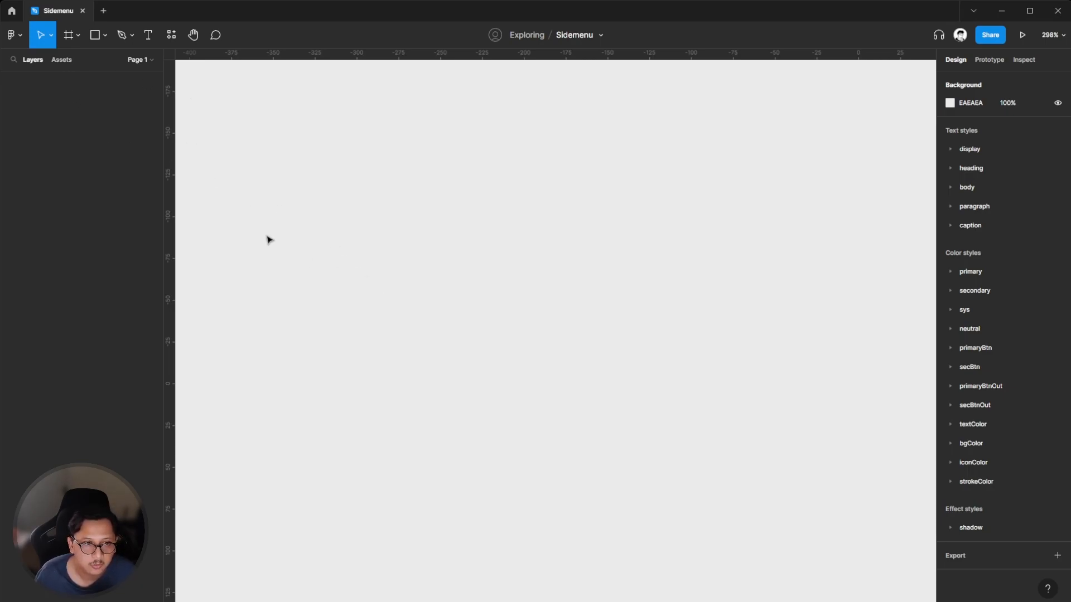
Place two add_alert icons from the Alert group of Material Design Icons v03 on the canvas, side by side with a gap between them.
left_click(63, 60)
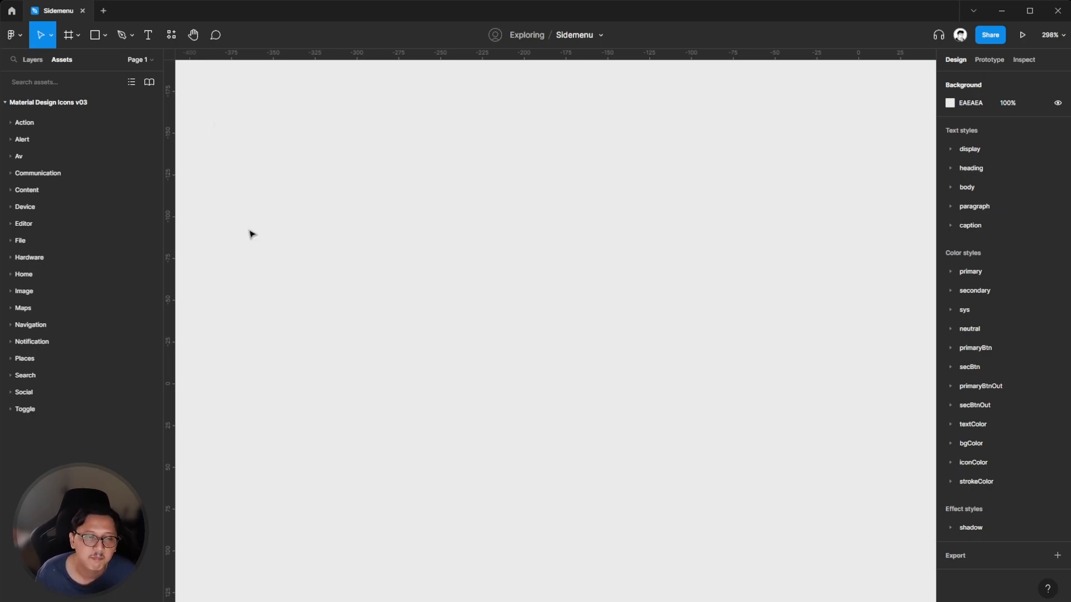
left_click(21, 139)
left_click_drag(21, 168, 576, 246)
left_click(467, 254)
left_click(485, 277)
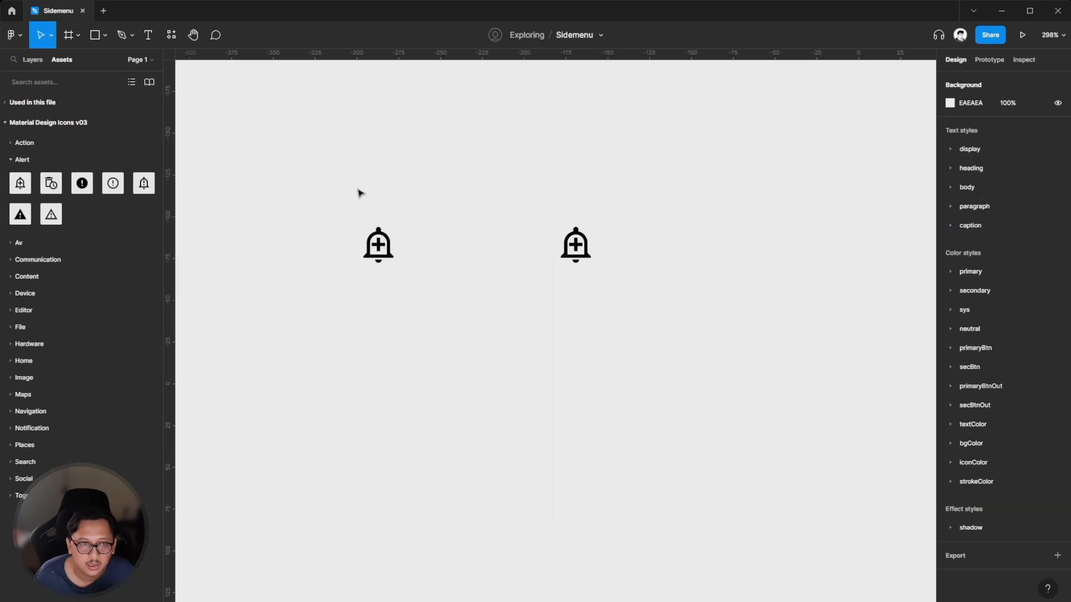
Add the placeholder text "sdasda" between the two alert icons, aligned with them.
key("t")
left_click(444, 247)
type("sdasda")
left_click(473, 202)
left_click_drag(493, 265, 470, 249)
Wrap both icons and the text in a horizontal auto layout frame and move it to about X -323, Y -96.
left_click_drag(322, 184, 631, 311)
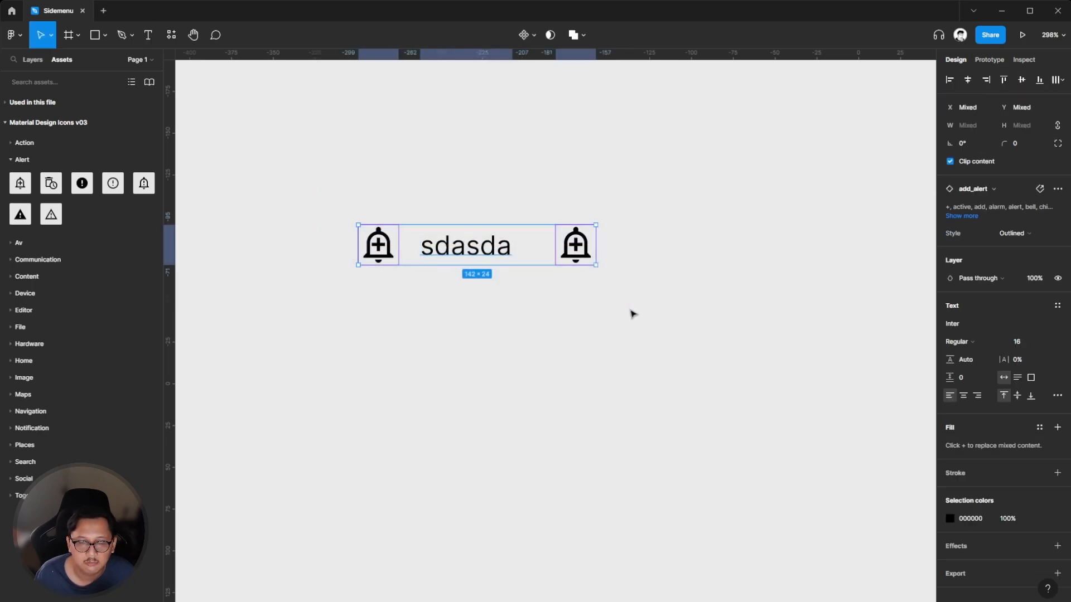
key("shift+a")
key("Escape")
left_click_drag(380, 223, 340, 221)
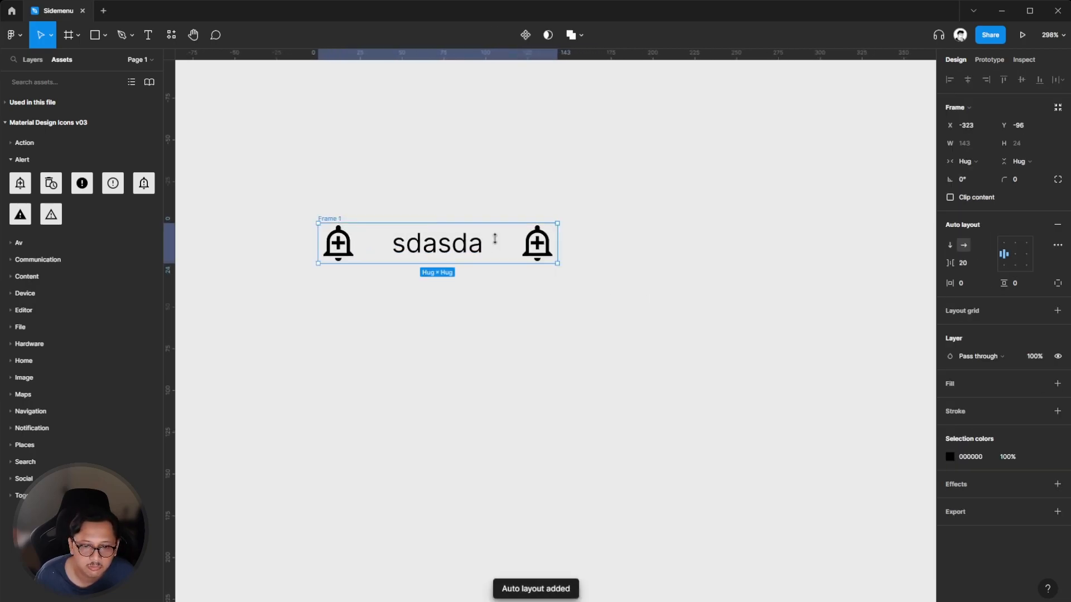
left_click(413, 199)
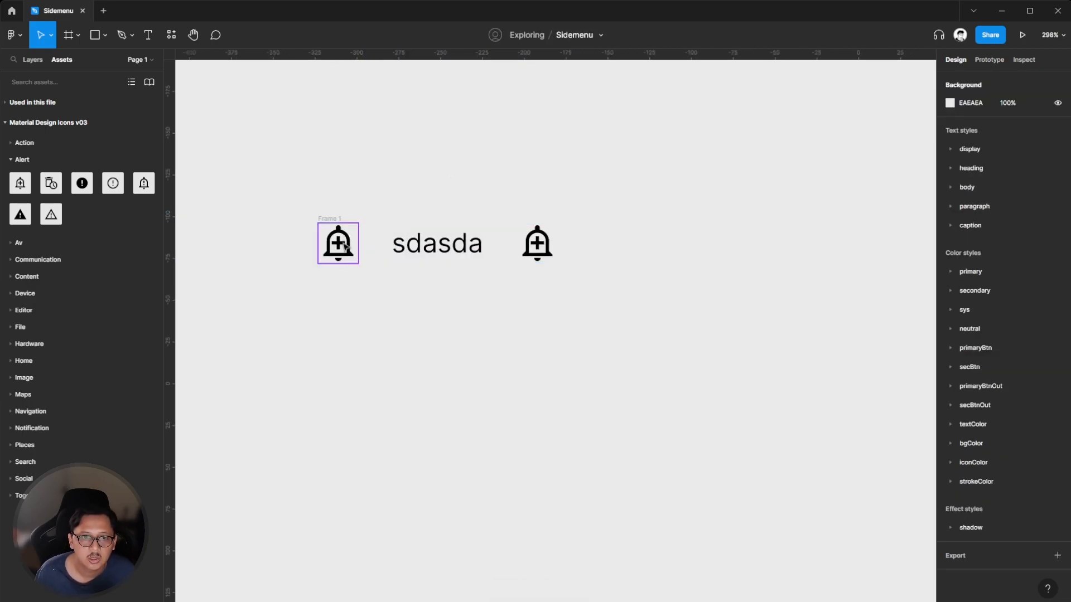
Swap the alert icon before the text for the space_dashboard icon.
left_click(343, 243)
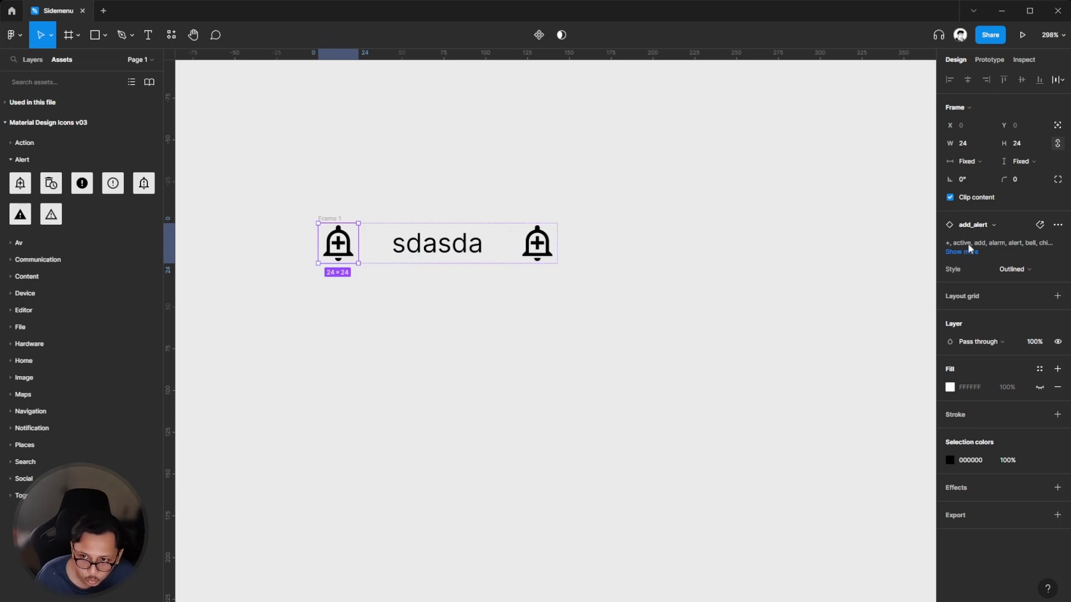
left_click(979, 227)
type("dashboard")
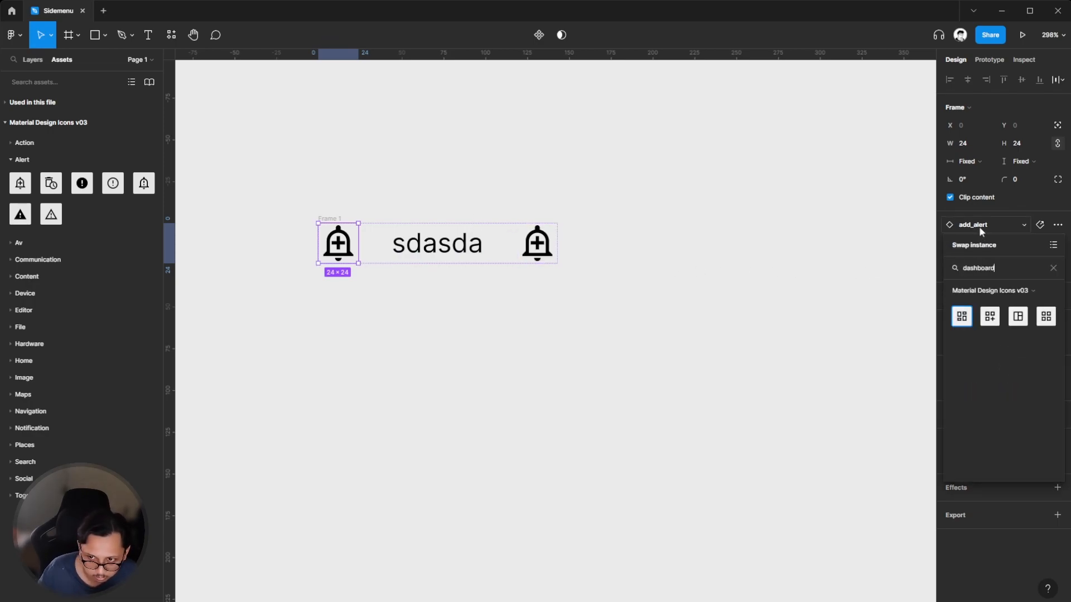
left_click(1020, 316)
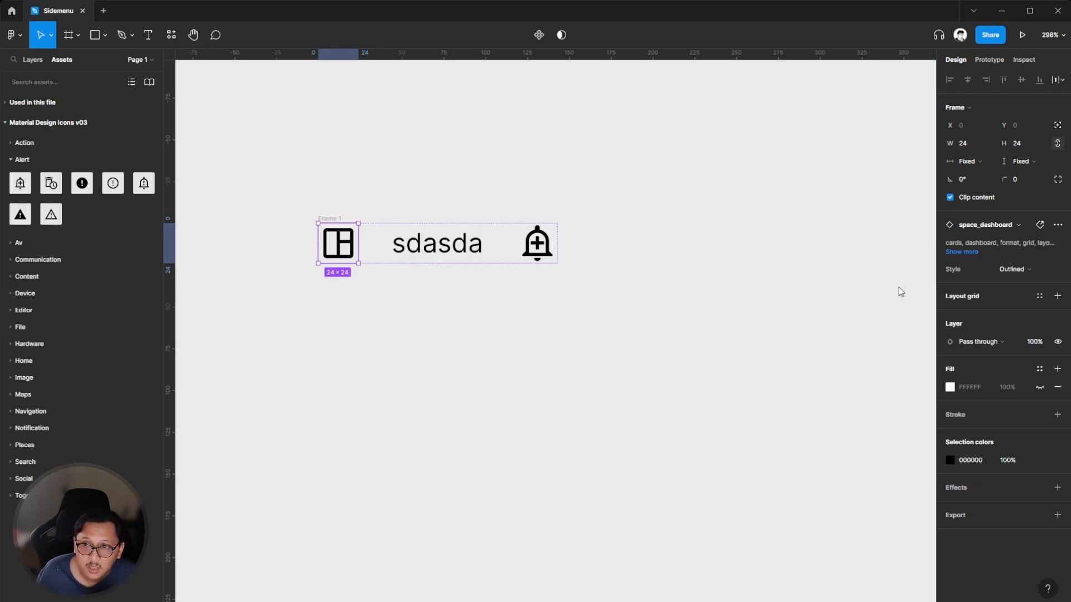
left_click(613, 256)
Swap the alert icon after the text for the downward chevron icon expand_more.
left_click(537, 243)
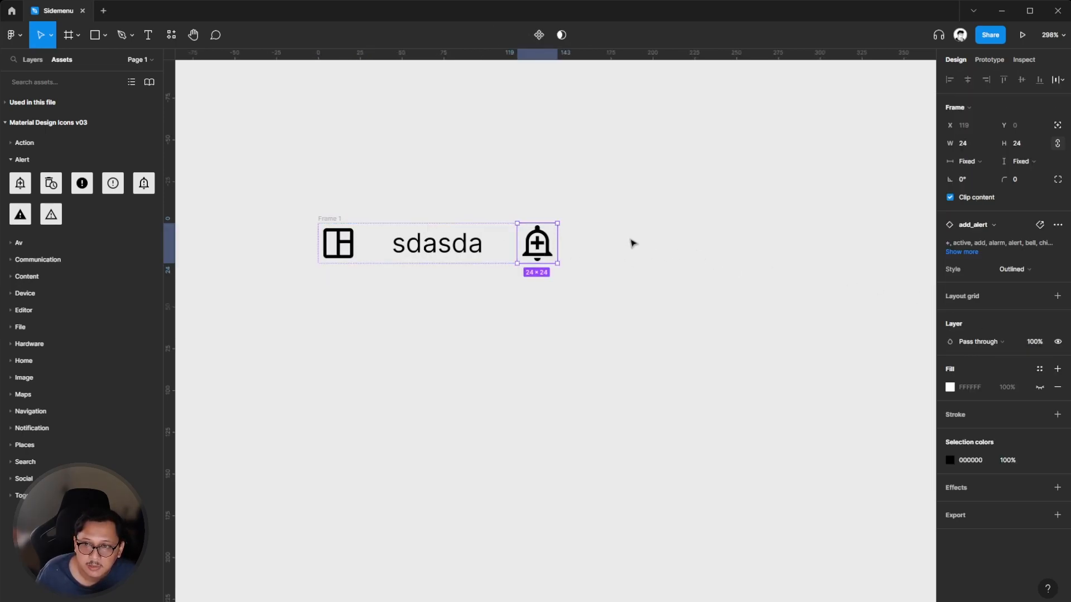
left_click(977, 226)
type("cher")
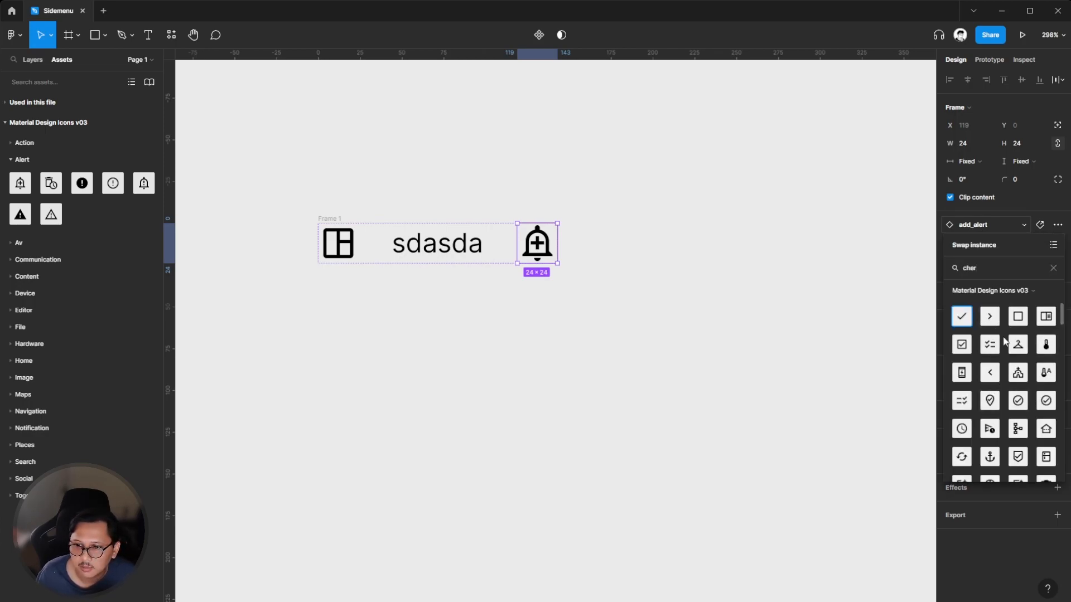
left_click(990, 317)
left_click(996, 226)
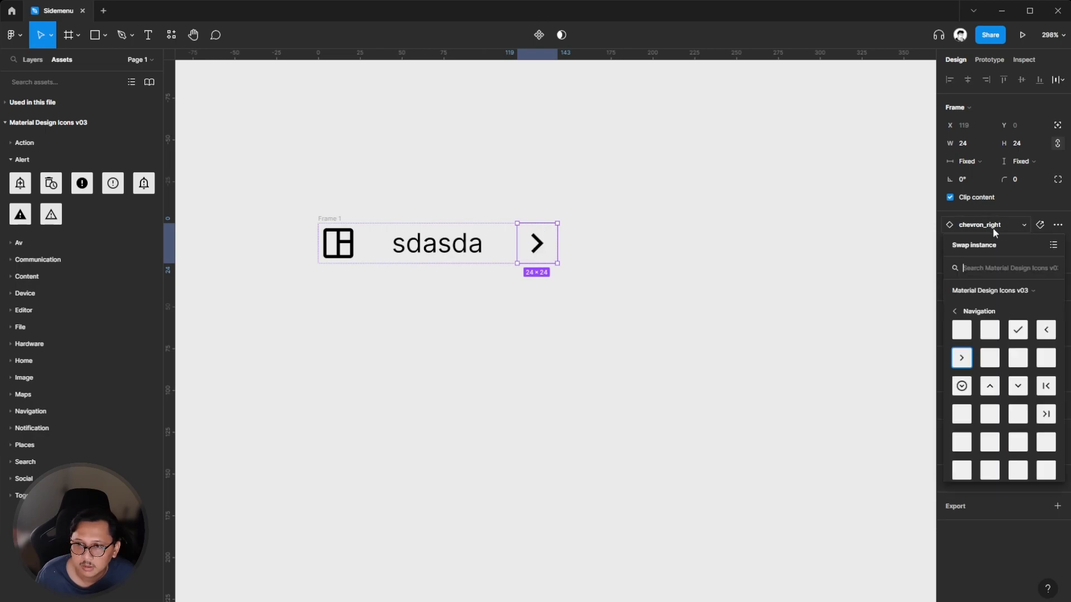
left_click(1018, 386)
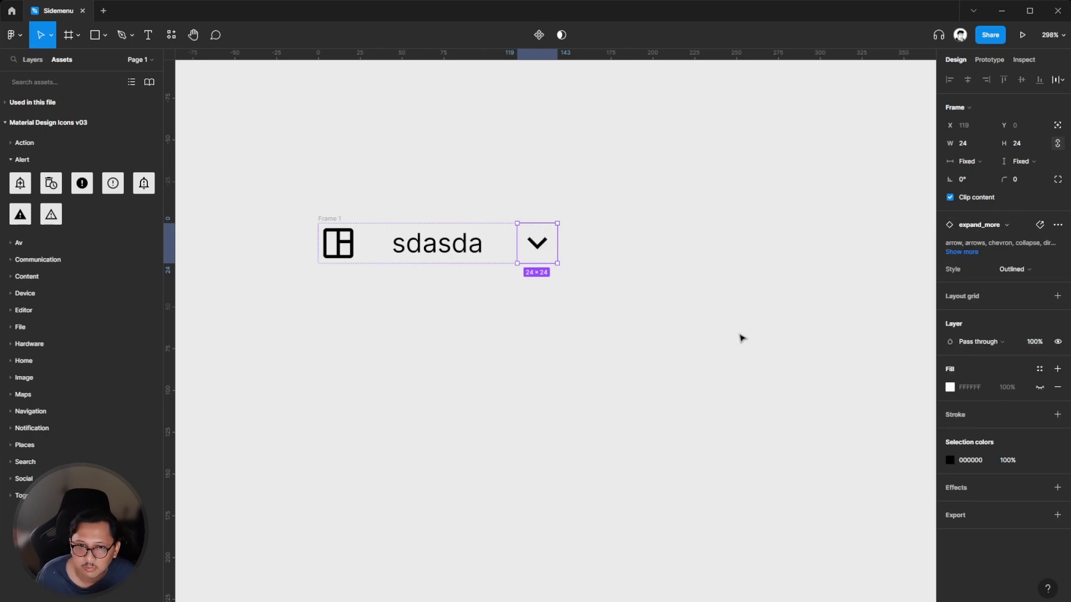
left_click(742, 337)
Set the auto layout frame's item spacing to 12, horizontal padding to 8 and vertical padding to 6.
left_click(341, 221)
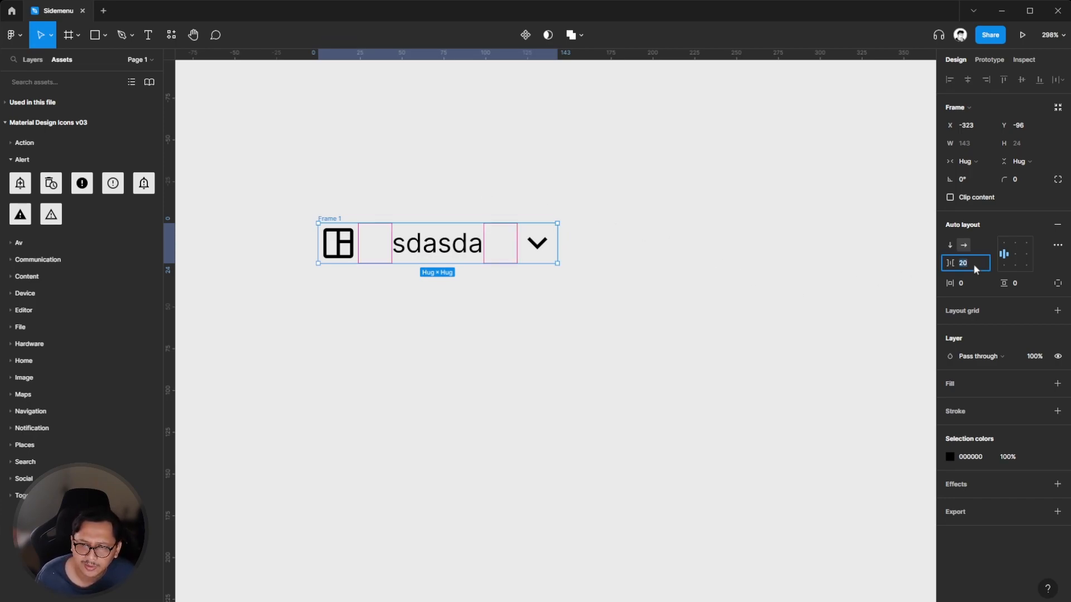
left_click_drag(959, 264, 953, 267)
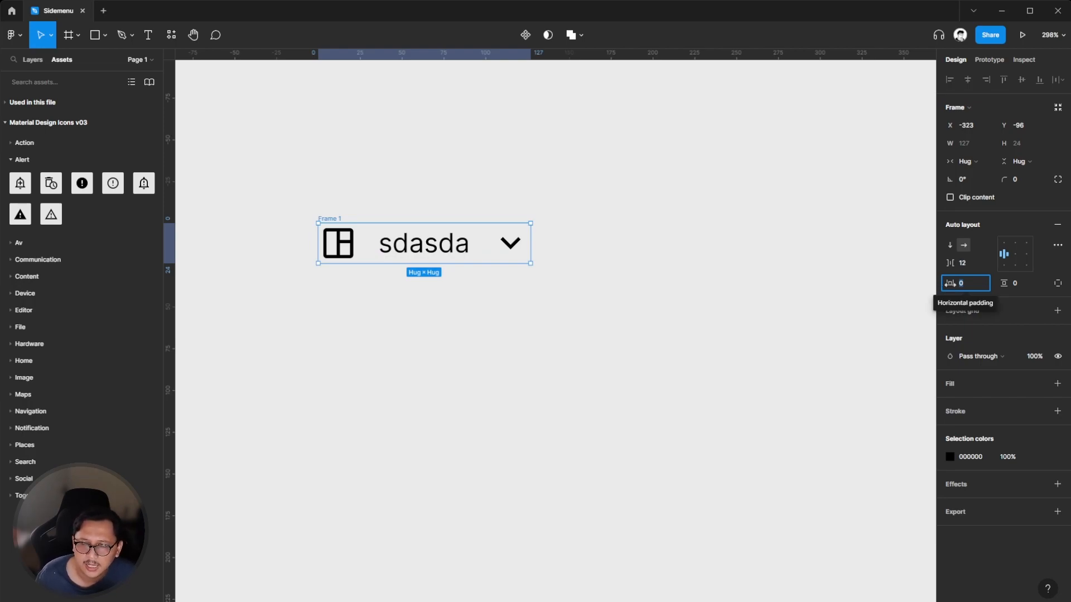
left_click(982, 286)
type("8")
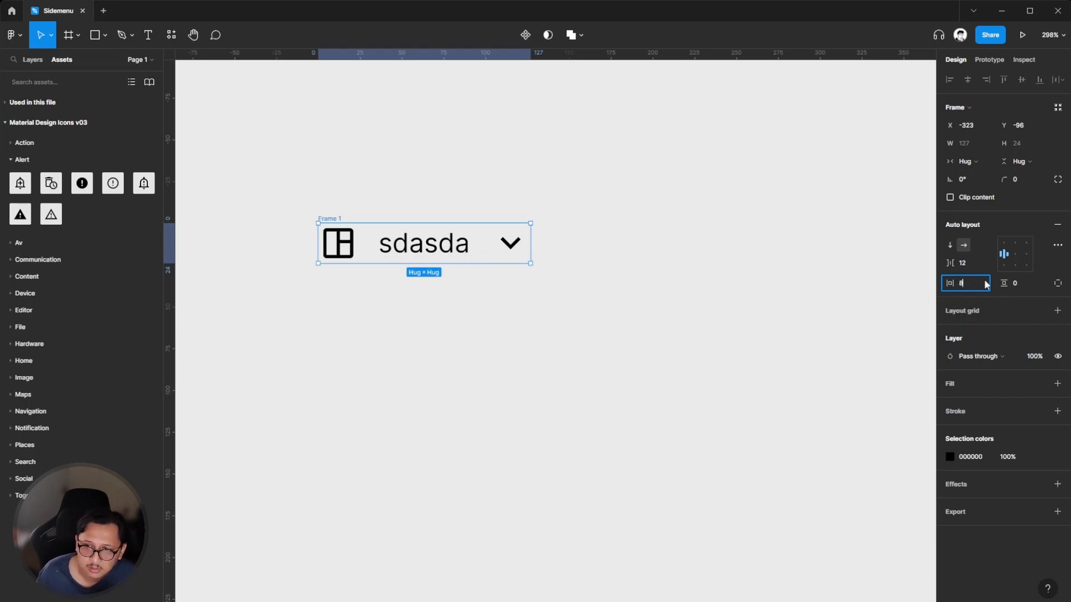
key("Return")
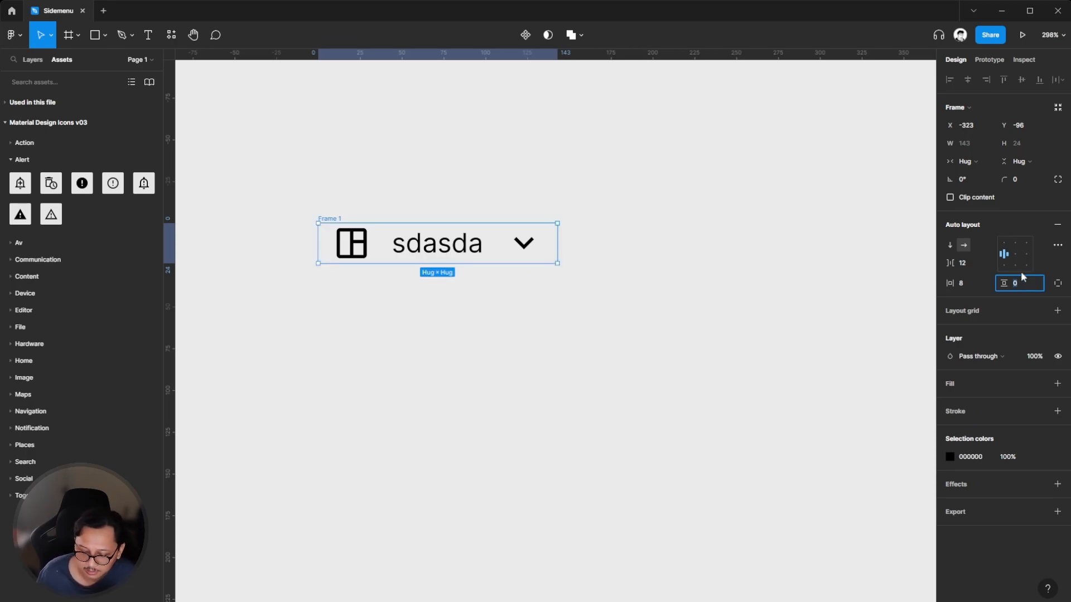
type("6")
key("Return")
left_click(342, 210)
left_click(337, 220)
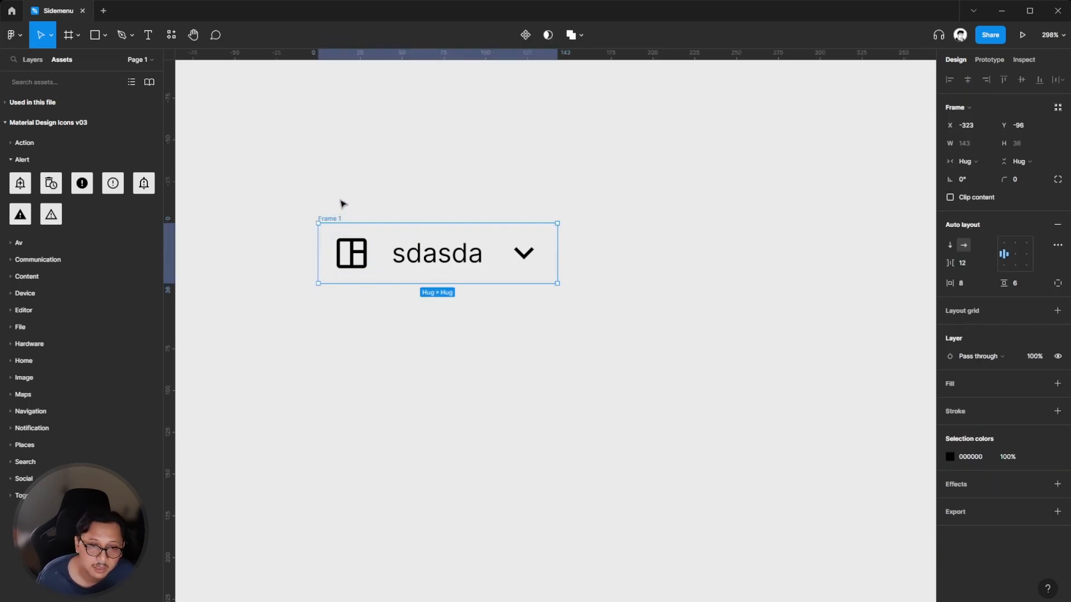
left_click(780, 267)
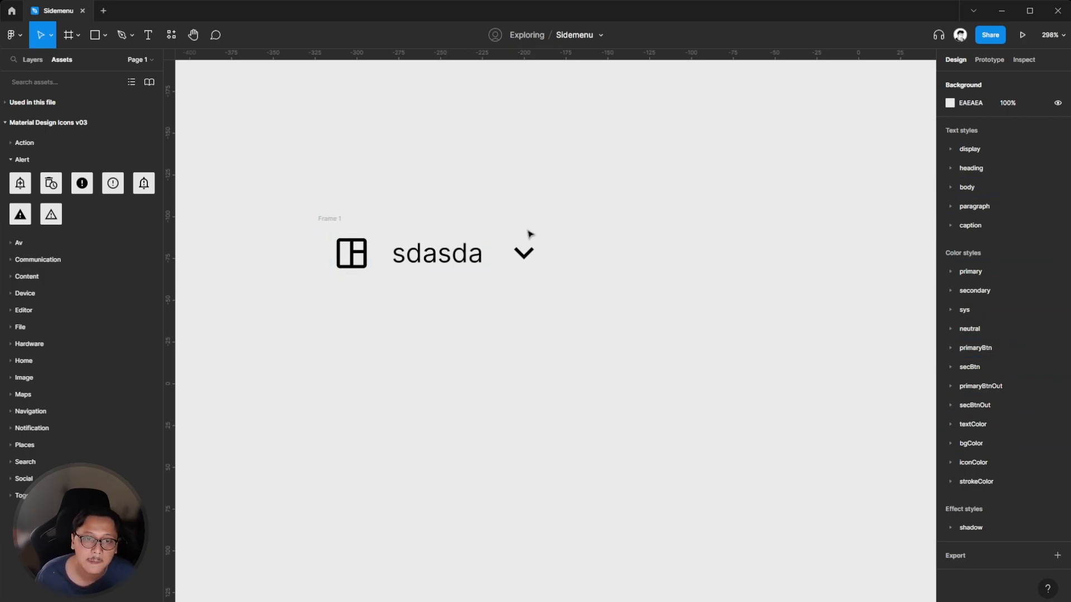
Apply the bgColor/light color style as the menu item frame's fill.
left_click(334, 218)
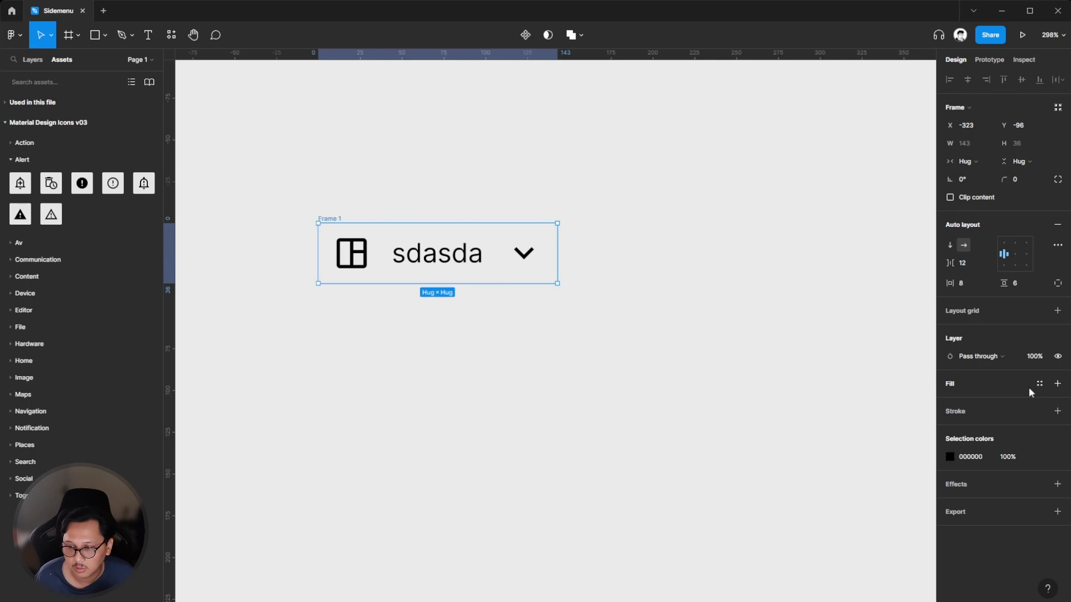
left_click(1040, 384)
type("bg")
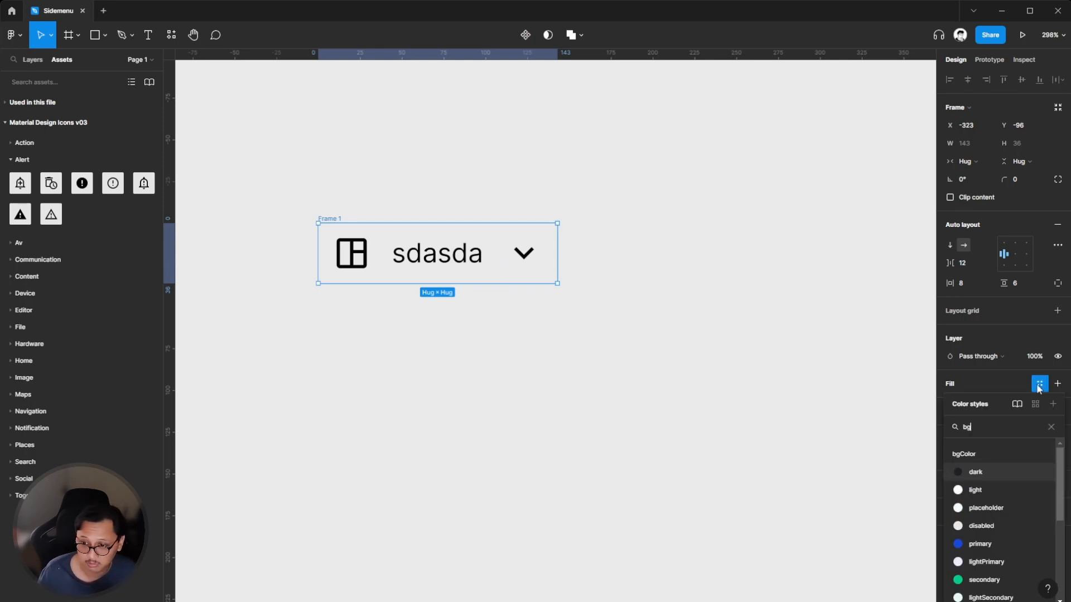
left_click(975, 490)
left_click(440, 286)
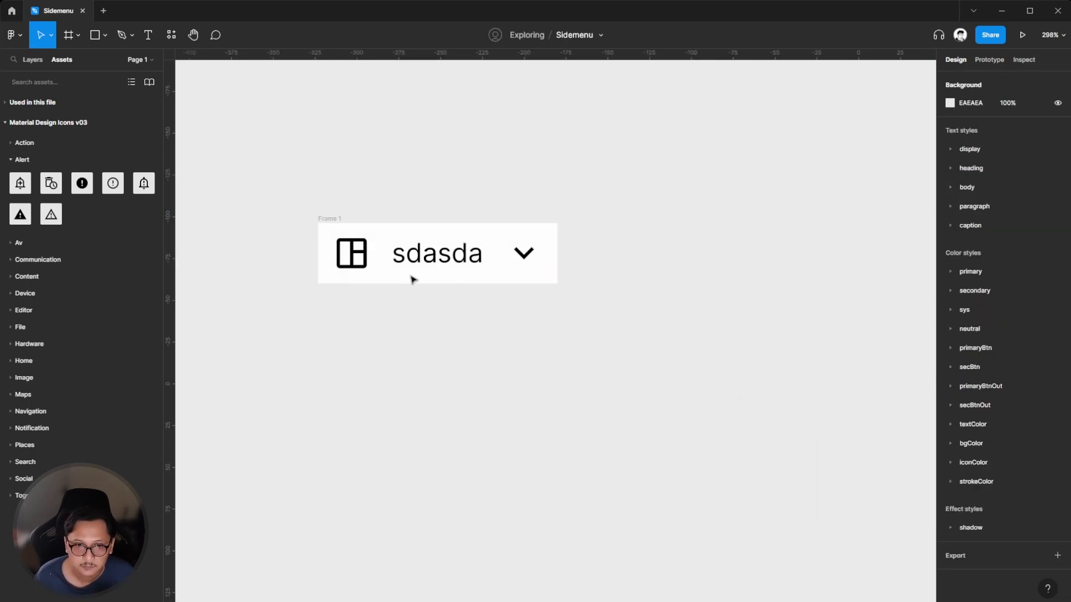
Apply the iconColor/default color style to both the dashboard icon and the chevron icon.
left_click(364, 252)
left_click(524, 252, "shift")
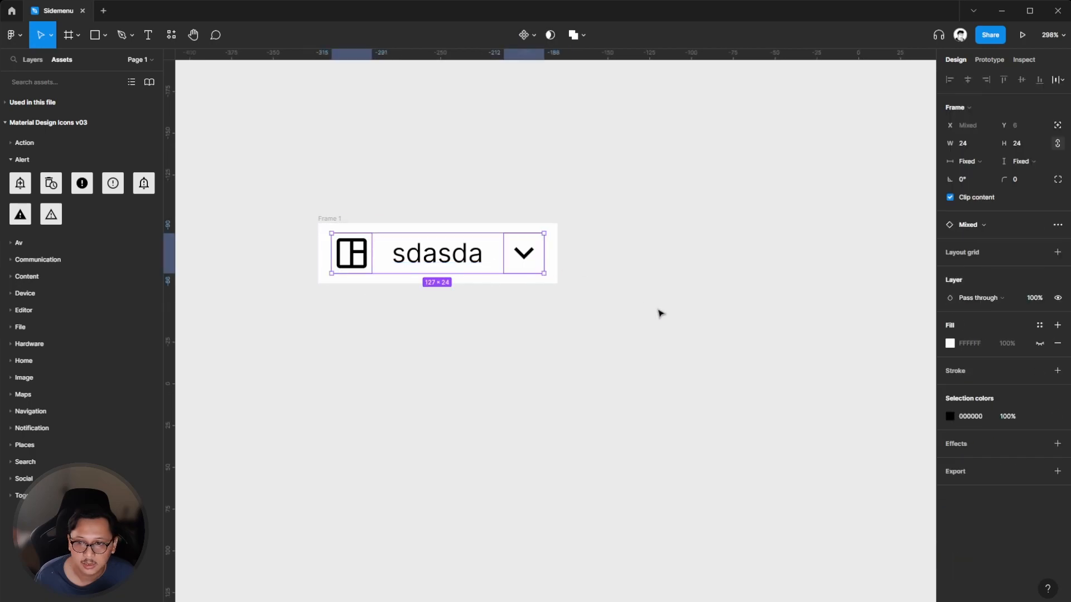
left_click(1039, 417)
type("ic")
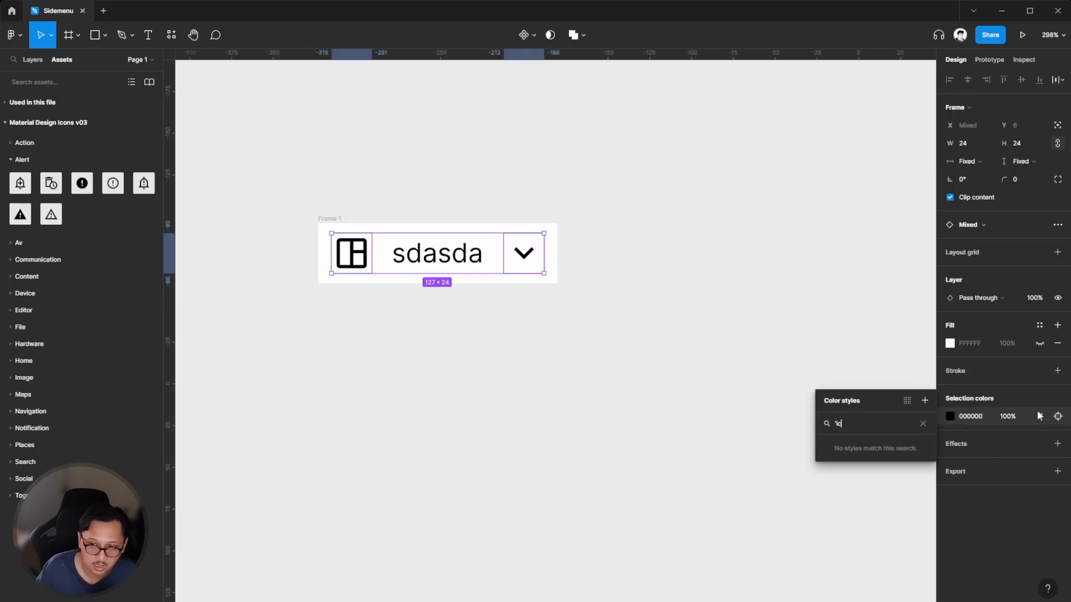
type("o")
key("ctrl+a")
key("BackSpace")
type("ico")
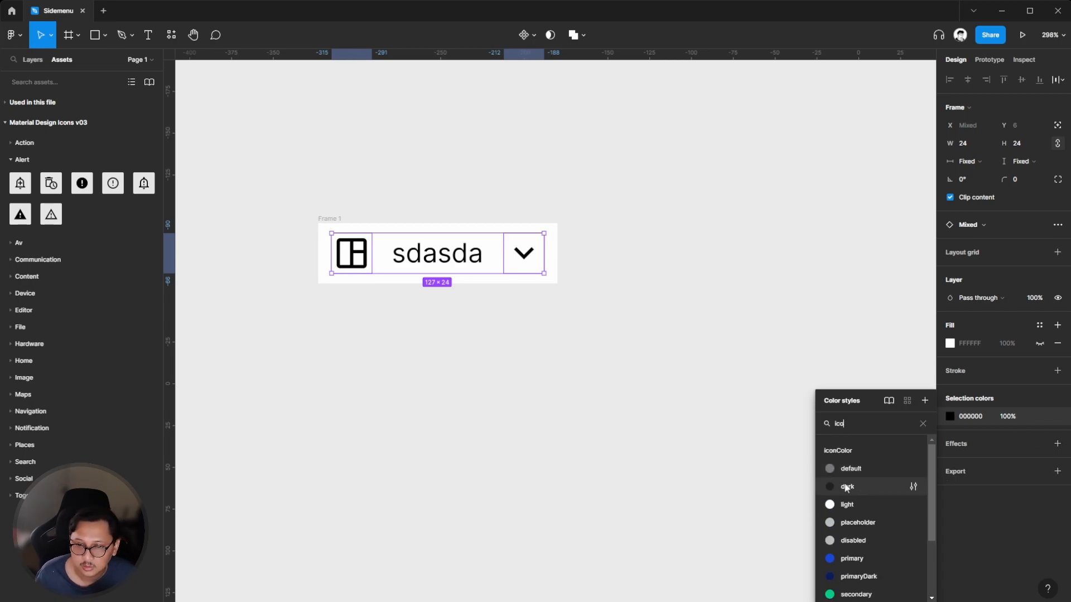
left_click(851, 470)
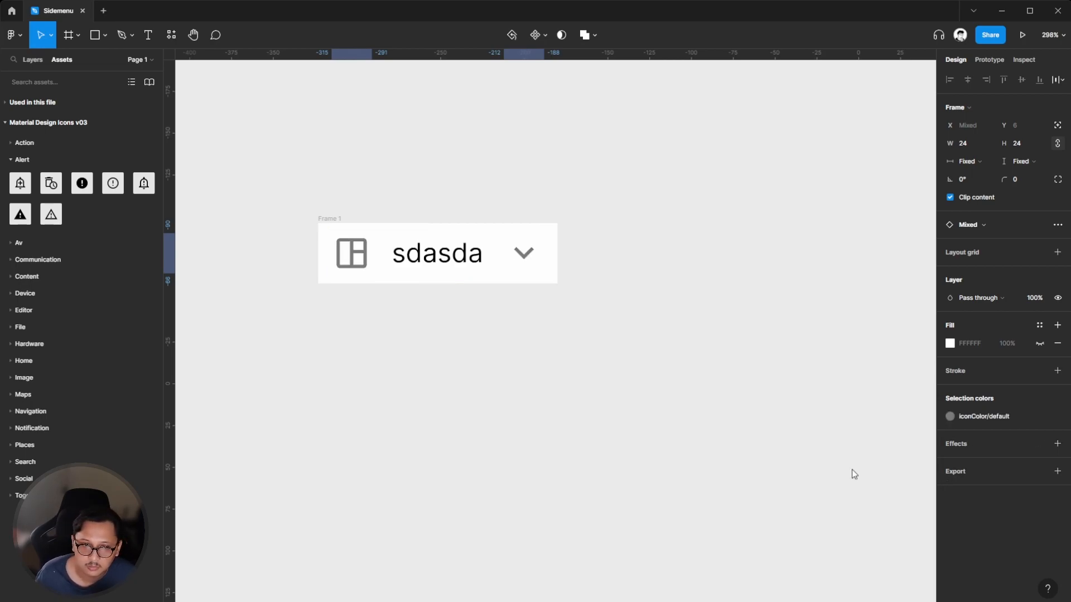
left_click(496, 395)
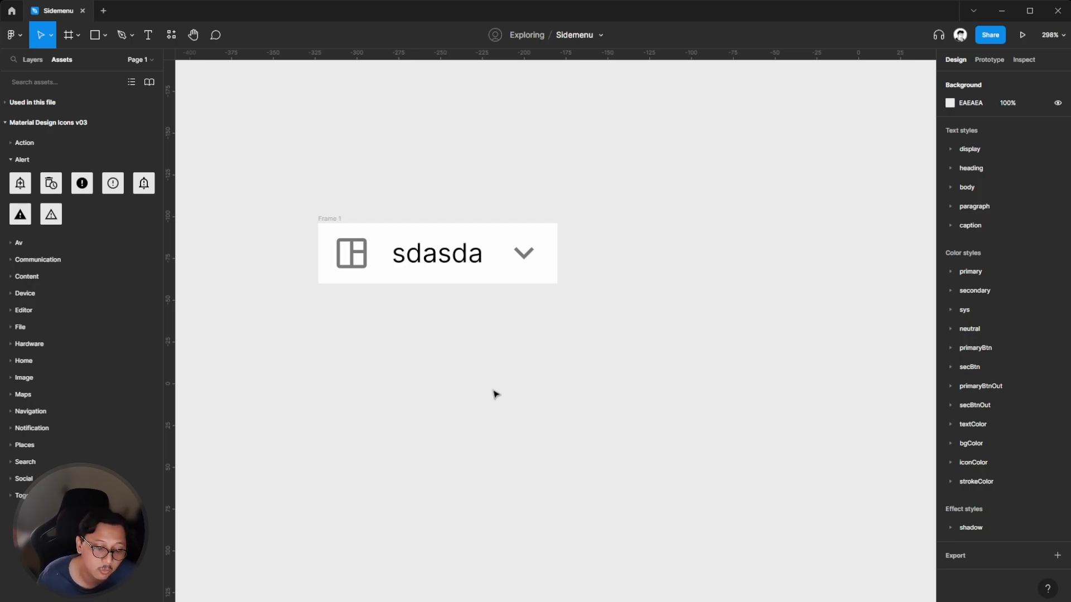
Apply the textColor/default color style to the "sdasda" text.
left_click(441, 265)
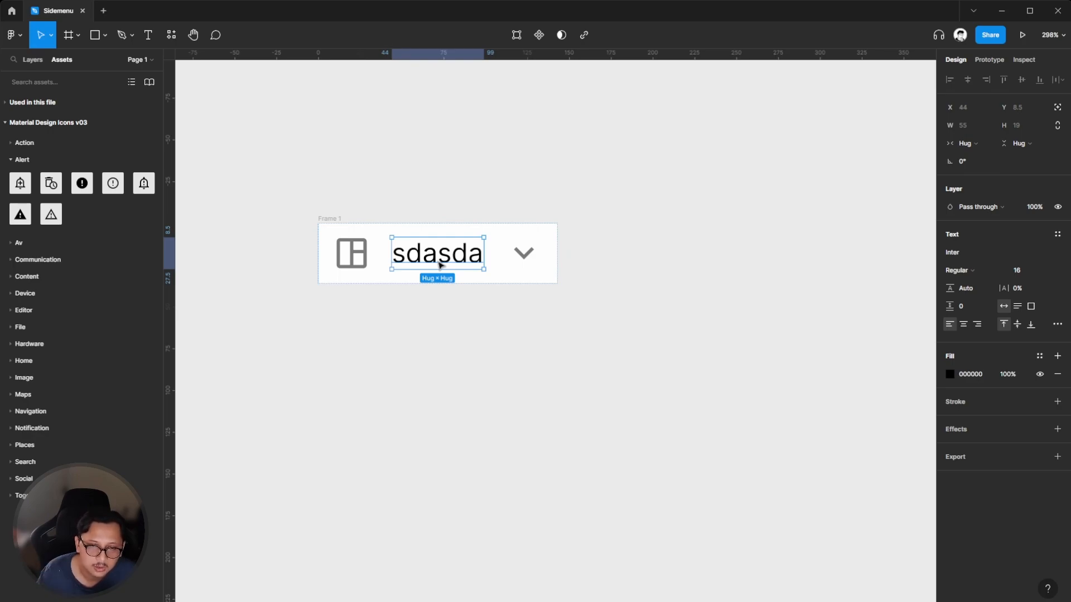
left_click(650, 313)
left_click(404, 256)
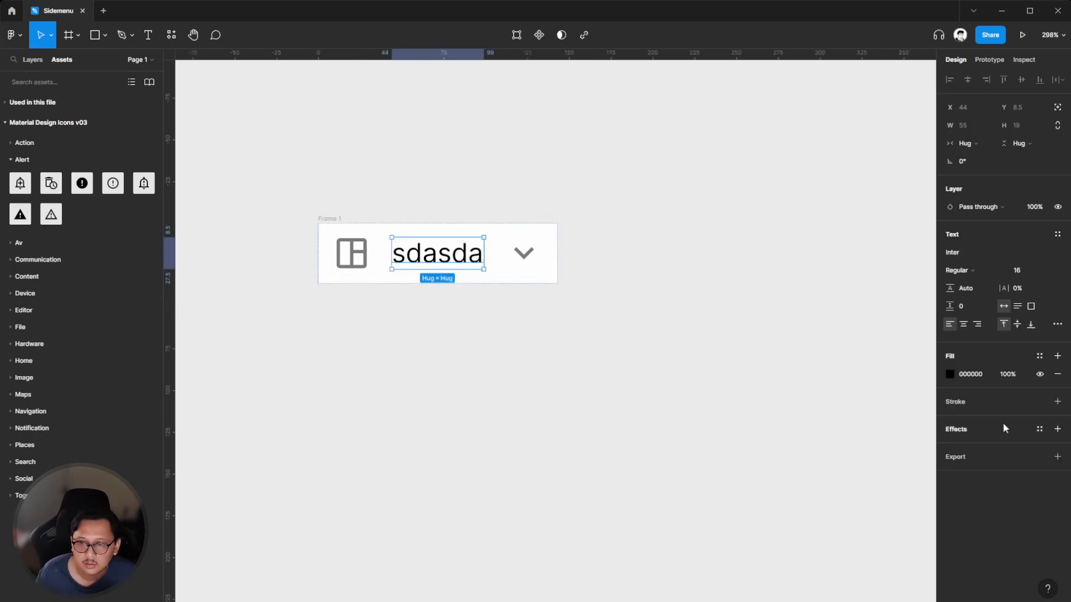
left_click(1040, 356)
type("text")
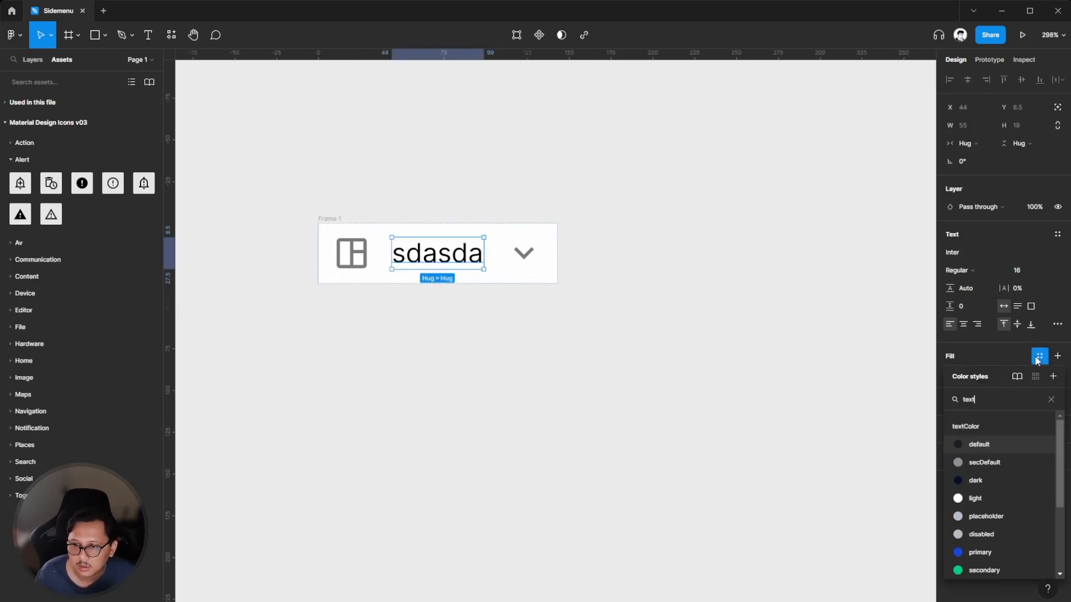
left_click(986, 446)
left_click(347, 199)
left_click(453, 273)
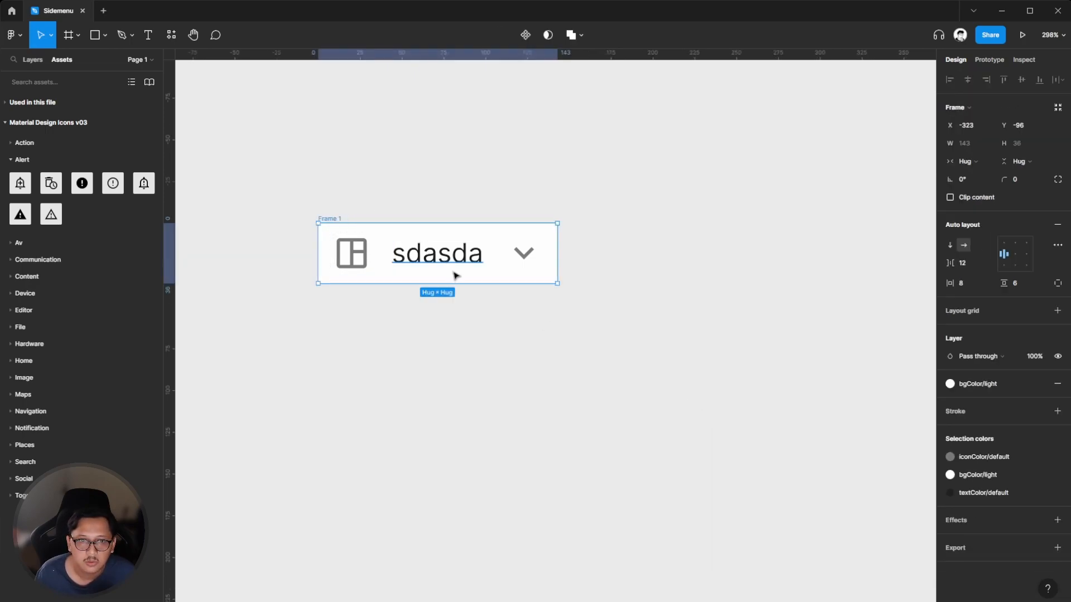
left_click(453, 273)
left_click(780, 320)
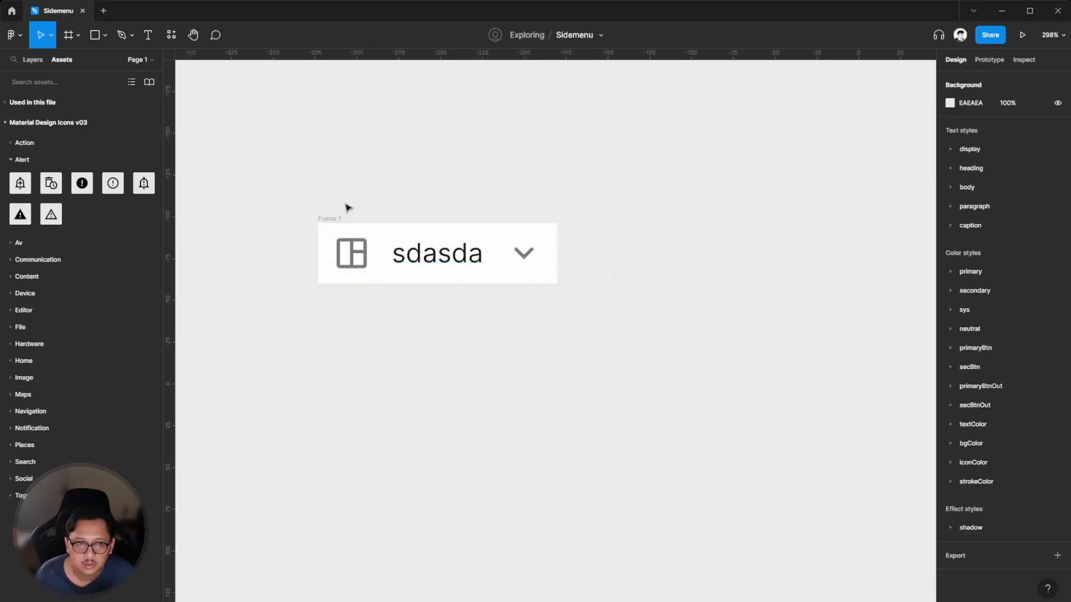
Set the spacing between the items of the menu item frame to 8.
left_click(330, 218)
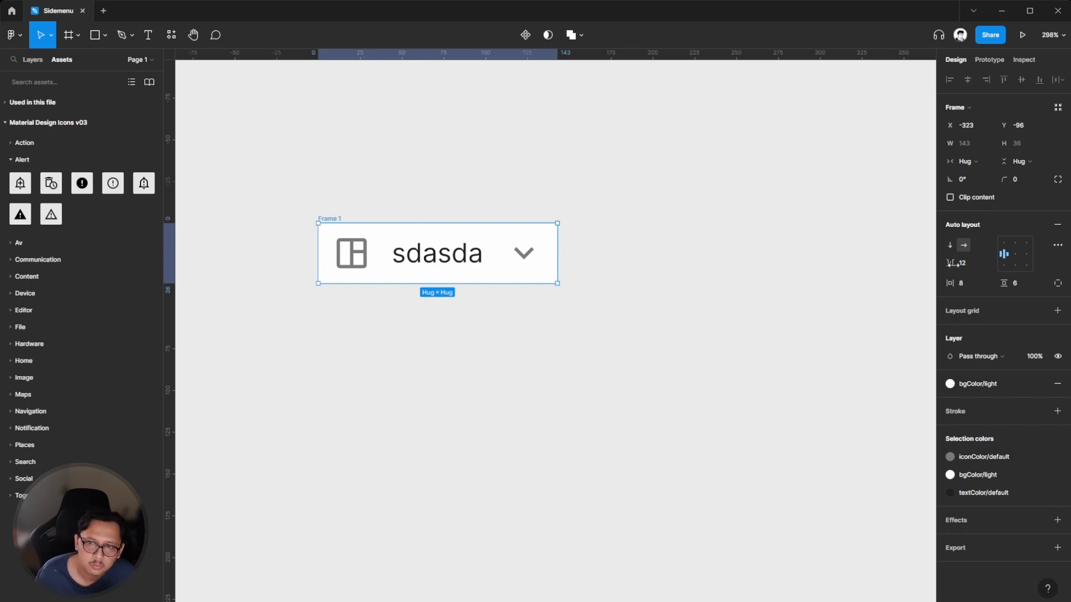
left_click(969, 263)
double_click(969, 262)
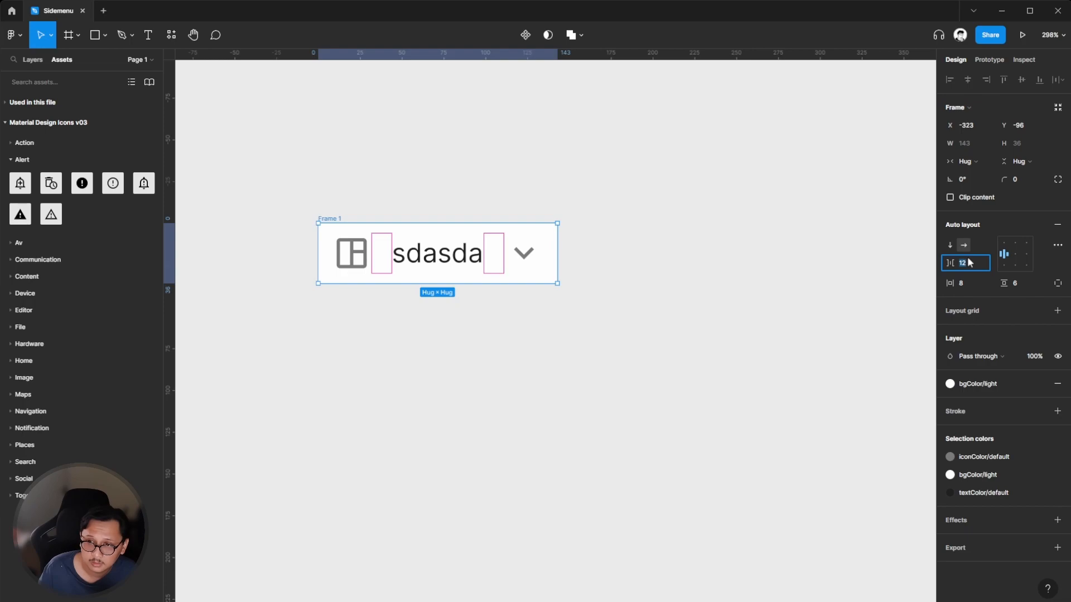
key("Return")
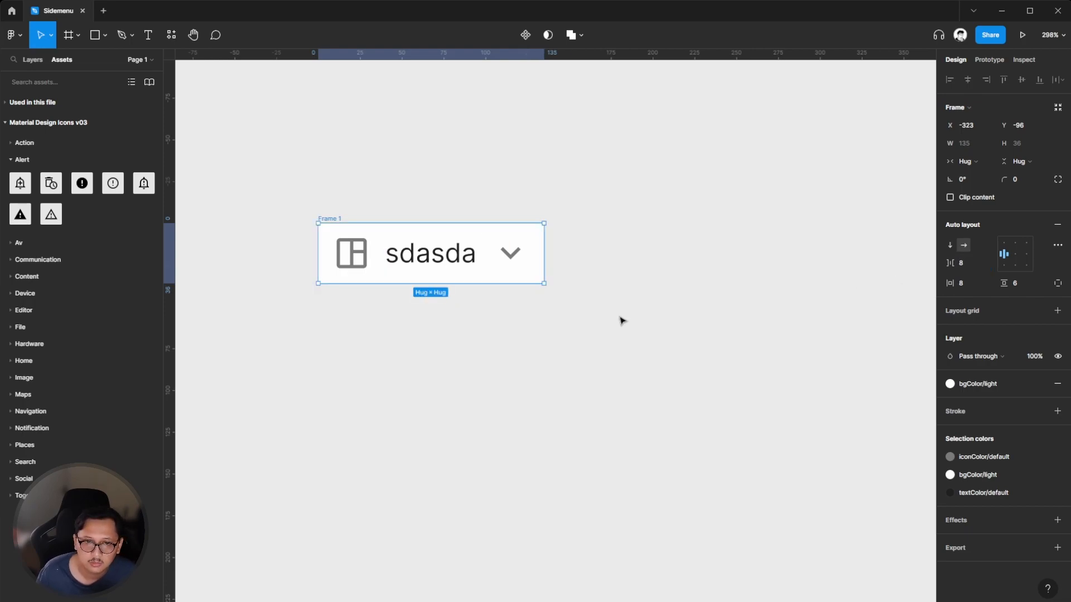
left_click(620, 320)
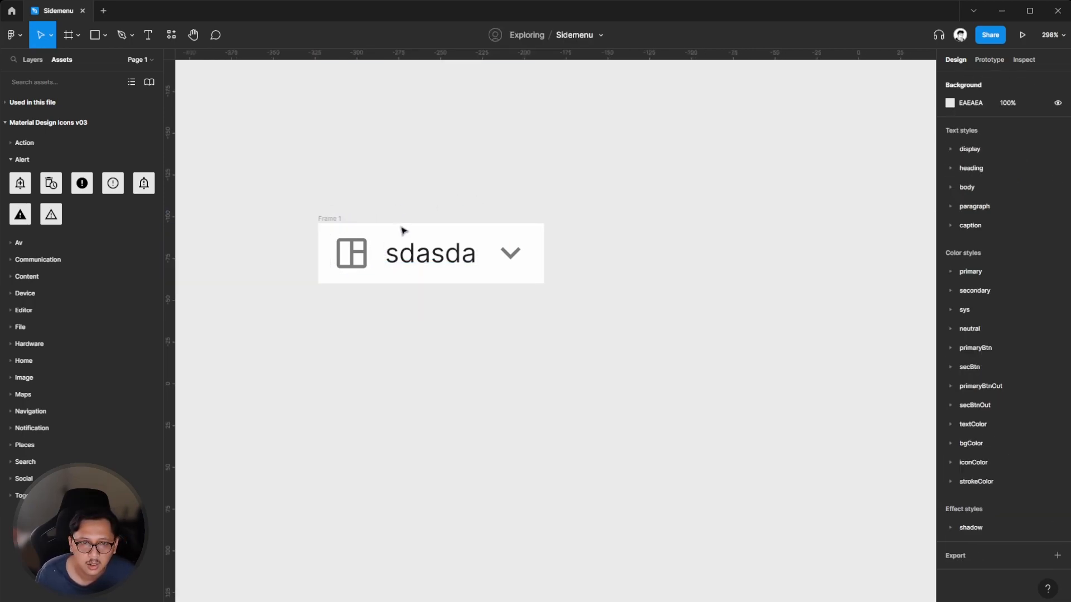
left_click(409, 256)
left_click(430, 167)
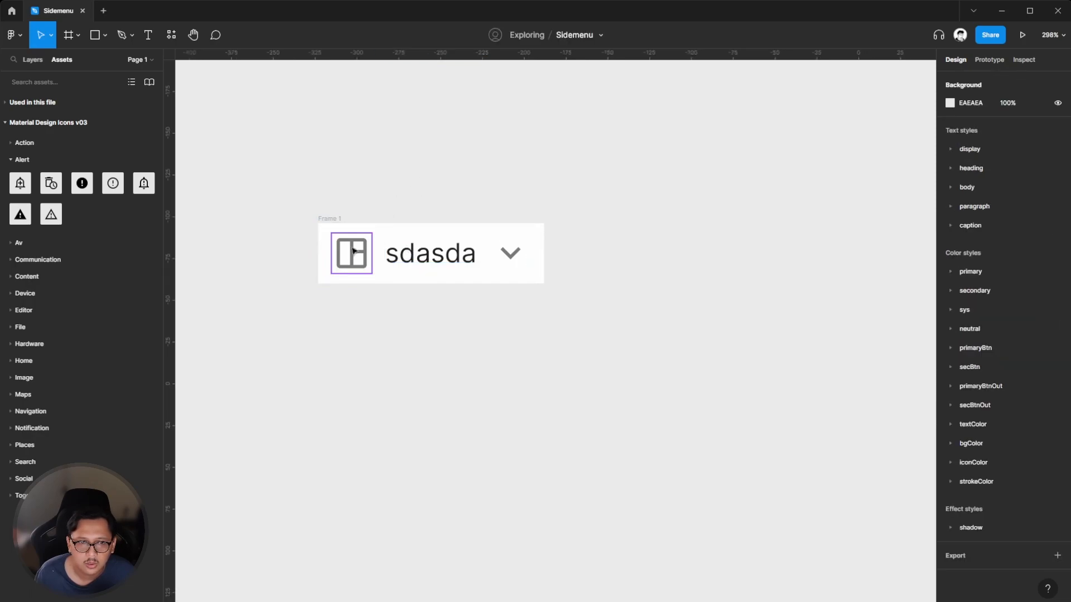
left_click(351, 254)
left_click(494, 193)
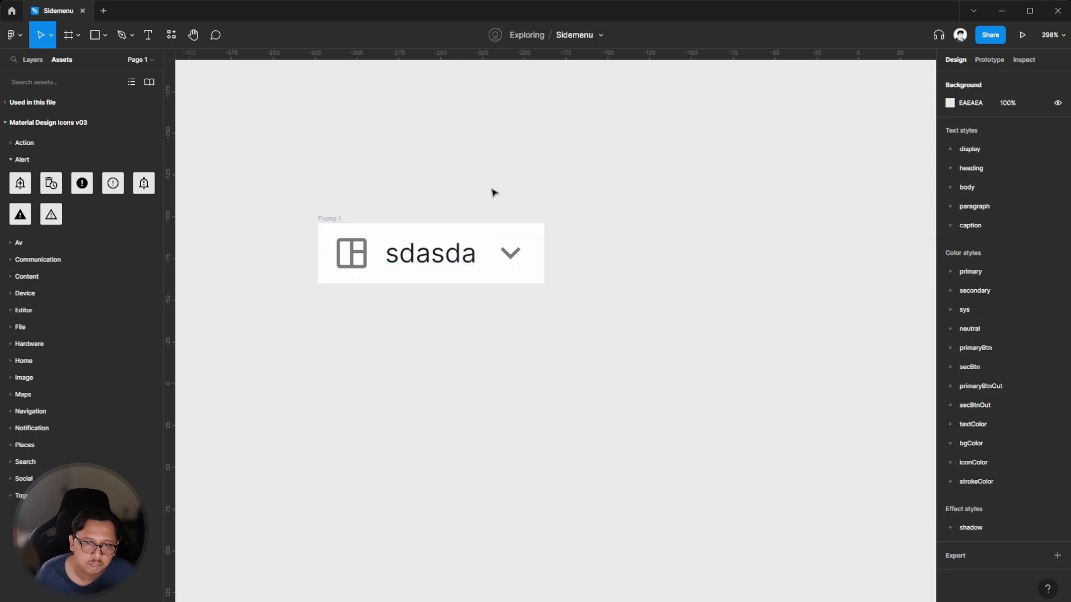
Try the textColor/secDefault color style on the "sdasda" text and switch it back to textColor/default.
left_click(427, 255)
left_click(967, 356)
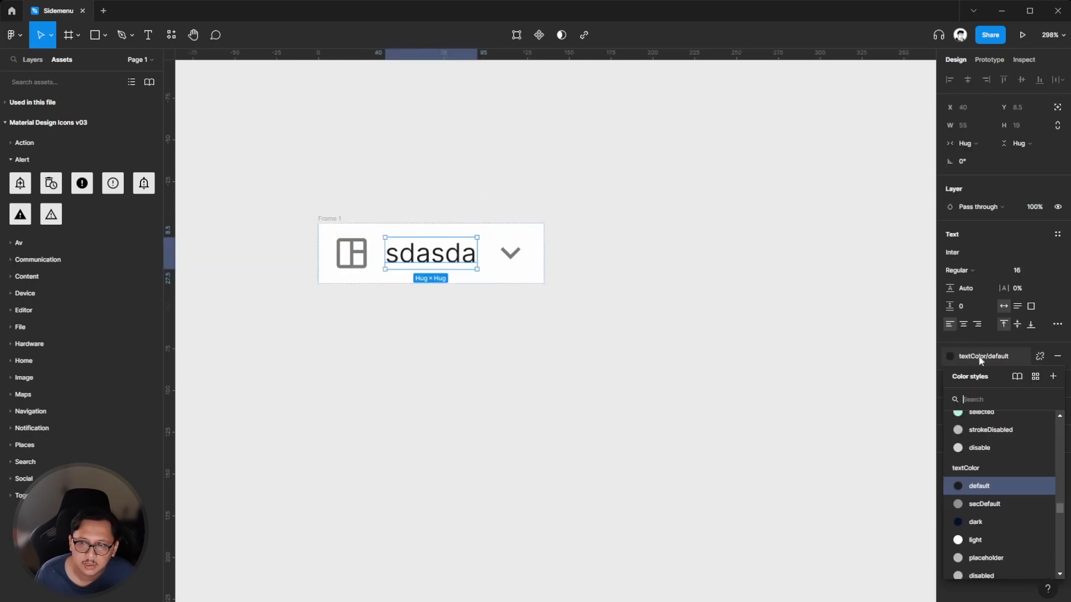
left_click(982, 506)
left_click(868, 476)
left_click(462, 267)
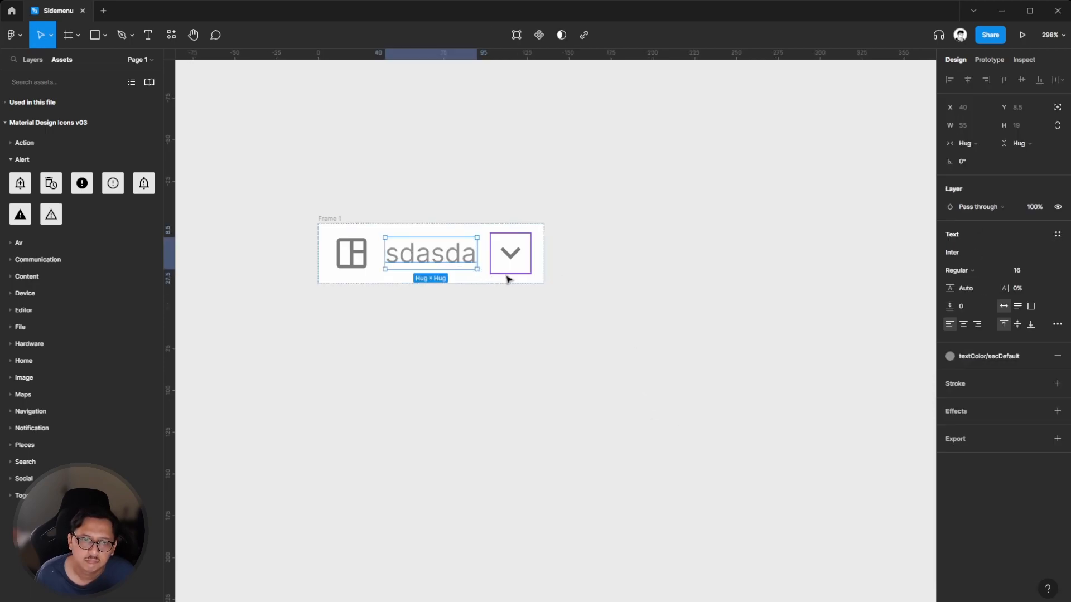
left_click(982, 360)
left_click(982, 468)
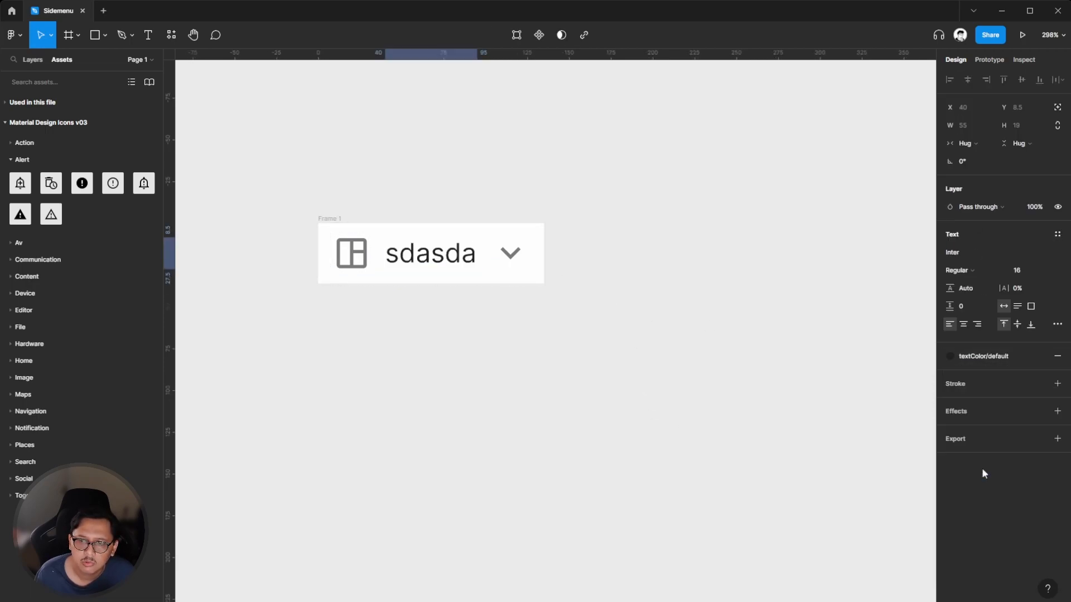
left_click(641, 369)
Duplicate the menu item frame and place the copy directly below the original, aligned with it.
left_click(330, 219)
left_click_drag(331, 219, 342, 311)
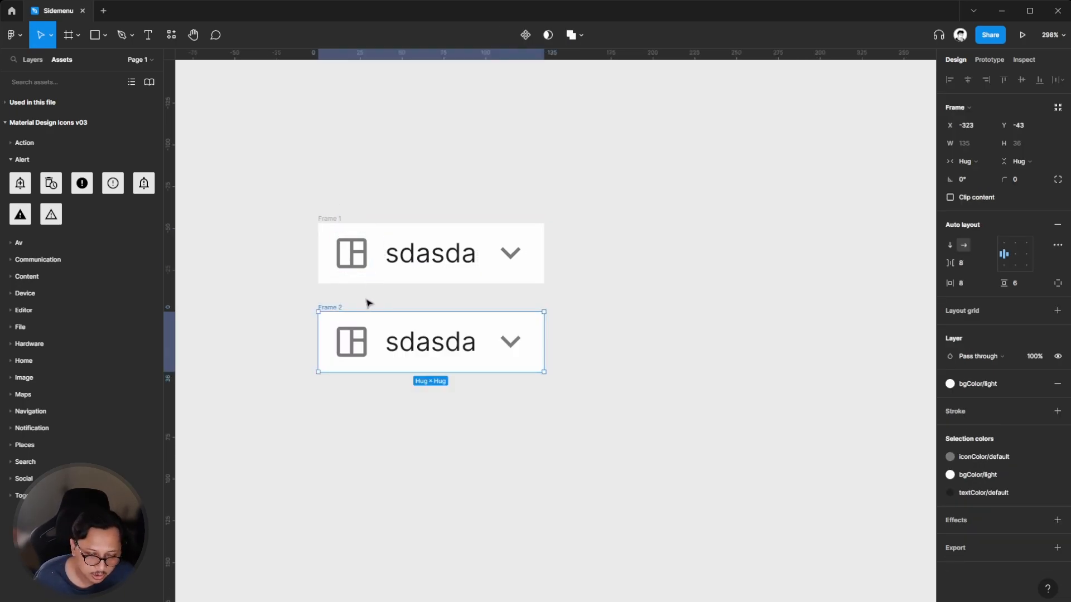
left_click(314, 294)
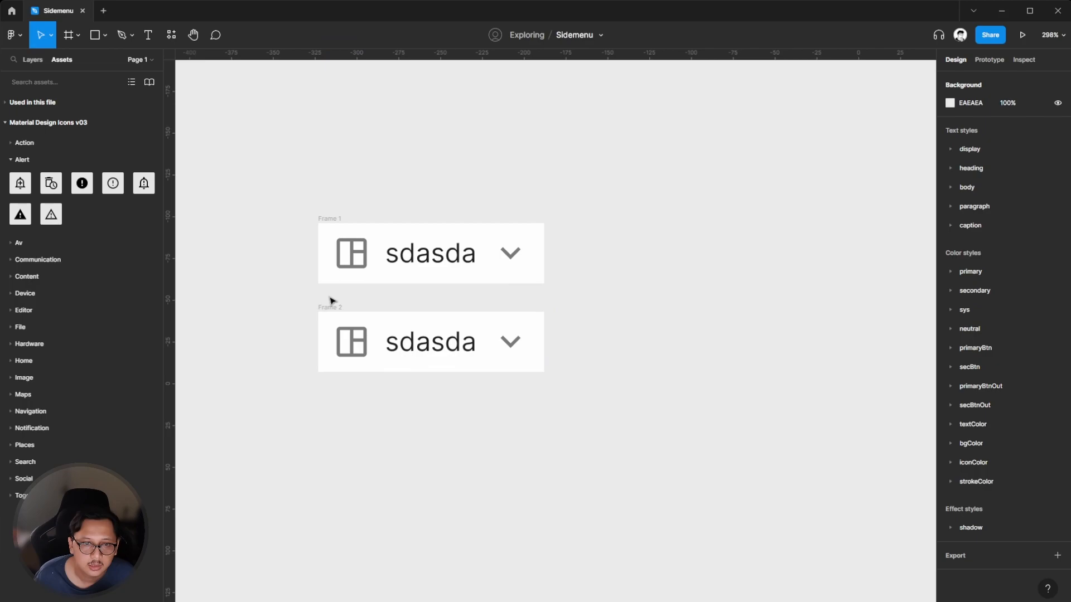
Apply the bgColor/lightPrimary color style as the fill of the upper menu item frame.
left_click(330, 220)
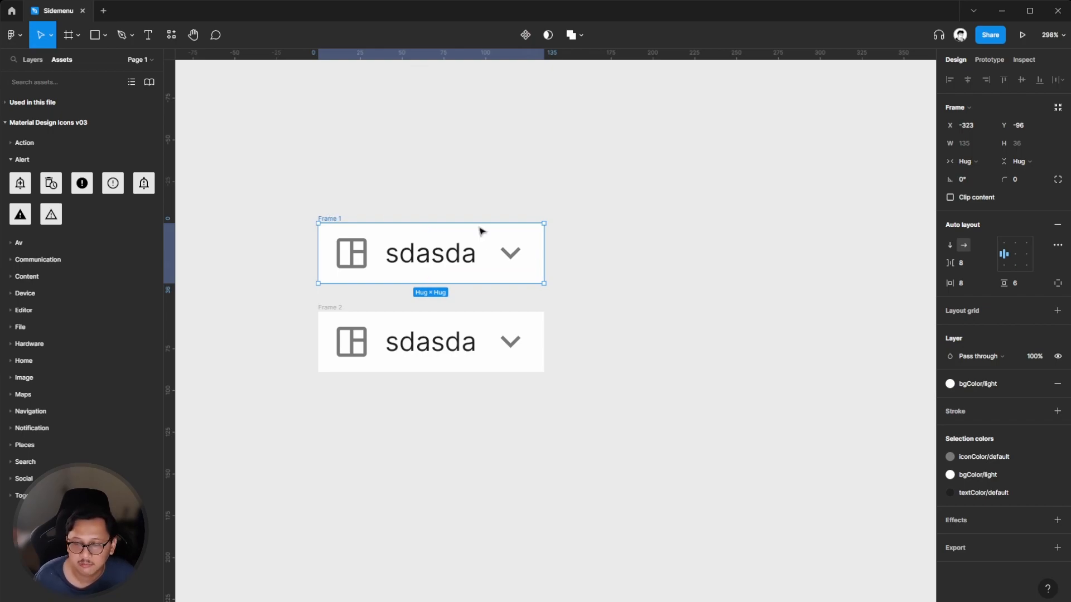
left_click(993, 384)
scroll(988, 532, "down", 2)
left_click(989, 532)
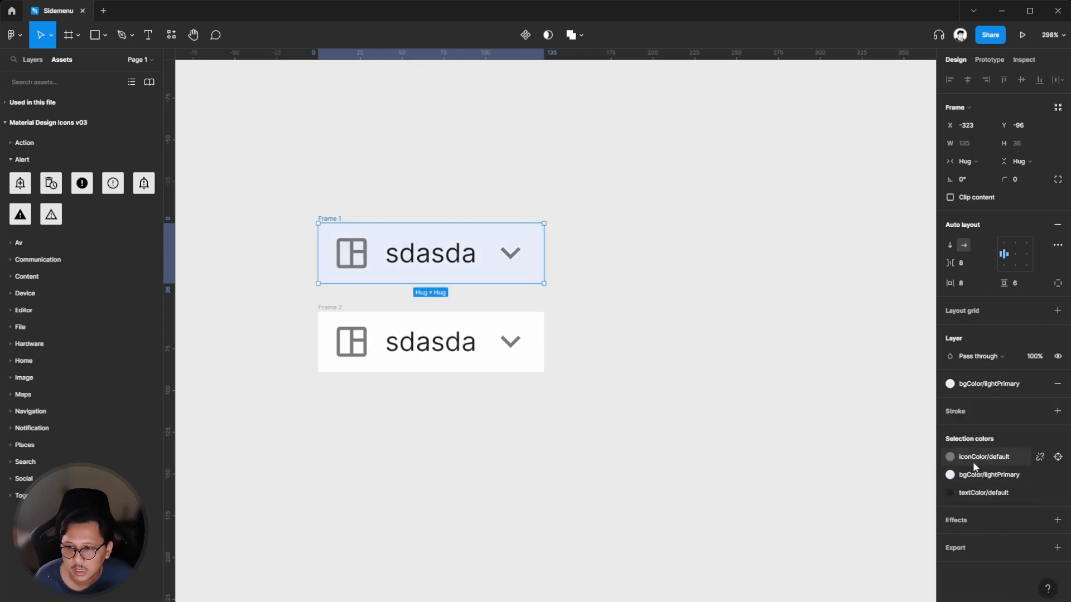
Change the upper frame's icons to the iconColor/primary style and its text to the textColor/primary style.
left_click(950, 457)
scroll(854, 574, "down", 1)
left_click(852, 581)
left_click(982, 493)
scroll(865, 577, "down", 2)
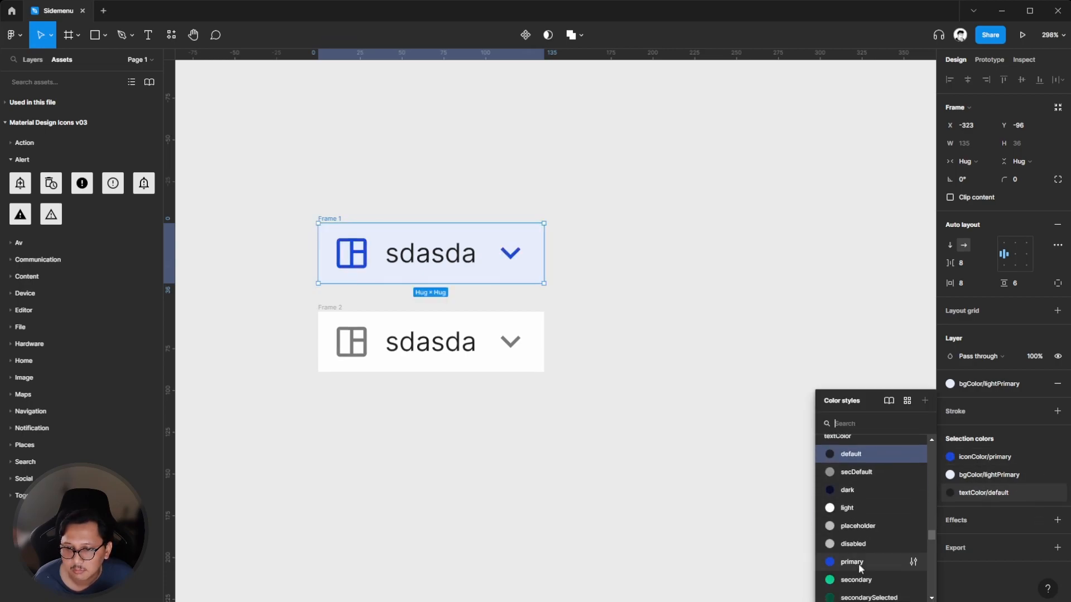
left_click(860, 563)
left_click(784, 454)
left_click(430, 259)
left_click(605, 252)
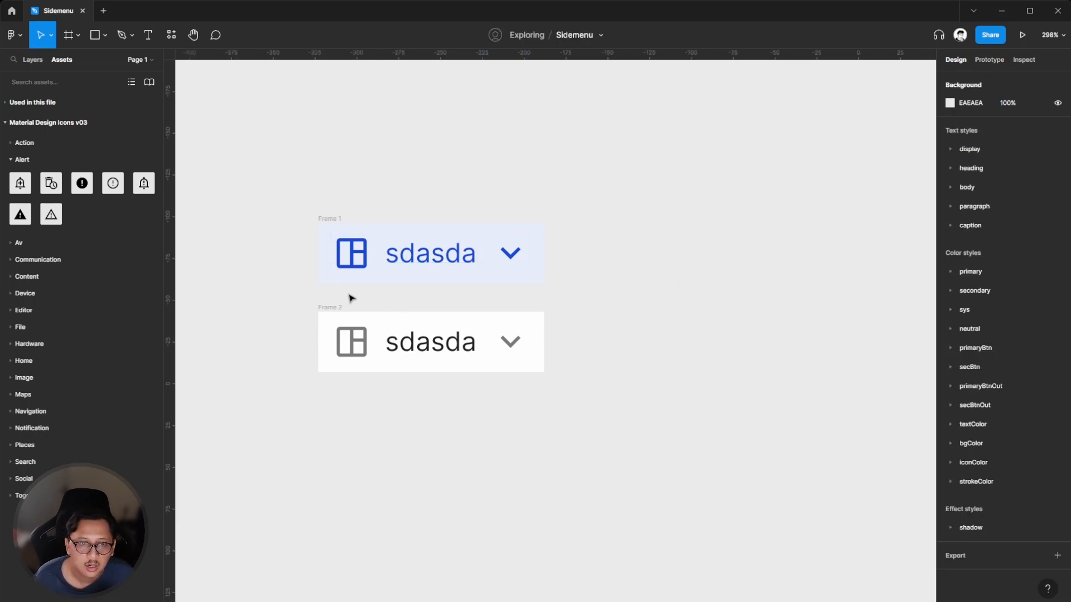
left_click_drag(270, 191, 617, 475)
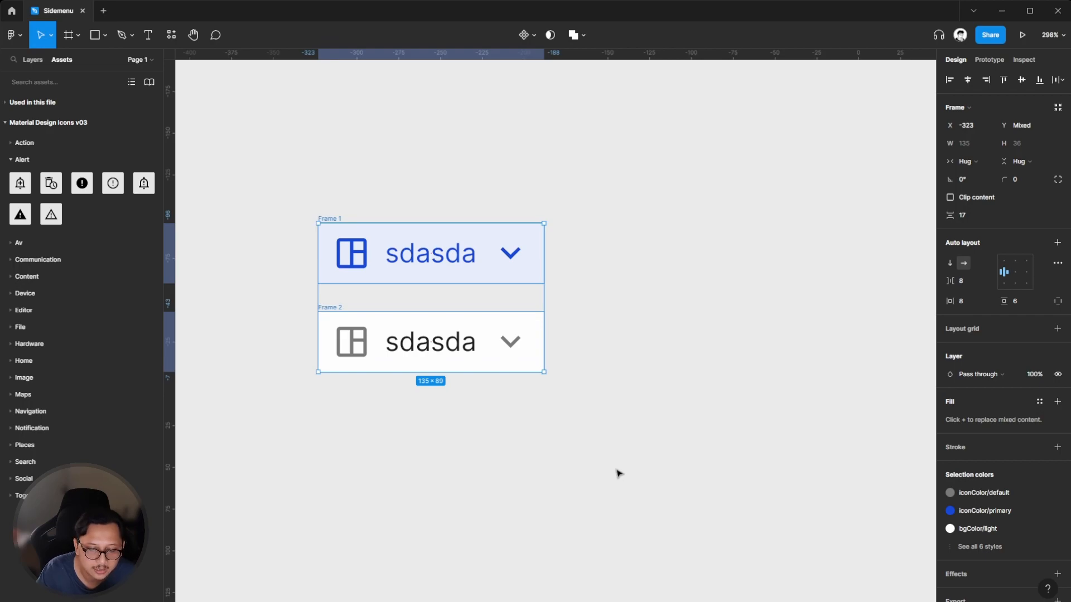
key("Escape")
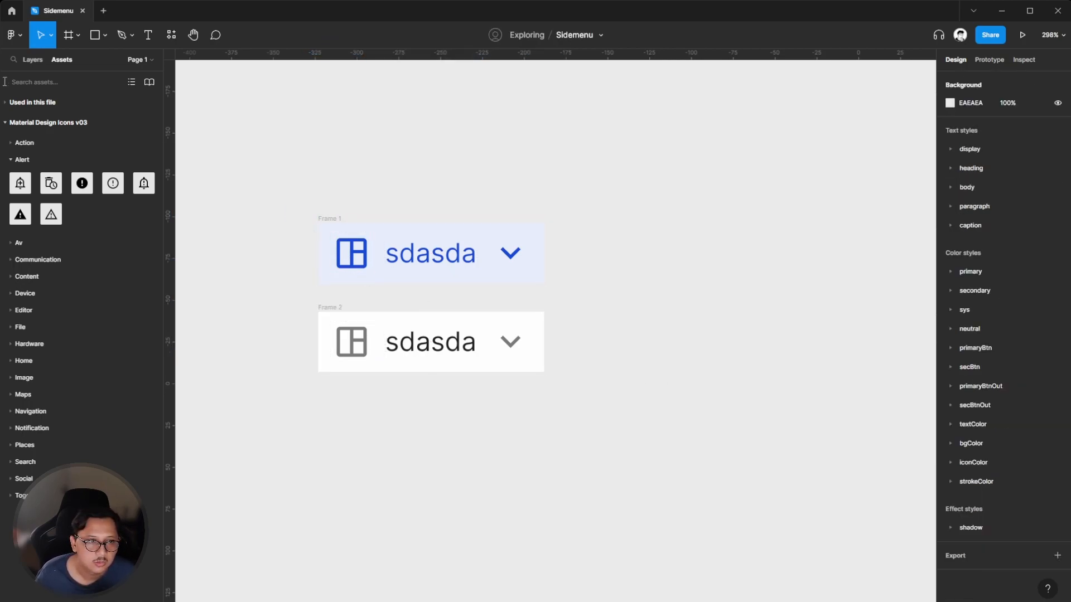
Show the layer list and rename the dashboard icon layer in the upper frame to "leading".
left_click(32, 60)
left_click(366, 249, "ctrl")
left_click(473, 146)
left_click(349, 251)
key("ctrl+r")
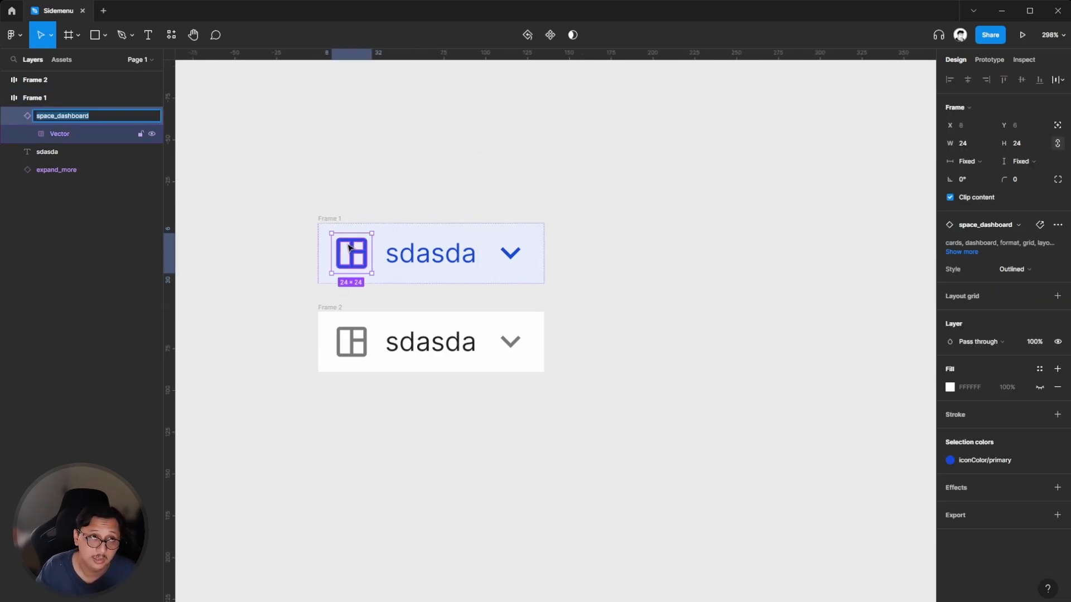
type("leading")
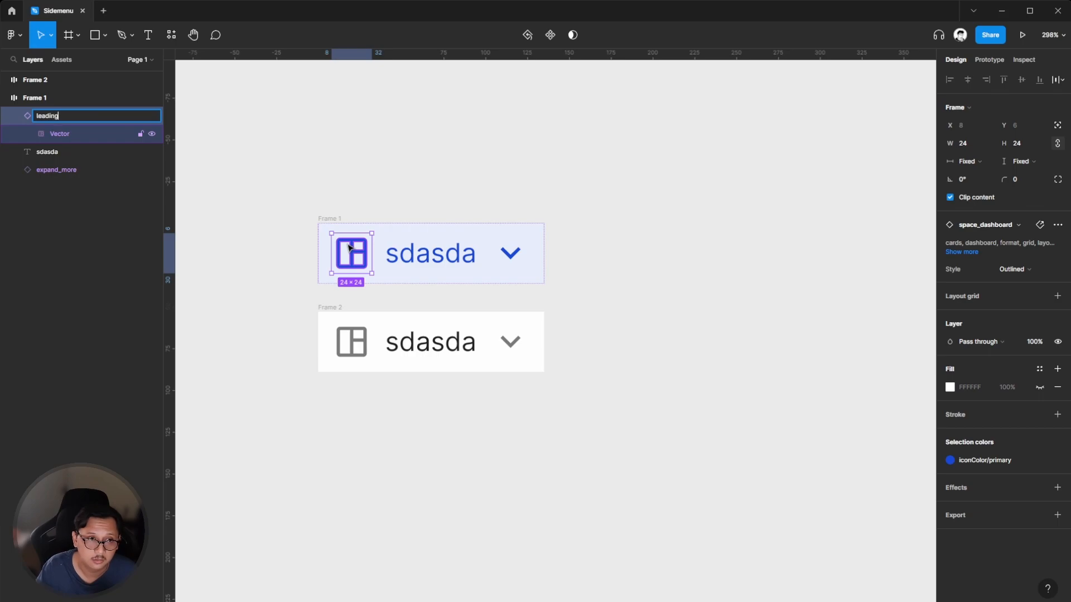
key("Return")
Rename the upper frame's text layer to "label" and its chevron icon layer to "trailinng".
left_click(422, 268)
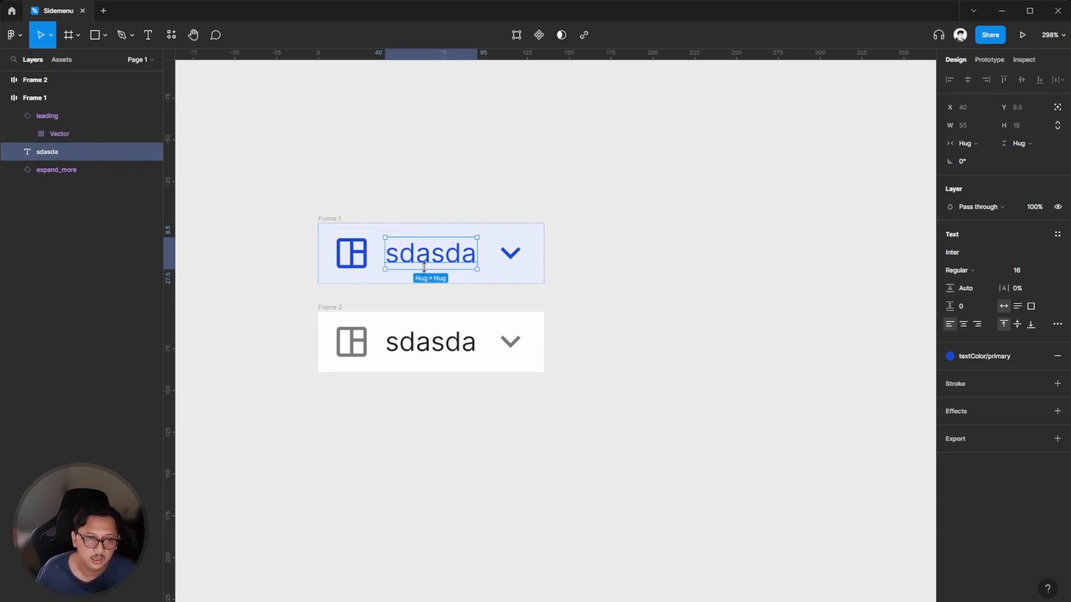
key("ctrl+r")
type("table")
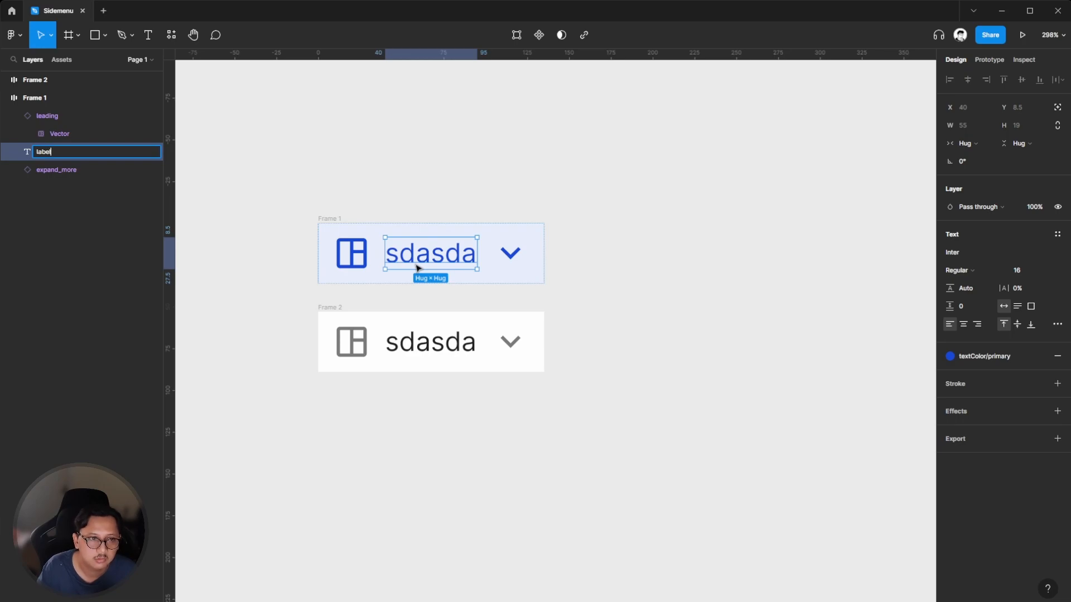
key("Return")
left_click(513, 262)
key("ctrl+r")
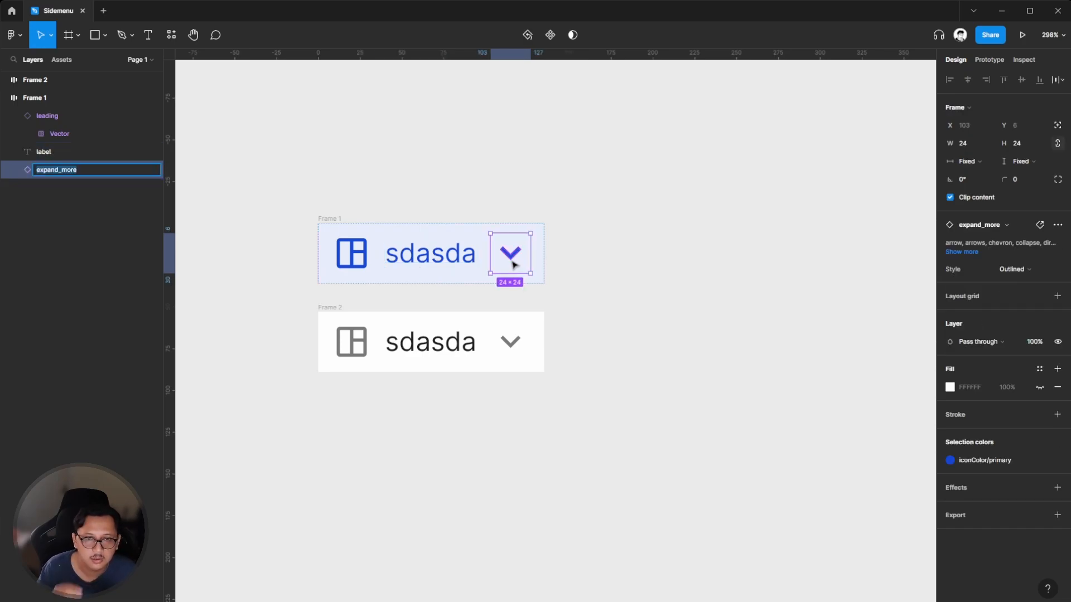
type("trailinng")
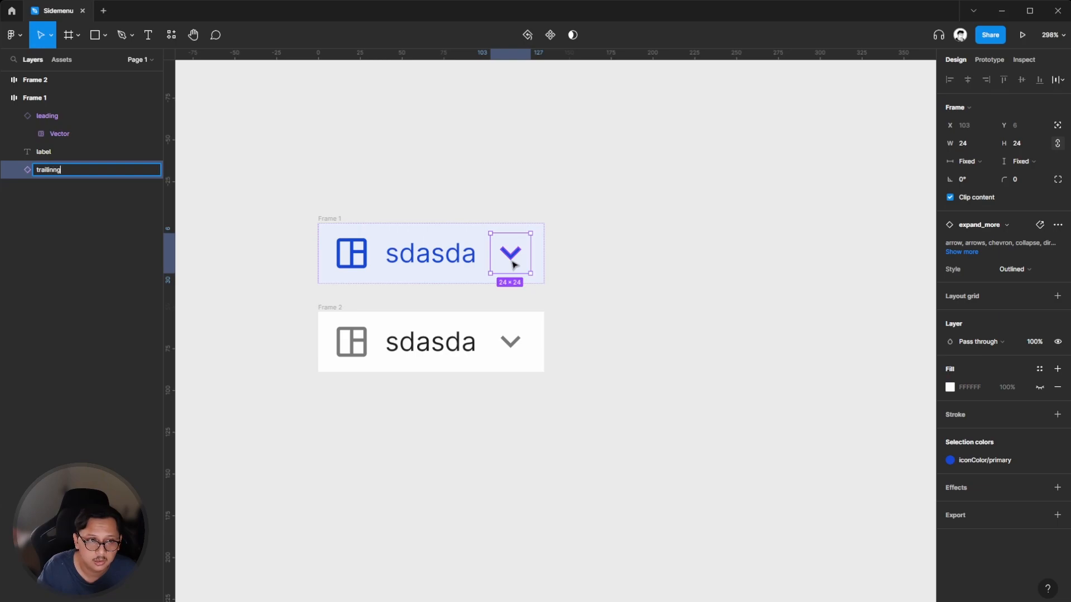
key("Return")
Rename the dashboard icon layer in the lower frame to "leading".
left_click(352, 255)
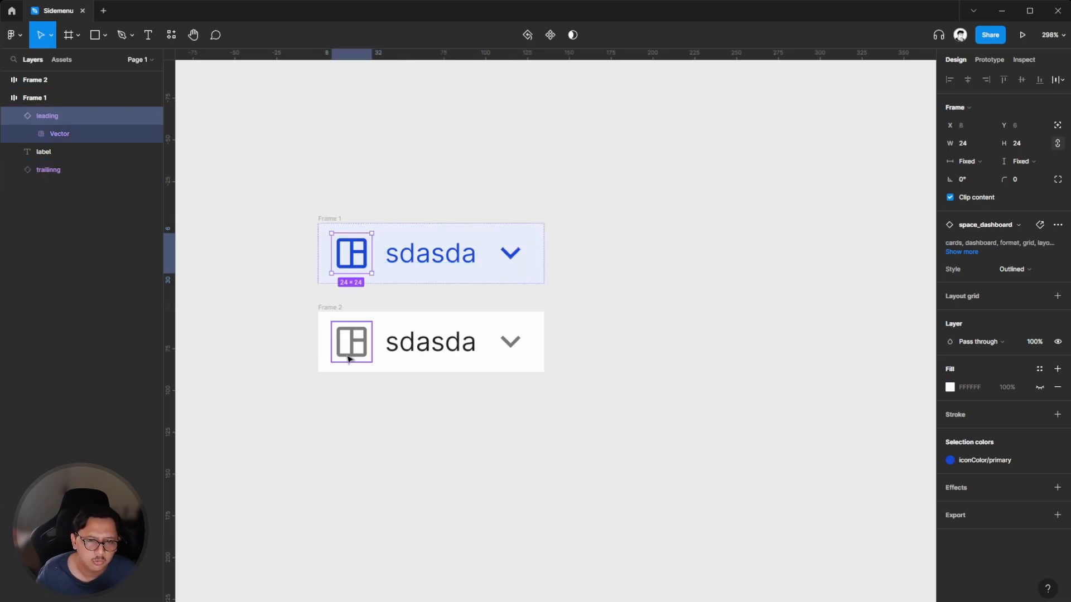
left_click(349, 354)
left_click(278, 251)
left_click(357, 344)
key("ctrl+r")
type("leading")
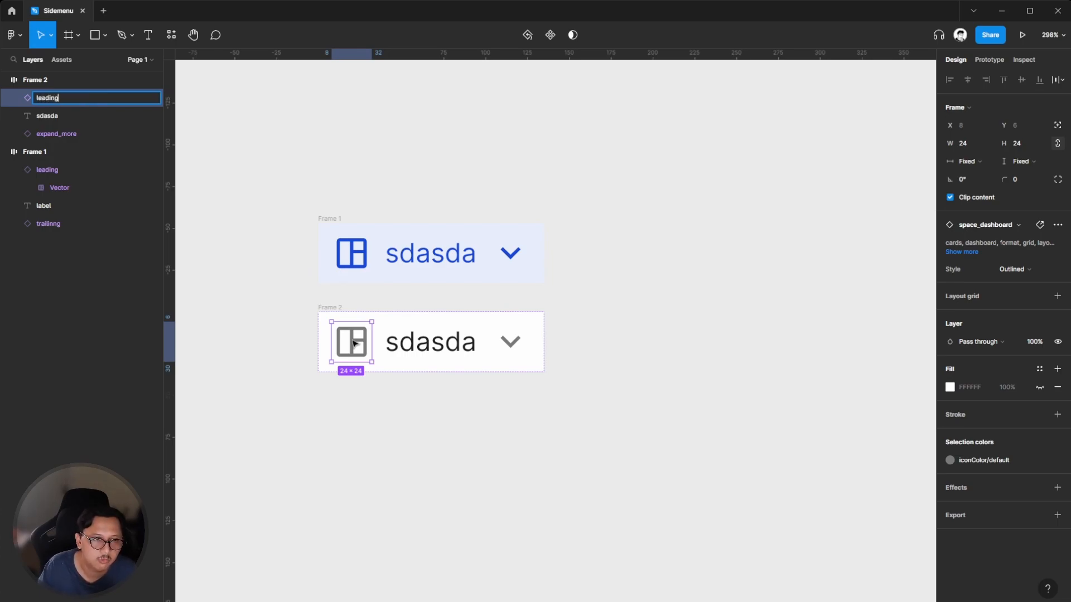
key("Return")
Rename the lower frame's text layer to "label" and its chevron icon layer to "trailing".
left_click(401, 346)
key("ctrl+r")
type("label")
key("Return")
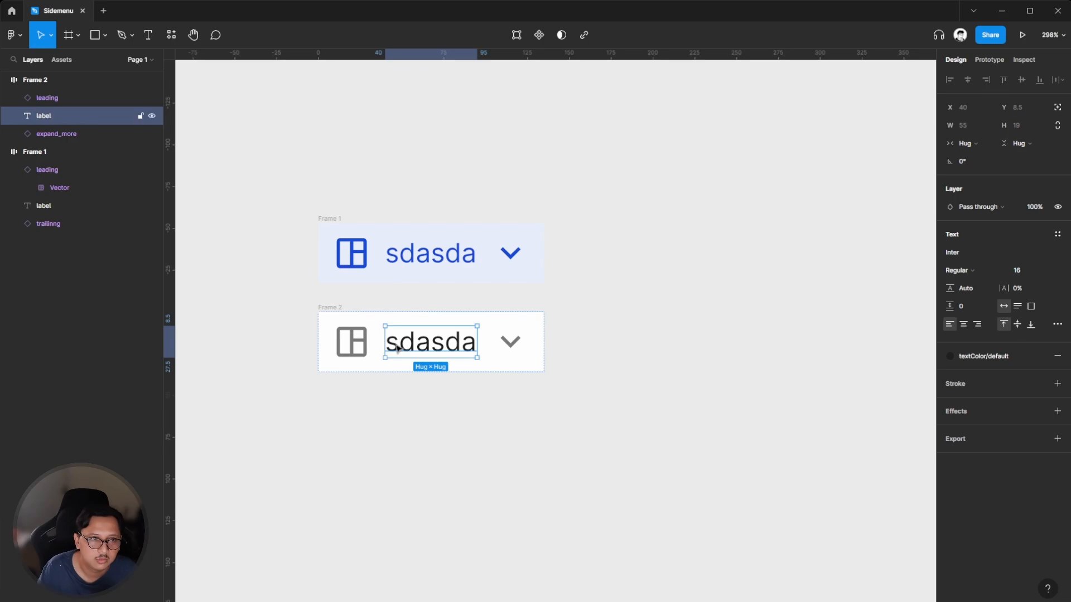
left_click(511, 343)
key("ctrl+r")
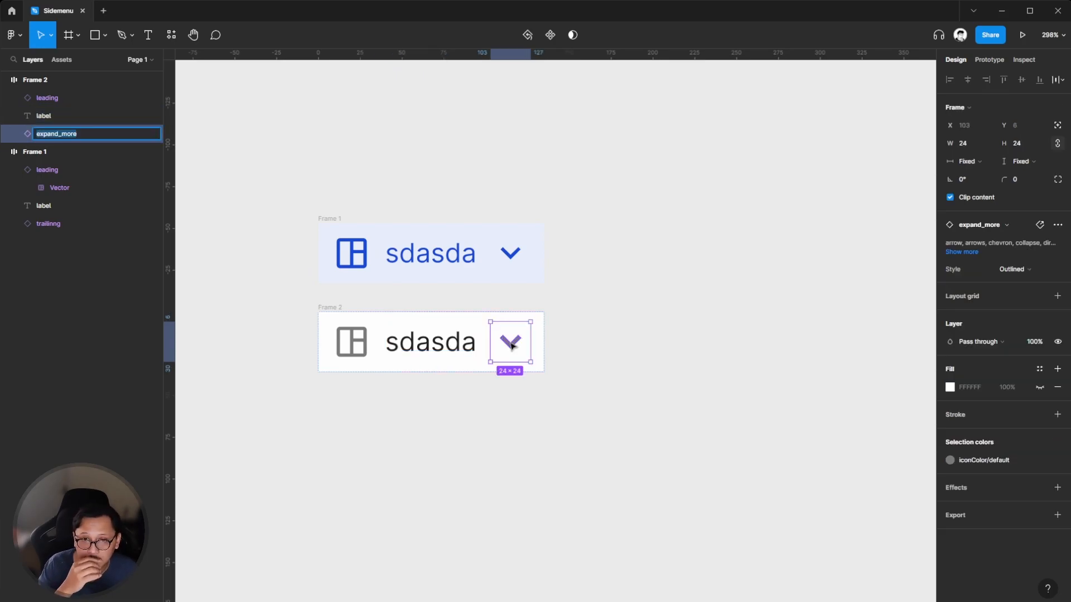
type("terailing")
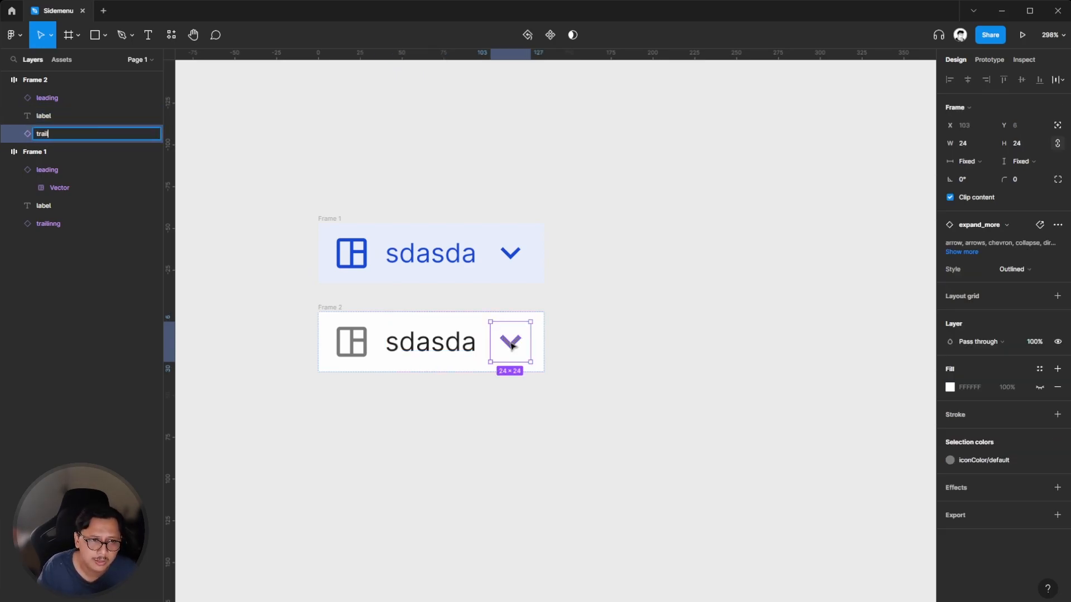
key("Return")
Combine both menu item frames into a component set with two variants.
left_click(248, 203)
left_click_drag(215, 196, 674, 492)
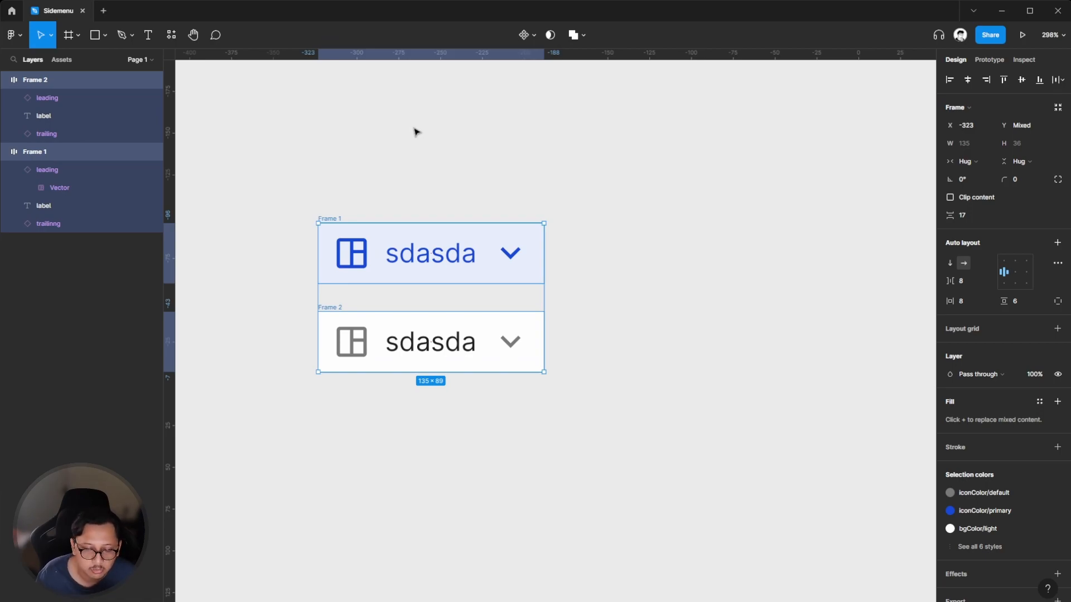
left_click(533, 36)
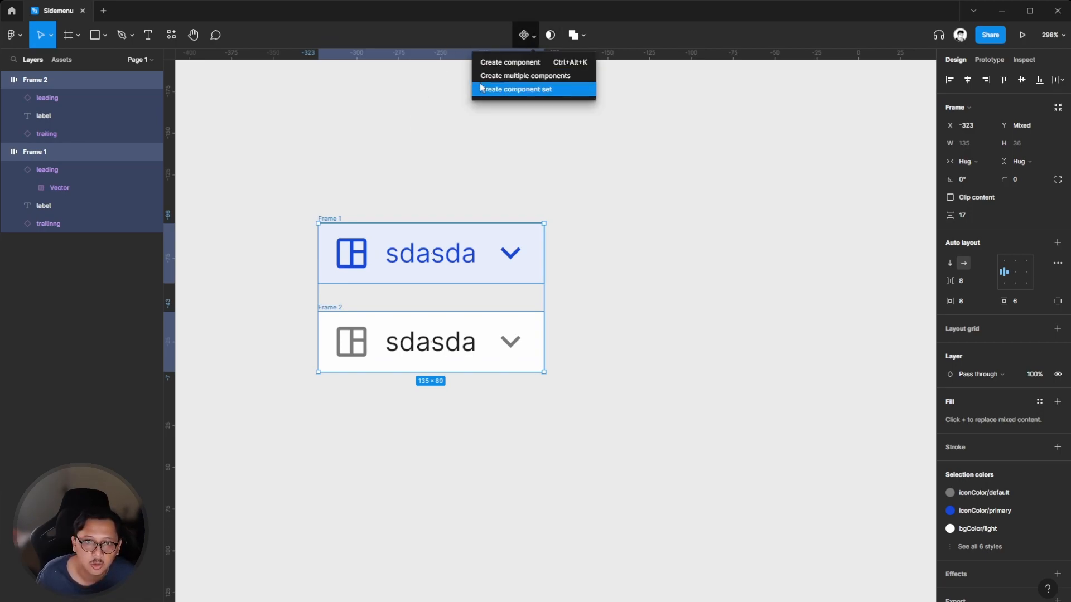
left_click(500, 91)
left_click(436, 139)
Rename the component set to "Menu block".
left_click(314, 184)
key("ctrl+r")
type("Menu block")
key("Return")
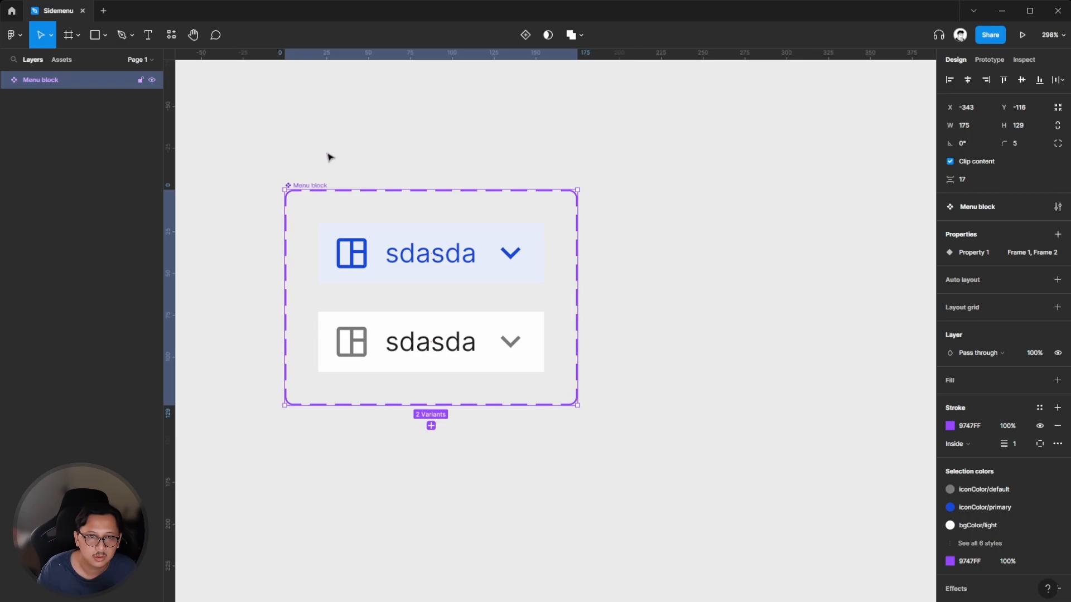
left_click(377, 173)
Rename the Menu block component set's variant property to "Active".
left_click(312, 185)
double_click(979, 254)
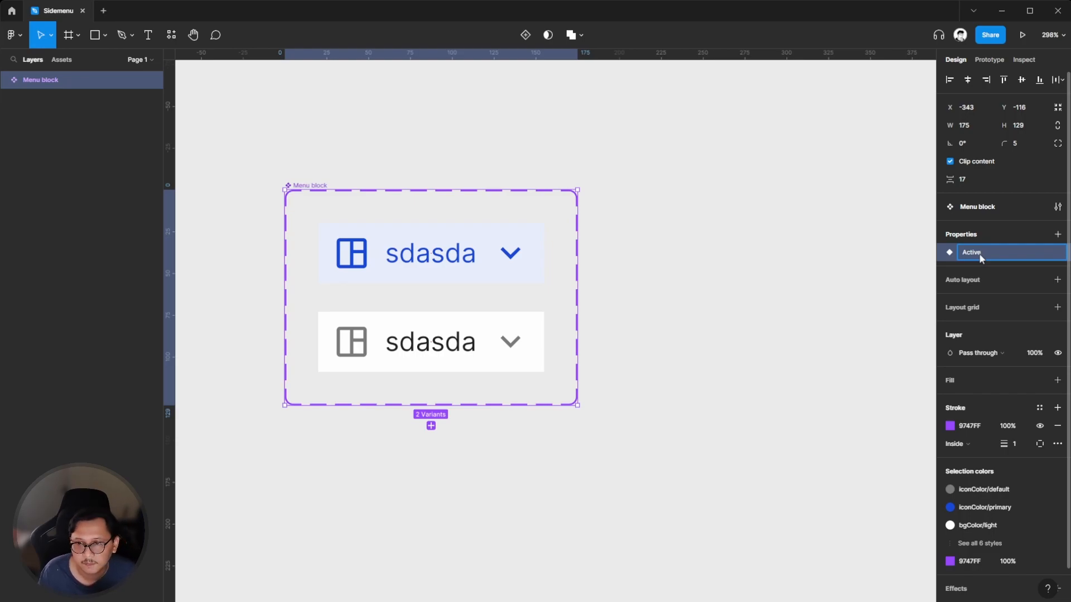
key("Return")
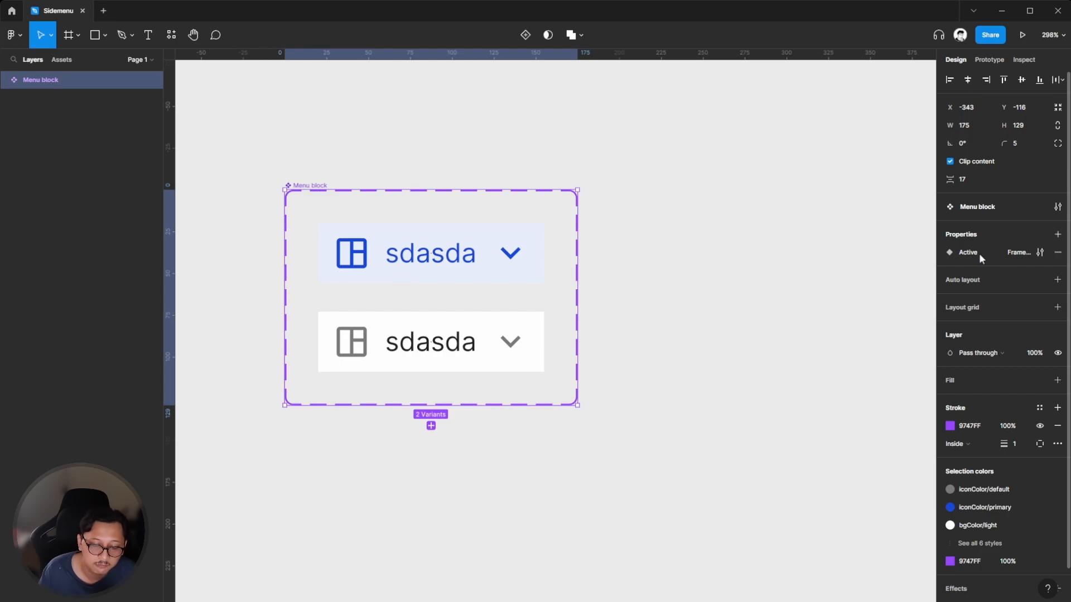
Set the Active property's values to "True" for the blue variant and "False" for the white variant.
left_click(1041, 252)
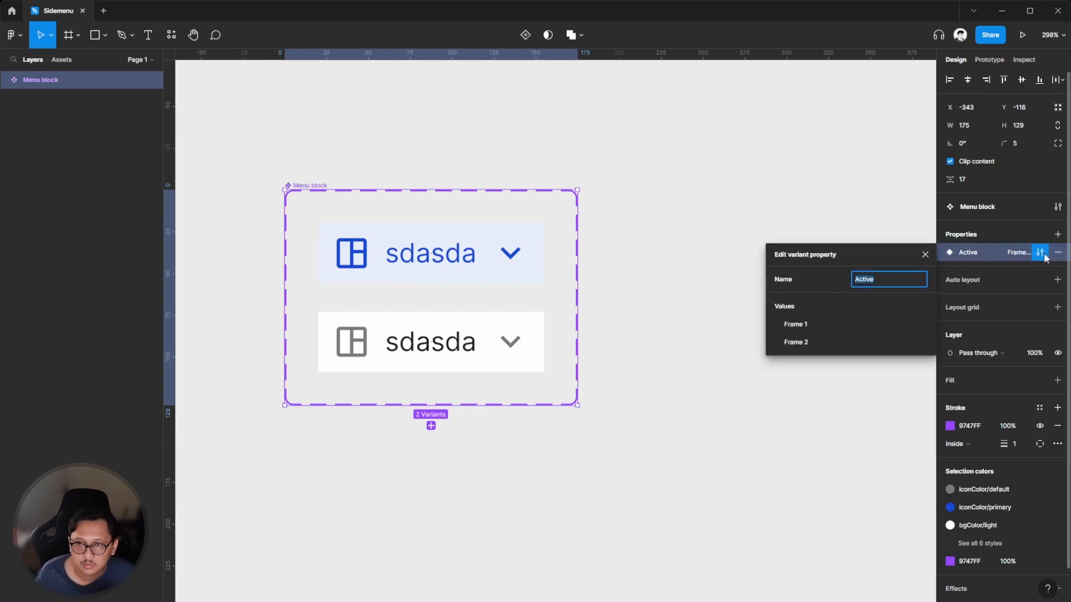
double_click(813, 324)
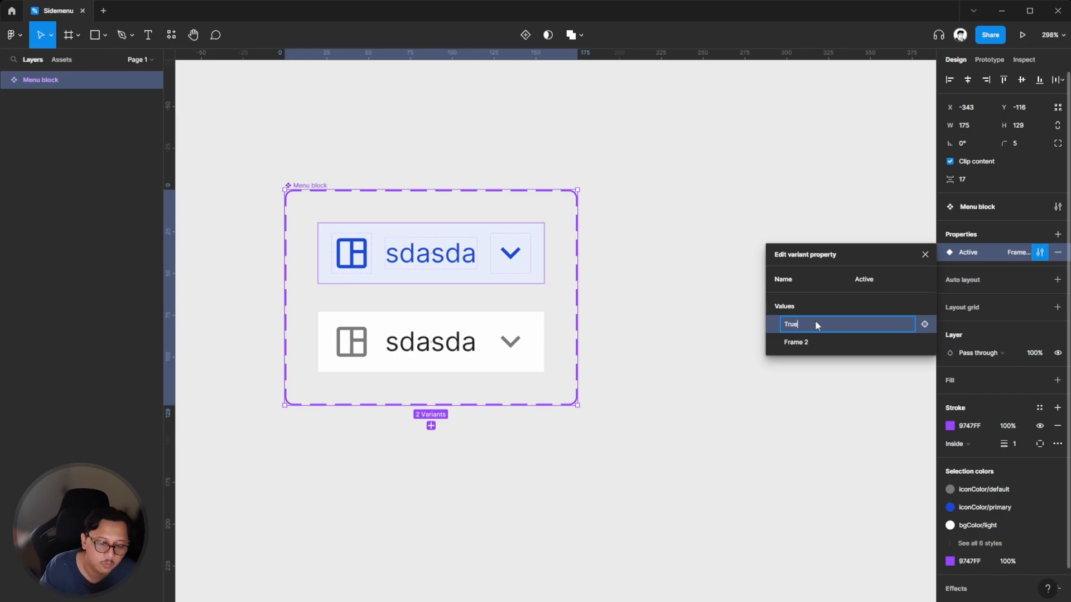
key("Return")
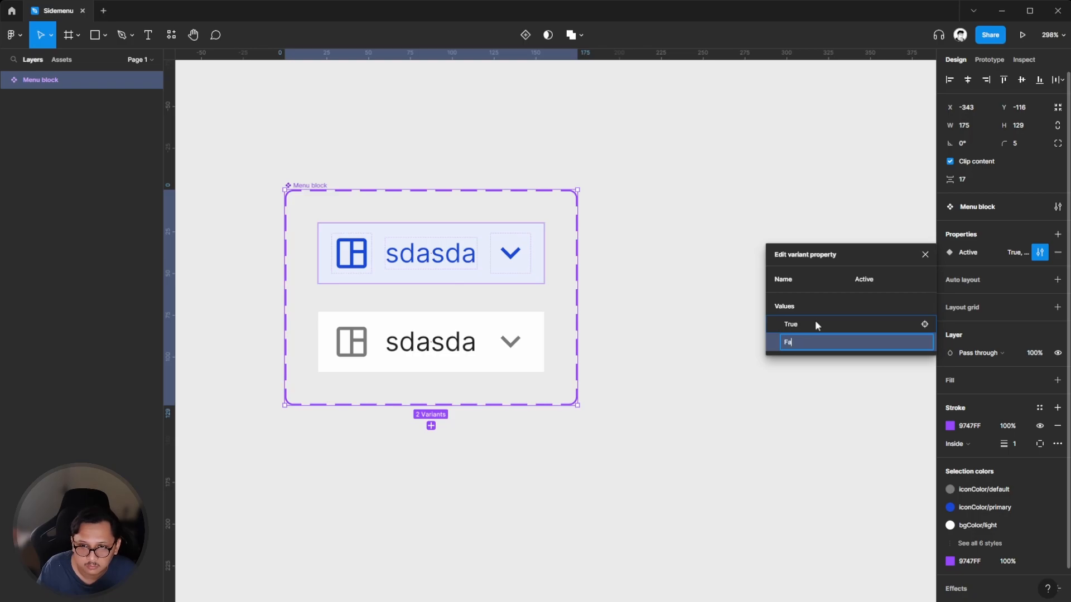
key("Return")
left_click(593, 175)
Place an instance of the Active=True variant beside the Menu block component set.
left_click(418, 254)
left_click_drag(632, 254, 736, 254)
left_click(716, 138)
Turn off the Active property on the Menu block instance beside the component set.
left_click(686, 231)
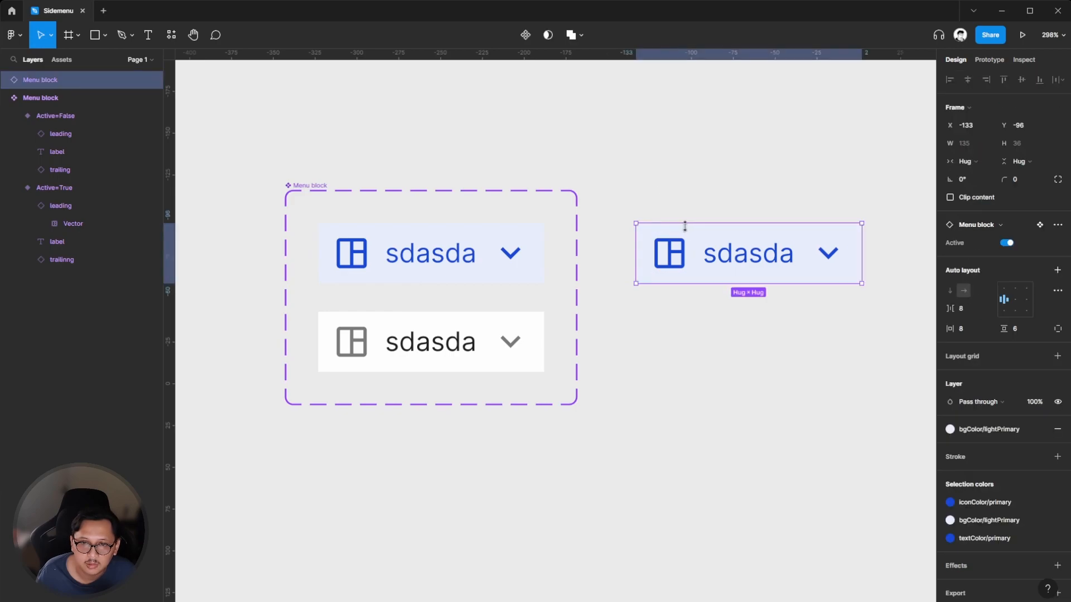
left_click(1009, 245)
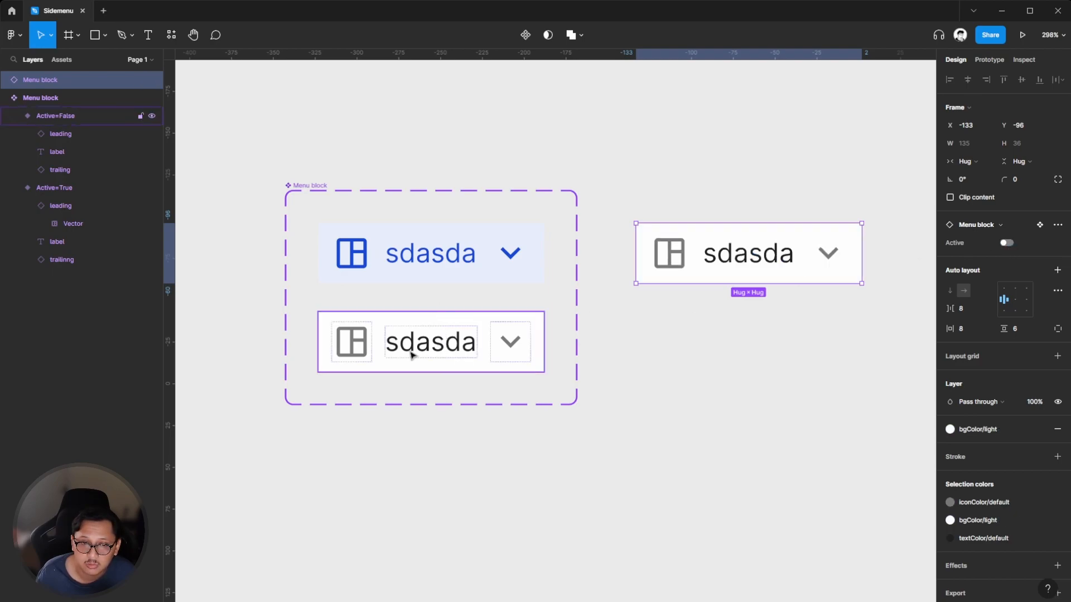
left_click(722, 354)
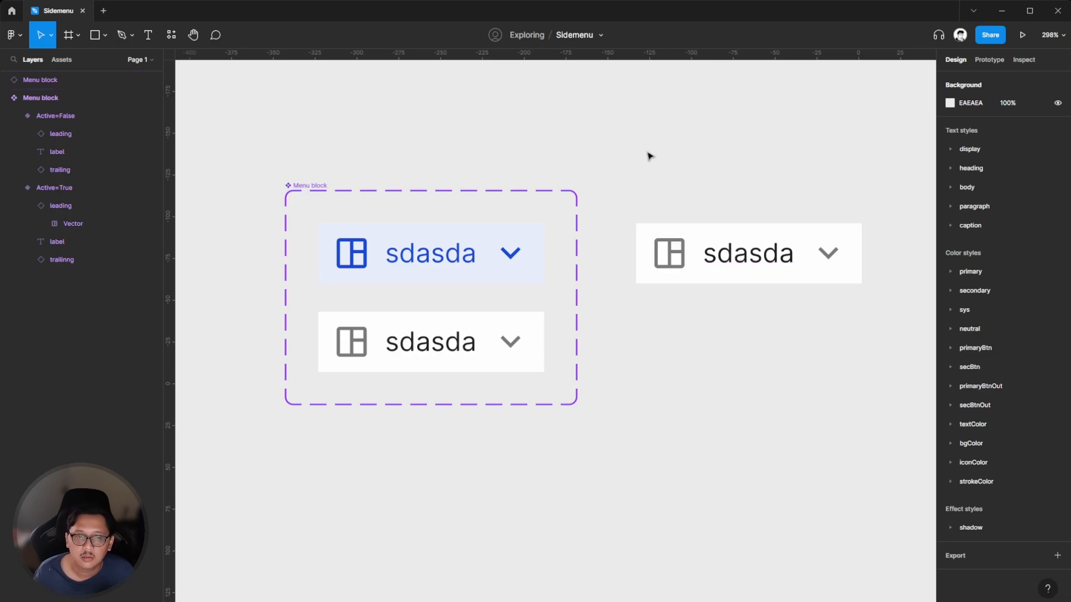
Check the color styles applied to the label and leading icon of the inactive white variant.
left_click(384, 350)
left_click(443, 297)
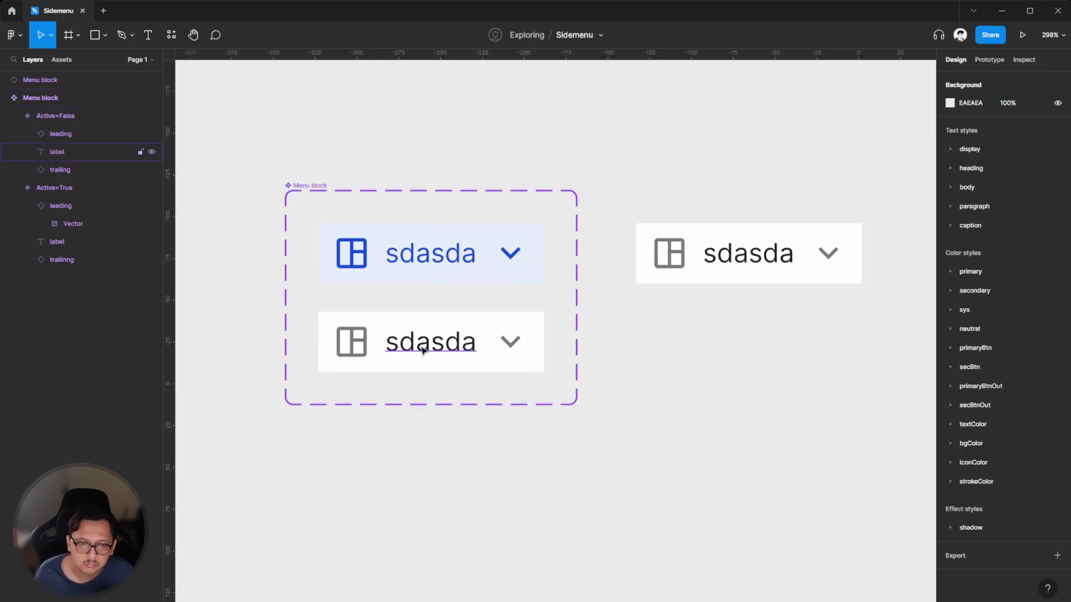
left_click(422, 350, "ctrl")
left_click(987, 460)
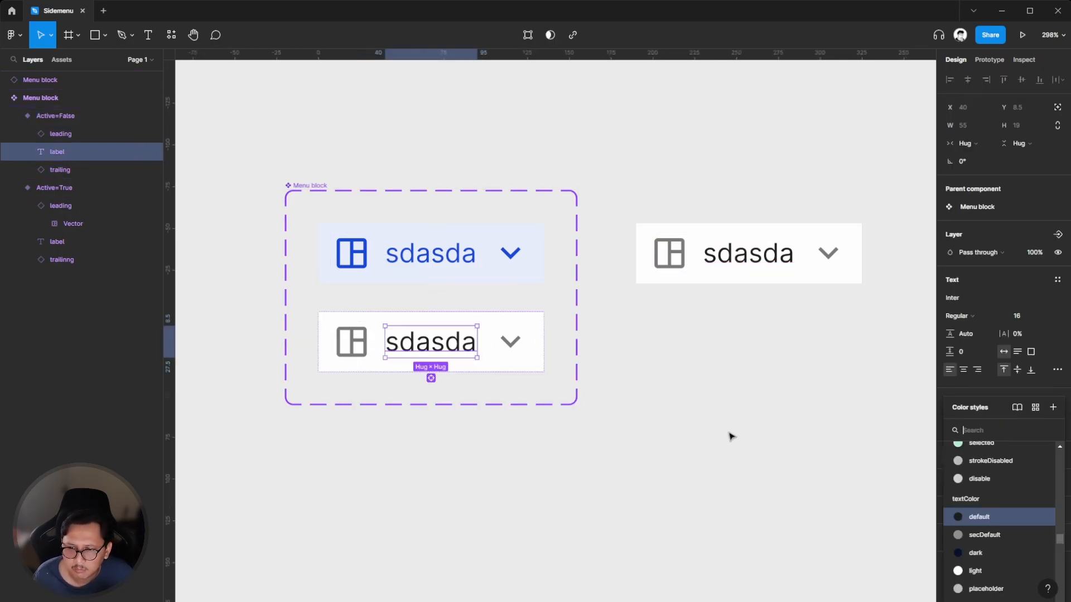
left_click(732, 437)
double_click(363, 349)
left_click(629, 366)
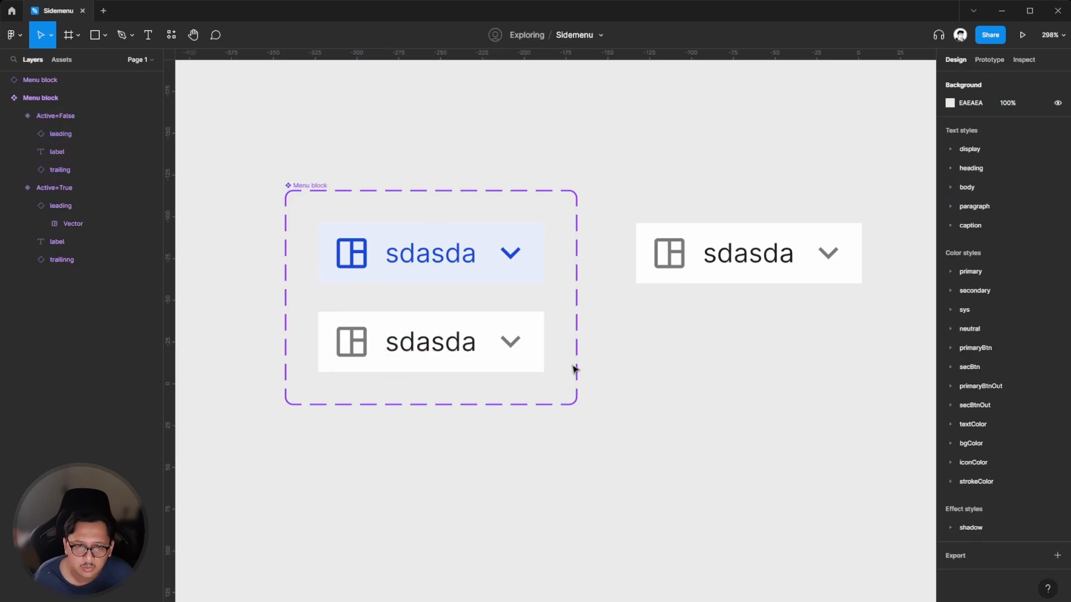
Change the icon color of the inactive variant to the iconColor/dark style.
left_click(481, 355)
scroll(973, 563, "down", 2)
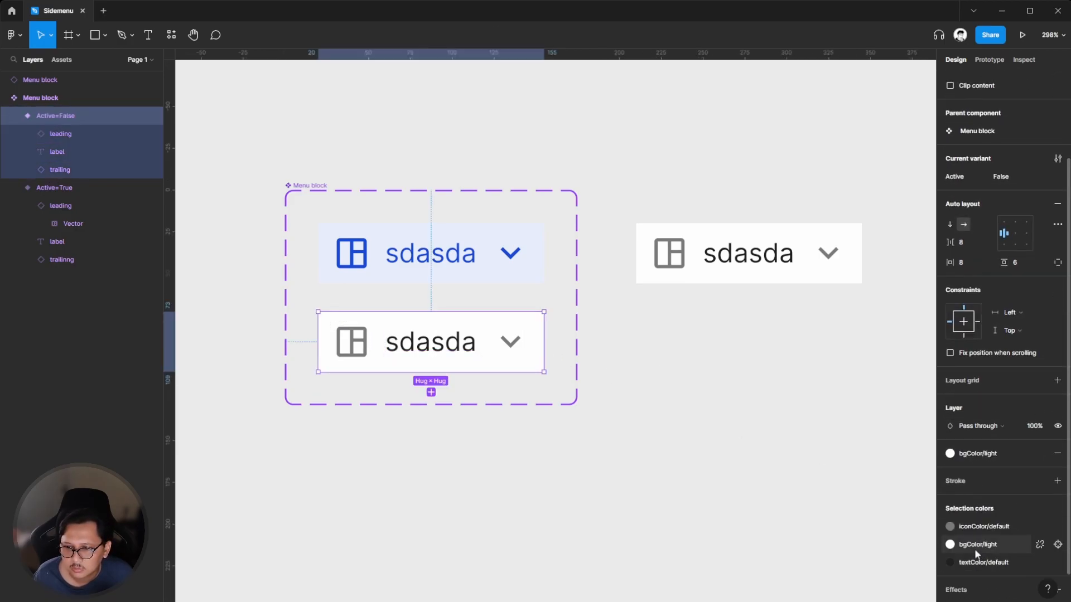
left_click(971, 529)
left_click(910, 527)
left_click(738, 480)
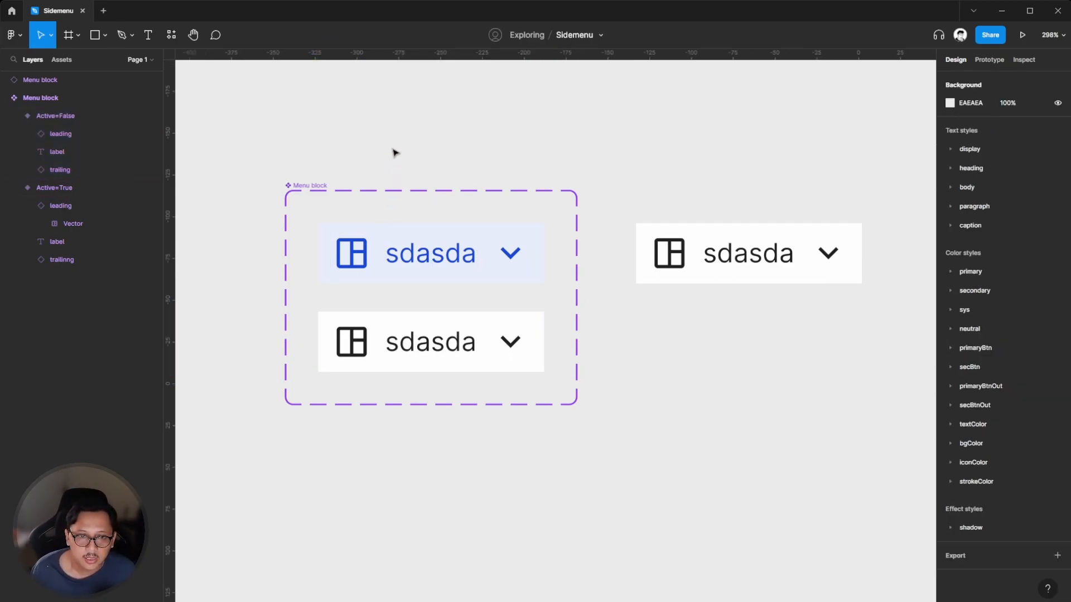
left_click(669, 250)
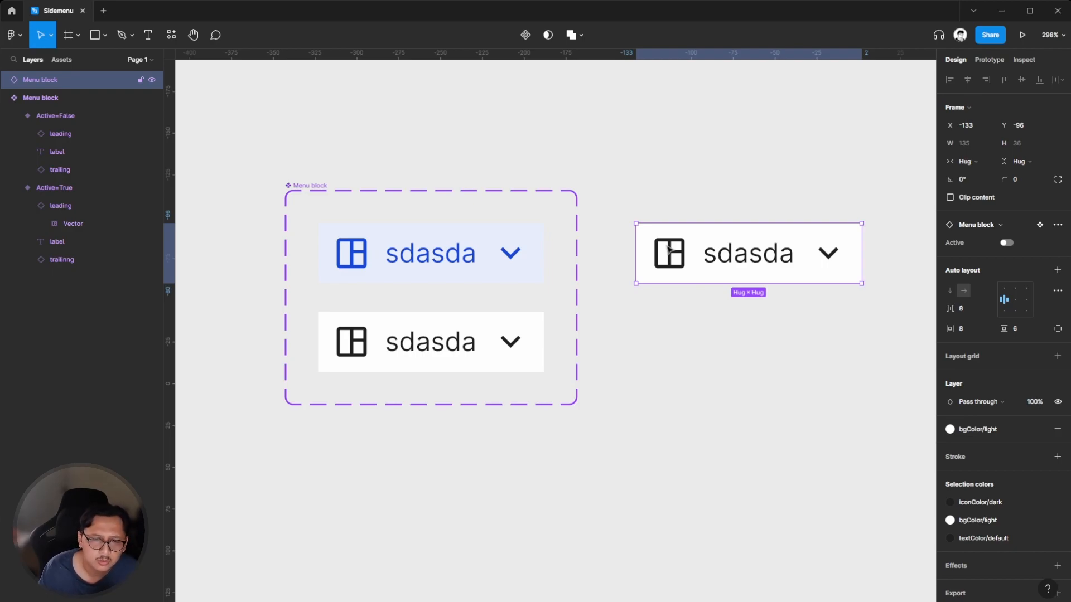
left_click(350, 257)
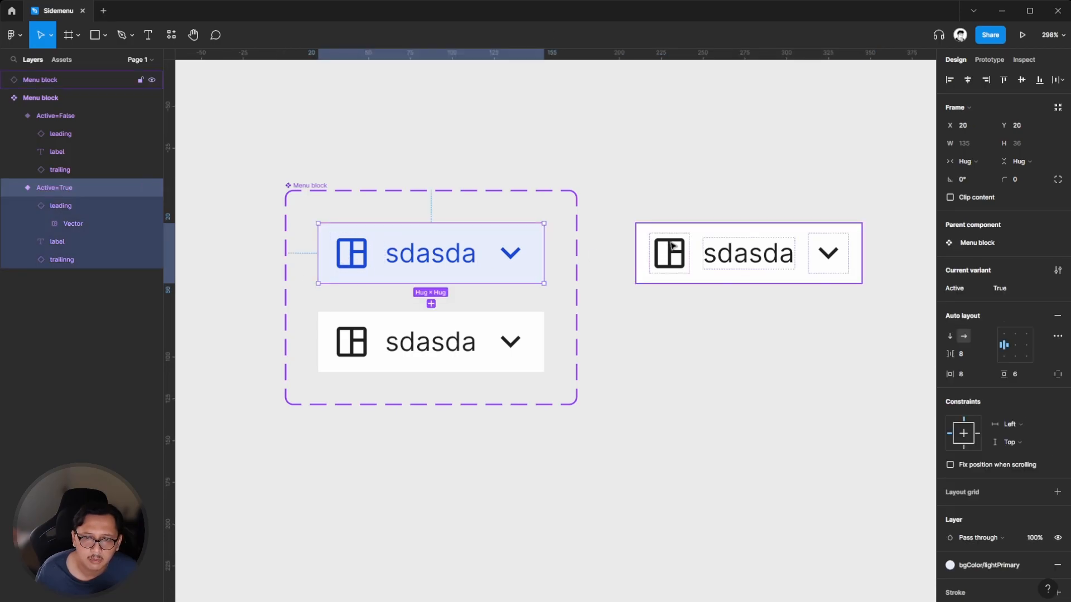
left_click(687, 192)
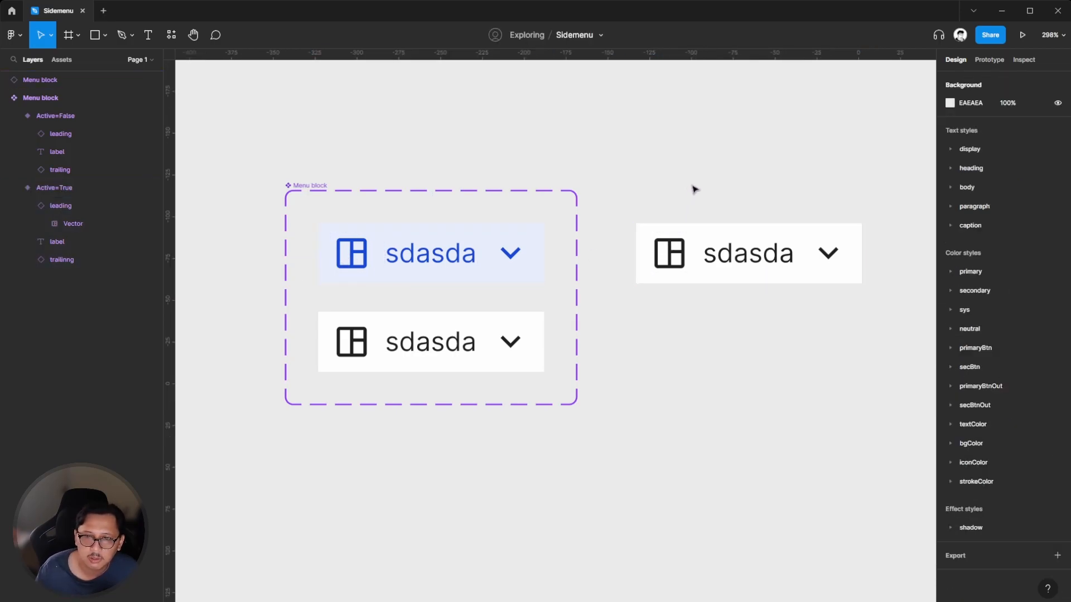
Move the Menu block instance below the component set, to X -332 and Y 70.
left_click(720, 262)
left_click_drag(720, 268, 492, 516)
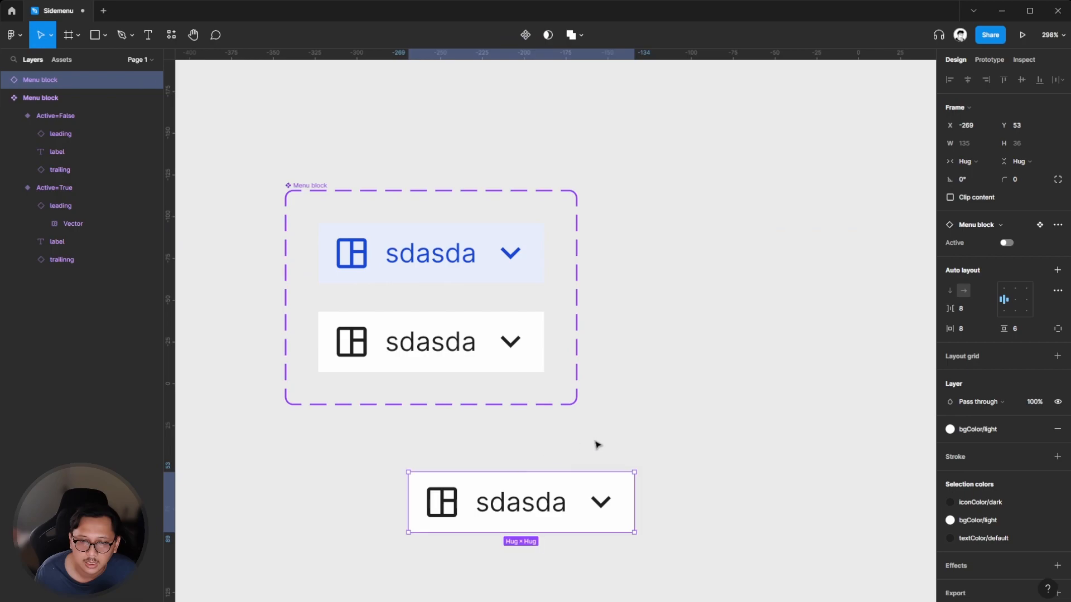
scroll(613, 449, "down", 3)
left_click(702, 480)
left_click_drag(537, 423, 480, 437)
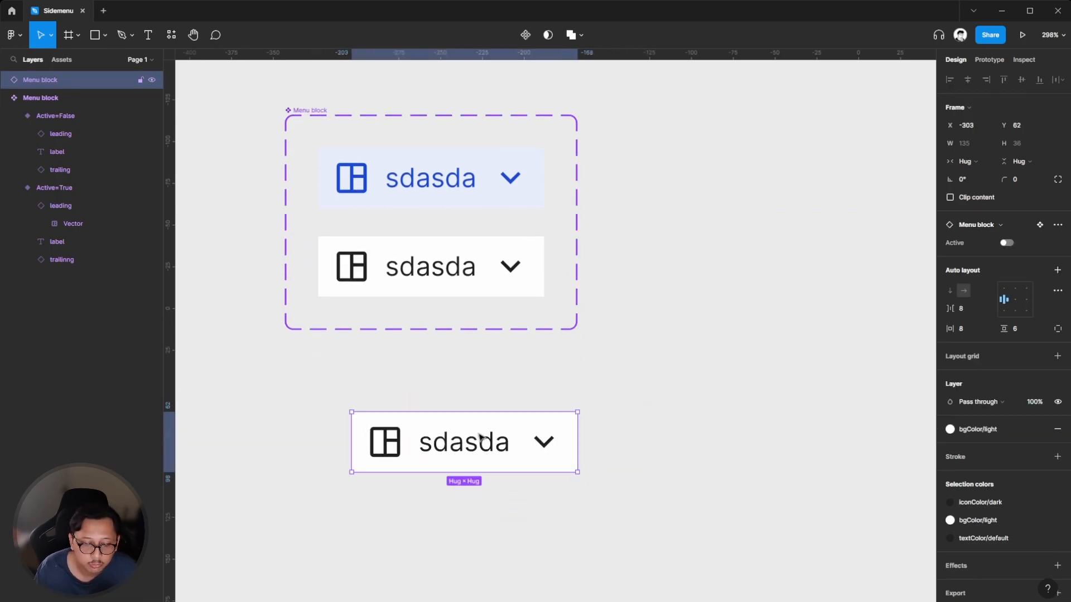
left_click(664, 389)
left_click_drag(463, 460, 415, 474)
left_click(559, 485)
Duplicate the Menu block instance directly beneath itself and hide the copy's label and trailing icon.
left_click(469, 463)
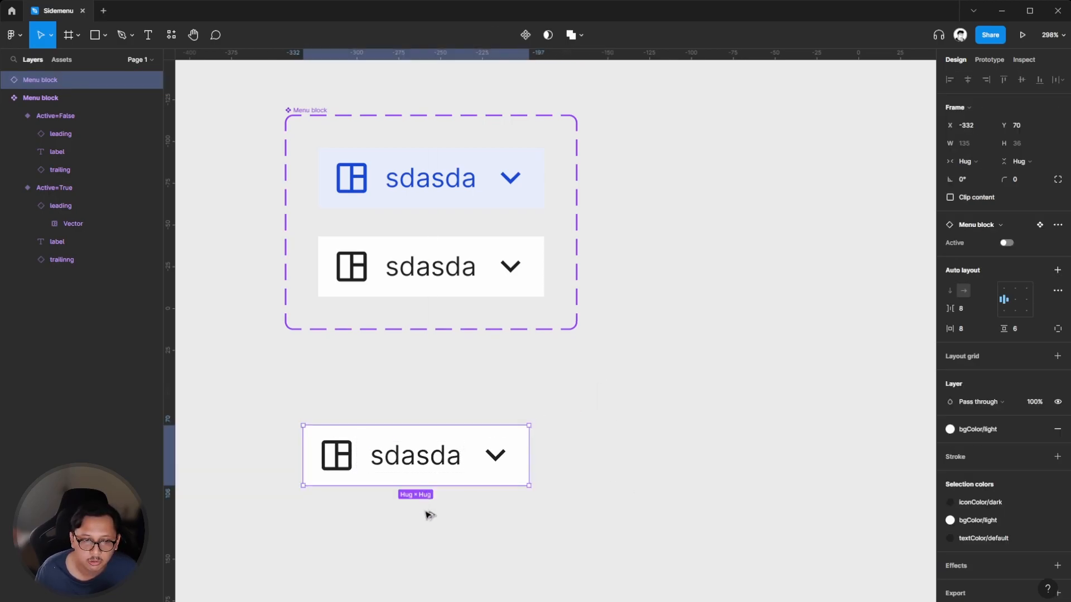
key("ctrl+d")
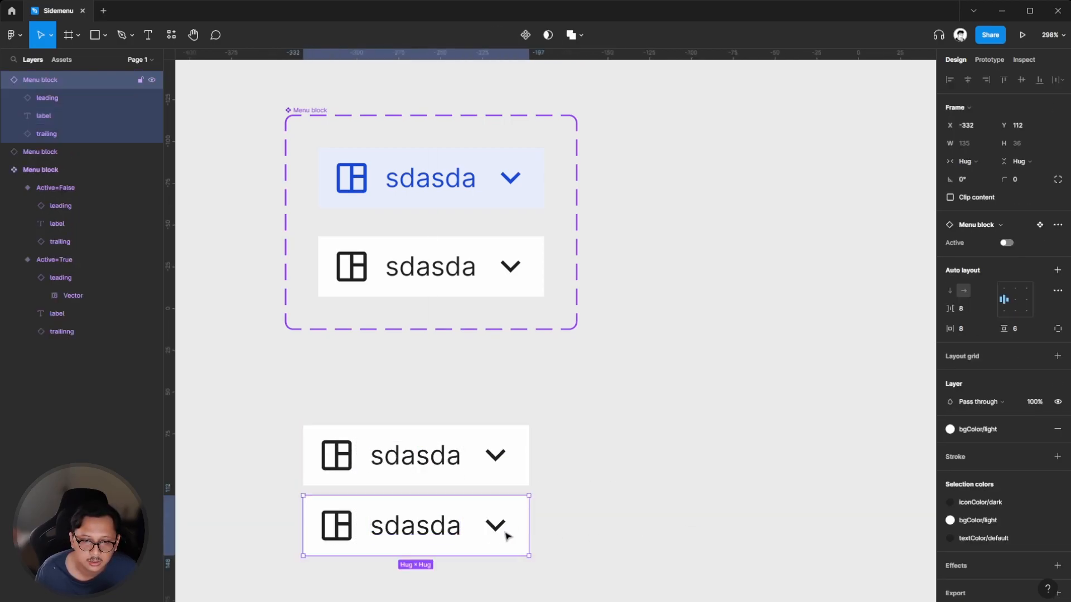
double_click(402, 532)
left_click(496, 525, "shift")
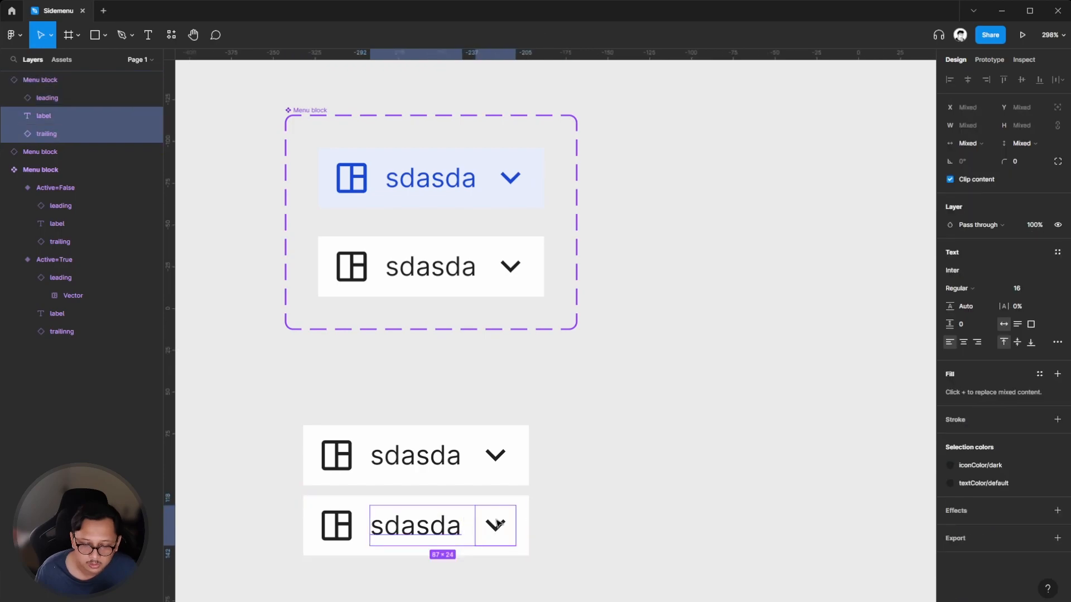
key("ctrl+shift+h")
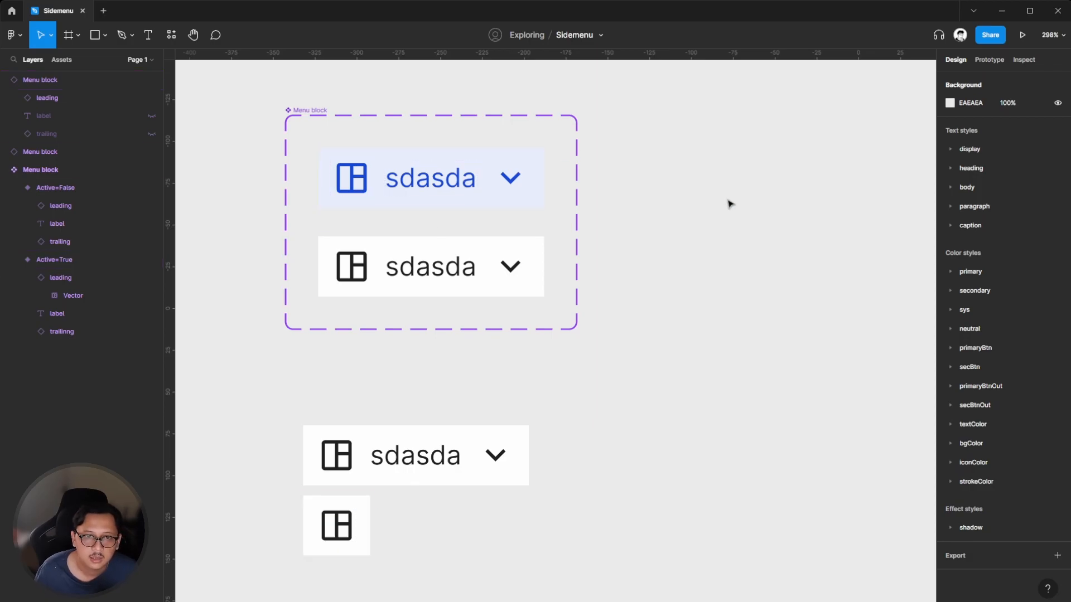
Create a visibility property named "Leading" with value True for the active variant's leading icon.
scroll(357, 184, "up", 2)
scroll(354, 181, "up", 3)
left_click(354, 262)
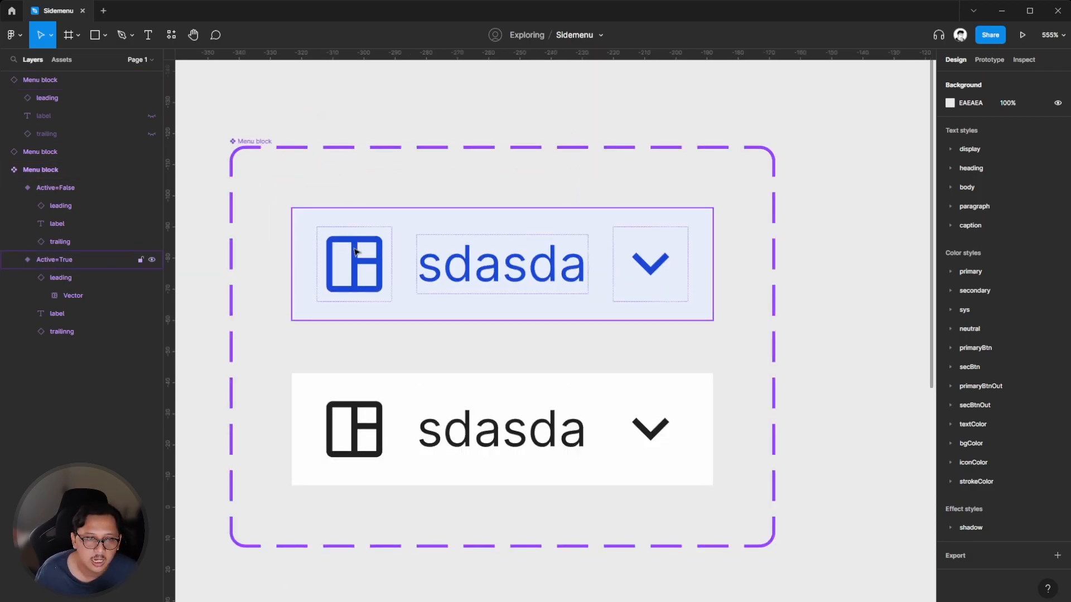
left_click(354, 262)
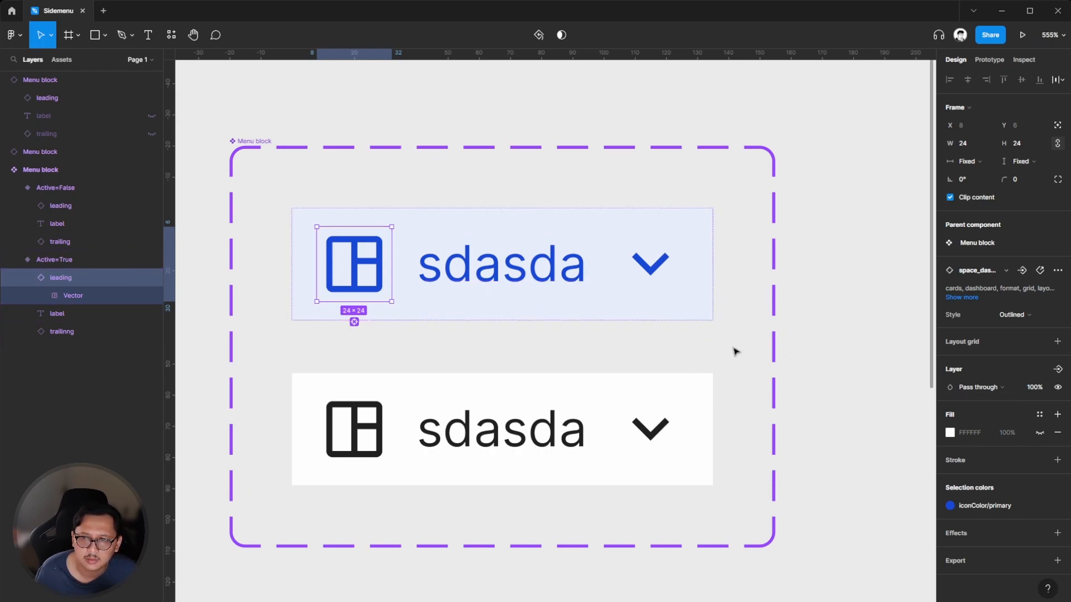
left_click(1058, 369)
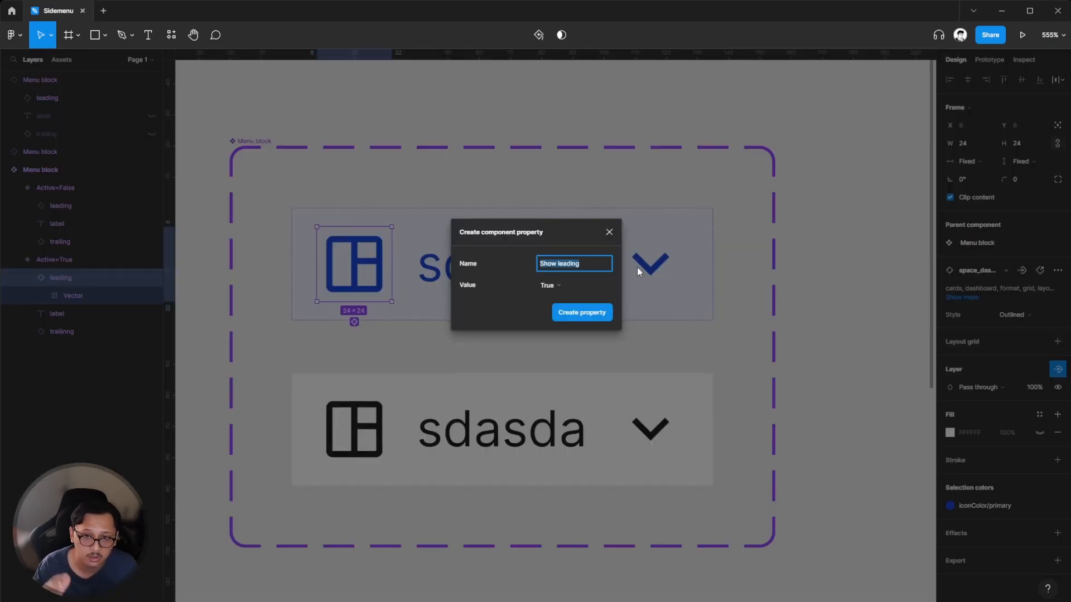
type("Leading")
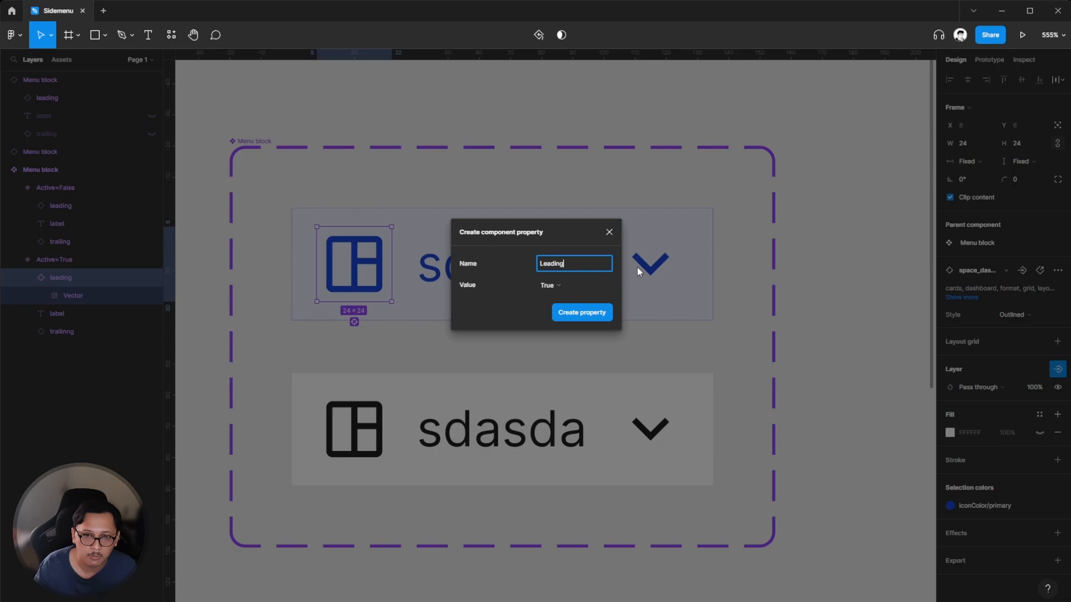
key("Return")
Create a visibility property named "Trailing" with value True for the active variant's trailing chevron icon.
left_click(637, 267)
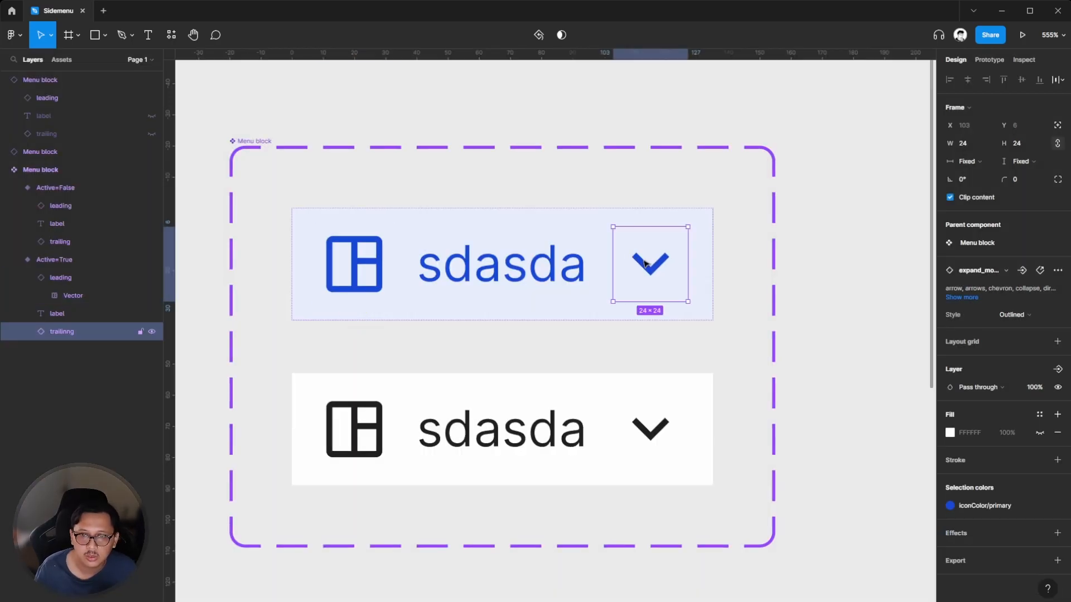
left_click(1057, 369)
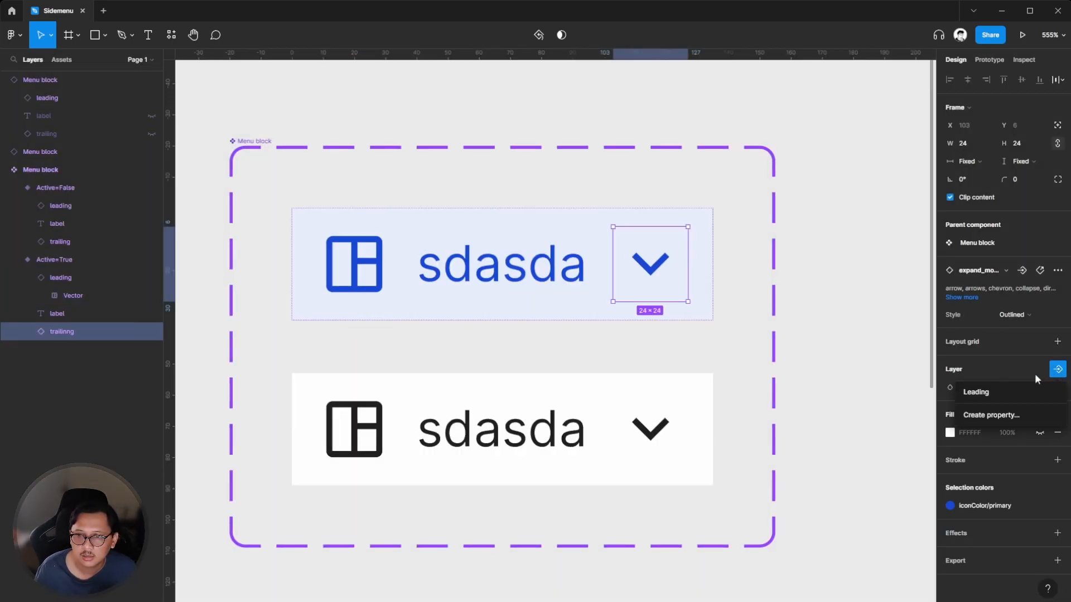
left_click(992, 412)
type("Tra")
type("ling")
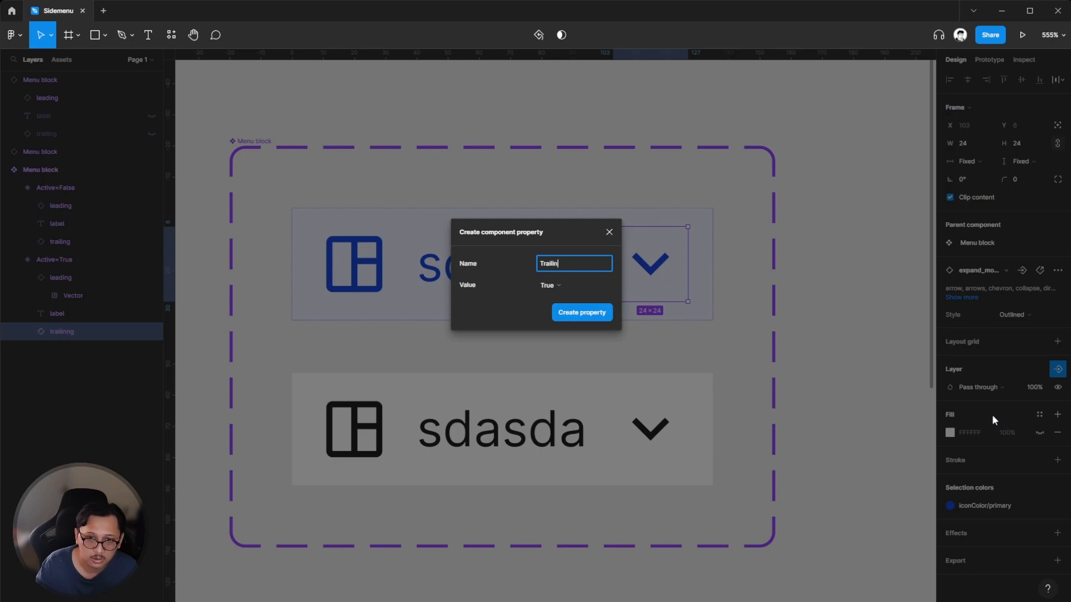
key("BackSpace")
key("BackSpace")
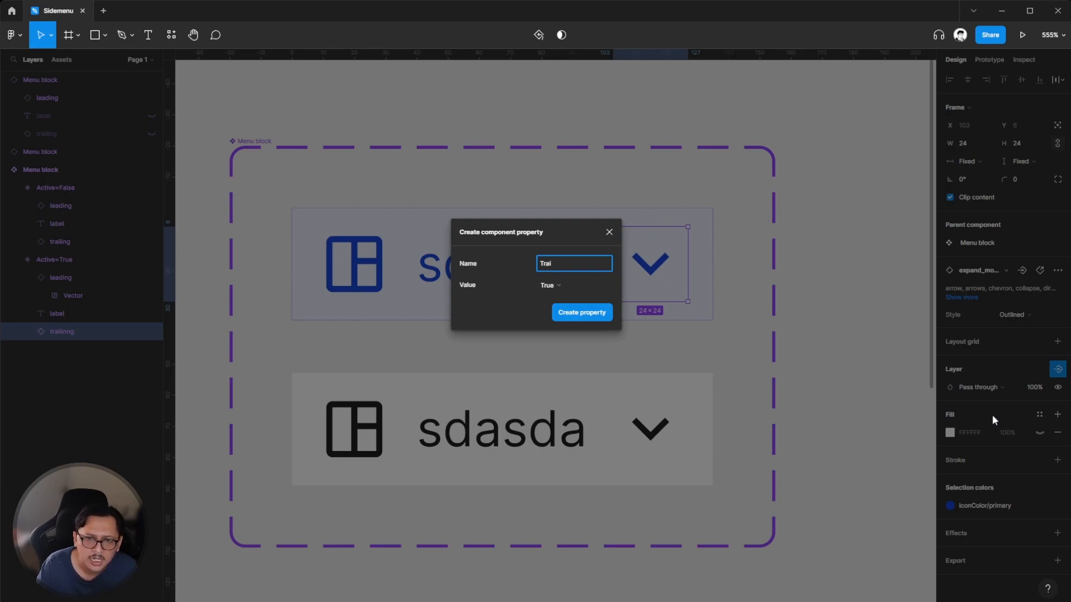
type("ling")
key("Return")
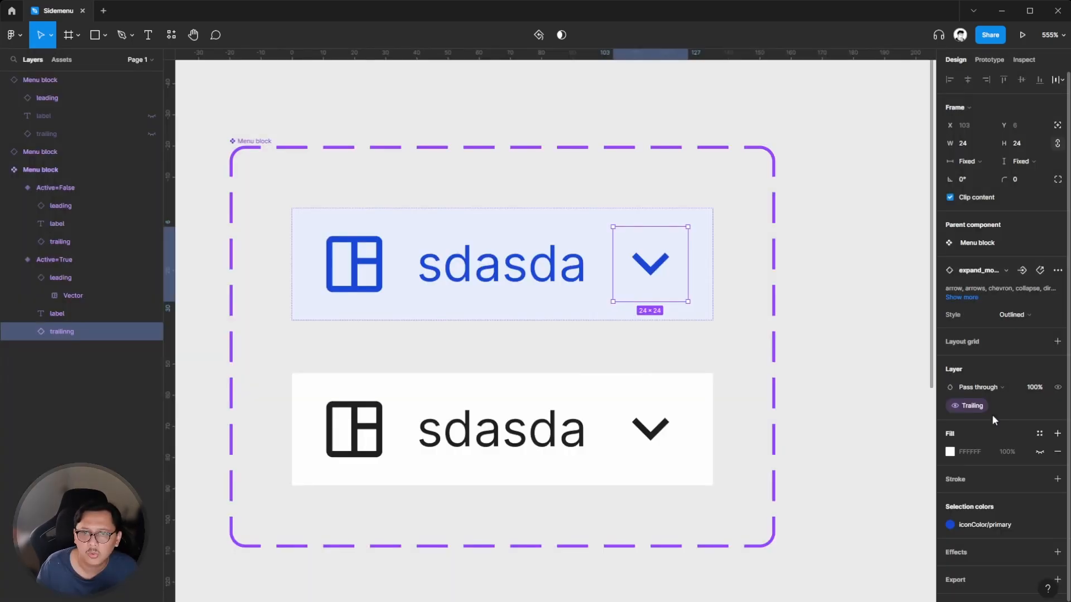
Create a visibility property named "Label" with value True for the active variant's text label.
left_click(502, 264)
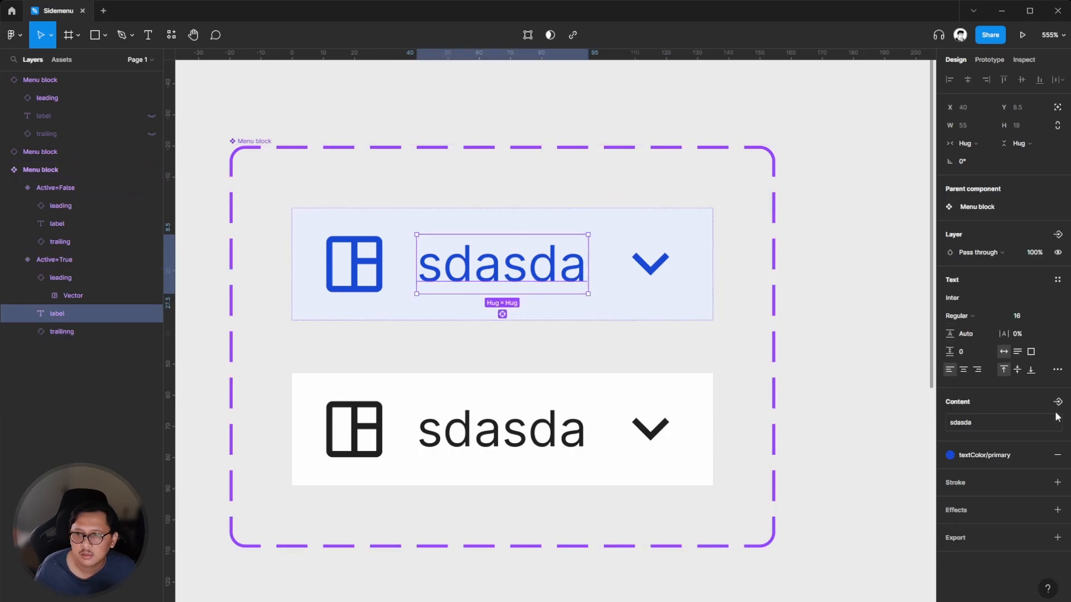
left_click(1058, 235)
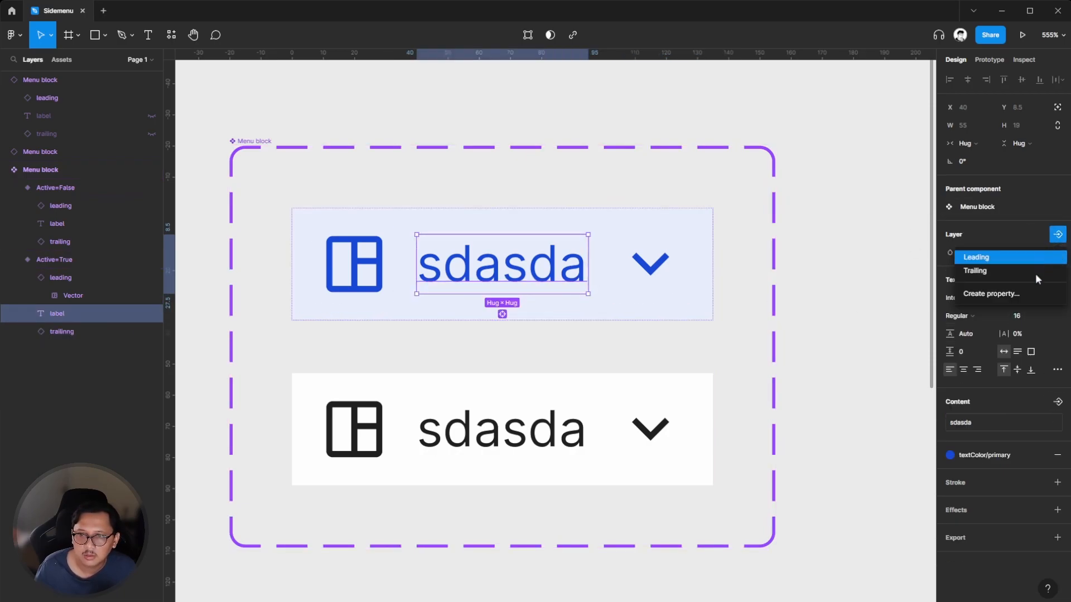
left_click(1026, 294)
type("Label")
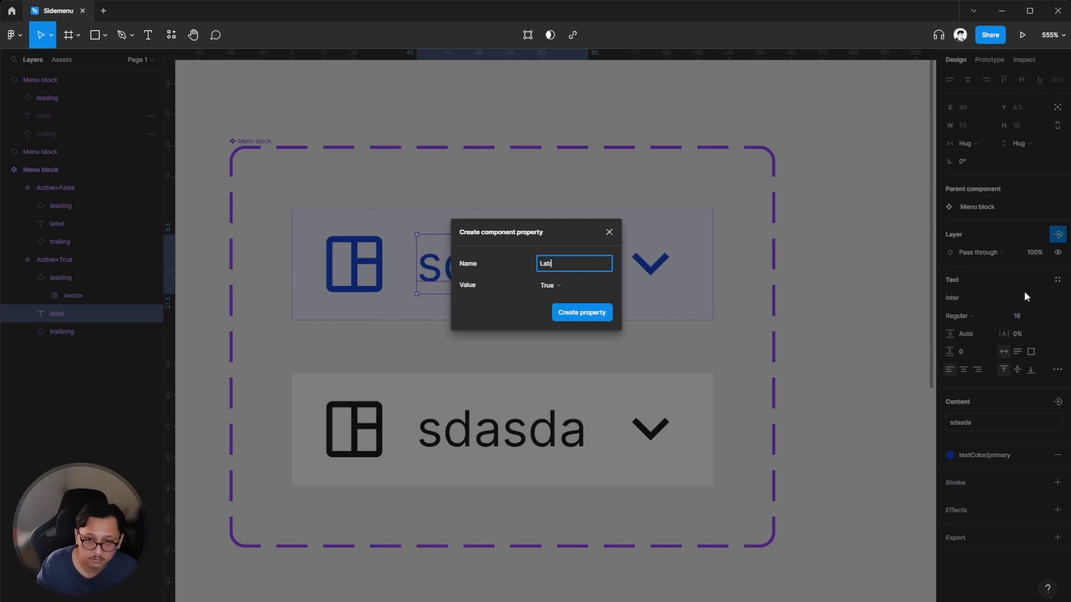
key("Return")
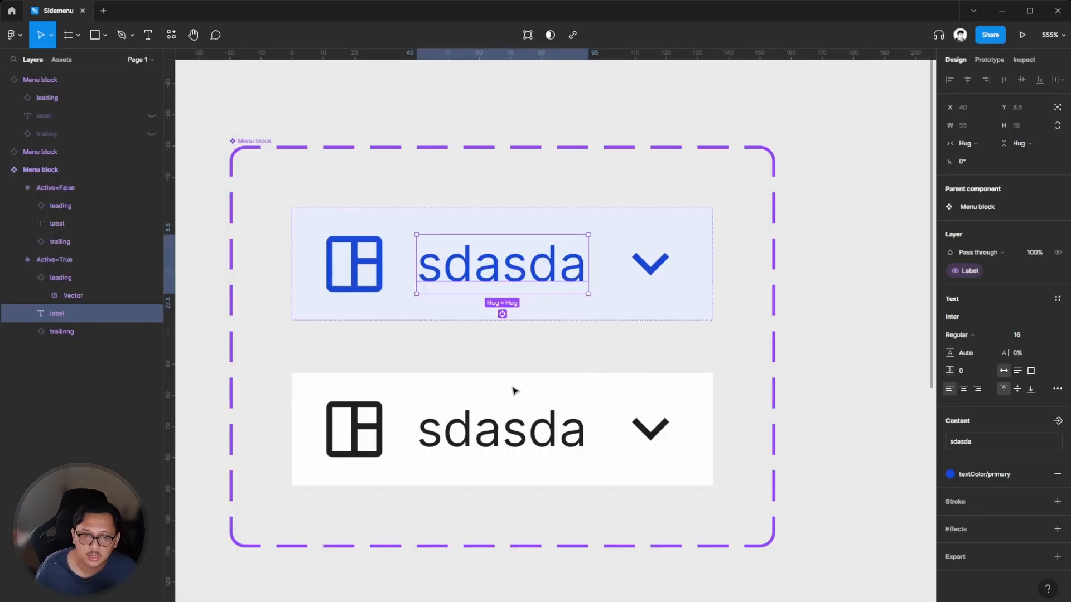
Link the inactive variant's leading and trailing icons to the existing Leading and Trailing visibility properties.
left_click(388, 422)
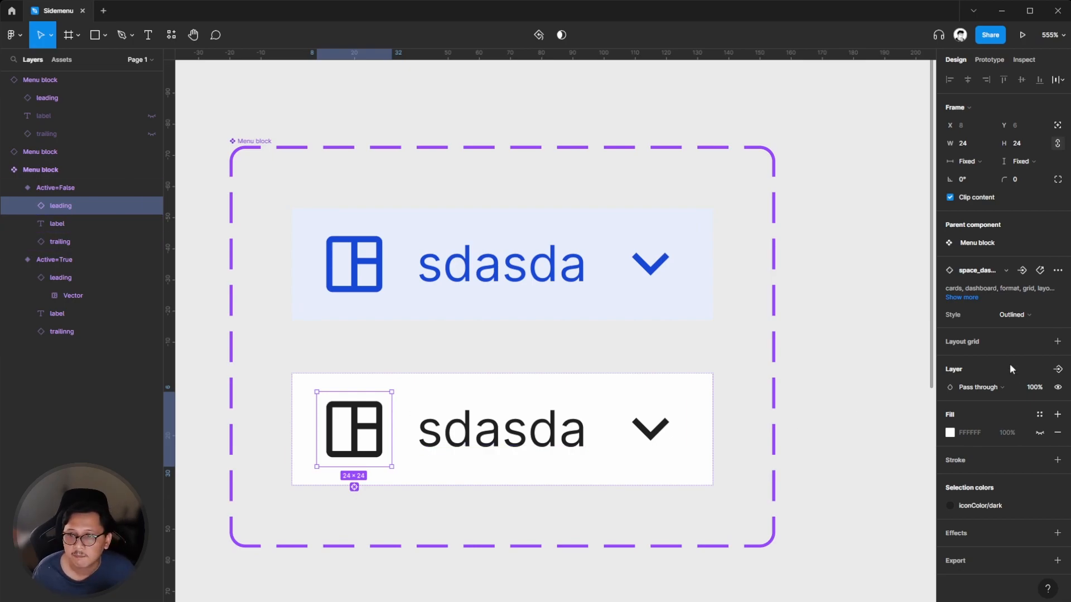
left_click(1057, 370)
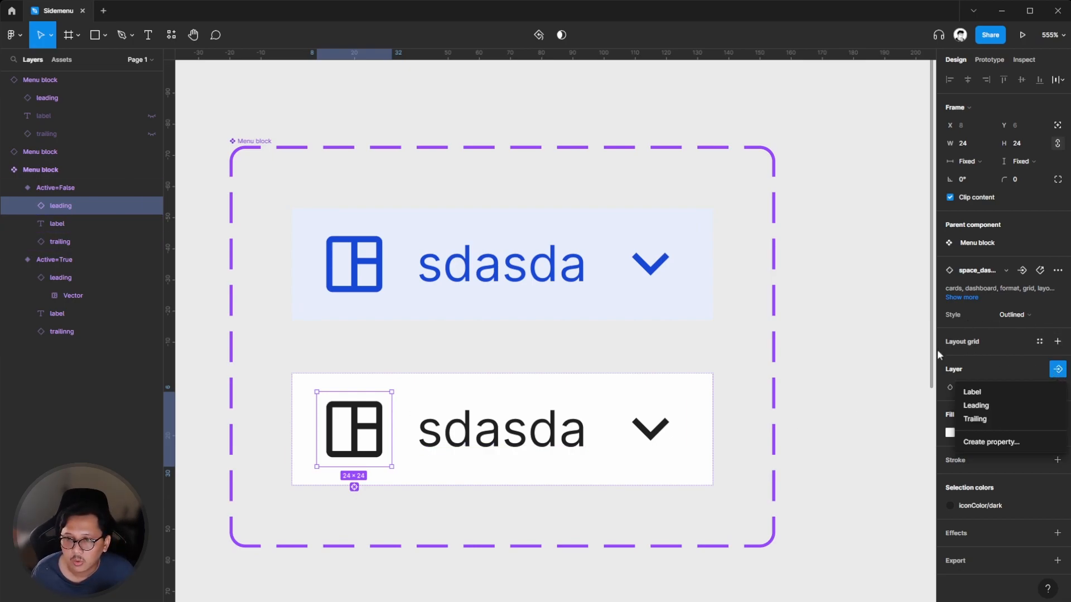
left_click(990, 406)
left_click(685, 423)
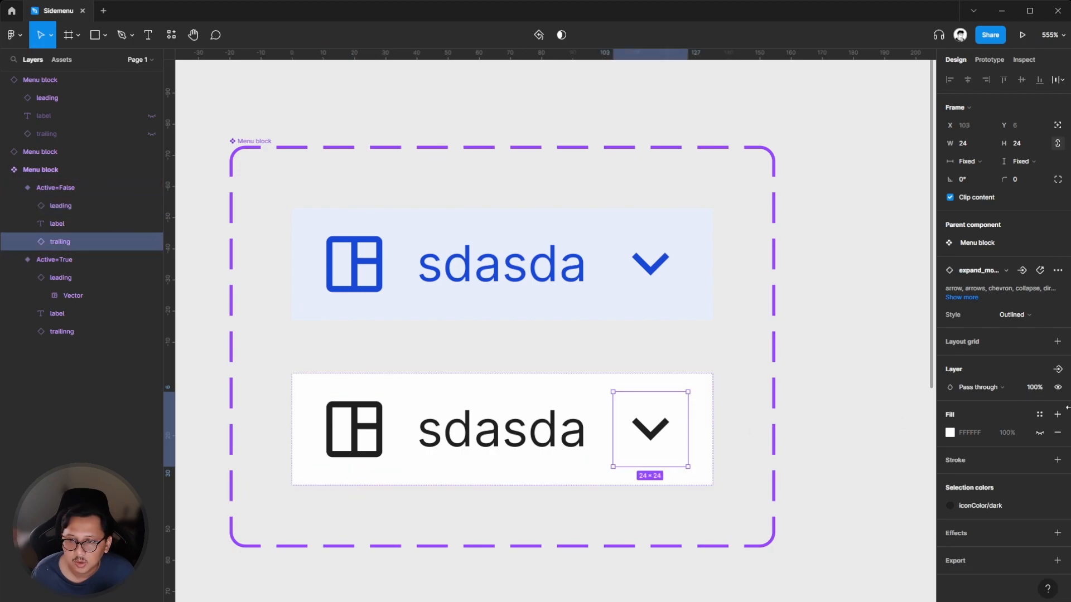
left_click(1058, 369)
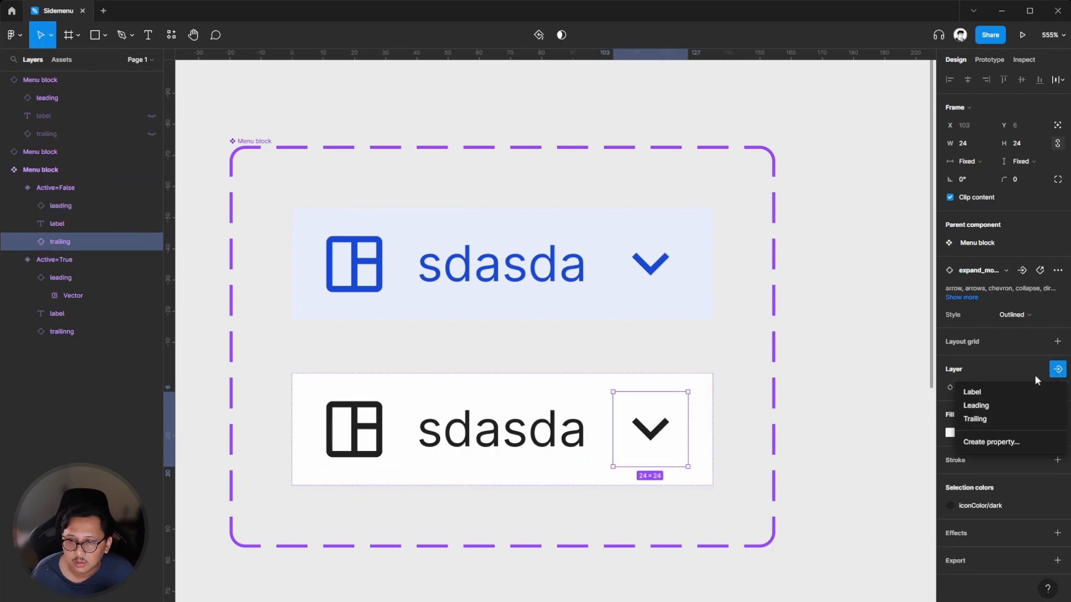
left_click(985, 420)
Link the inactive variant's text label to the existing Label visibility property.
left_click(578, 429)
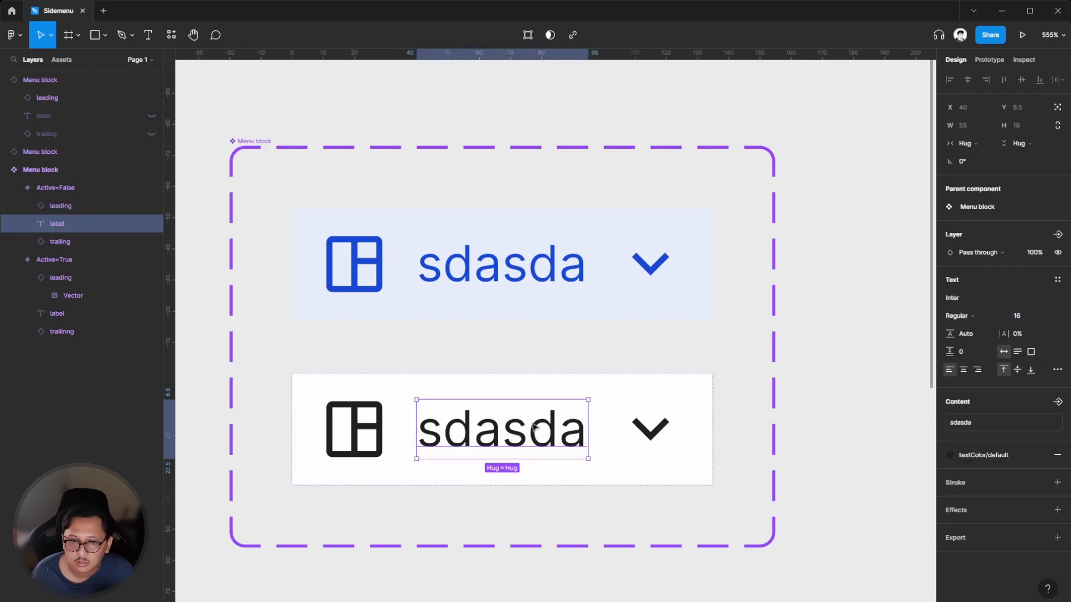
left_click(1059, 237)
left_click(1002, 257)
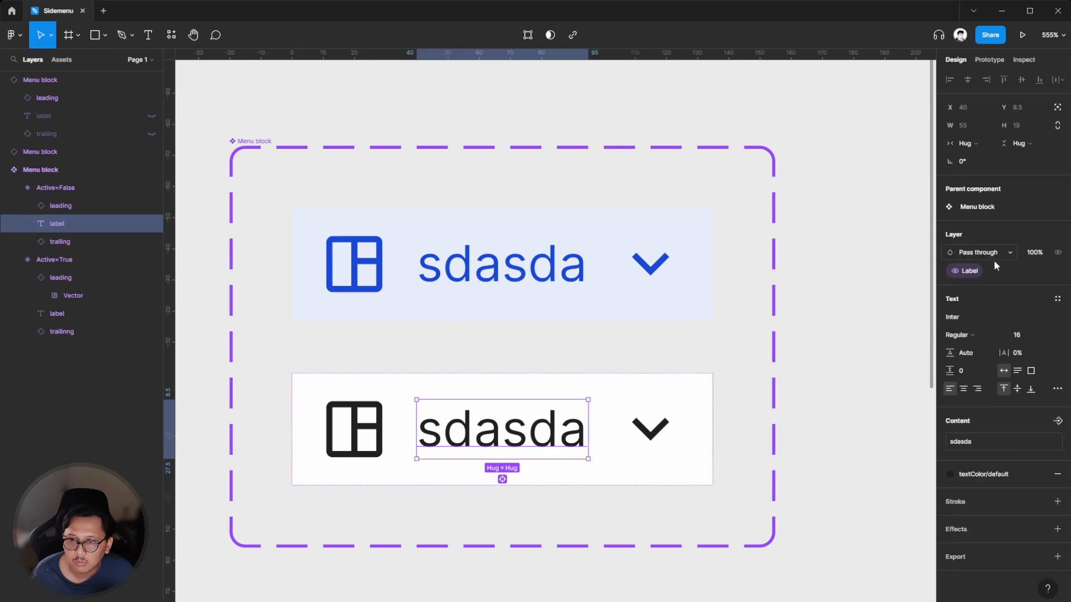
left_click(786, 313)
Review the active label's linked property and the property list of the Menu block component set.
left_click(540, 285, "ctrl")
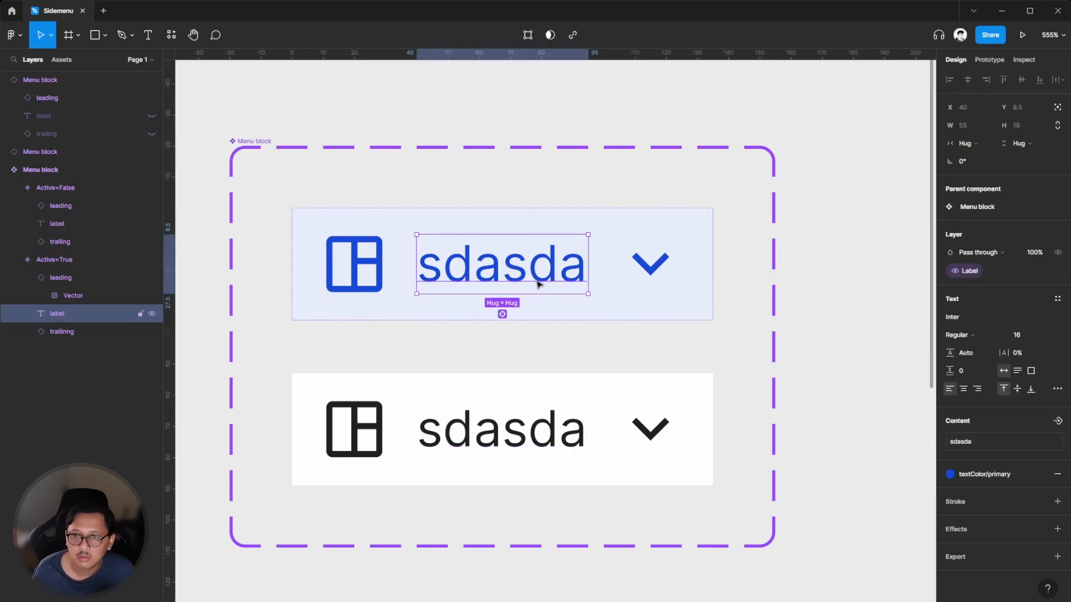
left_click(734, 220)
left_click(348, 161)
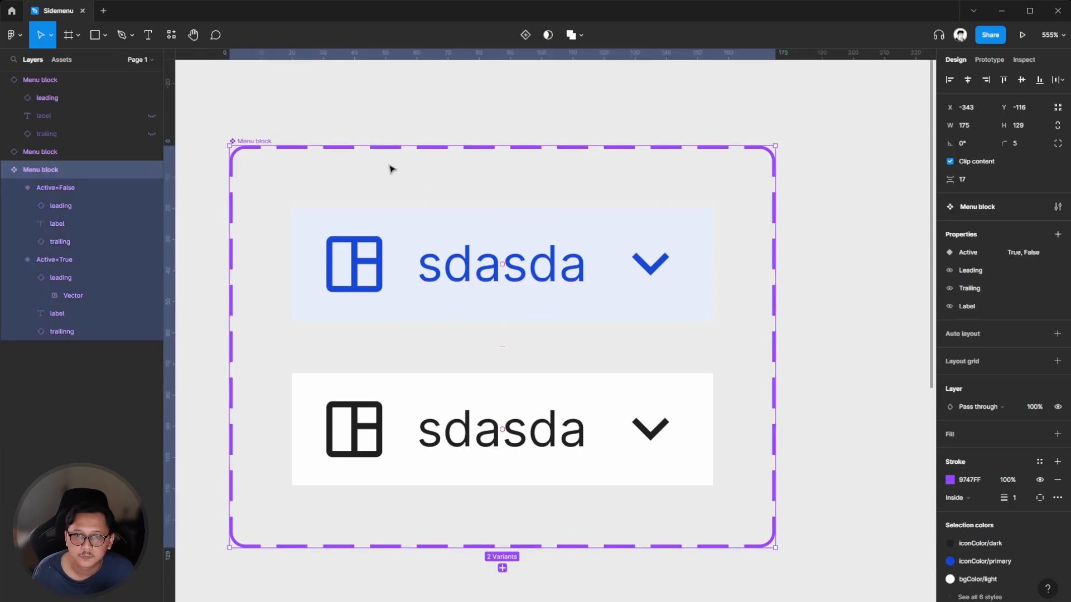
Change the text of the active variant's label to "Label".
left_click(1041, 307)
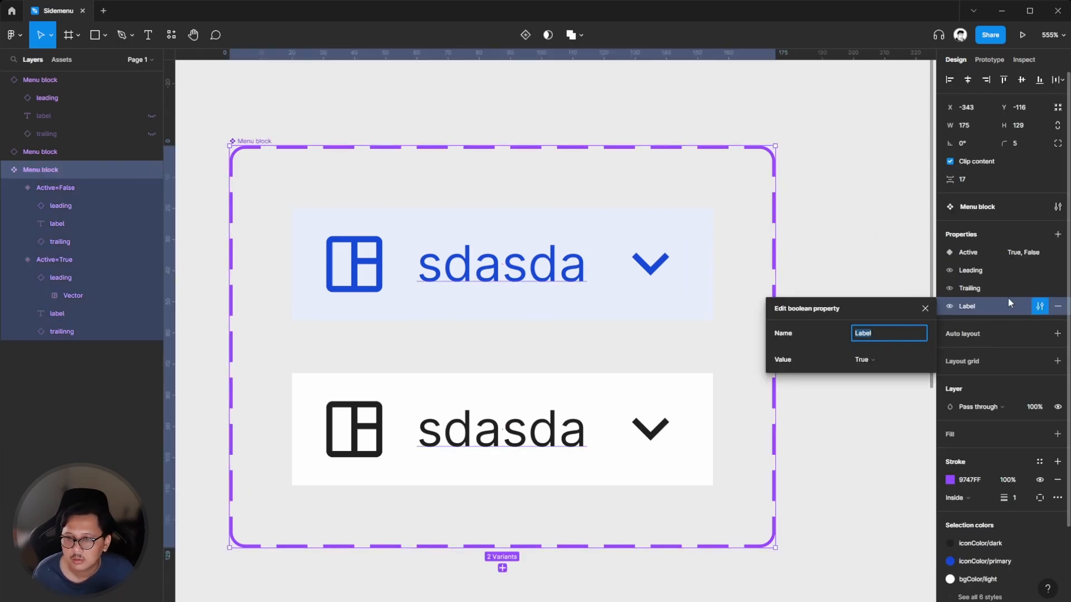
left_click(859, 258)
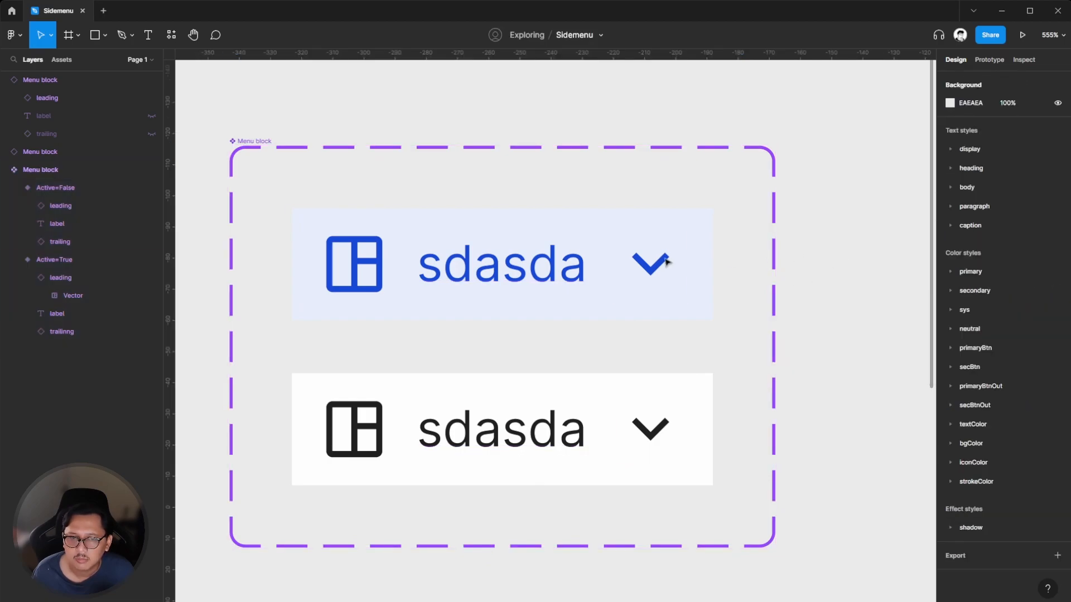
double_click(503, 264)
double_click(504, 264)
type("Labl")
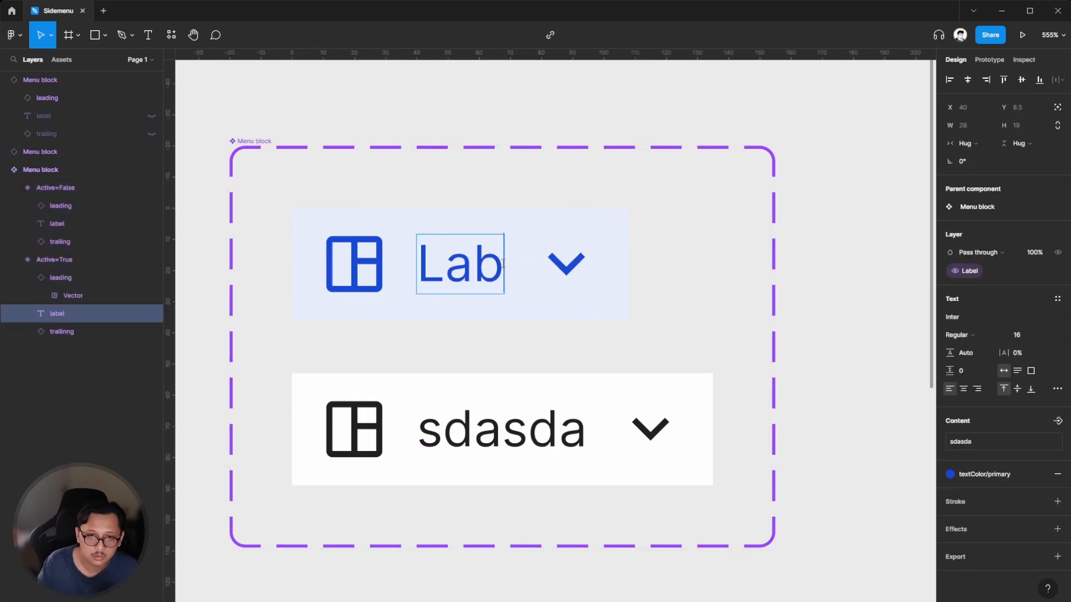
key("BackSpace")
type("el")
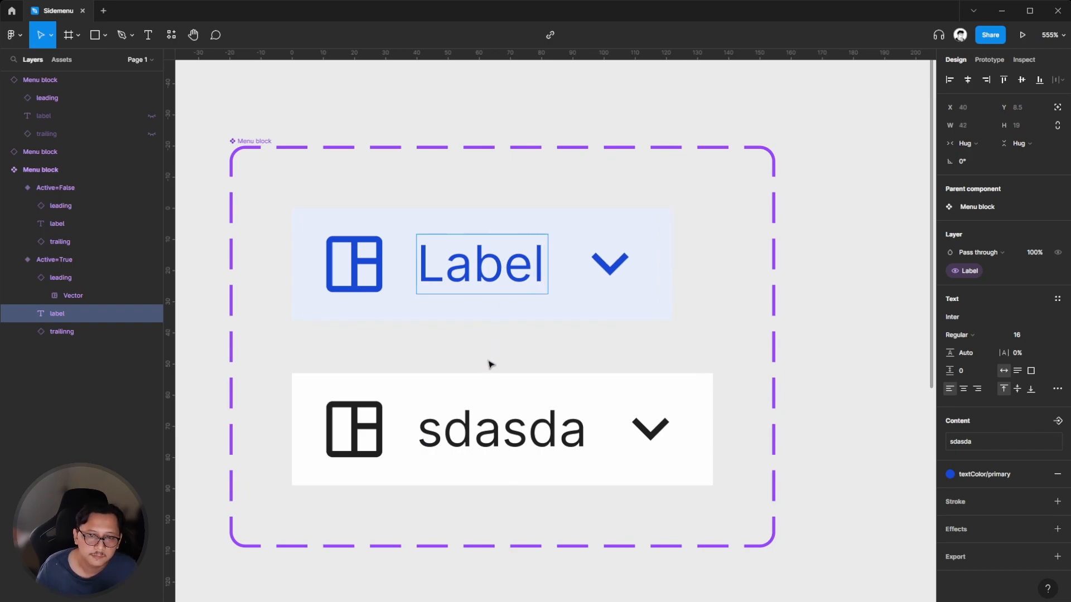
Change the text of the inactive variant's label to "Label".
double_click(492, 426)
double_click(492, 427)
type("Label")
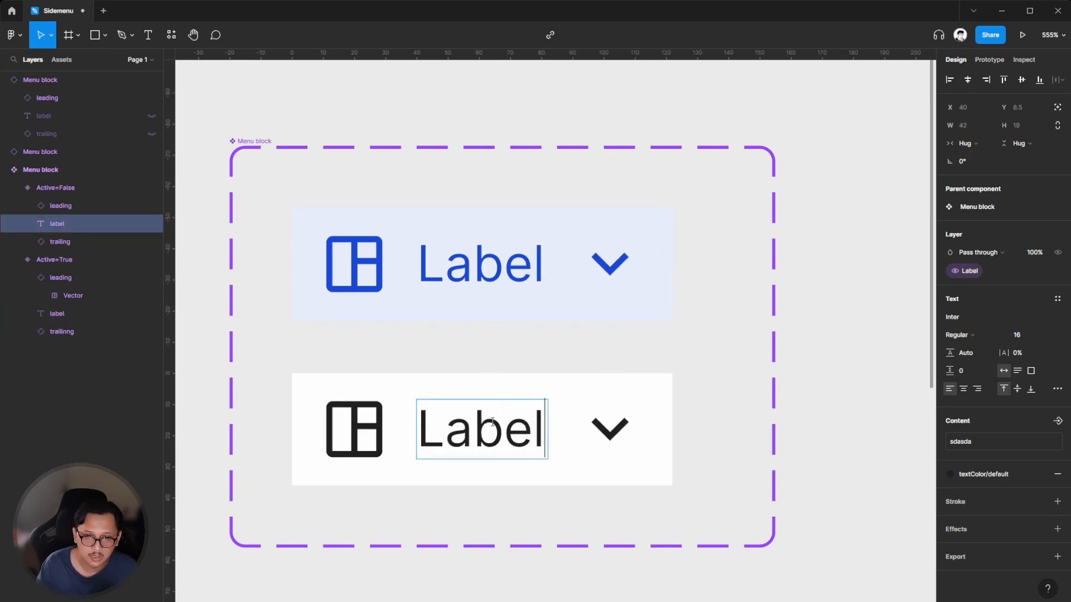
key("Escape")
key("Escape")
Move the full menu item instance slightly closer to the component set and turn on its Active property.
scroll(709, 336, "down", 3)
scroll(724, 337, "down", 3)
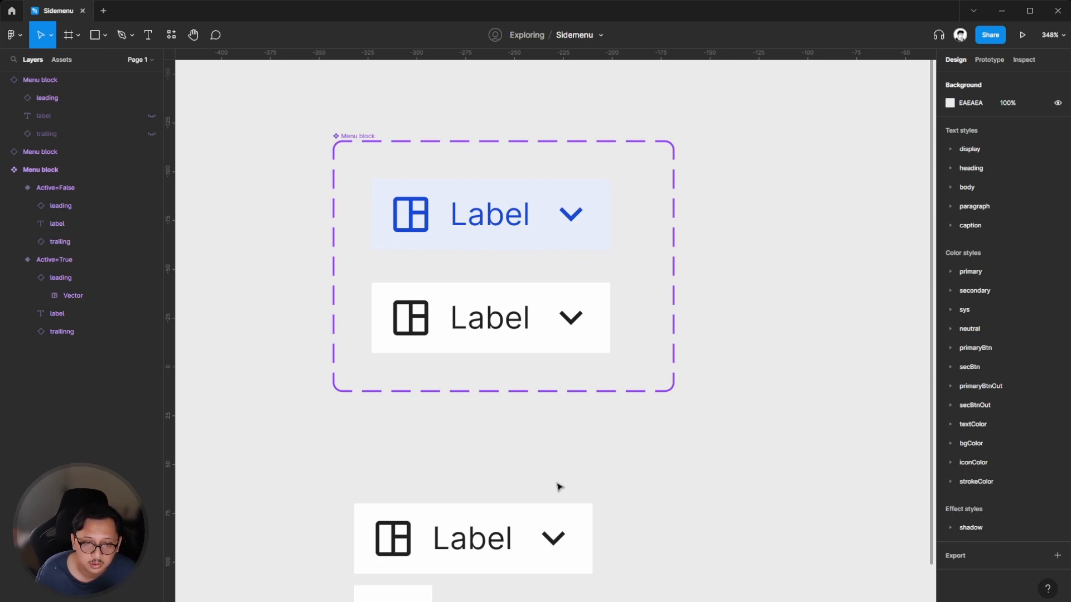
left_click_drag(538, 509, 537, 480)
left_click(690, 481)
left_click(512, 507)
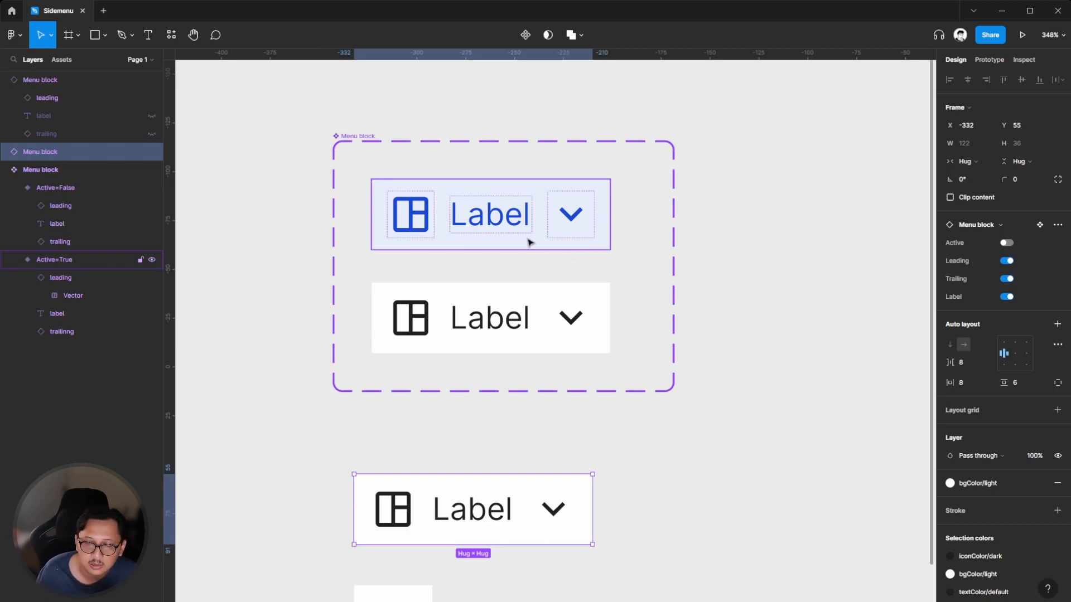
left_click(1006, 243)
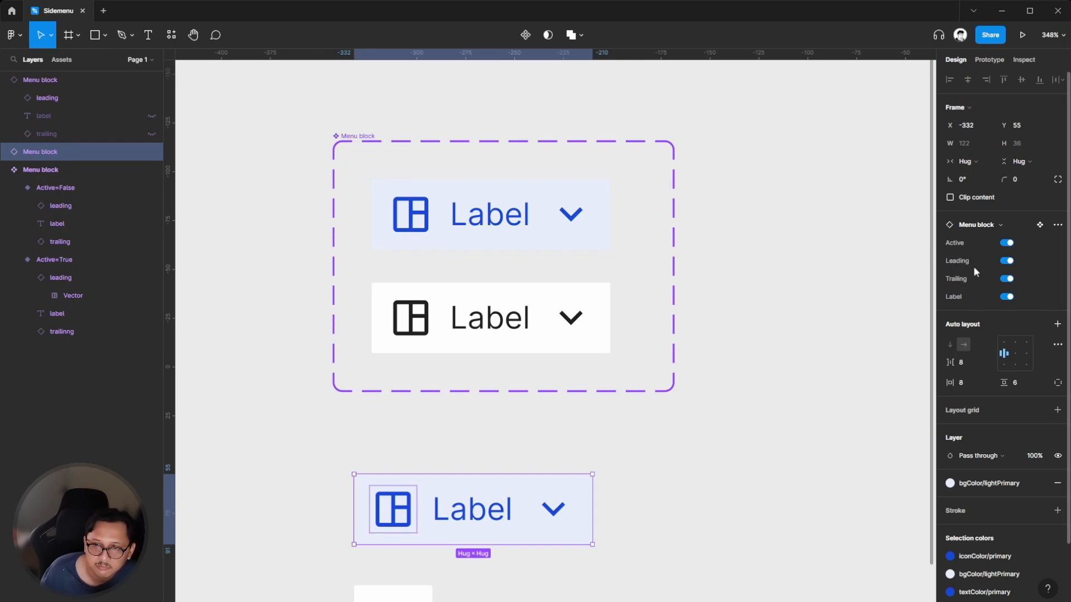
Test the Leading property on the active instance by turning it off and back on.
left_click(1007, 261)
left_click(402, 428)
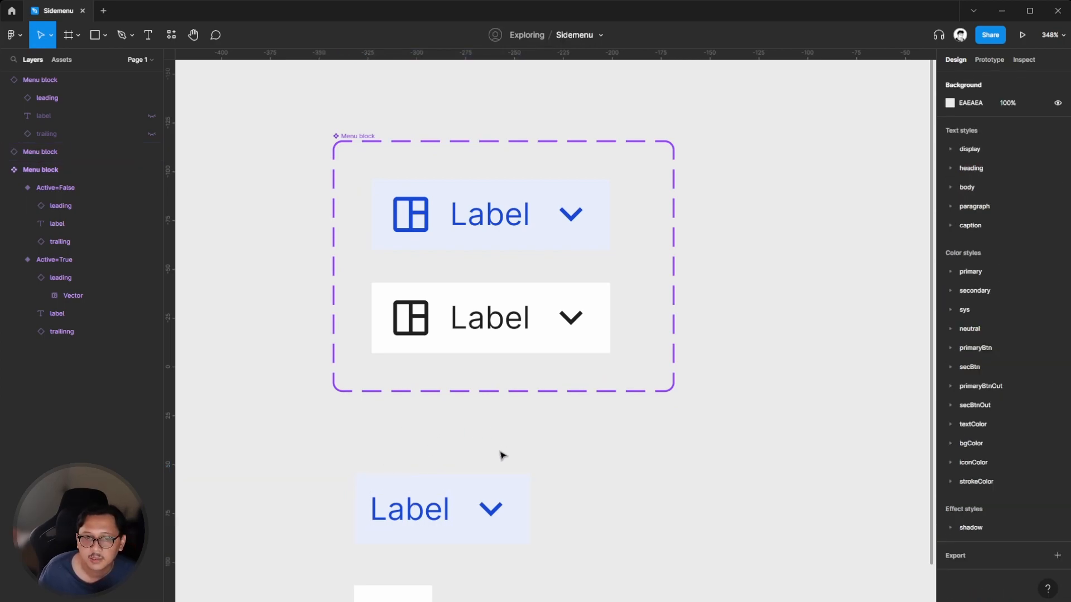
left_click_drag(410, 499, 475, 487)
left_click(696, 477)
left_click(476, 502)
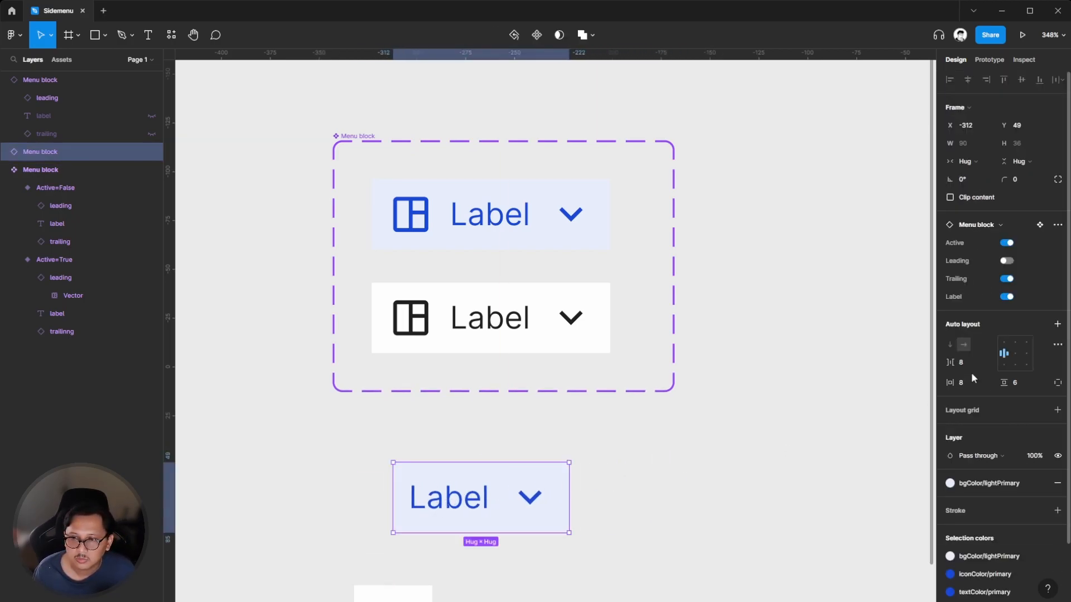
scroll(638, 450, "down", 1)
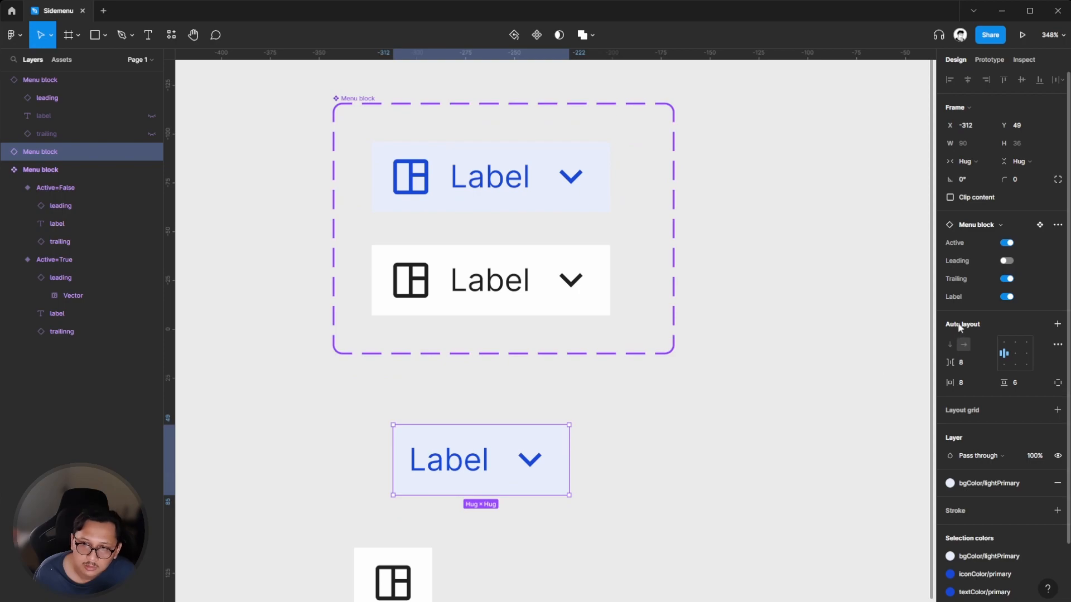
left_click(1006, 261)
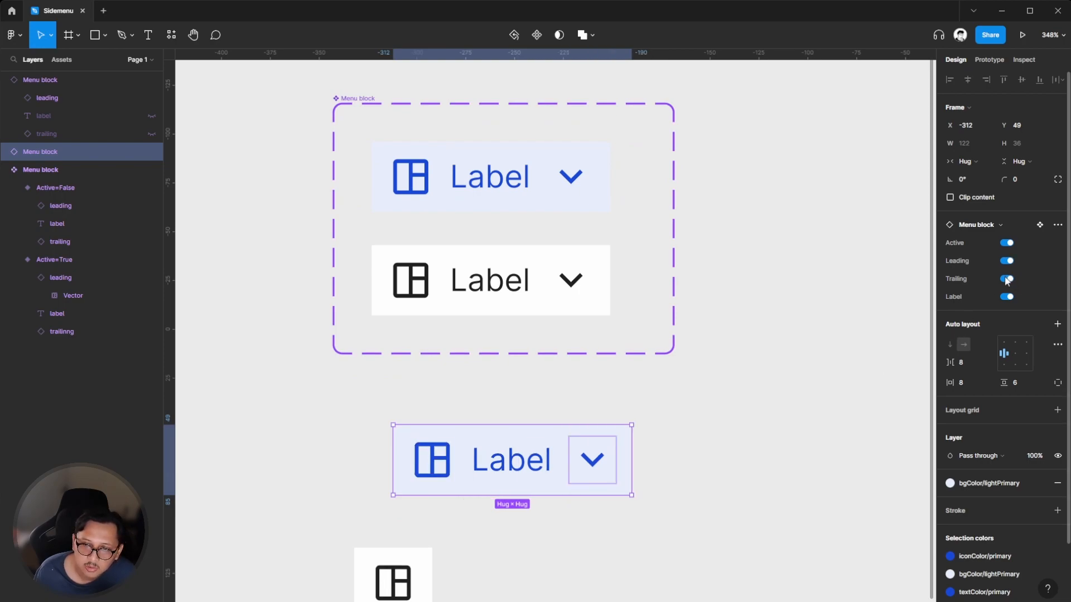
Turn off the Trailing and Label properties on the active instance, leaving only its leading icon.
left_click(1006, 279)
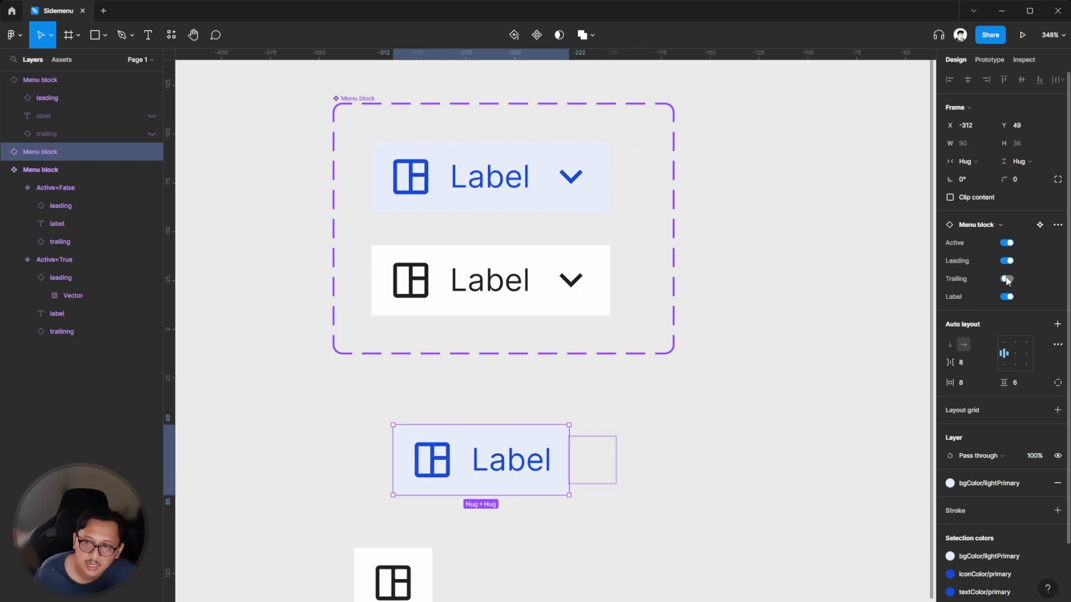
left_click(1007, 297)
left_click(759, 430)
scroll(547, 419, "down", 1)
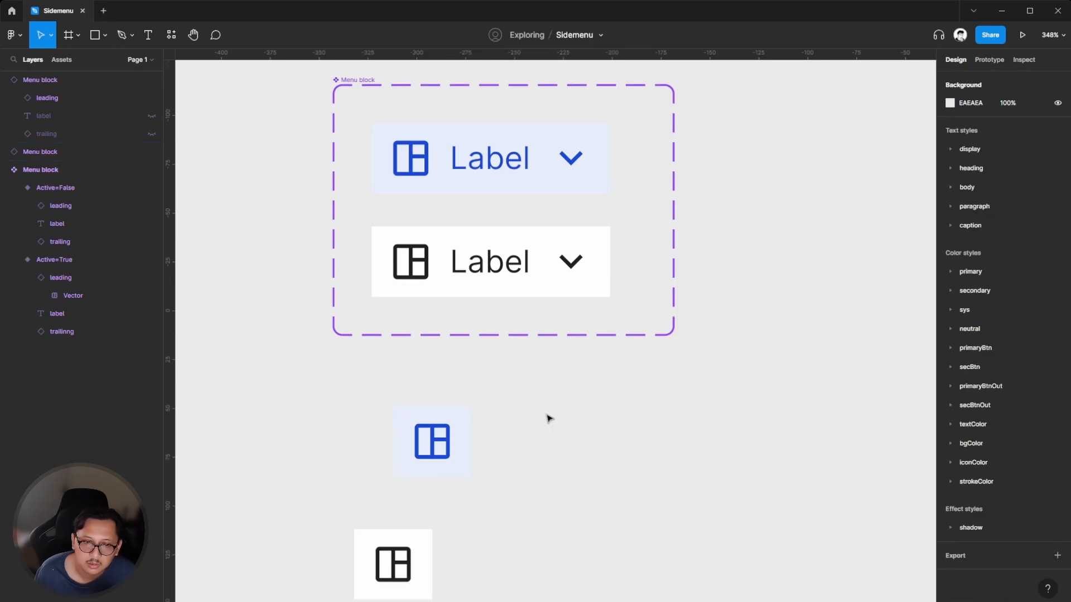
Move the active icon-only instance beside the component set and back below it.
scroll(547, 418, "down", 3, "ctrl")
left_click_drag(459, 436, 694, 251)
scroll(572, 410, "right", 2)
left_click(573, 400)
left_click_drag(586, 252, 608, 233)
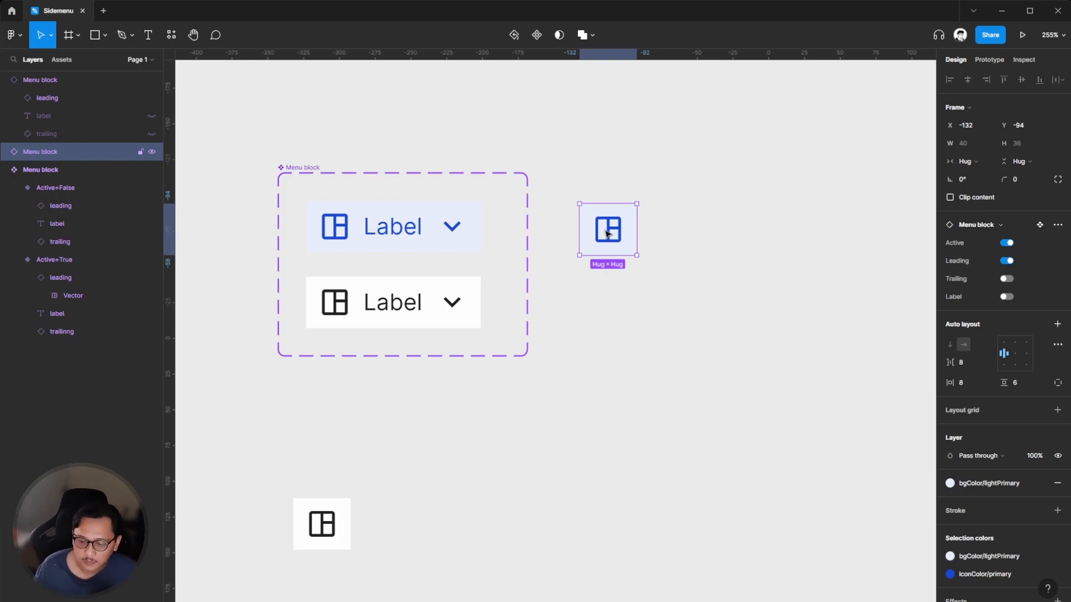
left_click(648, 259)
left_click_drag(611, 232, 474, 447)
left_click(648, 414)
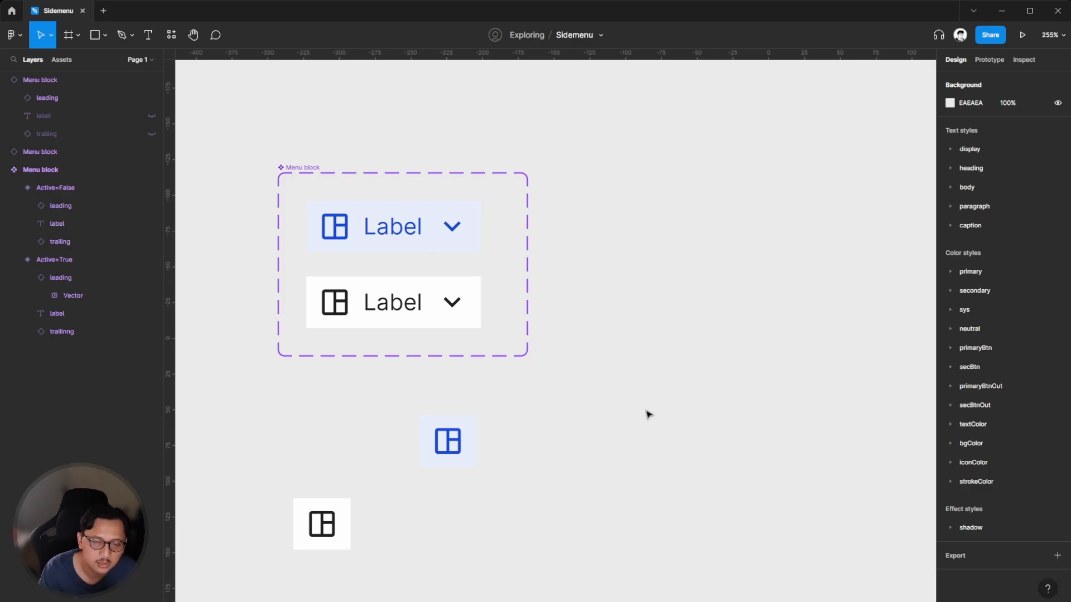
Narrow the Menu block component set's frame and place the active icon-only instance beside the inactive one.
left_click(312, 170)
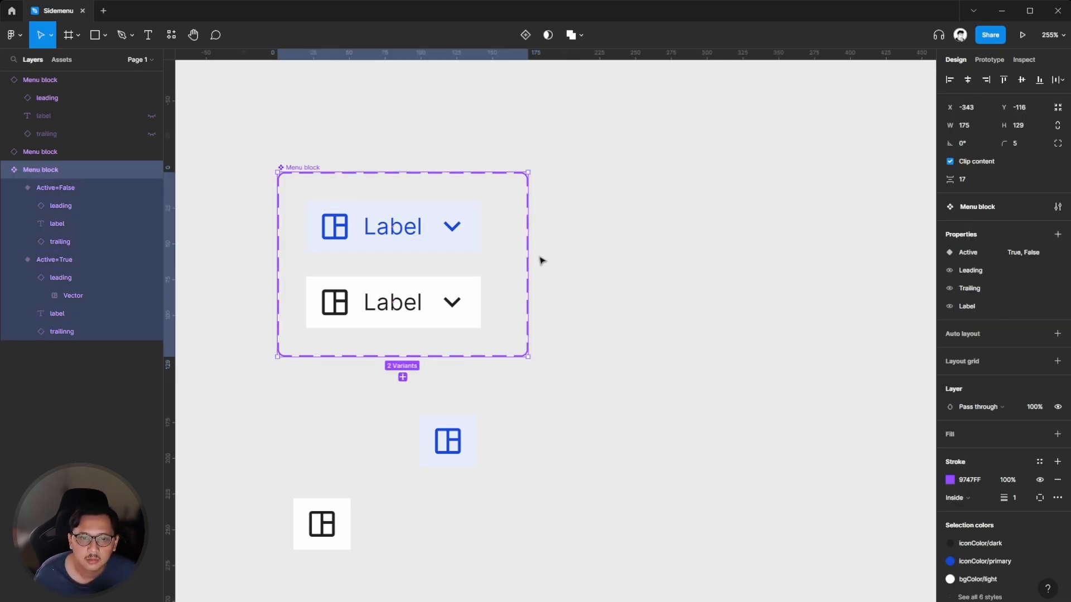
left_click_drag(526, 270, 507, 275)
left_click(617, 296)
left_click_drag(439, 457, 384, 537)
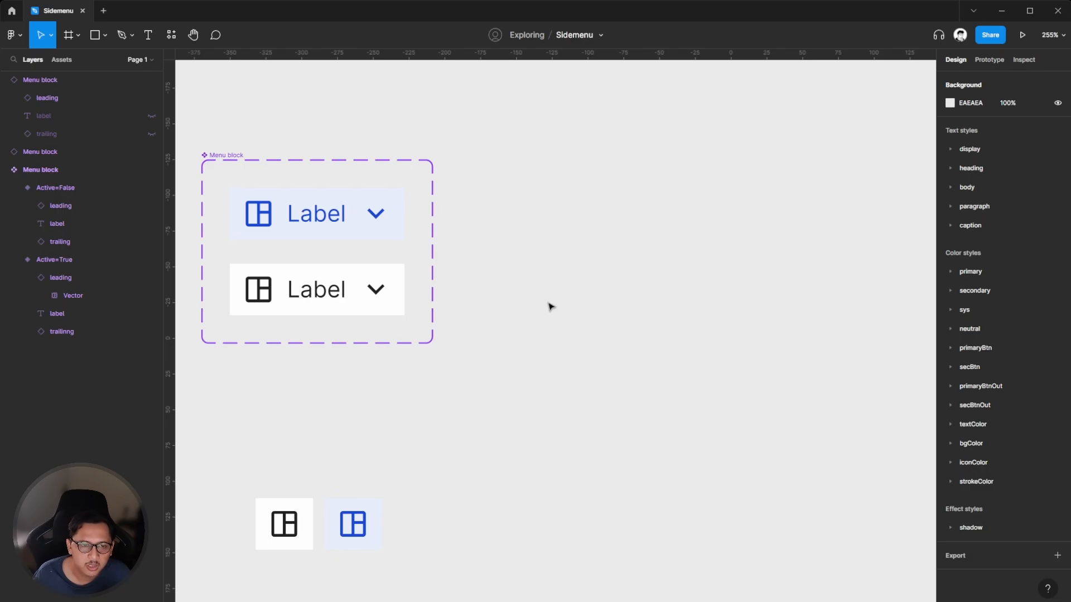
Create two active full menu item instances stacked to the right of the component set.
left_click_drag(314, 211, 627, 272)
left_click(474, 138)
scroll(485, 143, "right", 2)
left_click(773, 212)
left_click(748, 271)
left_click_drag(526, 139, 641, 325)
left_click_drag(618, 249, 576, 413)
scroll(601, 320, "down", 3)
left_click(752, 408)
Move the two icon-only instances further left and the two full instances down beside them.
left_click_drag(302, 404, 405, 505)
left_click_drag(353, 468, 244, 418)
left_click(407, 423)
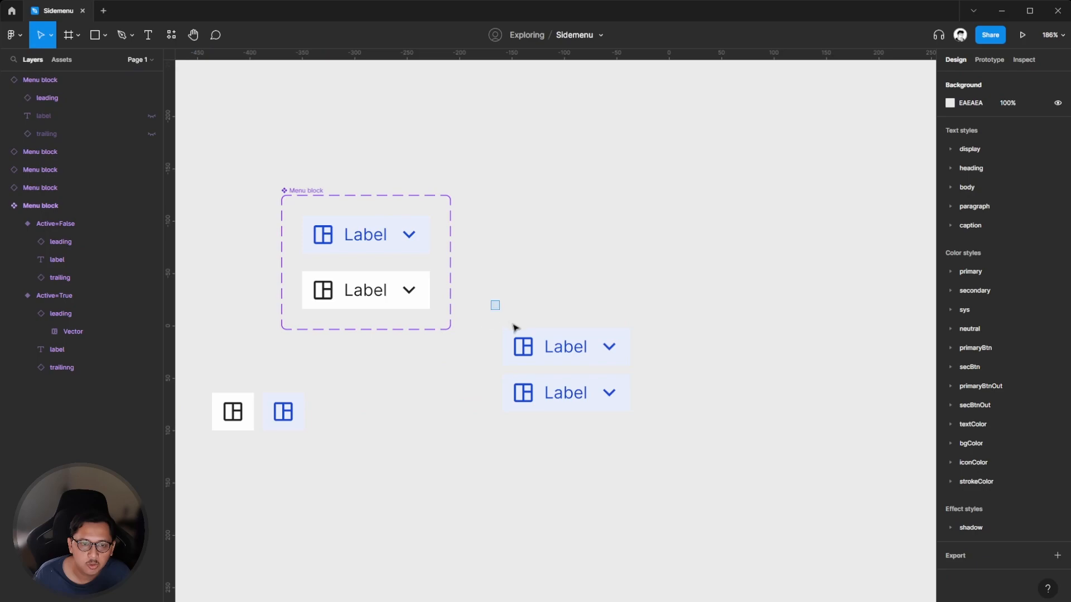
left_click_drag(502, 307, 616, 418)
left_click_drag(593, 346, 519, 407)
left_click(658, 411)
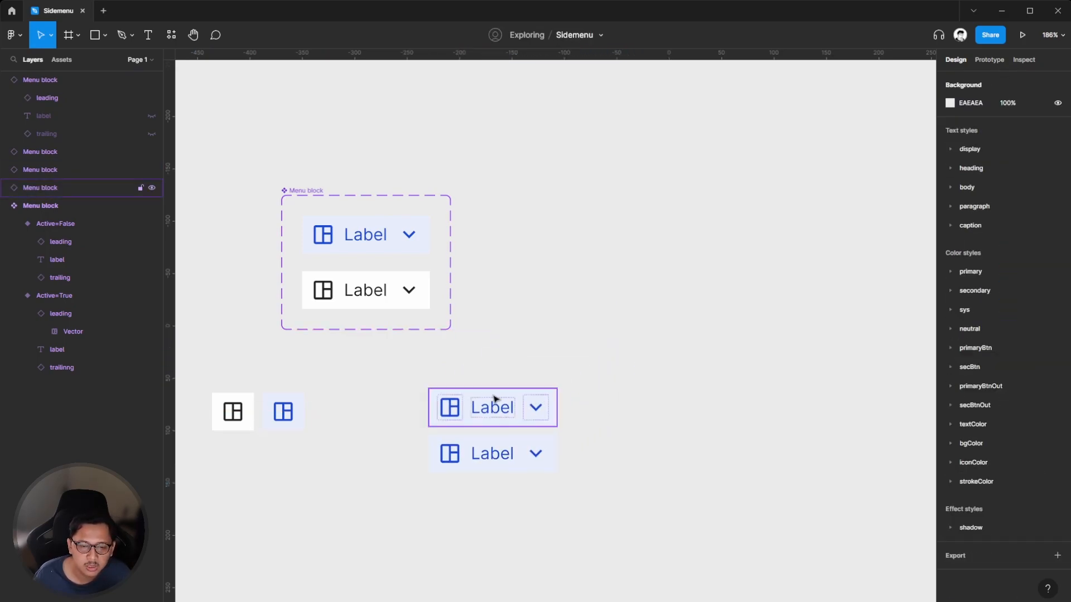
Wrap the two full menu item instances in a vertical auto layout frame with an item spacing of 0.
left_click_drag(400, 381, 591, 511)
key("shift+a")
left_click(576, 424)
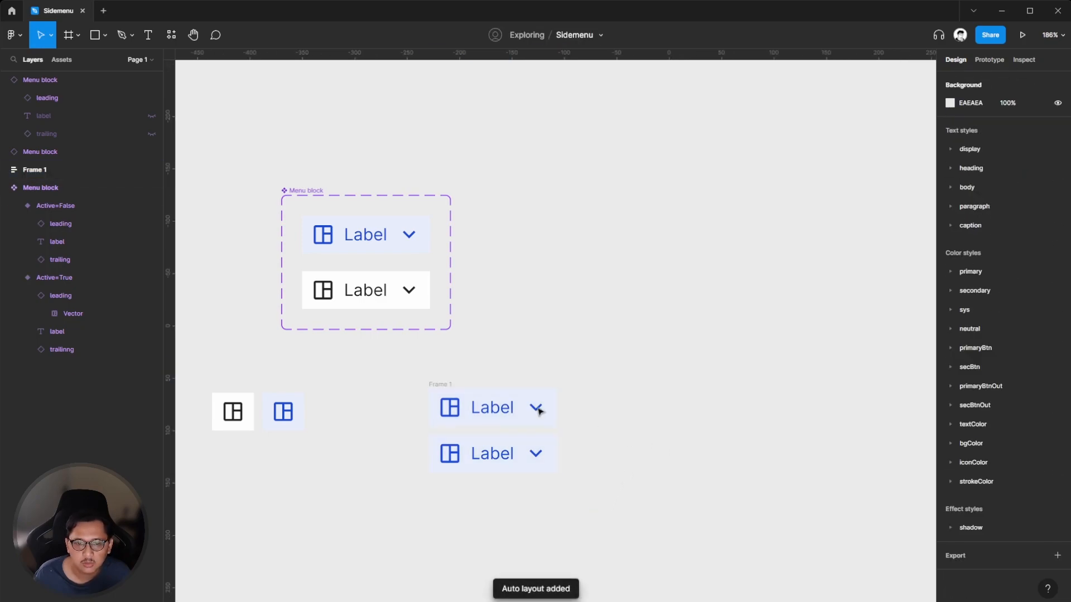
left_click(449, 386)
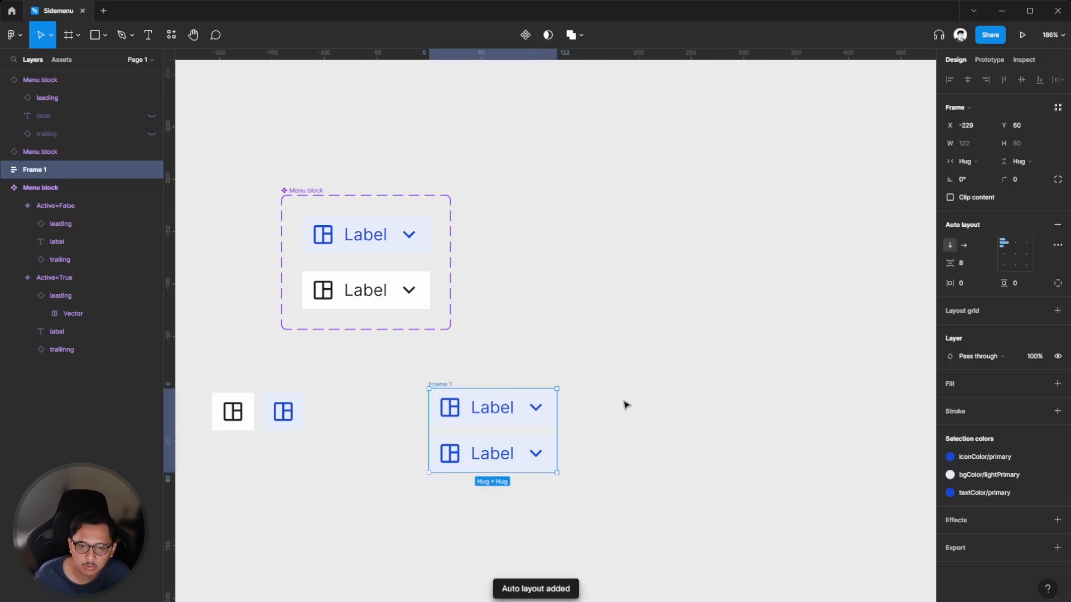
left_click(743, 374)
left_click(445, 389)
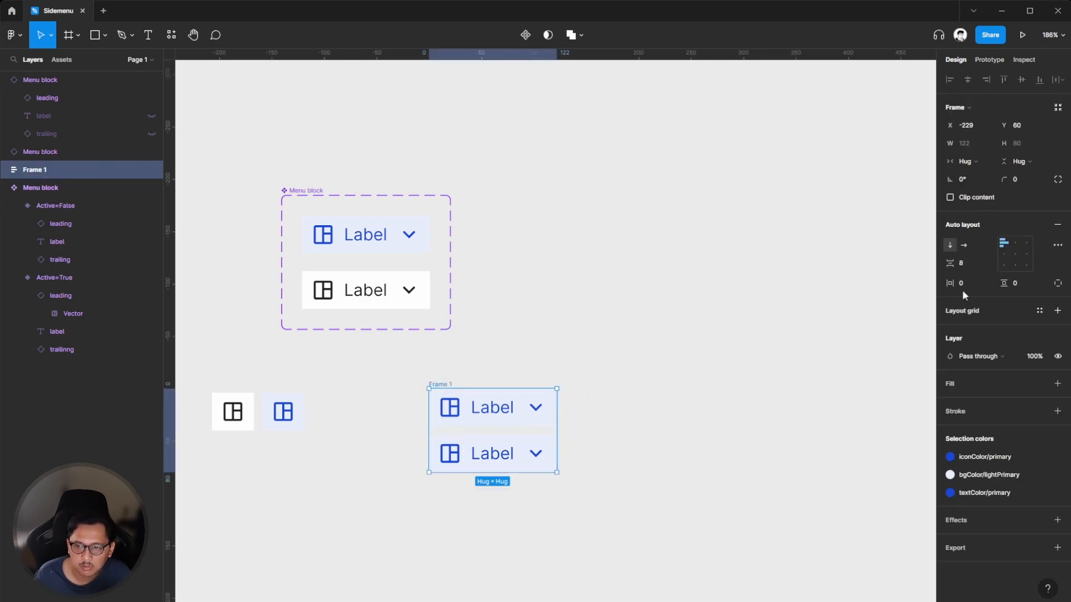
left_click(971, 263)
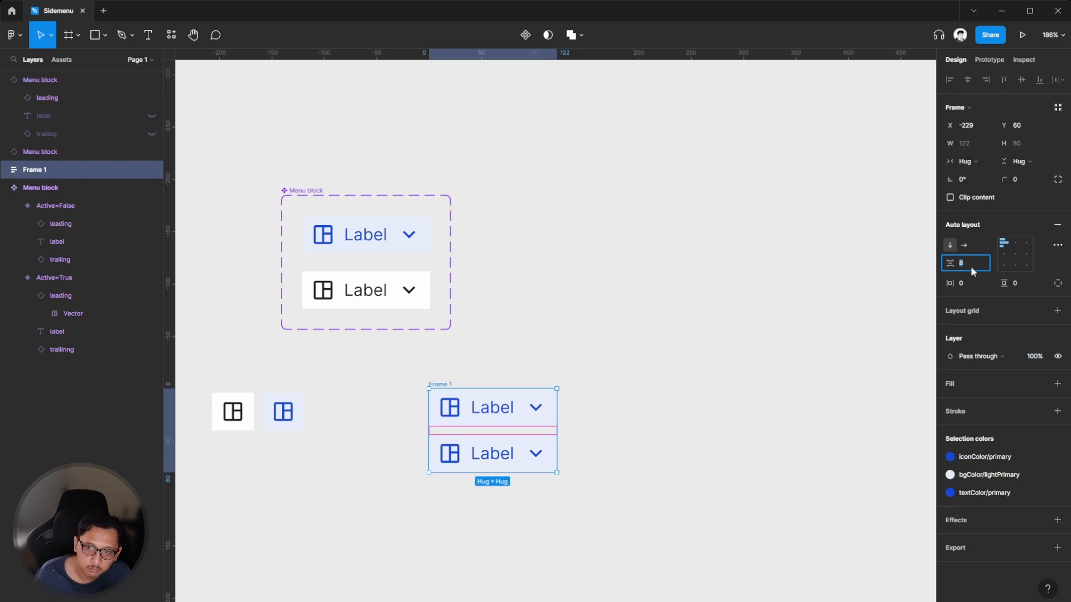
key("Return")
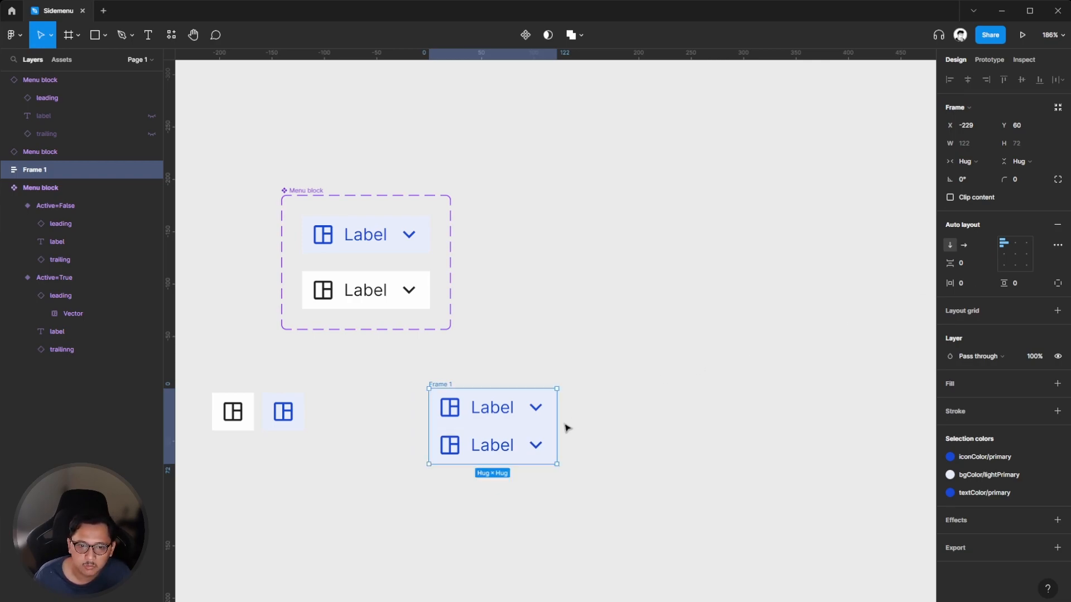
Duplicate the lower menu item in Frame 1 to add a third instance.
left_click(678, 458)
left_click(519, 440)
key("ctrl+d")
left_click(694, 428)
left_click(510, 490)
right_click(502, 490)
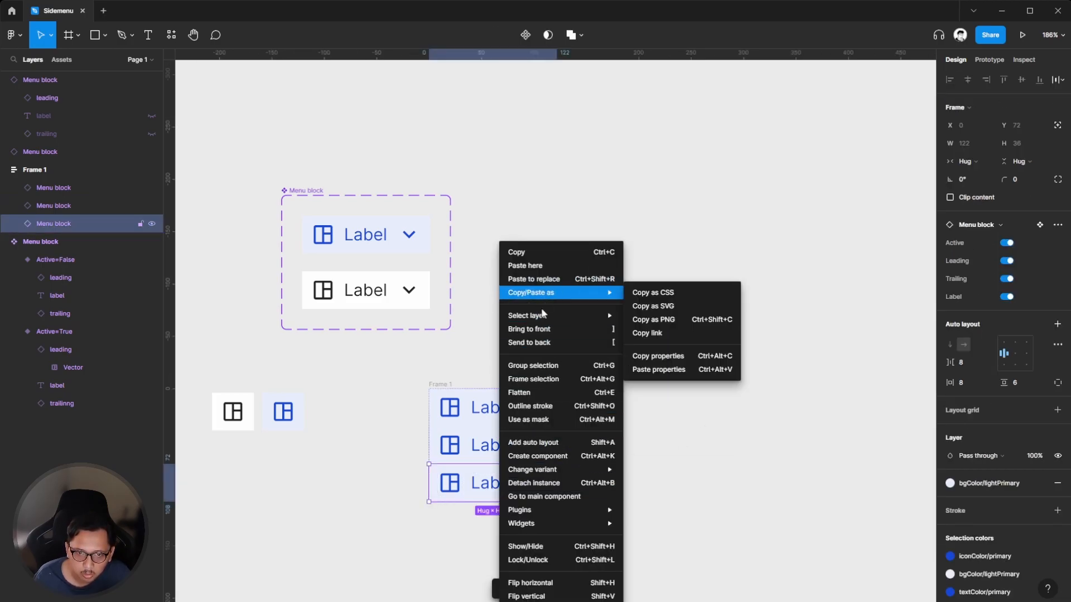
mouse_move(538, 472)
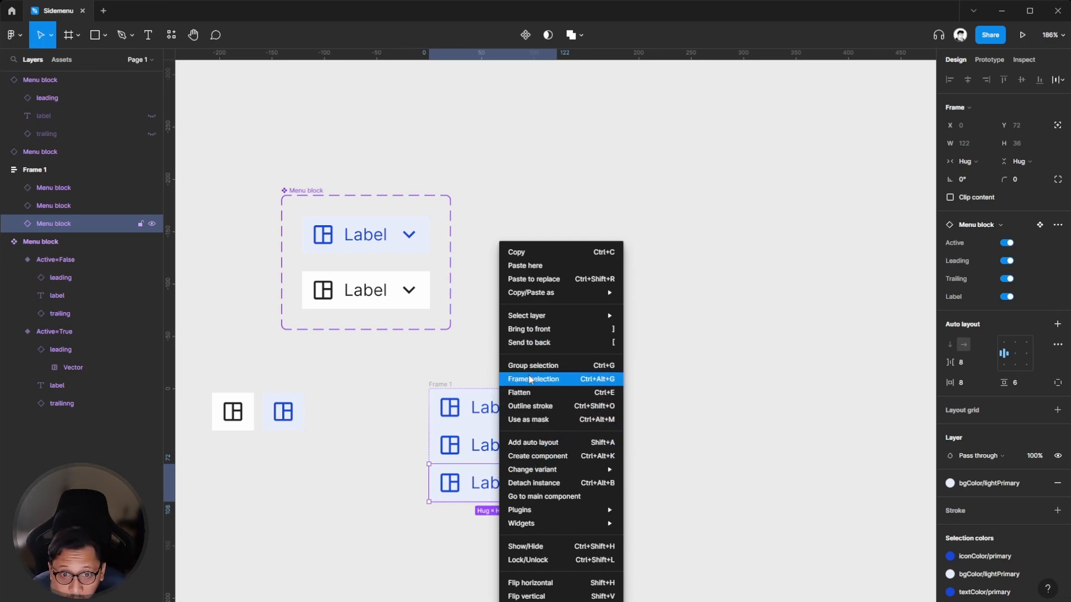
mouse_move(529, 316)
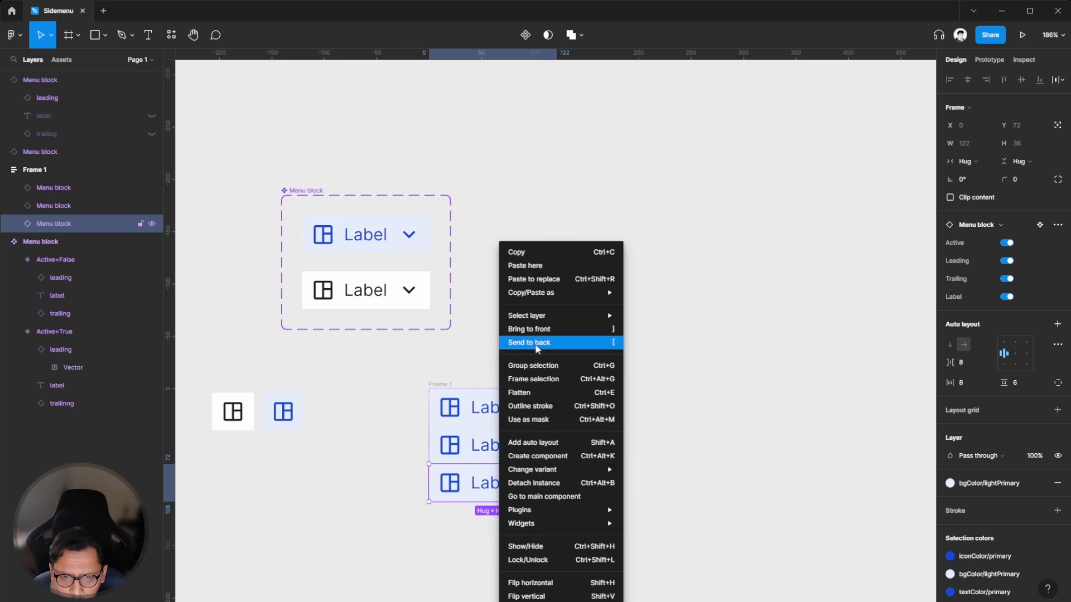
left_click(387, 448)
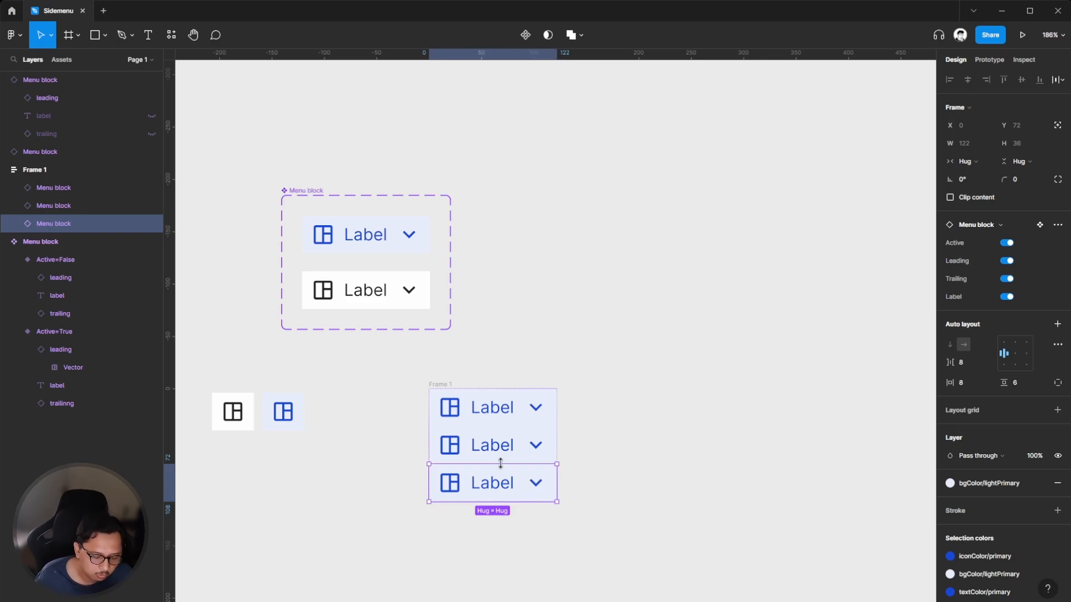
Duplicate a menu item in Frame 1 so the stack holds four instances.
left_click(766, 324)
left_click_drag(539, 410, 440, 387, "alt")
left_click(493, 368)
left_click(483, 521)
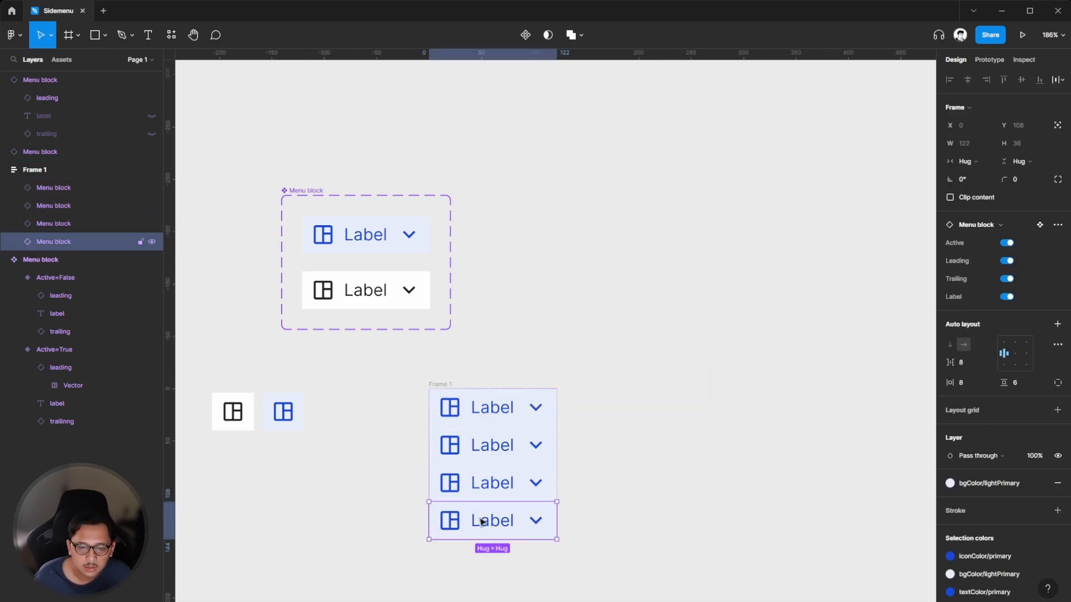
left_click(598, 464)
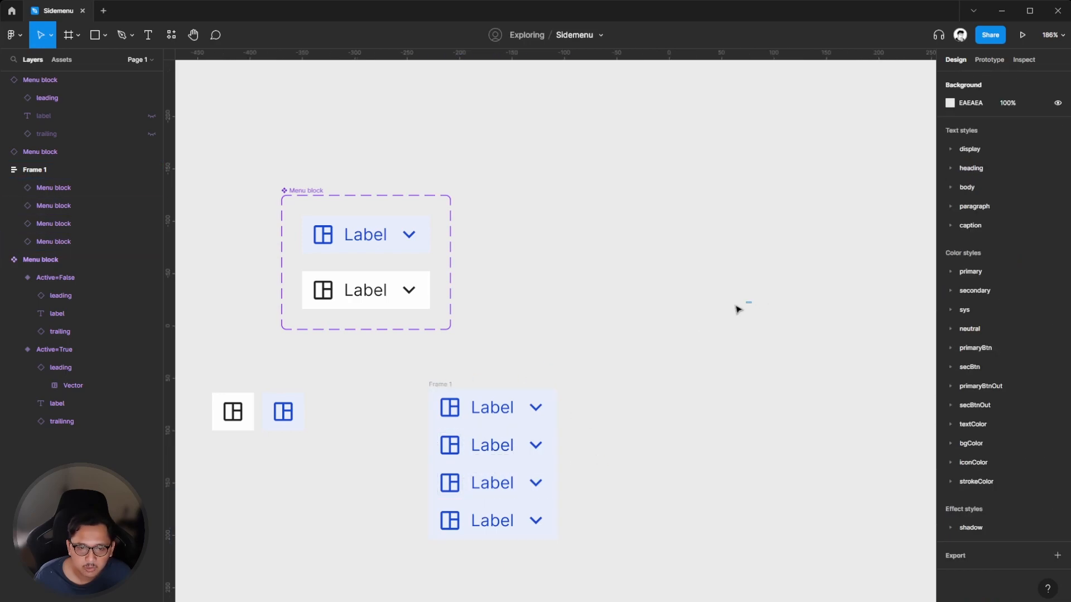
Make three copies of Frame 1 in a row to its right.
left_click_drag(437, 385, 721, 389, "alt")
left_click(583, 323)
scroll(564, 366, "right", 2)
scroll(622, 357, "right", 2)
left_click(626, 352)
left_click_drag(644, 386, 781, 377, "alt")
left_click(671, 330)
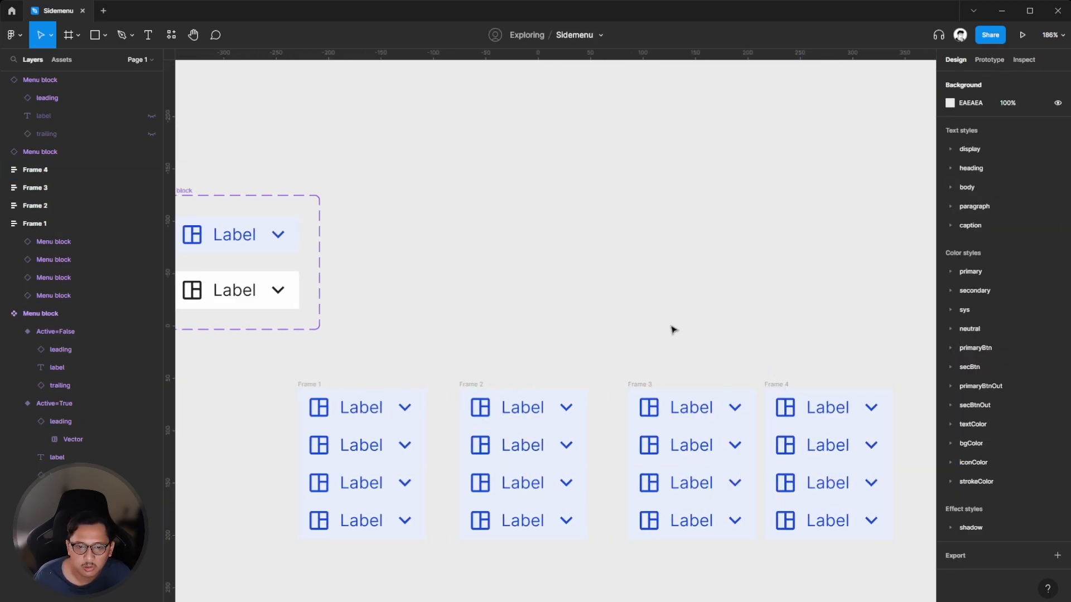
Move the four frames below the icon-only instances and space them evenly in a row.
scroll(675, 326, "down", 3, "ctrl")
left_click(401, 372)
left_click_drag(390, 346, 605, 468)
left_click(524, 371)
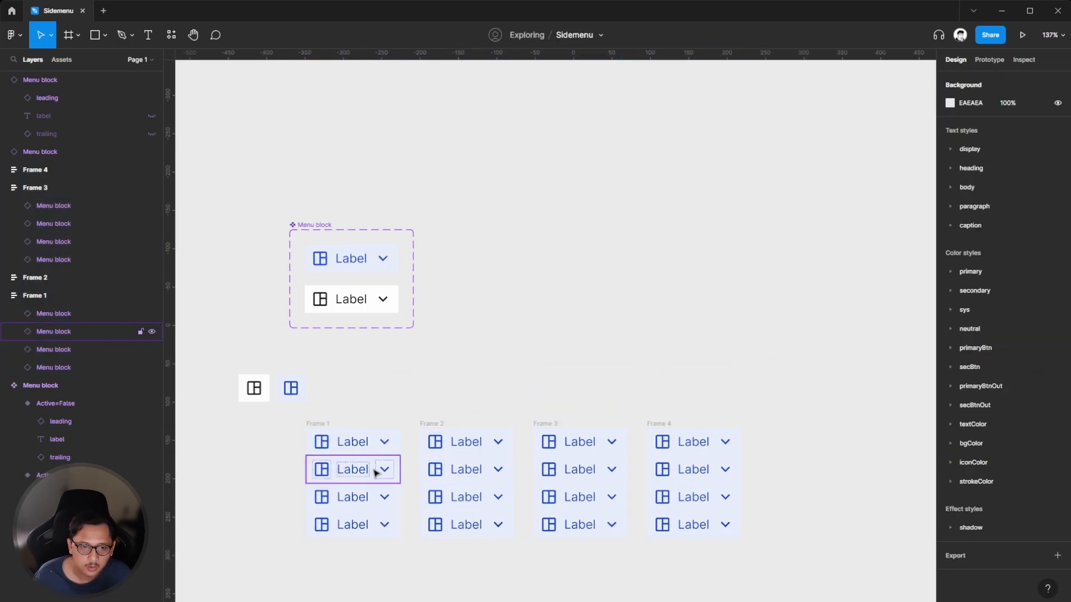
Delete the lower three menu items from Frame 1, keeping only the first.
left_click(380, 470)
left_click(352, 491, "shift")
left_click(330, 524, "shift")
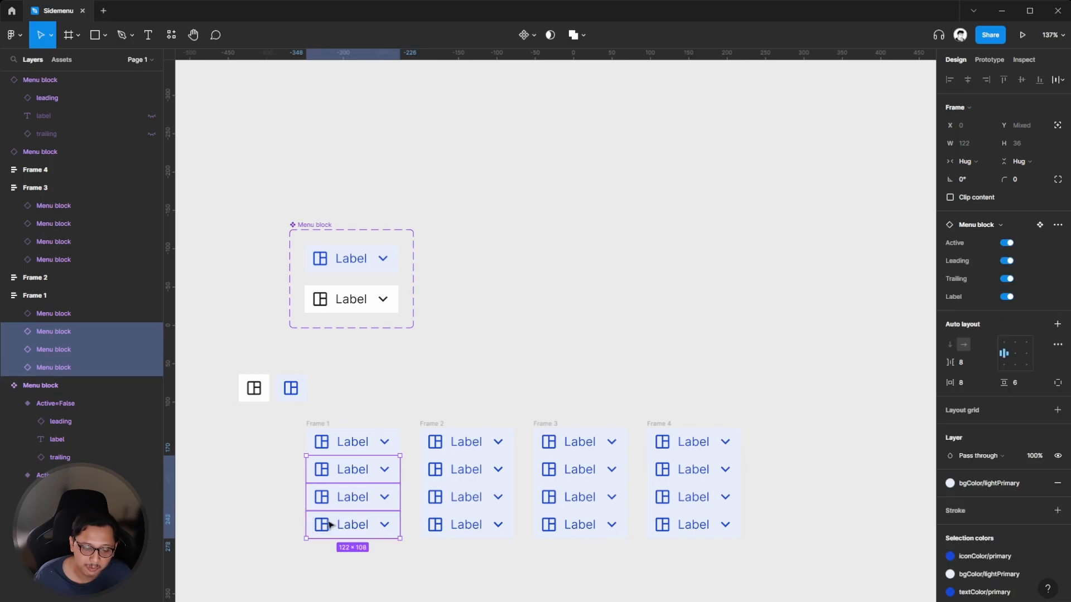
key("Delete")
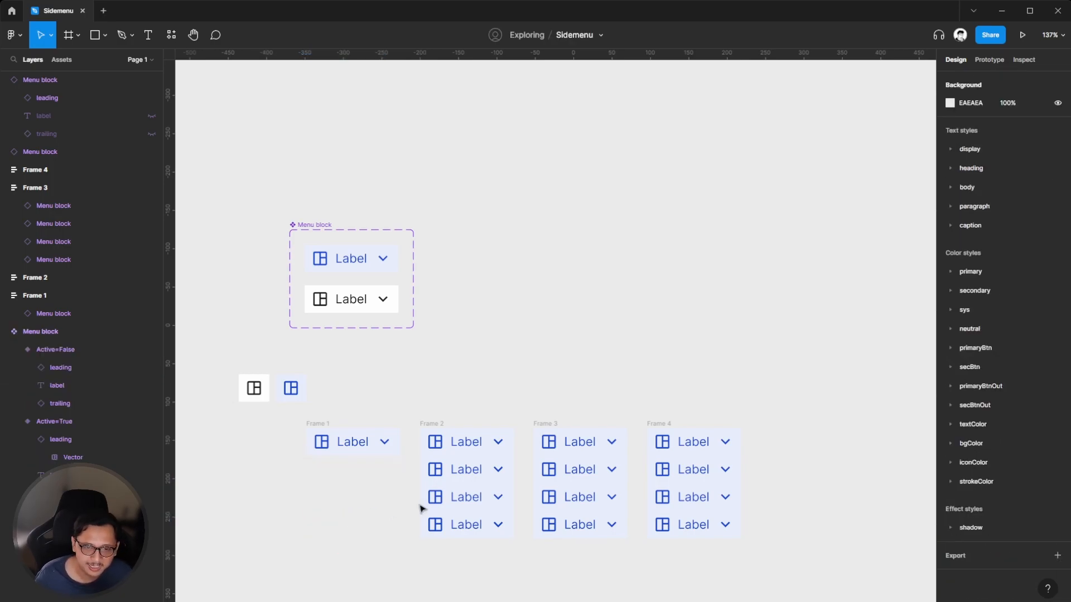
Delete the lowest menu item from Frame 2 and remove Frame 4 entirely.
left_click(478, 522)
left_click_drag(504, 492, 573, 523)
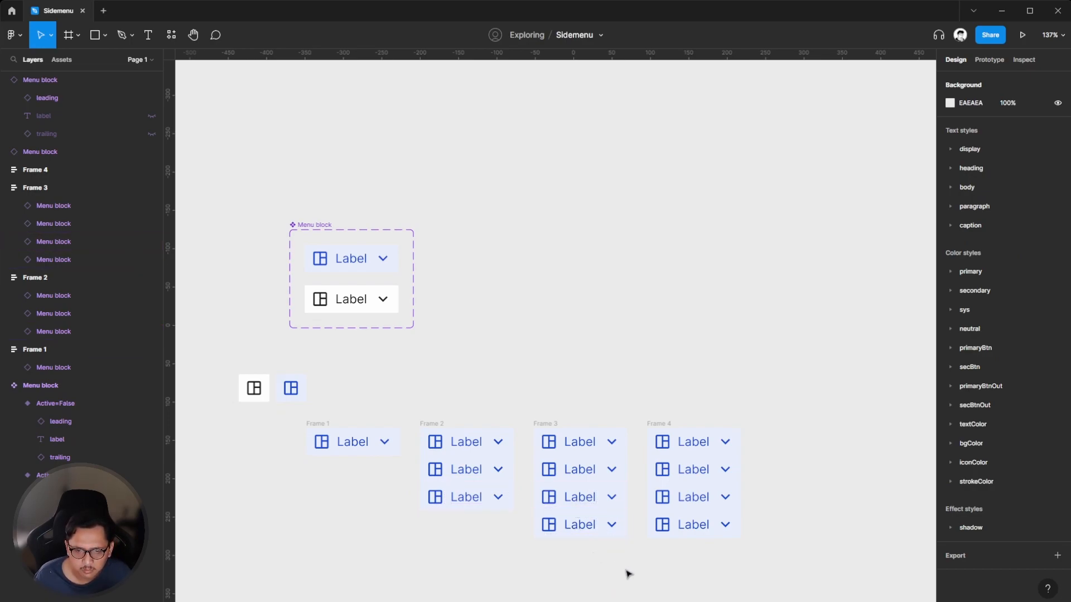
left_click(668, 423)
left_click(693, 389)
left_click(660, 424)
key("Delete")
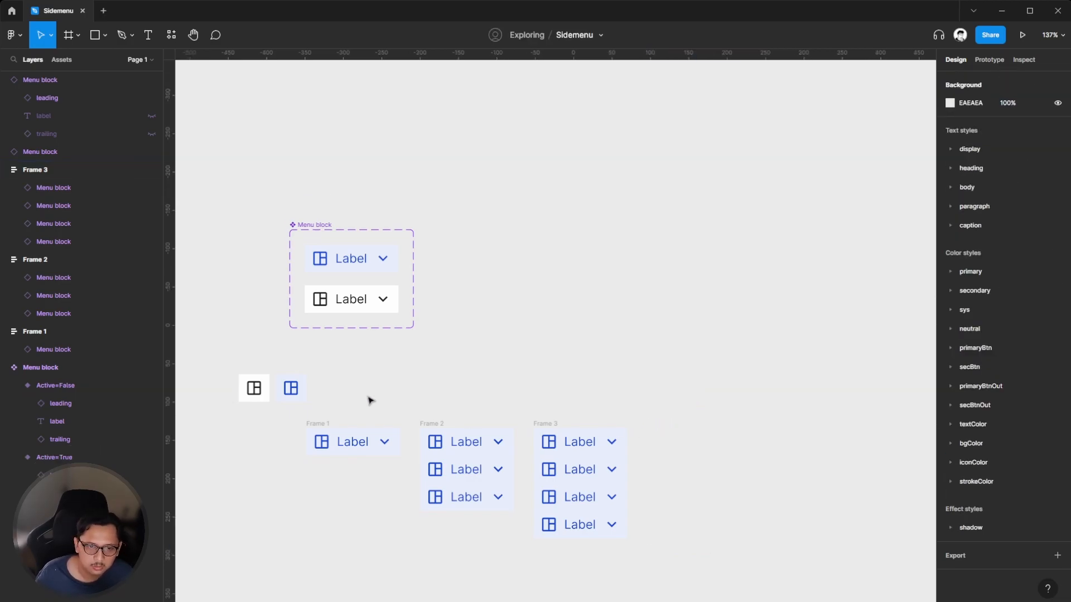
Move the three remaining frames together up and to the right, with Frame 1 at X -208, Y 56.
left_click_drag(287, 415, 652, 574)
left_click_drag(554, 497, 656, 433)
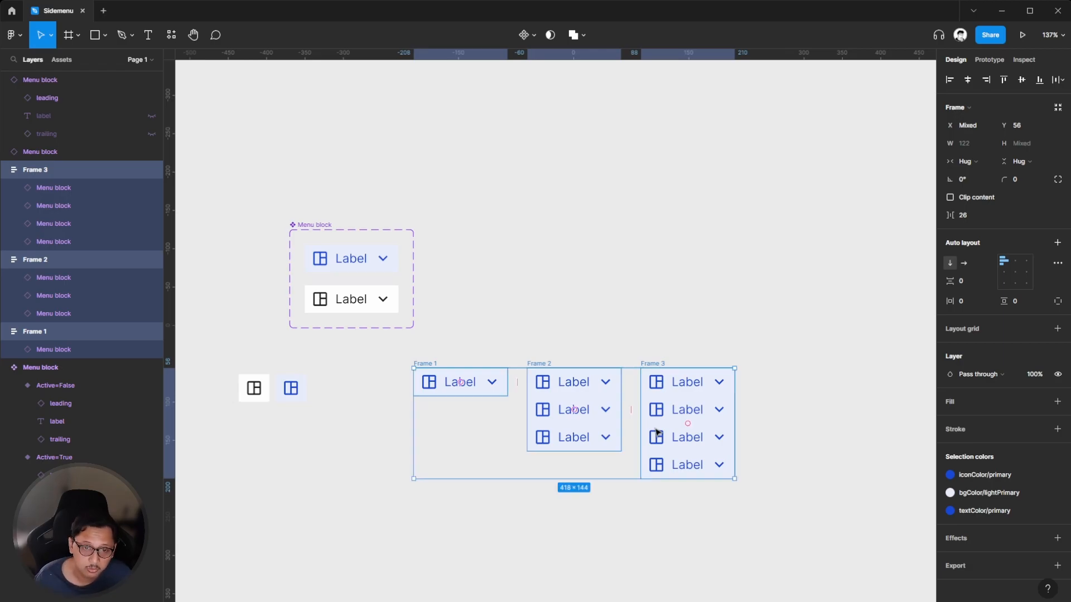
left_click(535, 329)
scroll(479, 346, "up", 3)
left_click(413, 382)
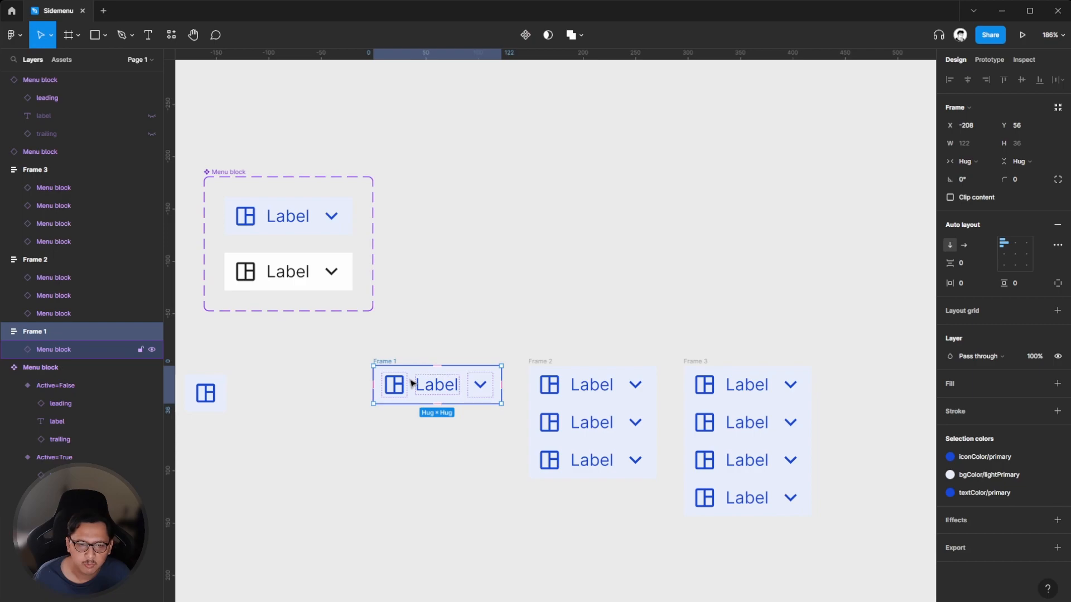
left_click(540, 330)
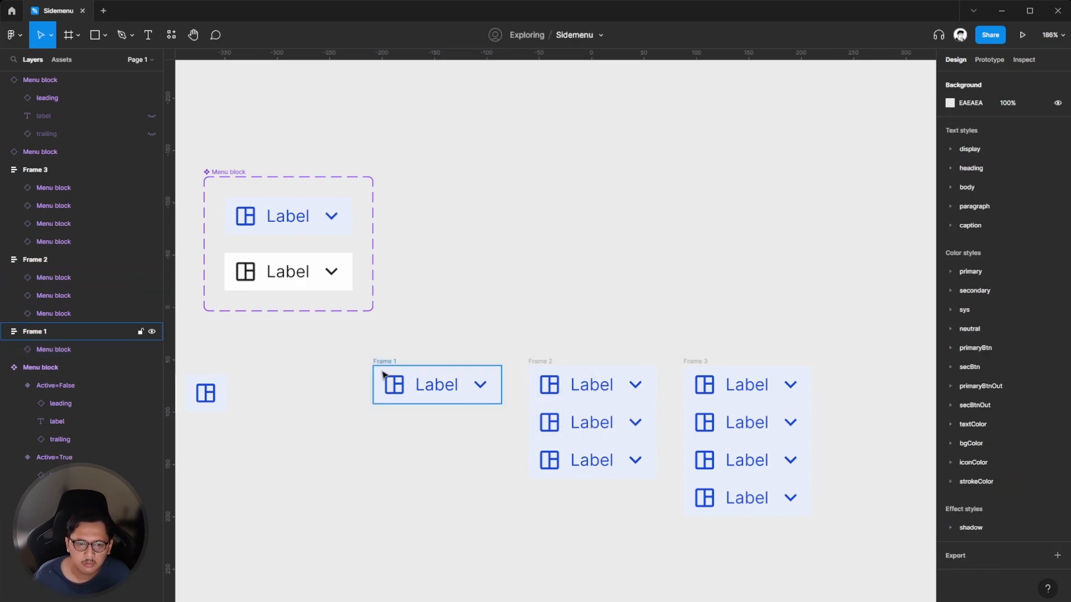
scroll(535, 323, "right", 3)
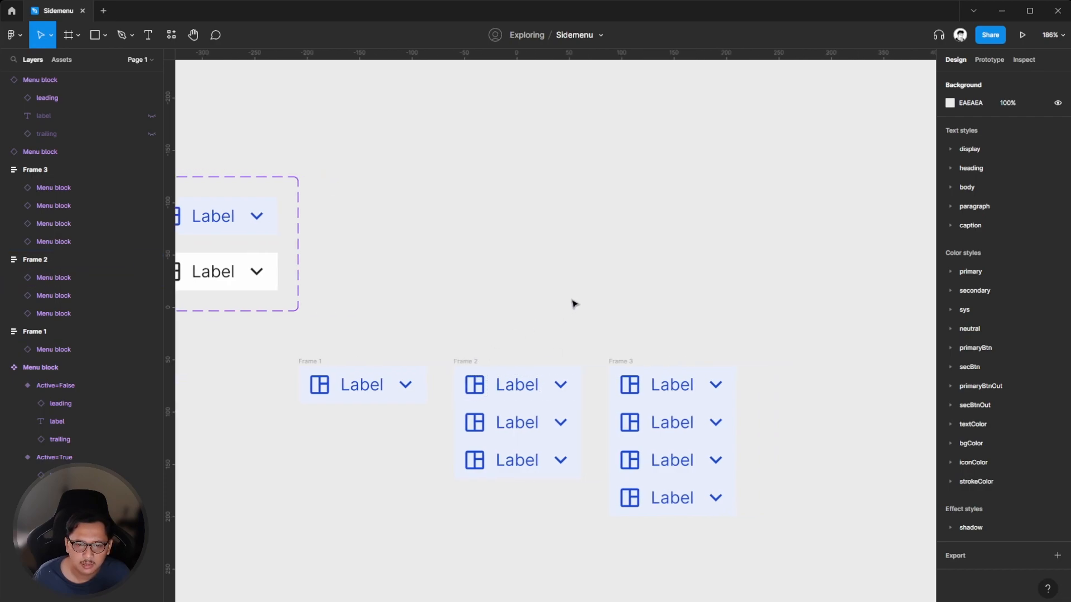
Turn off the Active property for all three menu items in Frame 2.
left_click(475, 360)
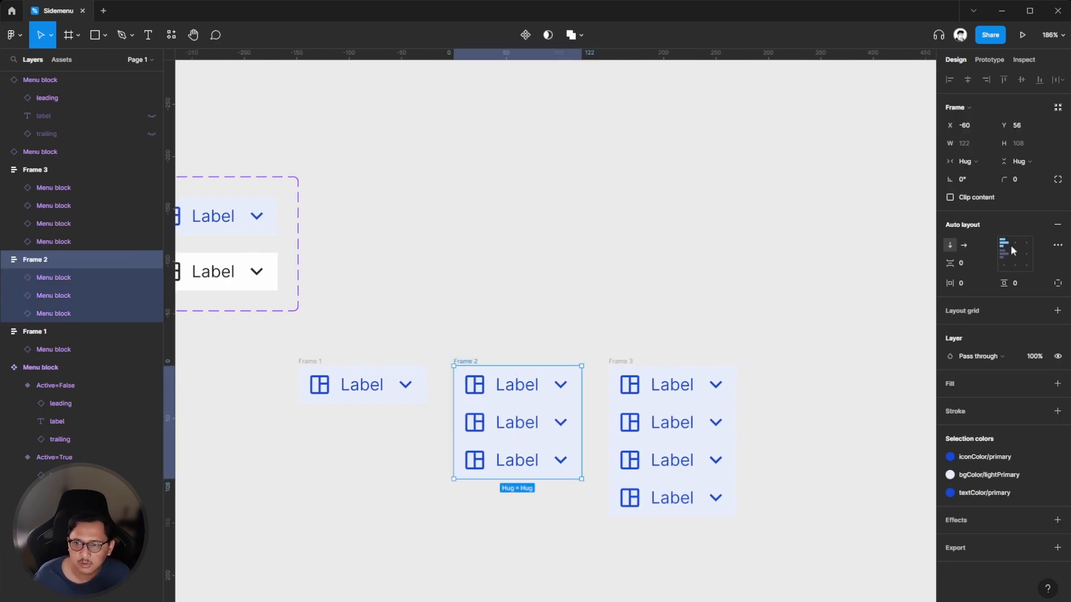
key("Return")
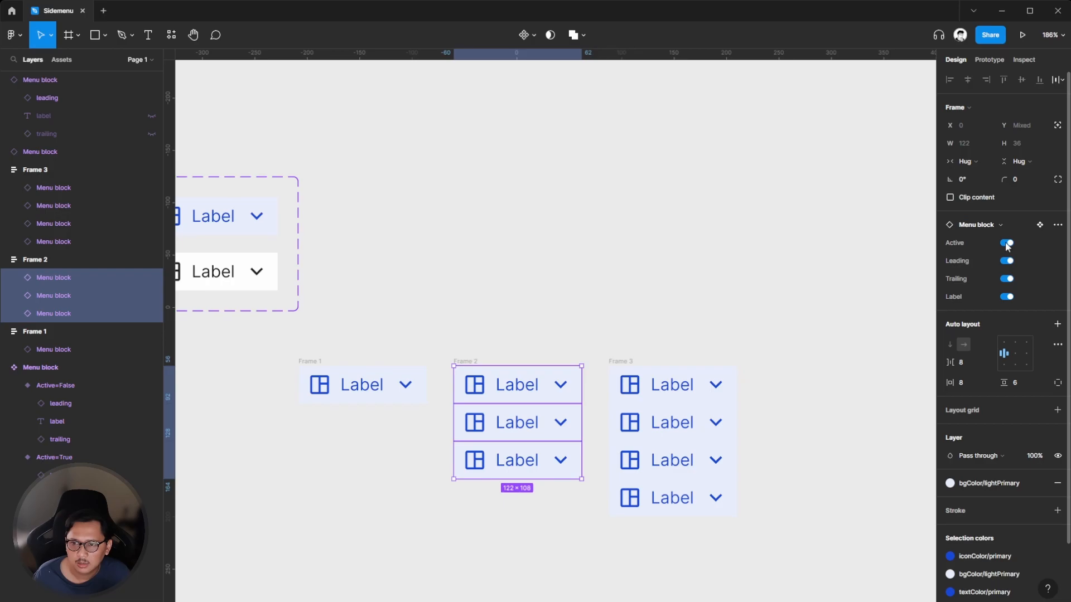
left_click(1007, 244)
left_click(579, 307)
left_click(496, 418)
left_click(506, 310)
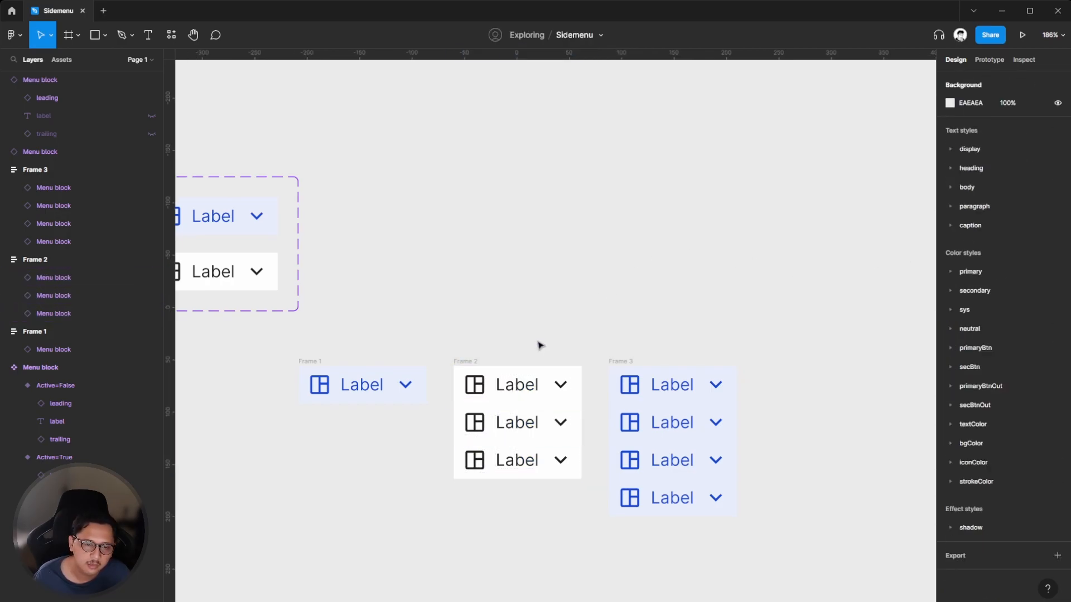
scroll(535, 327, "down", 2)
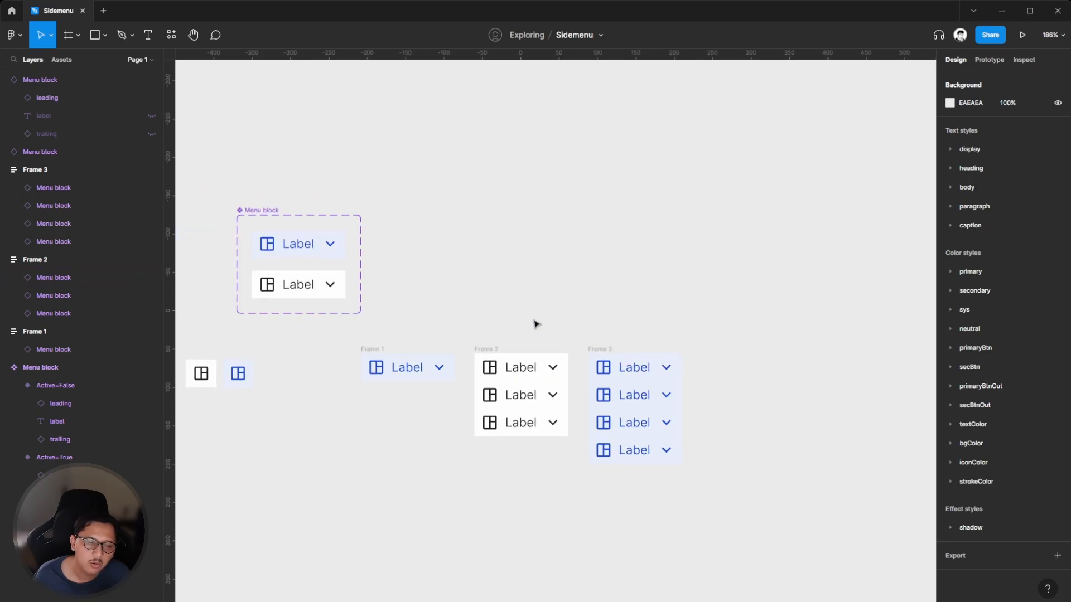
Begin an instance swap property for the trailing icon of the active Menu block variant, adding expand_less to its preferred values.
scroll(530, 316, "left", 2)
scroll(515, 307, "up", 2)
scroll(344, 275, "up", 3)
left_click(323, 269)
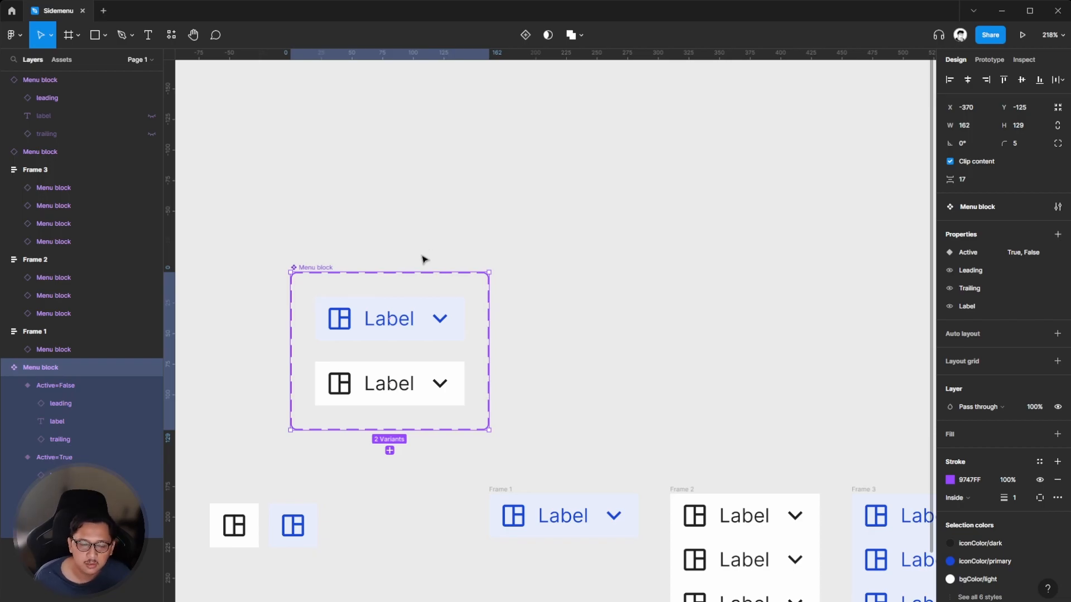
left_click(518, 224)
left_click(299, 273)
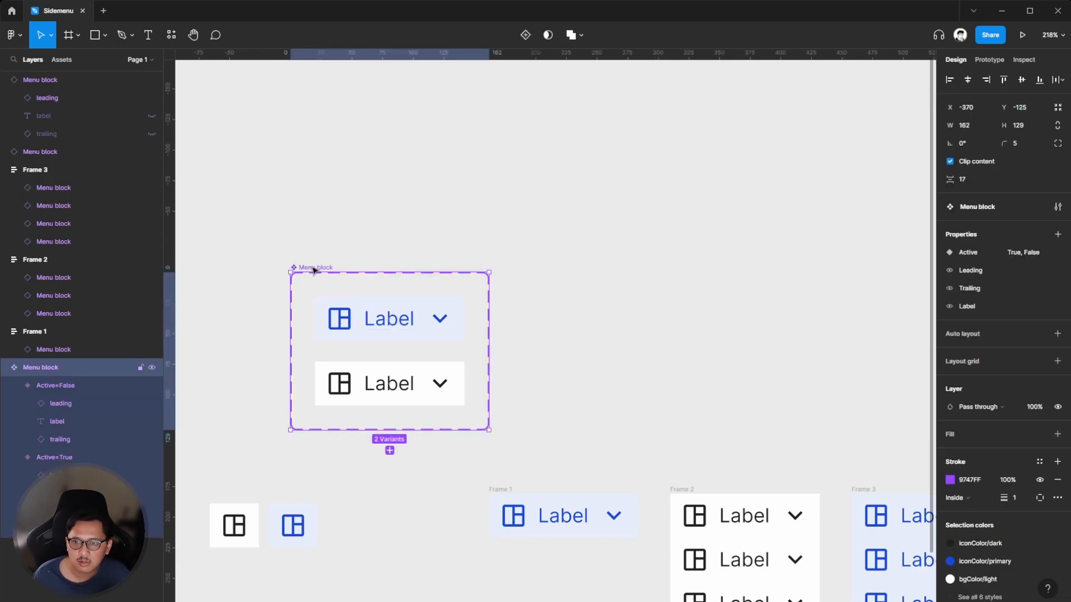
double_click(441, 319)
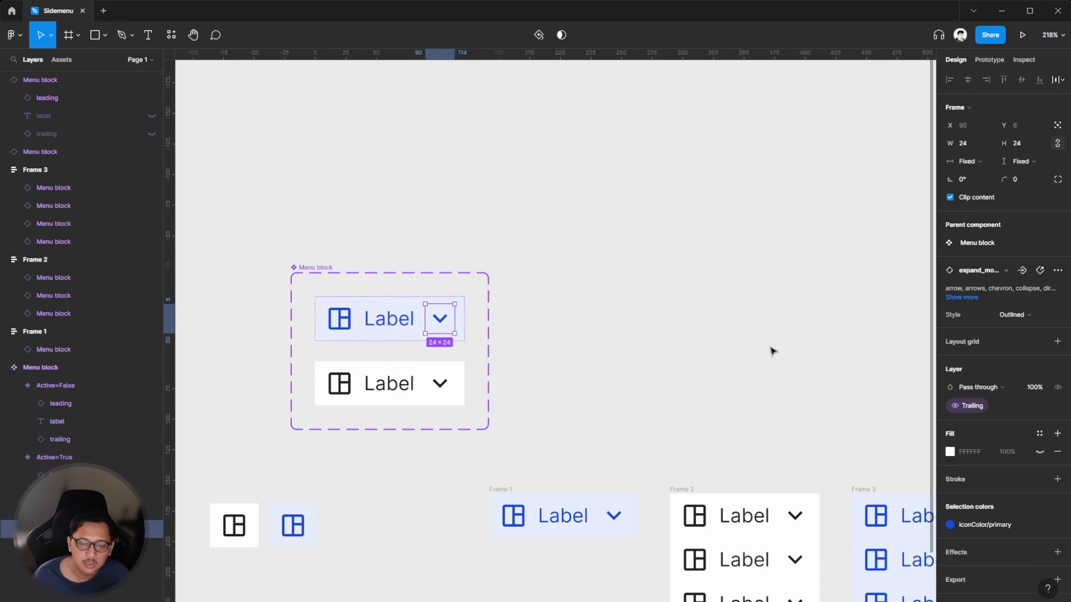
left_click(1021, 269)
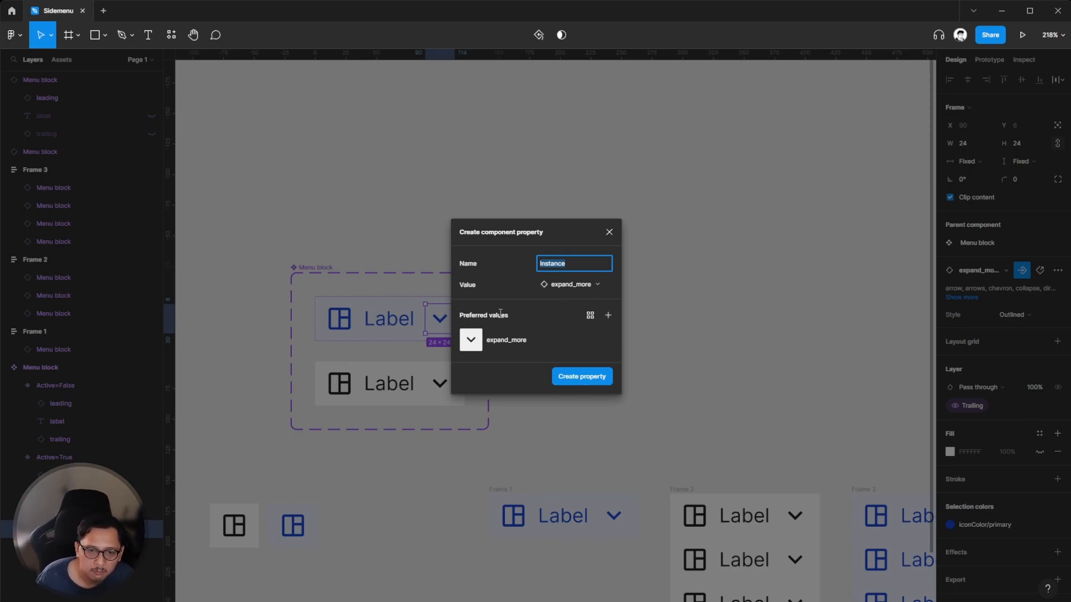
left_click(608, 316)
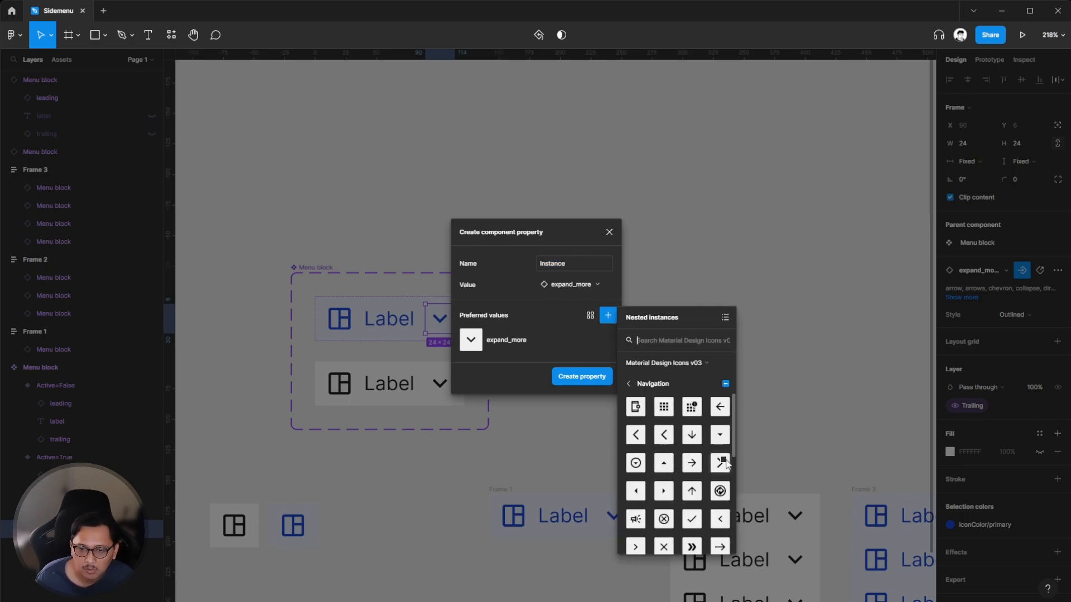
scroll(686, 502, "down", 1)
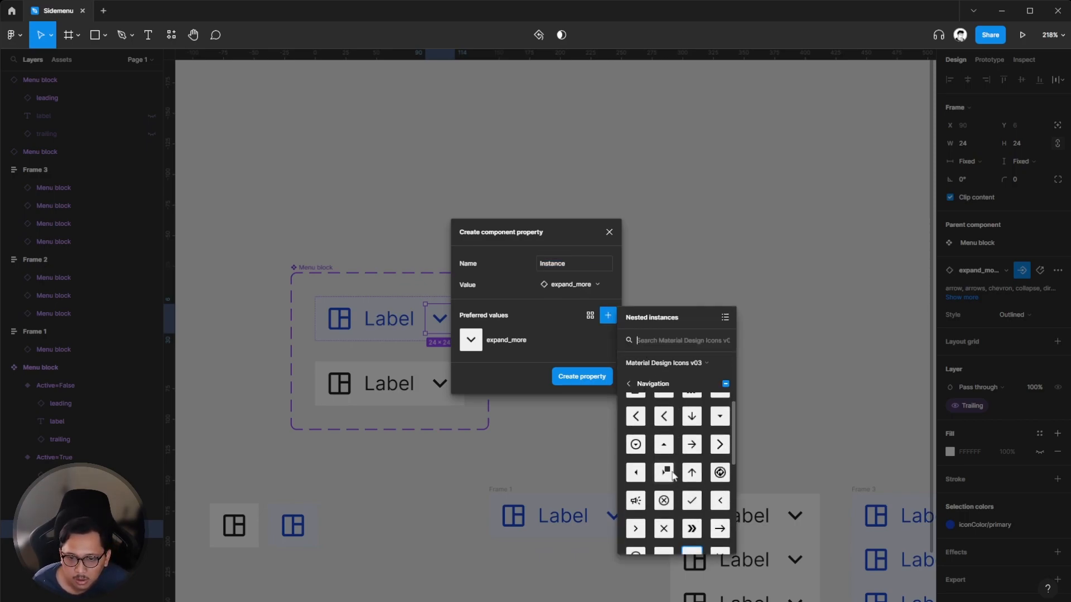
scroll(673, 480, "down", 1)
left_click(664, 538)
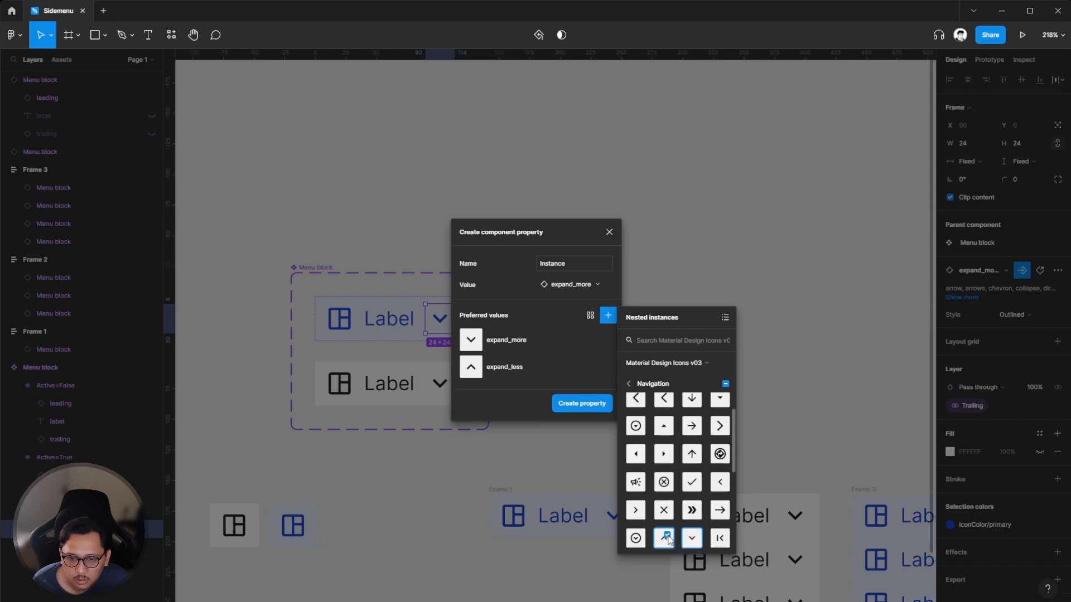
Name the new component property Trailing Swap and create it.
left_click(582, 265)
type("Swap")
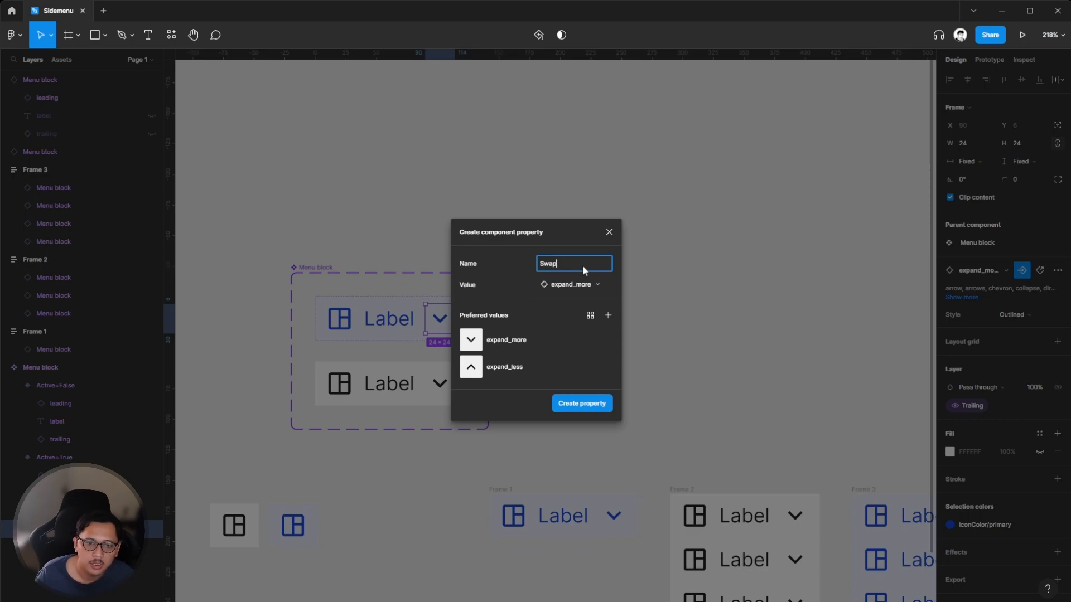
key("ctrl+a")
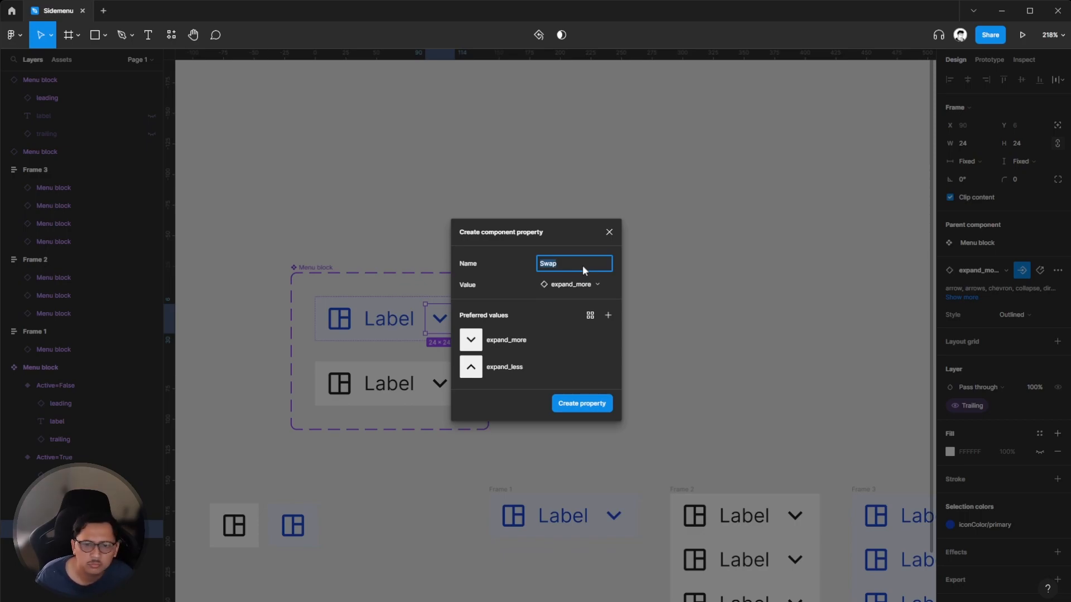
type("Trailing")
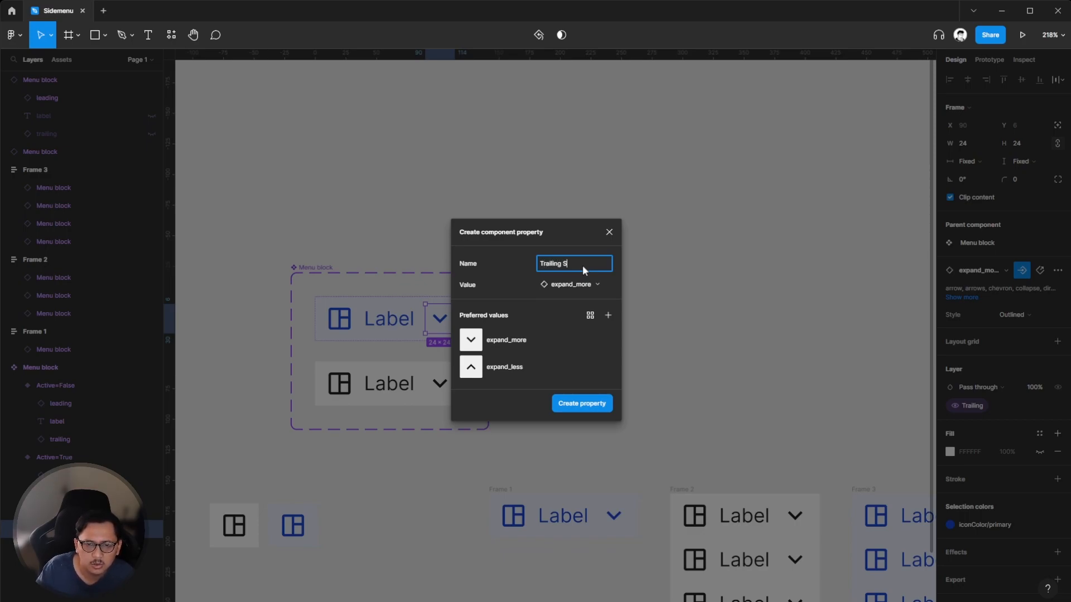
left_click(581, 404)
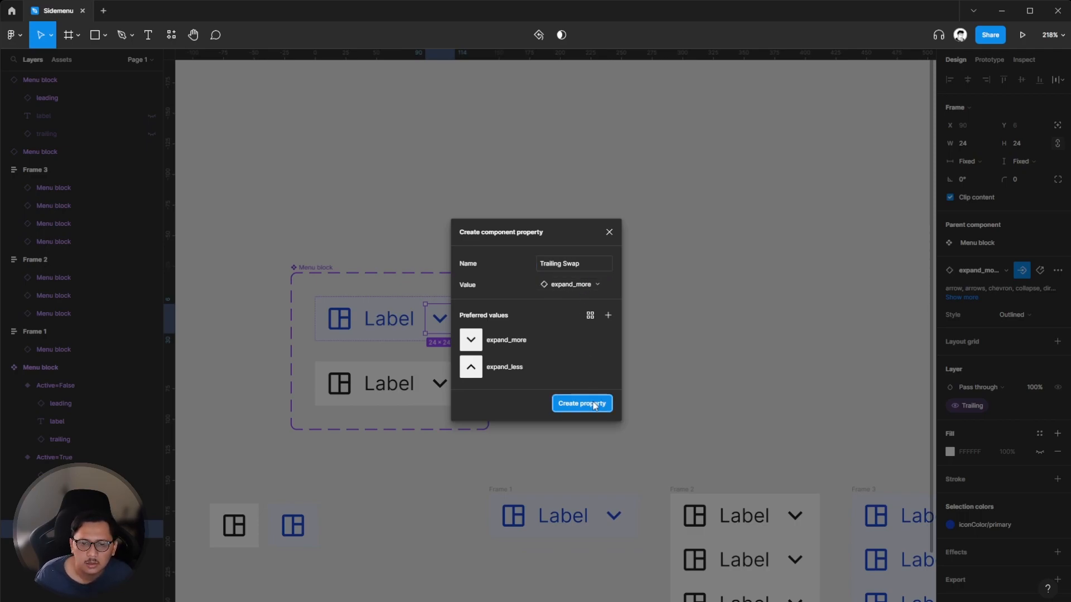
Create an instance swap property named Leading Swap for the leading icon of the active Menu block variant.
left_click(736, 342)
left_click(339, 318, "ctrl")
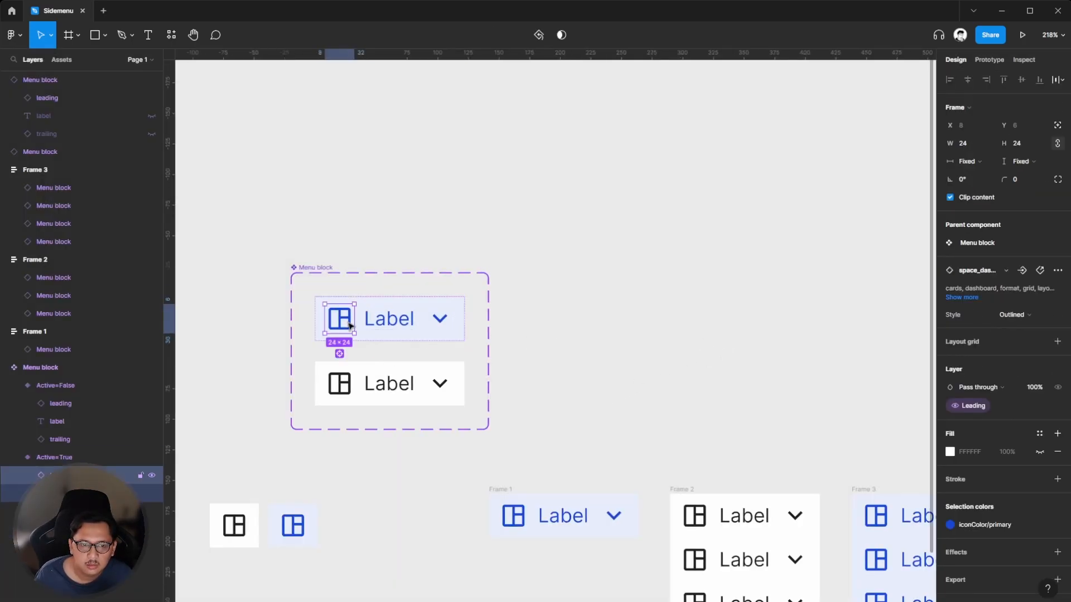
left_click(1022, 270)
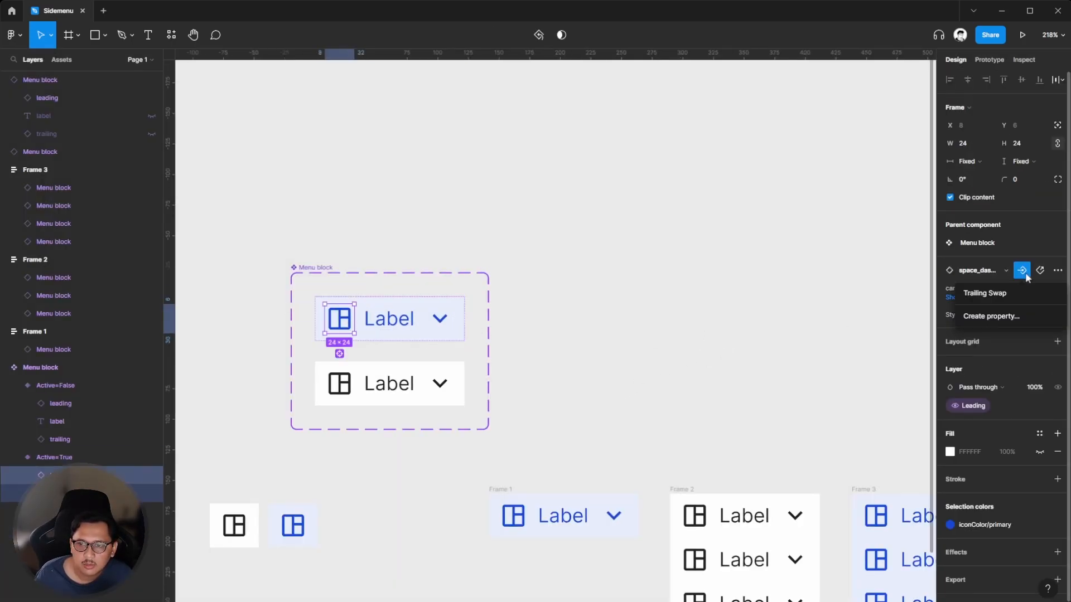
left_click(987, 311)
type("Leading Swap")
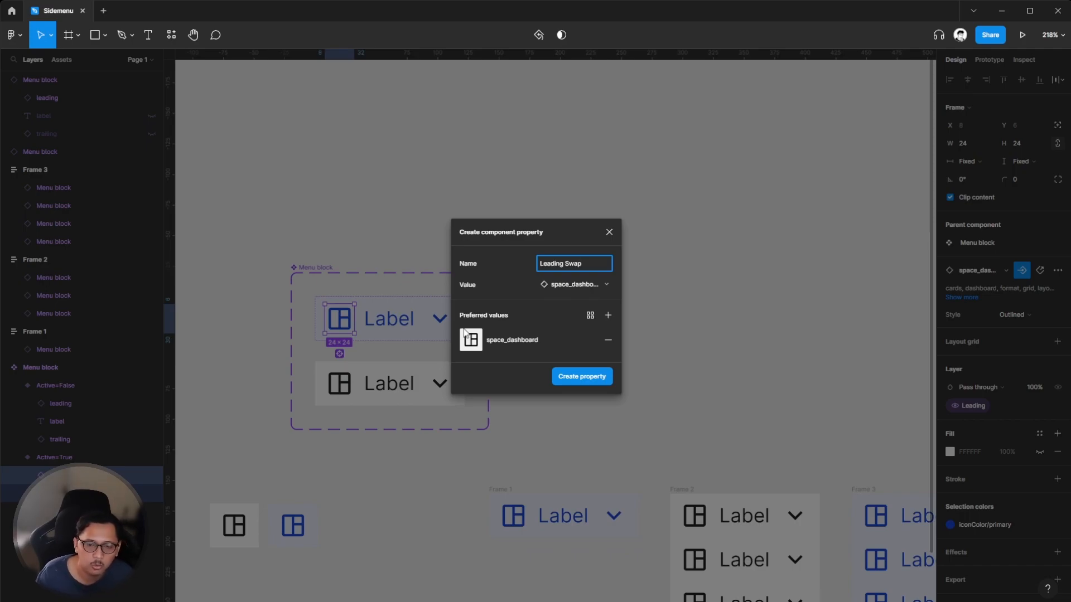
left_click(572, 380)
left_click(595, 377)
Assign the Trailing Swap property to the trailing icon of the inactive Menu block variant.
scroll(589, 378, "down", 2)
scroll(495, 395, "up", 2)
scroll(411, 402, "up", 5)
left_click(420, 360)
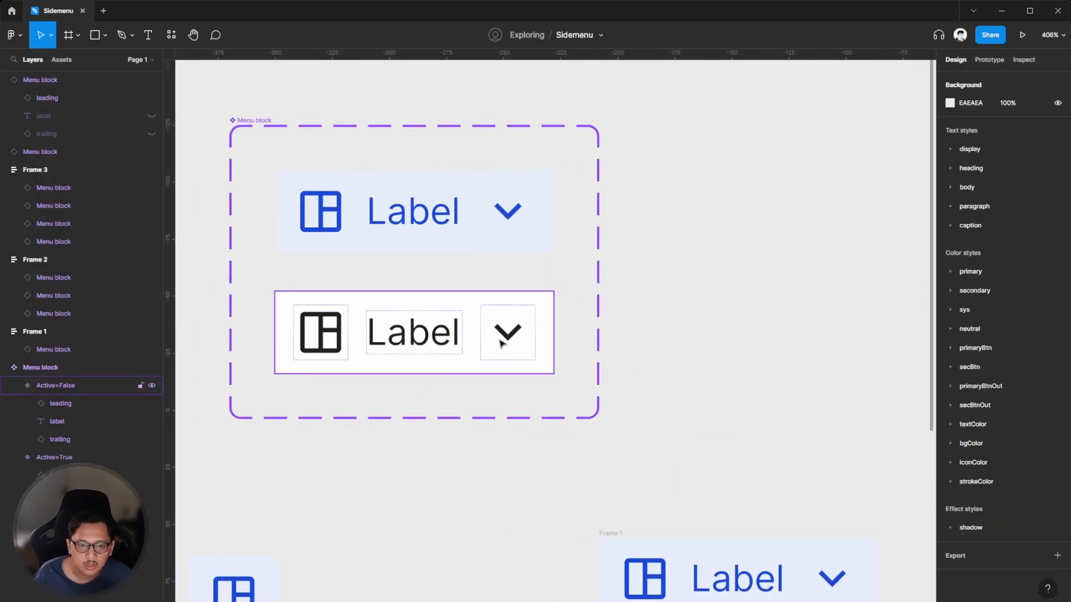
left_click(421, 361)
left_click(1022, 270)
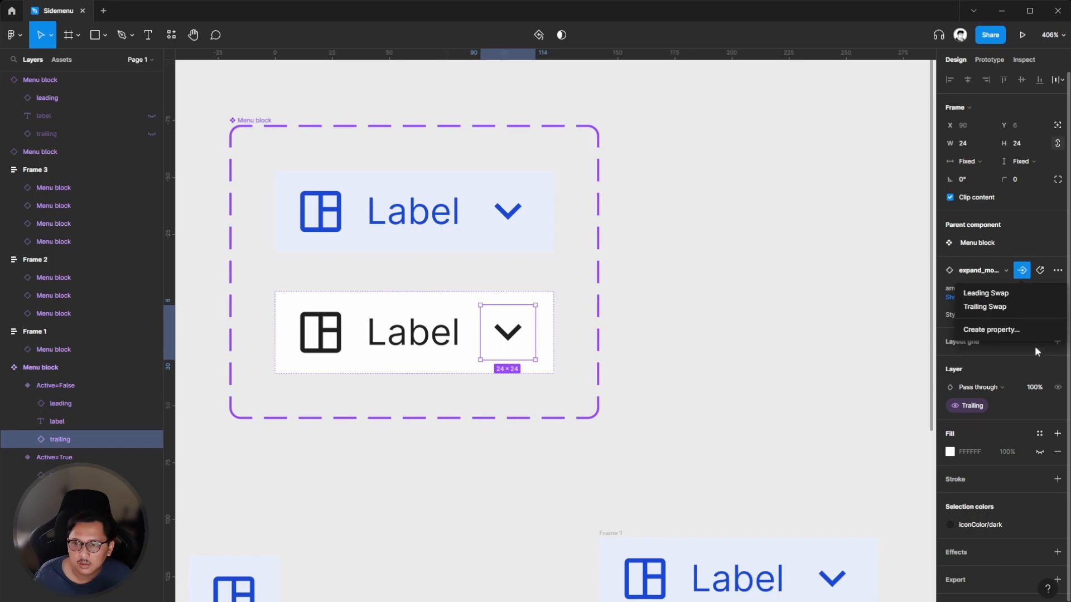
left_click(985, 307)
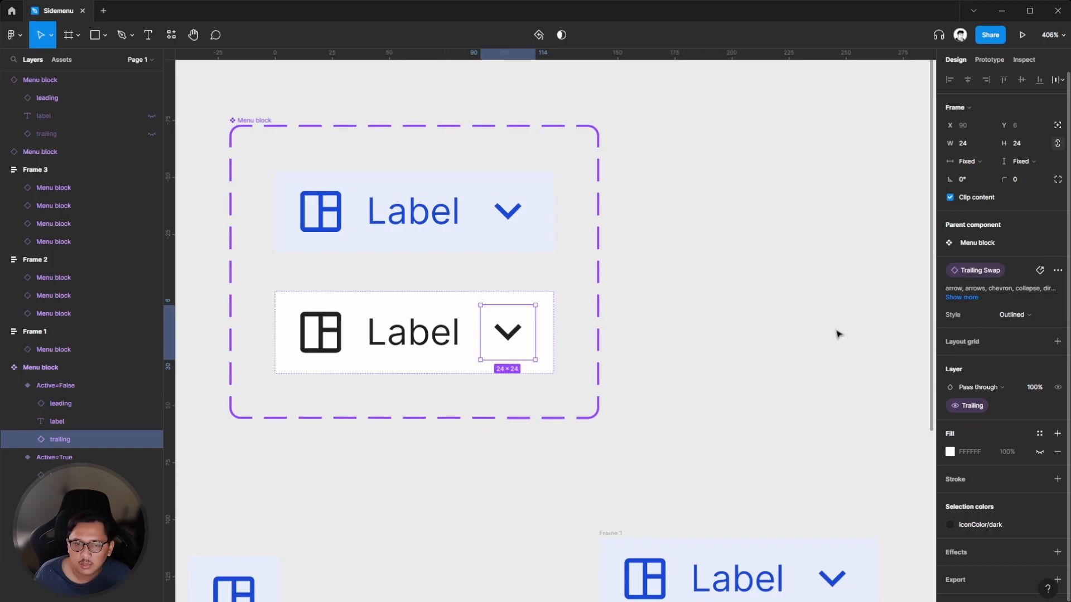
Assign the Leading Swap property to the leading icon of the inactive Menu block variant.
key("shift+Tab")
key("shift+Tab")
left_click(1022, 270)
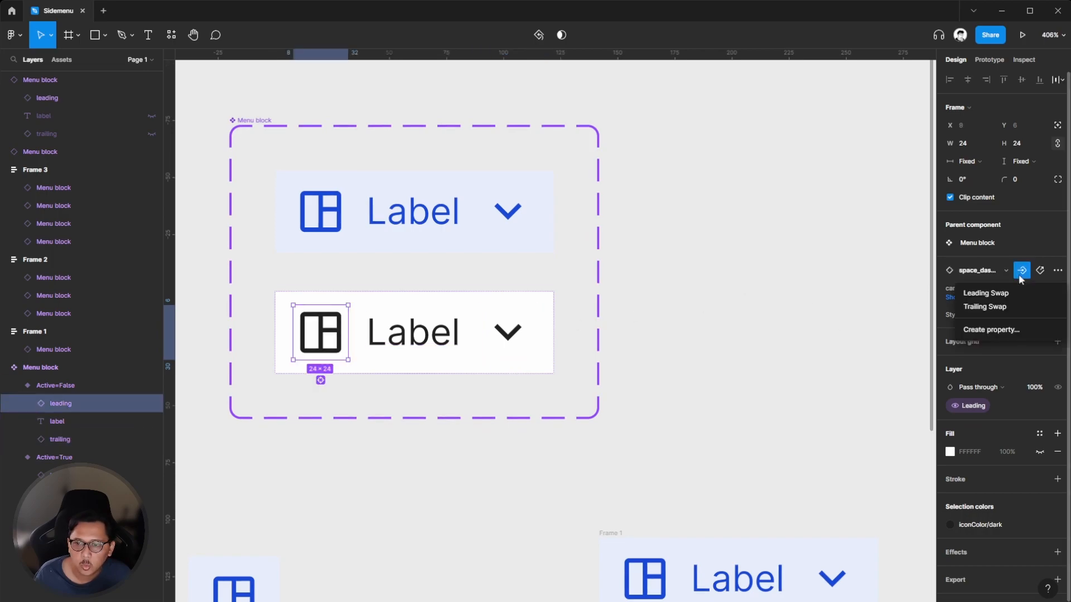
left_click(728, 341)
scroll(728, 340, "down", 4)
scroll(716, 341, "right", 2)
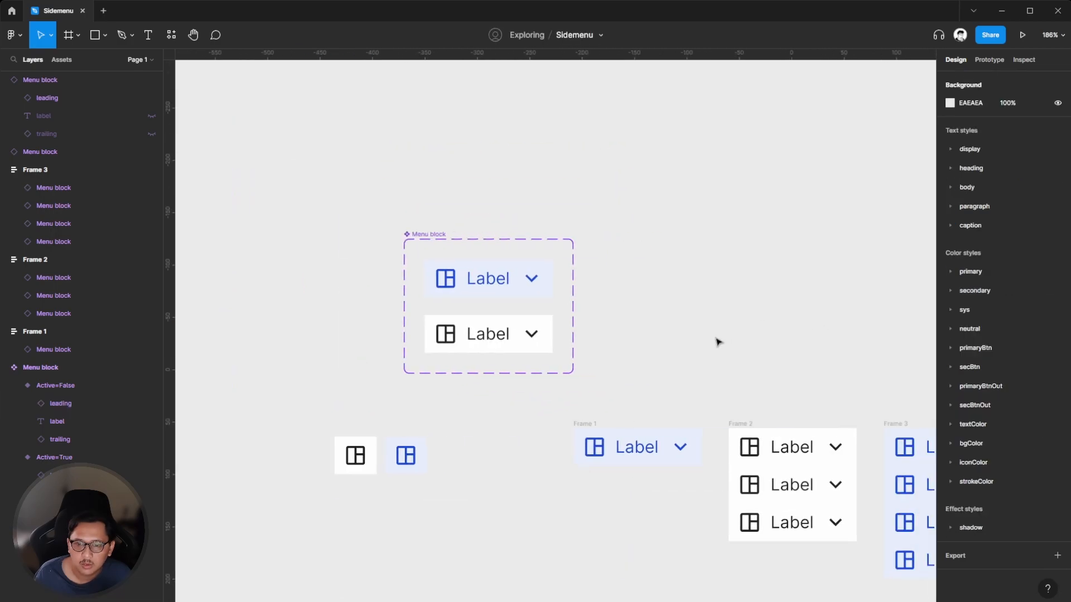
Select the Menu block instance inside Frame 1 and examine its component properties.
scroll(715, 342, "down", 1)
left_click(644, 403)
scroll(643, 404, "right", 2)
left_click(429, 472)
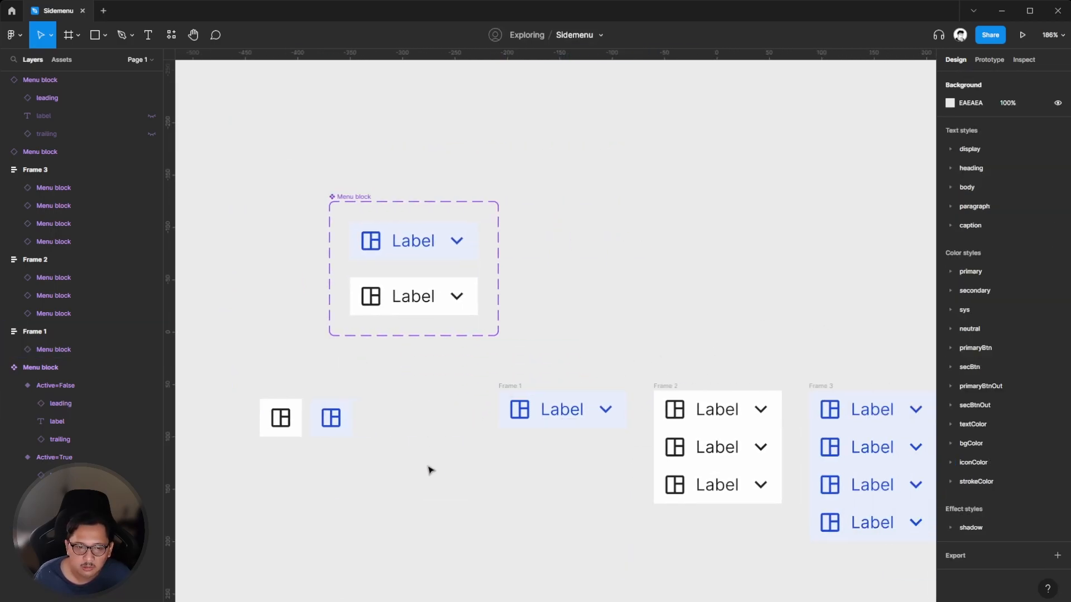
scroll(518, 305, "up", 3)
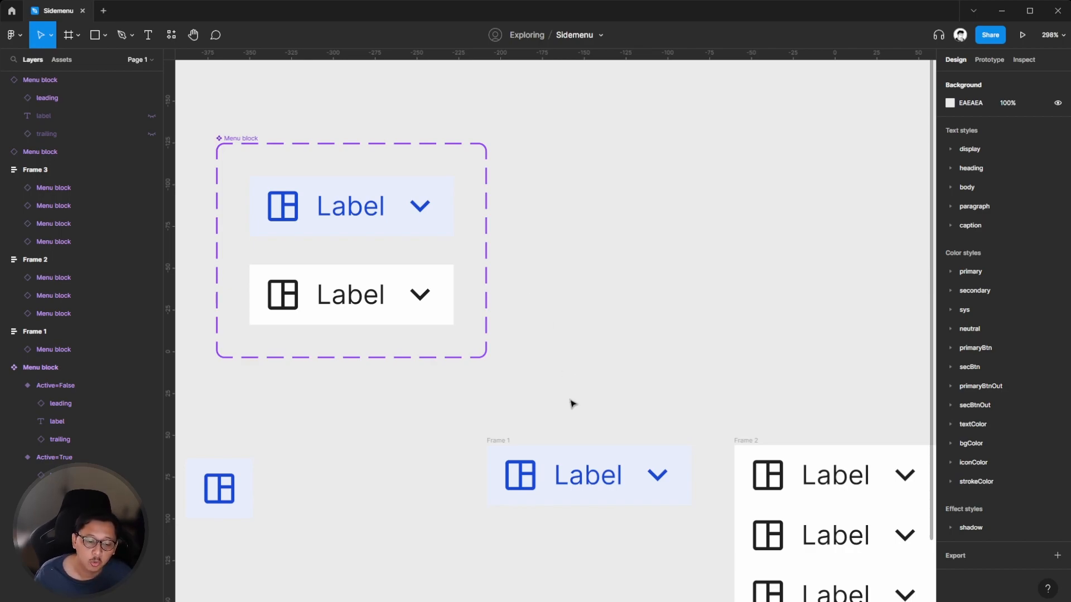
left_click(608, 480)
double_click(608, 483)
left_click(639, 432)
left_click(593, 478)
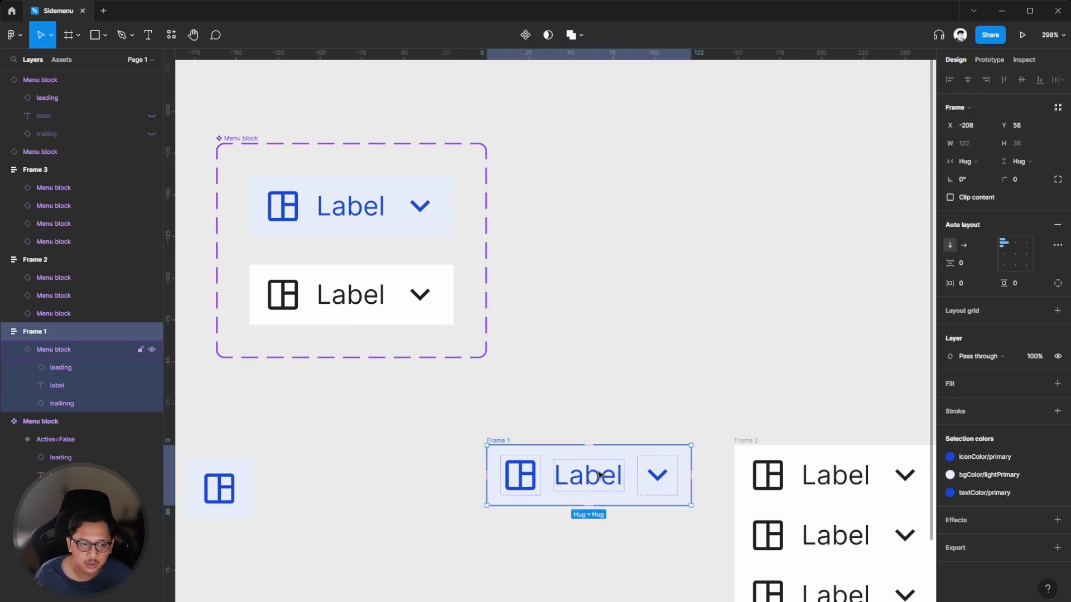
left_click(599, 475)
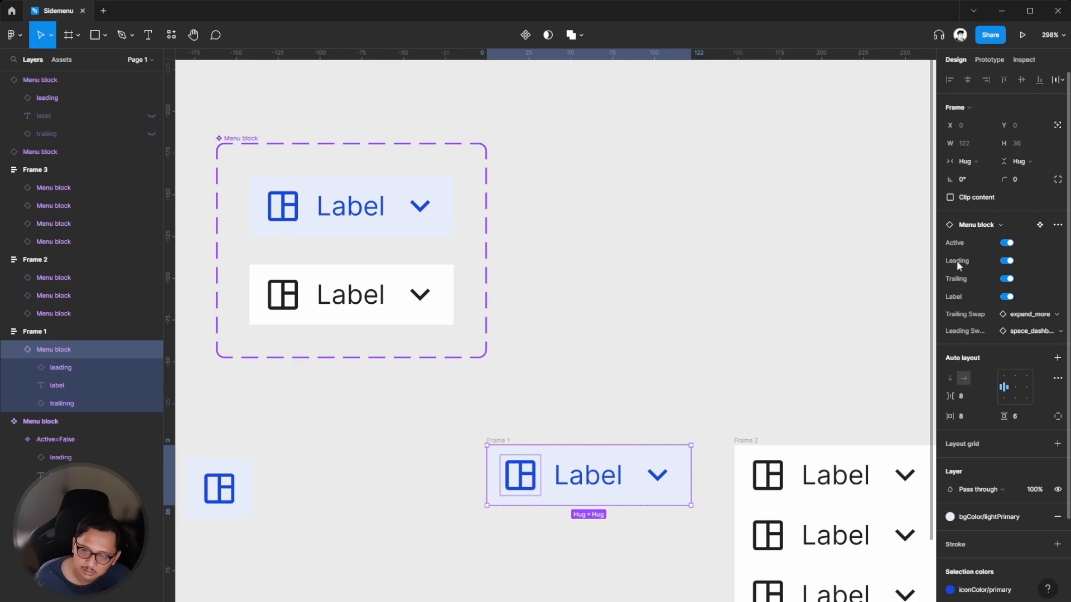
Reorder the Menu block component set's properties by moving Leading Swap directly below Active.
left_click(614, 239)
left_click(235, 137)
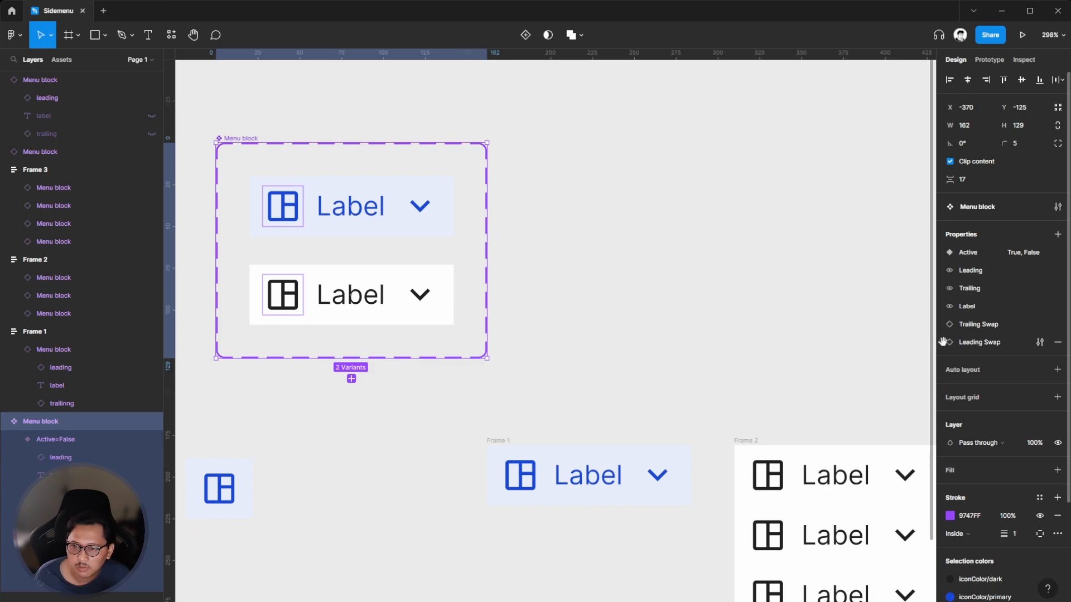
left_click_drag(948, 343, 947, 270)
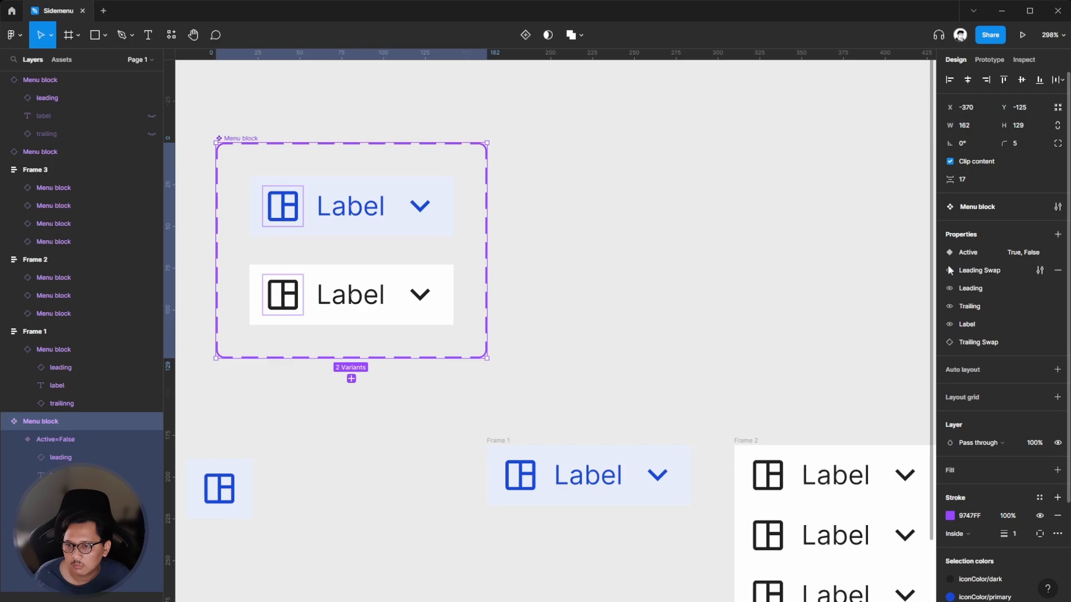
Select the Menu block instance in Frame 1 and check the order of its component properties.
left_click(798, 258)
left_click(553, 468)
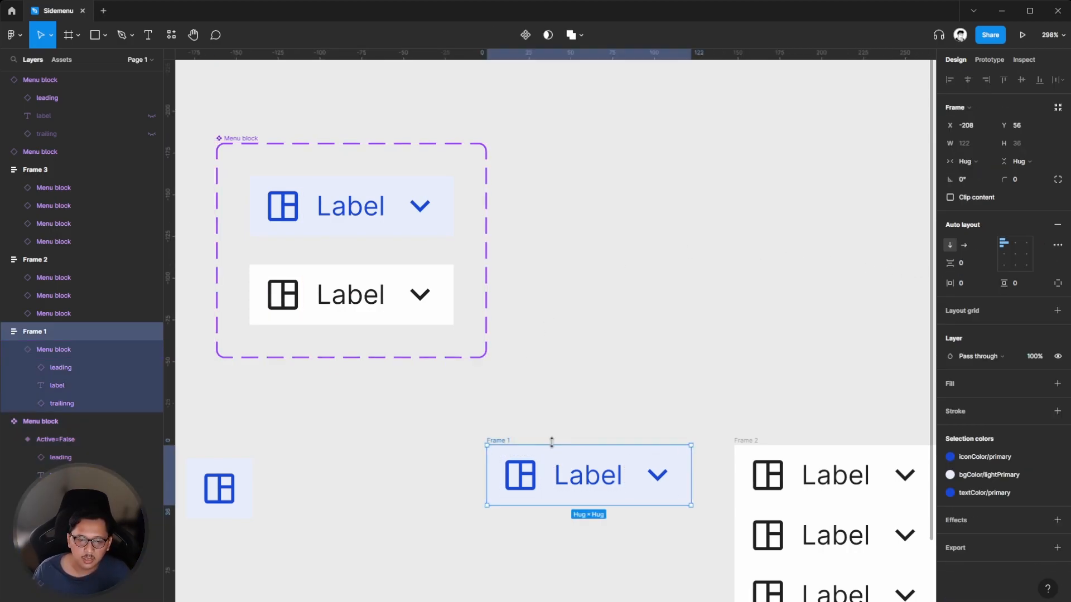
key("Return")
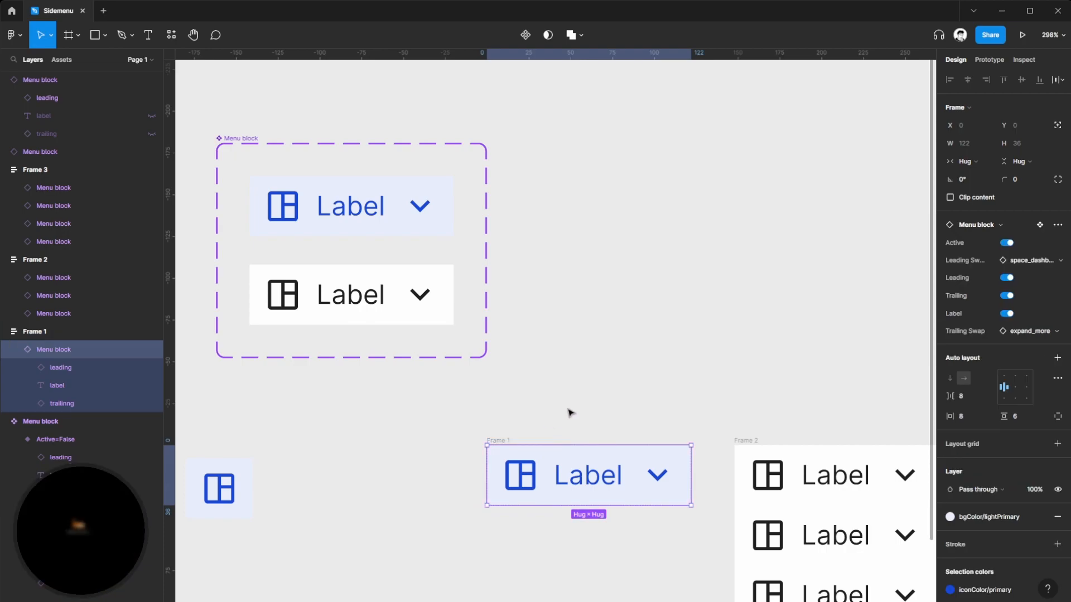
Turn off the Trailing property on the second and third Menu block instances in Frame 2.
scroll(531, 443, "right", 3)
scroll(528, 443, "right", 3)
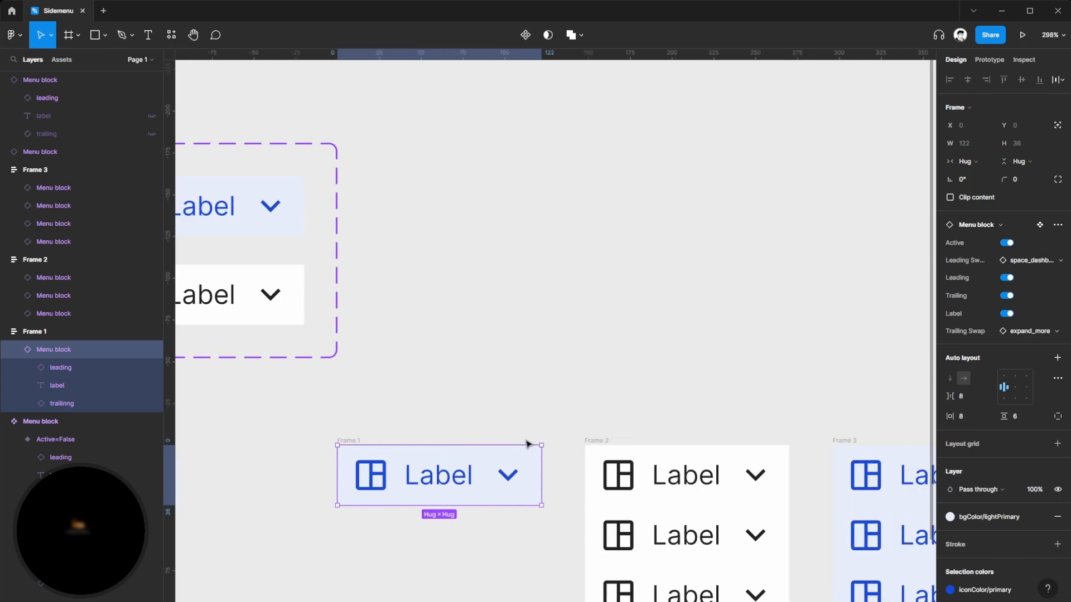
scroll(511, 410, "down", 5)
scroll(511, 410, "right", 4)
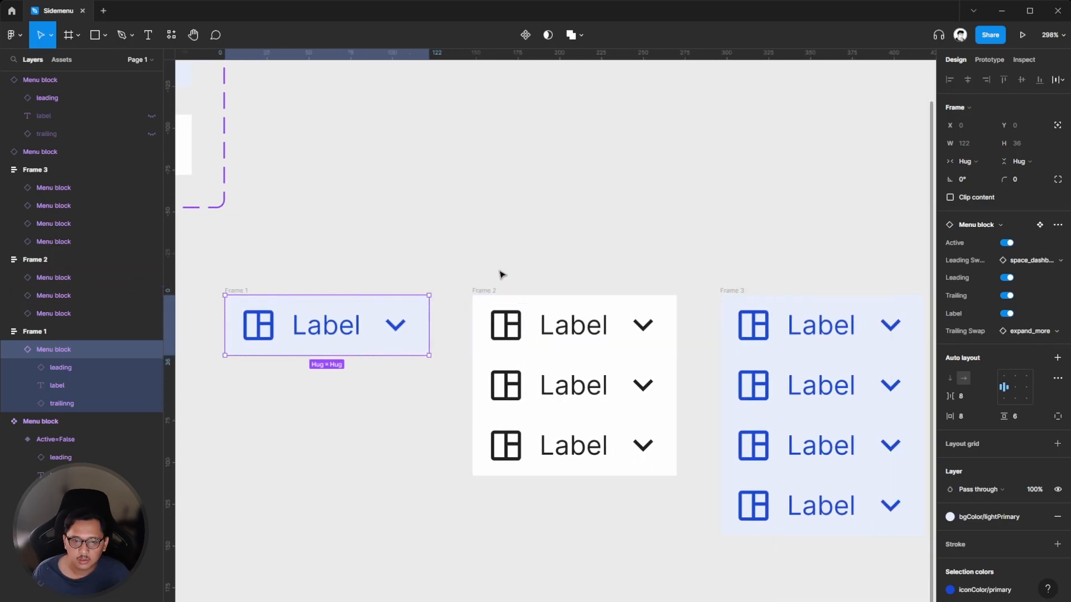
left_click(530, 251)
left_click(545, 384)
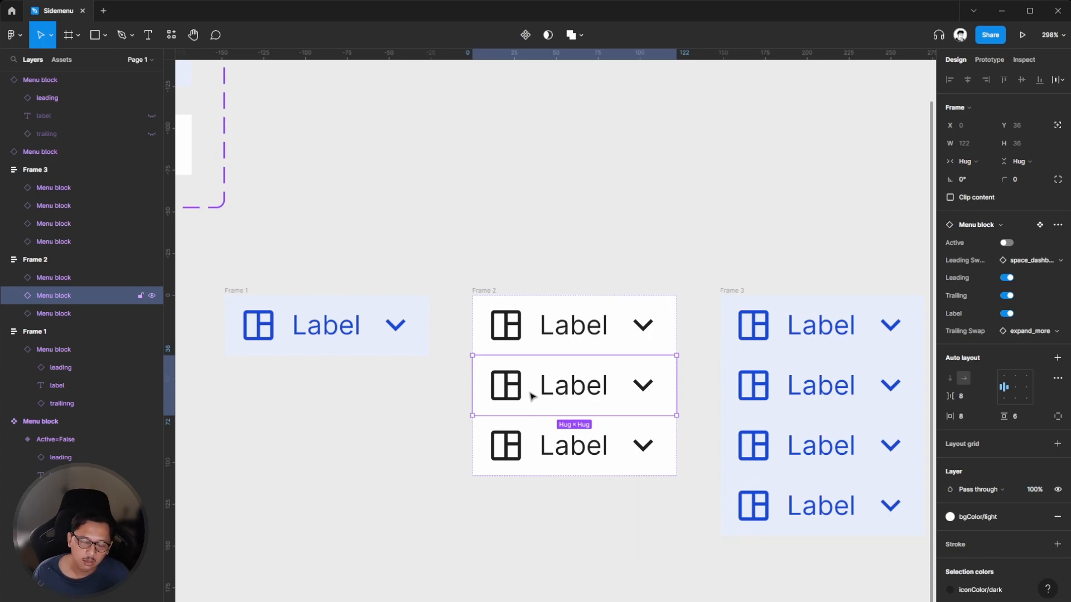
left_click(641, 454, "shift")
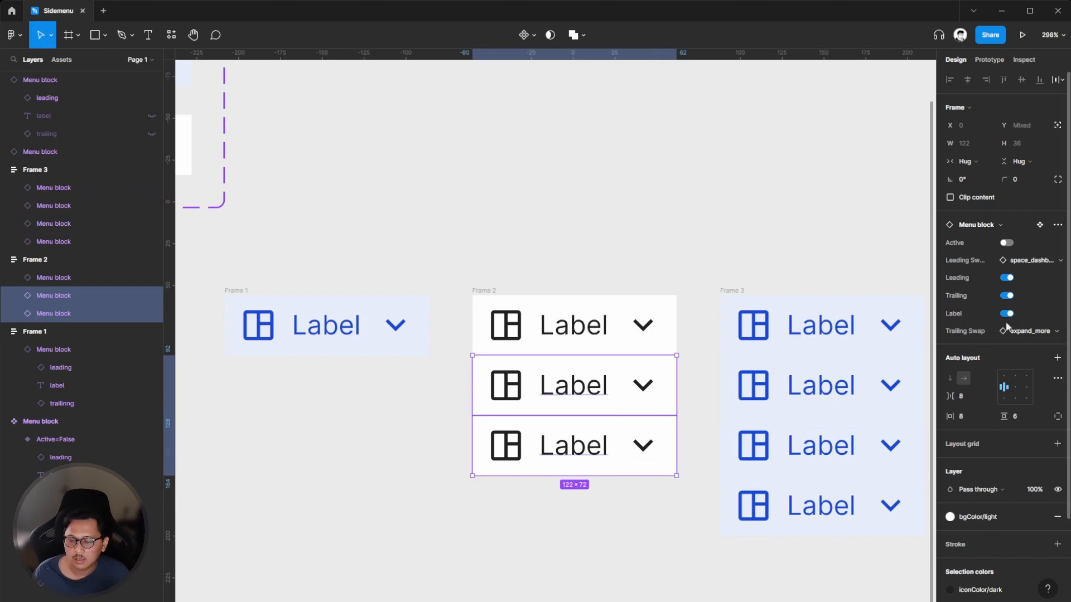
left_click(1008, 295)
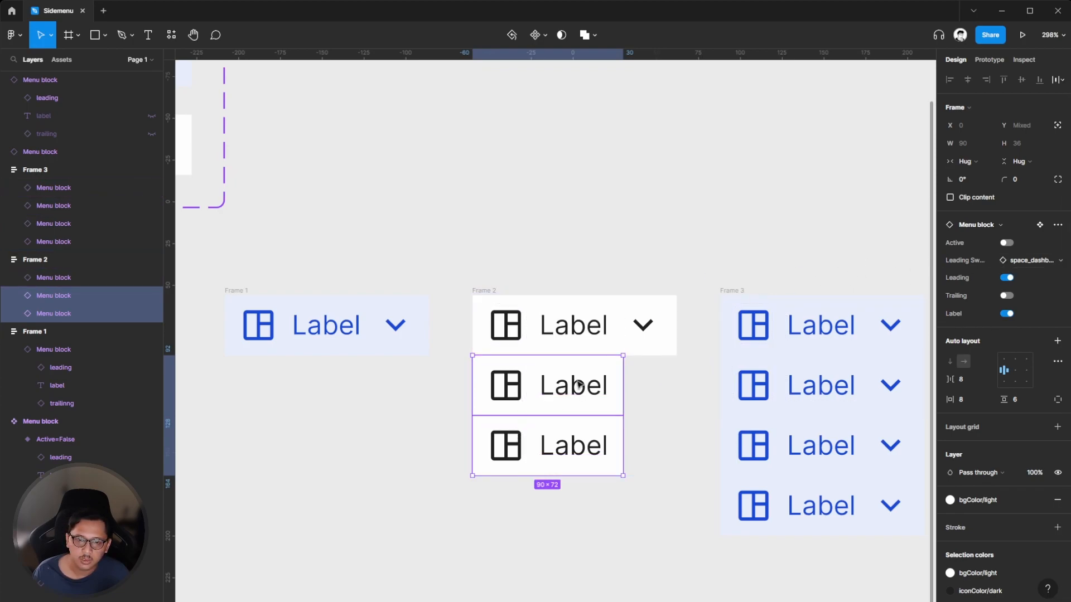
Swap the leading icon of the two lower Menu block instances in Frame 2 to minimize.
left_click(1027, 259)
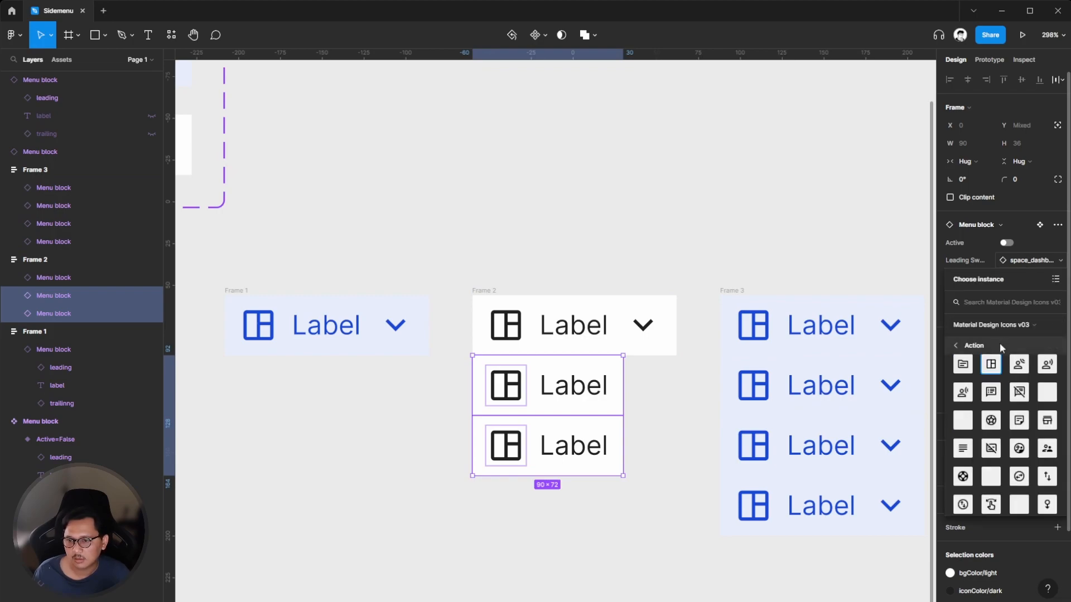
type("min")
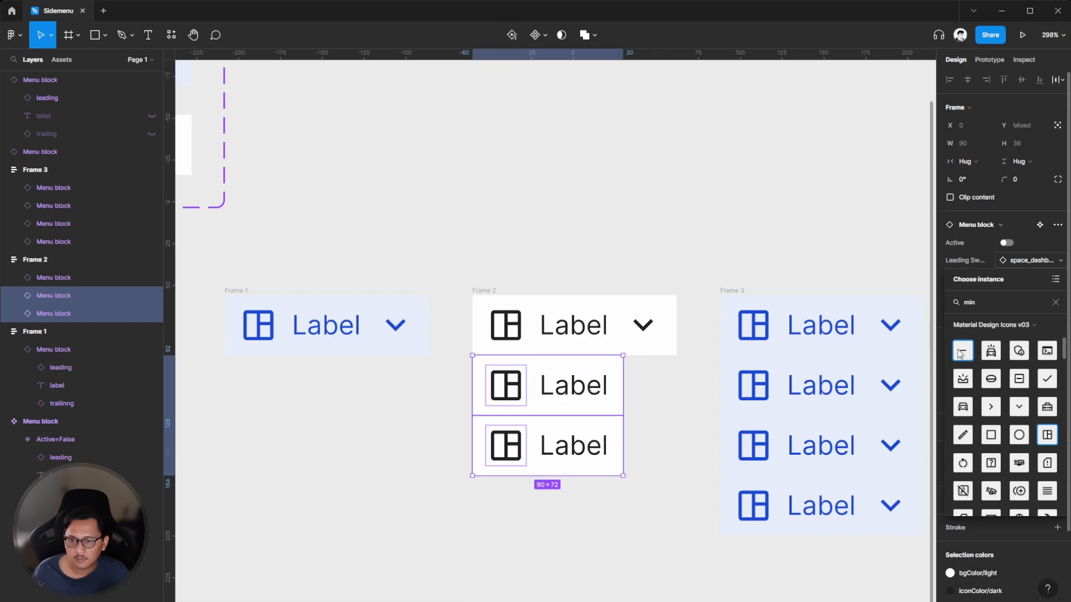
left_click(963, 350)
left_click(604, 218)
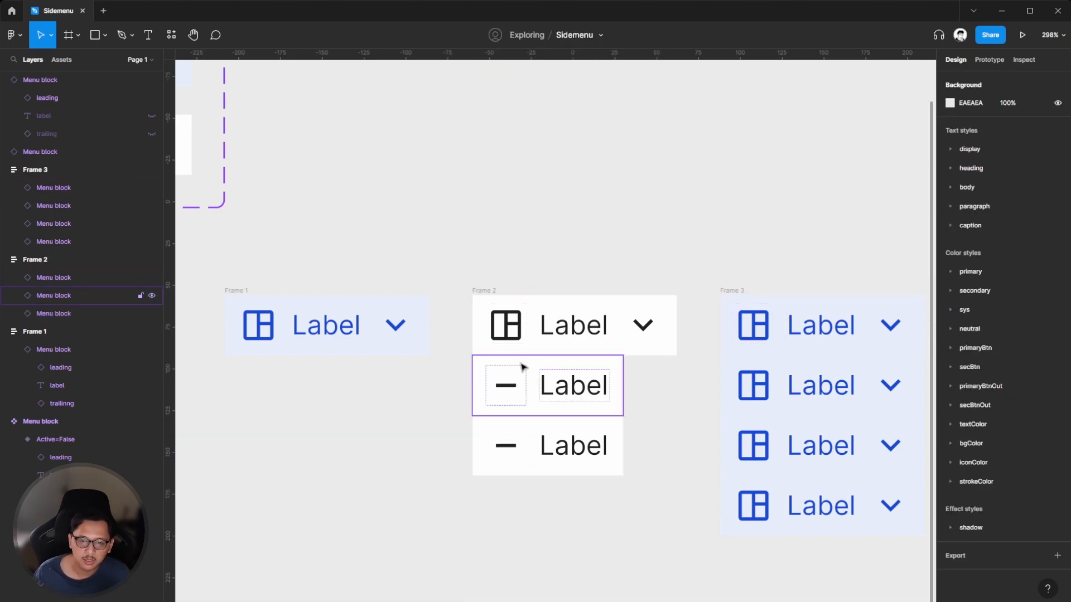
Swap the trailing icon of Frame 2's first Menu block instance to the preferred upward chevron.
left_click(603, 333)
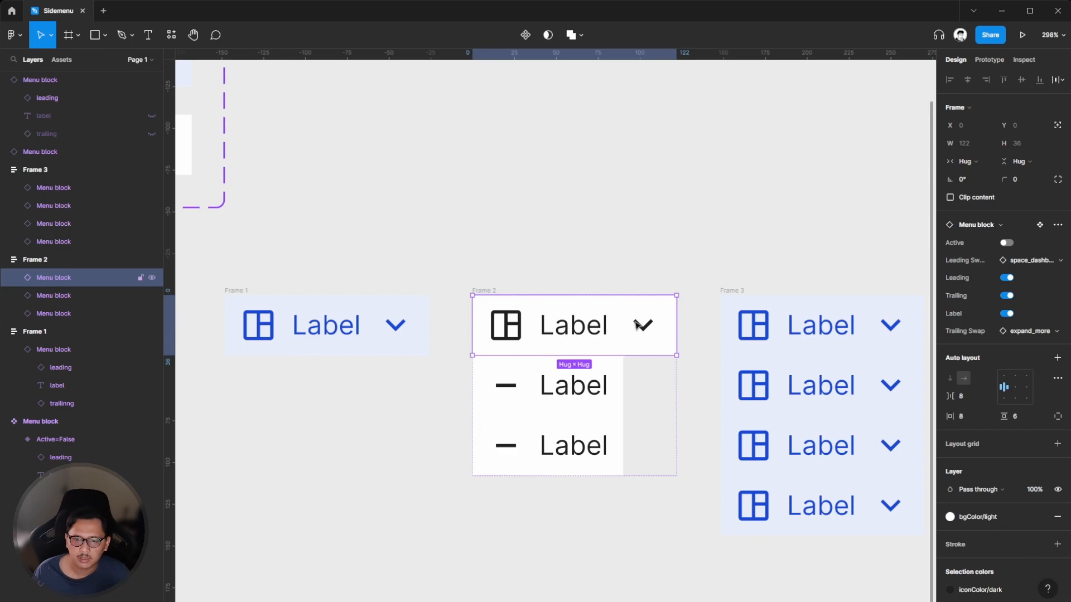
left_click(1029, 329)
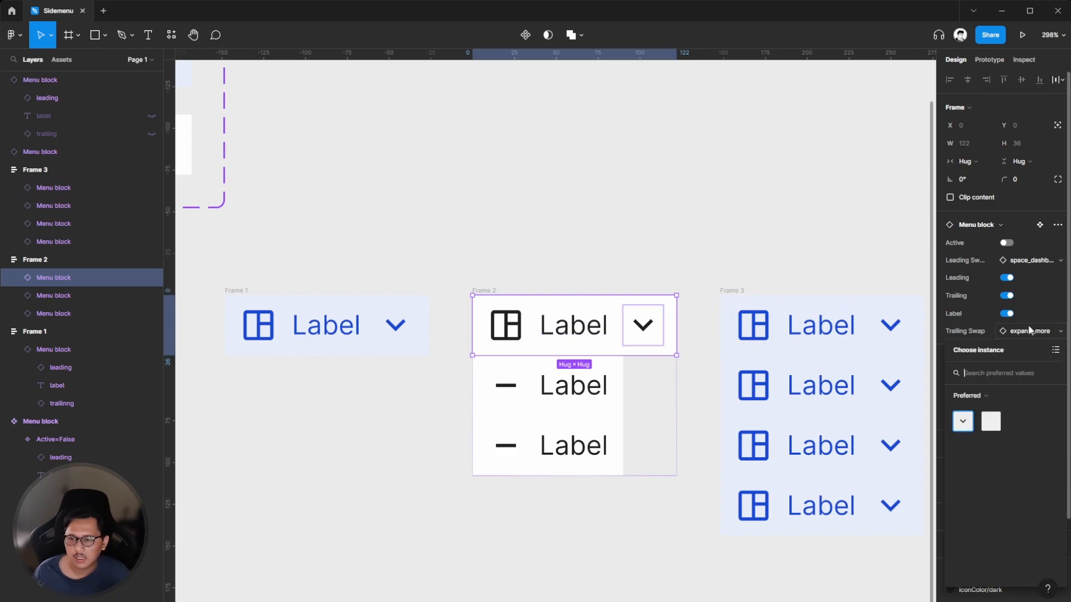
left_click(991, 422)
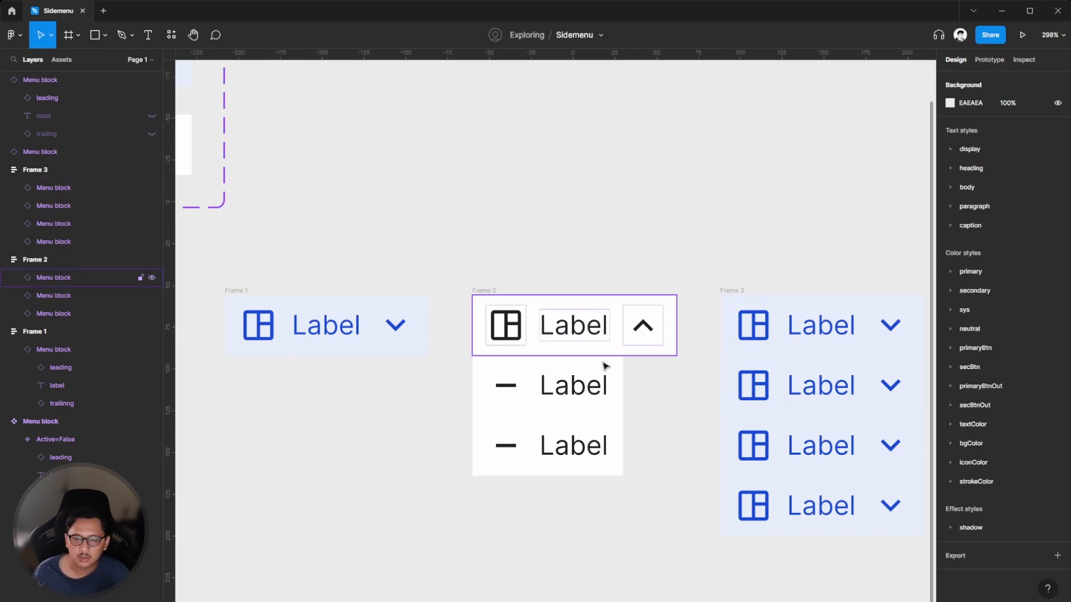
left_click(594, 395)
left_click(587, 189)
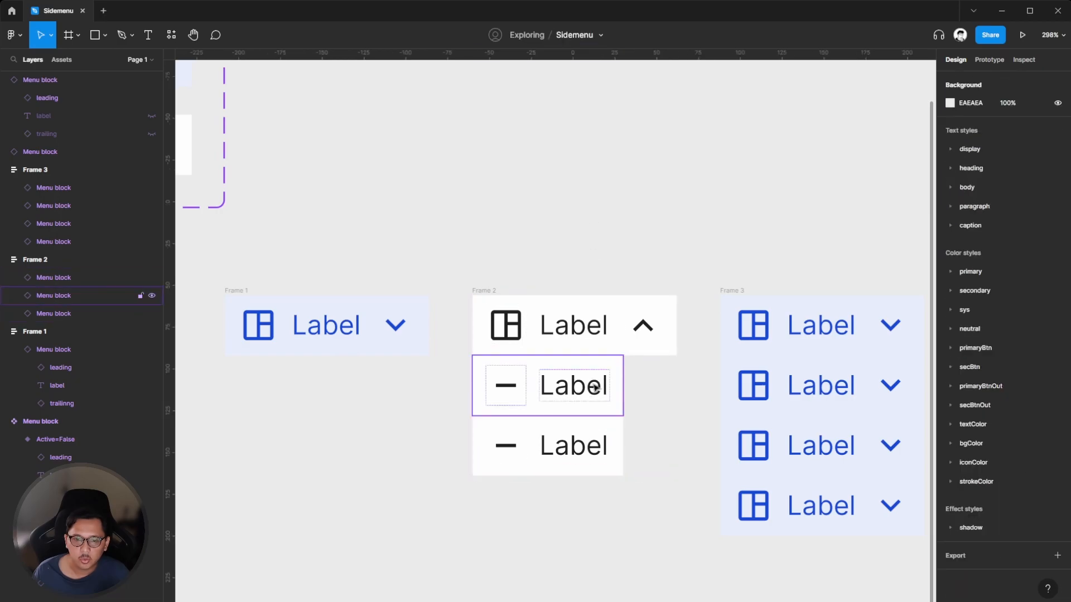
Set the width of the second and third Menu block instances in Frame 2 to Fill container.
left_click(593, 385)
left_click(586, 449, "shift")
left_click(975, 163)
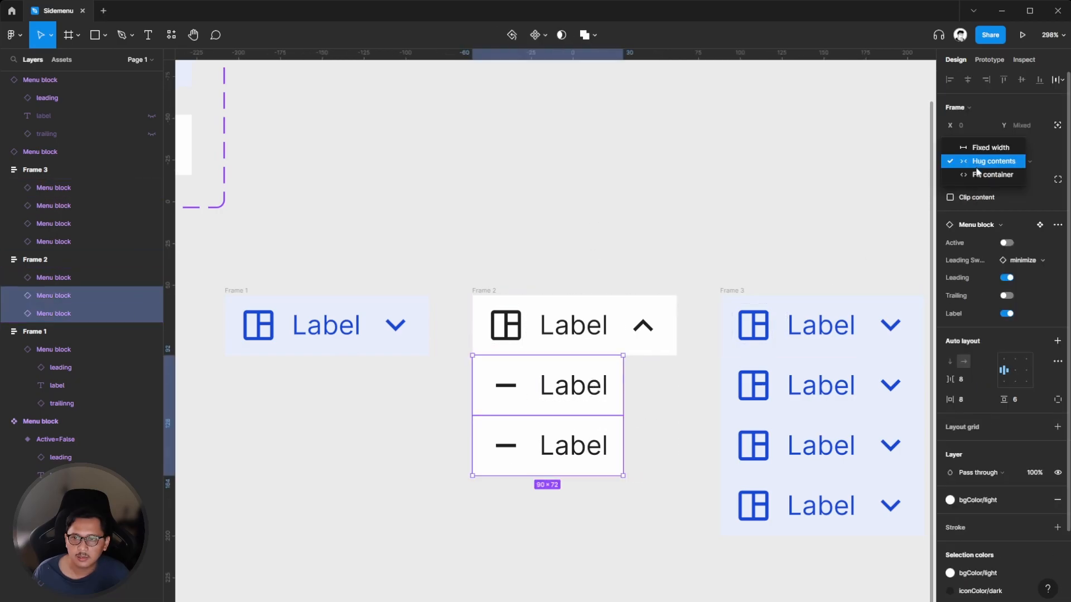
left_click(980, 176)
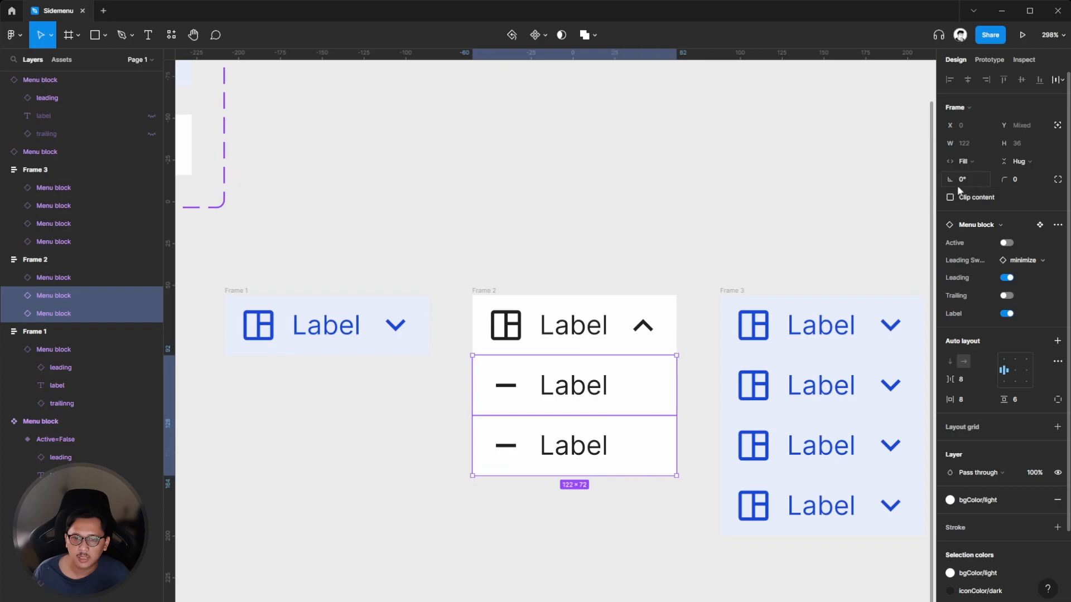
left_click(586, 239)
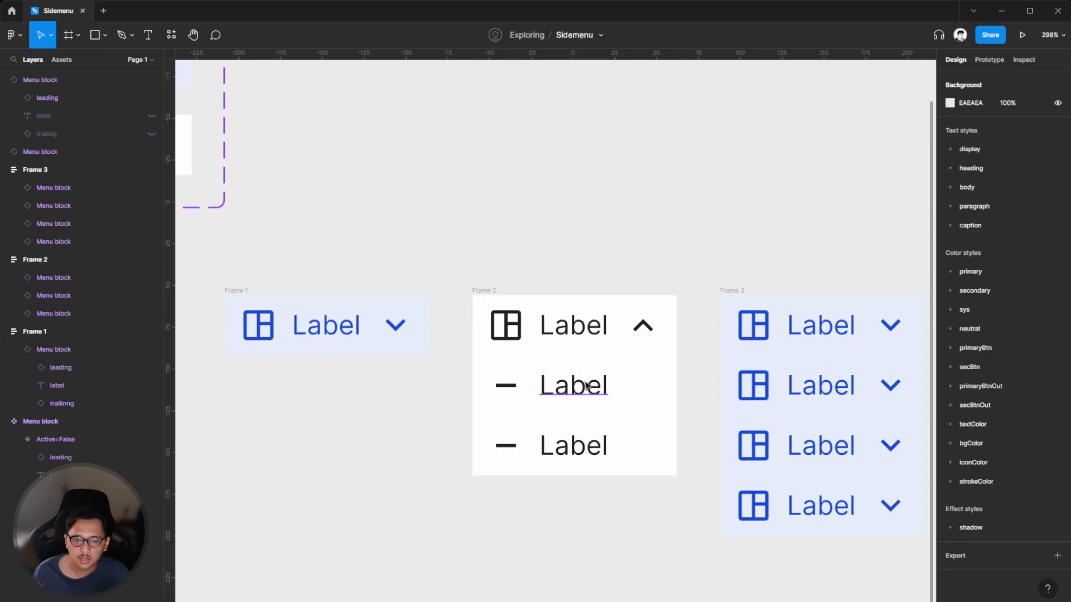
left_click(587, 385, "ctrl")
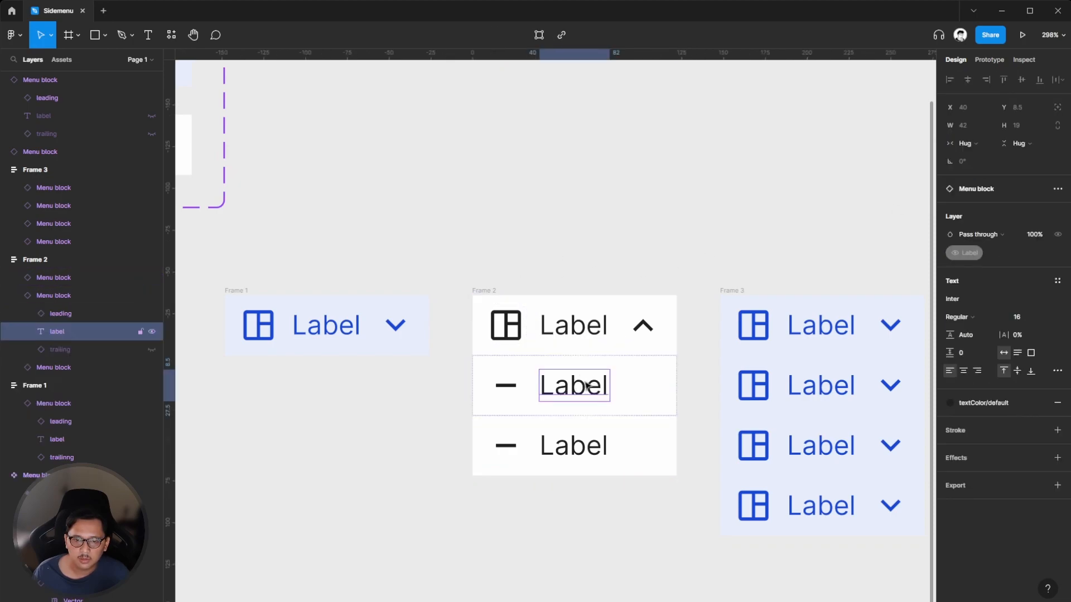
left_click(587, 445, "ctrl+shift")
left_click(707, 132)
left_click(576, 384, "ctrl")
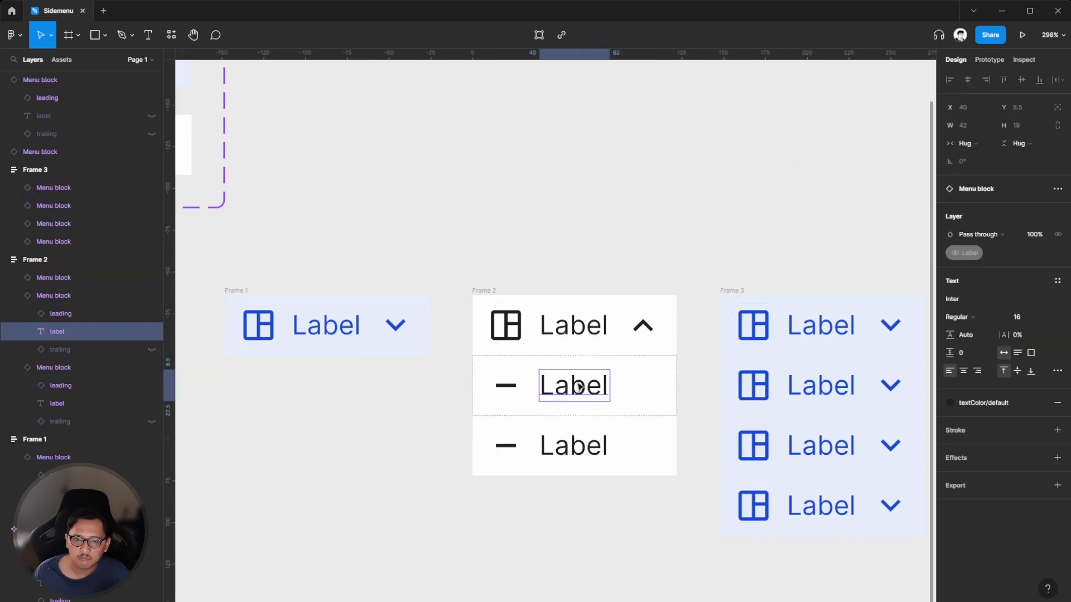
key("f")
key("v")
left_click(612, 239)
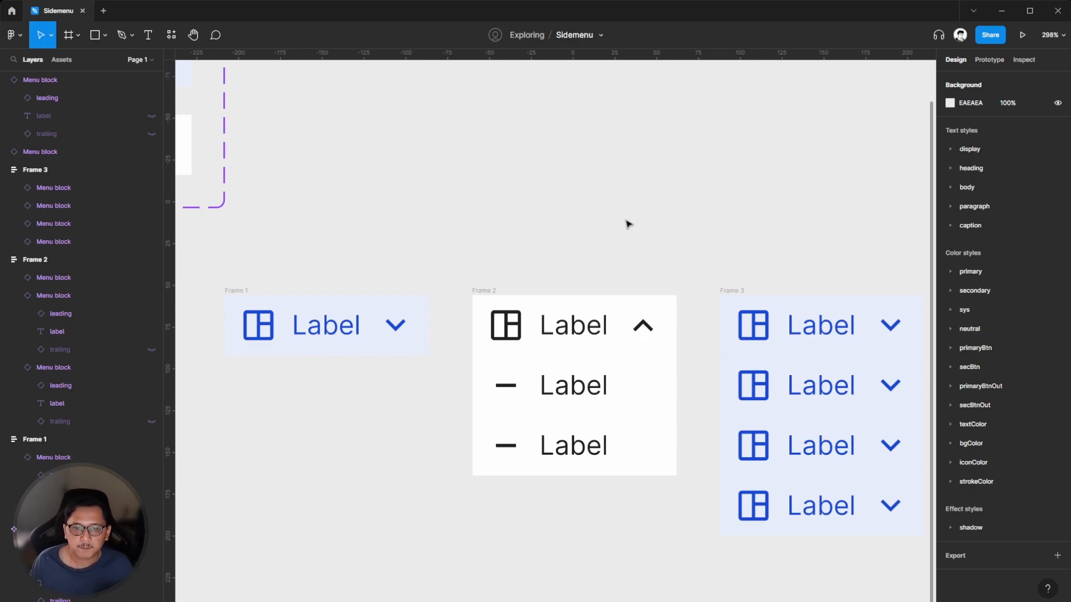
Move Frame 2 slightly closer to Frame 1, to about X -71.
left_click(483, 289)
left_click_drag(483, 289, 473, 302)
key("Escape")
Turn on the Active property for the second Menu block instance in Frame 2.
scroll(583, 245, "right", 3)
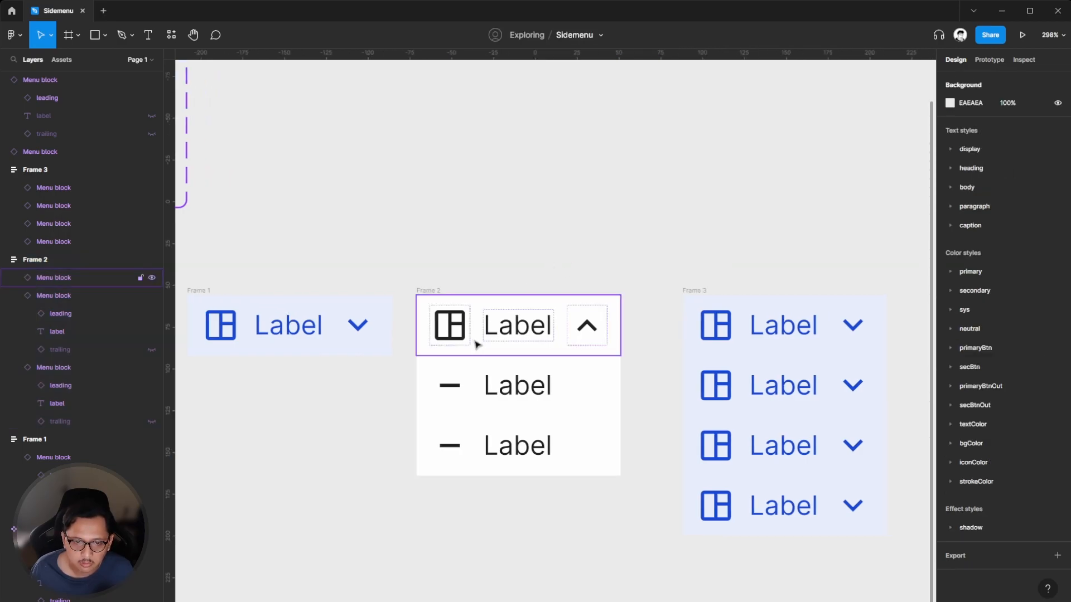
left_click(478, 385)
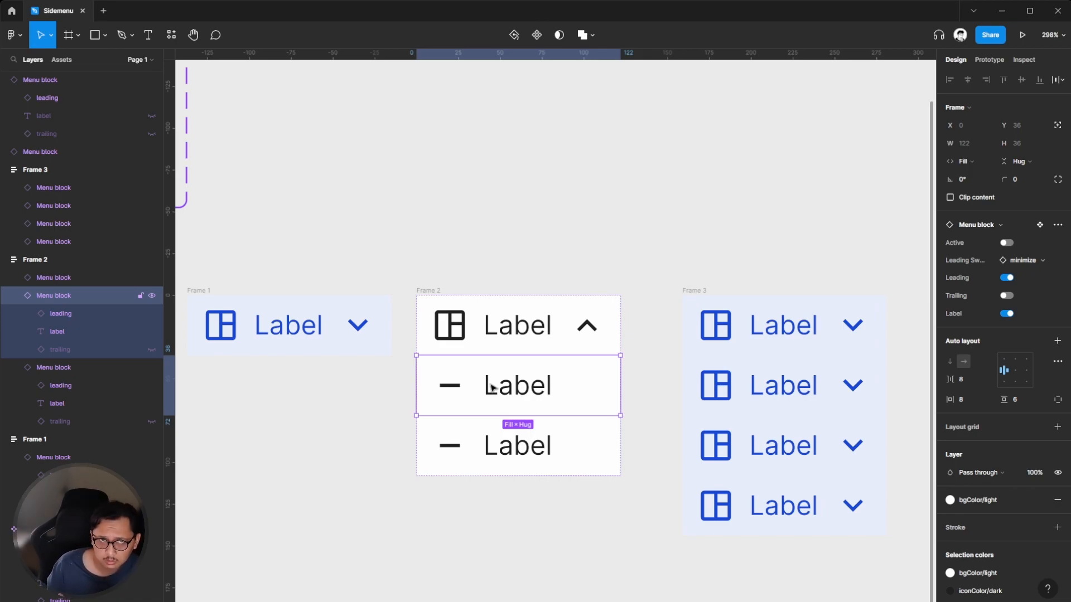
left_click(1007, 242)
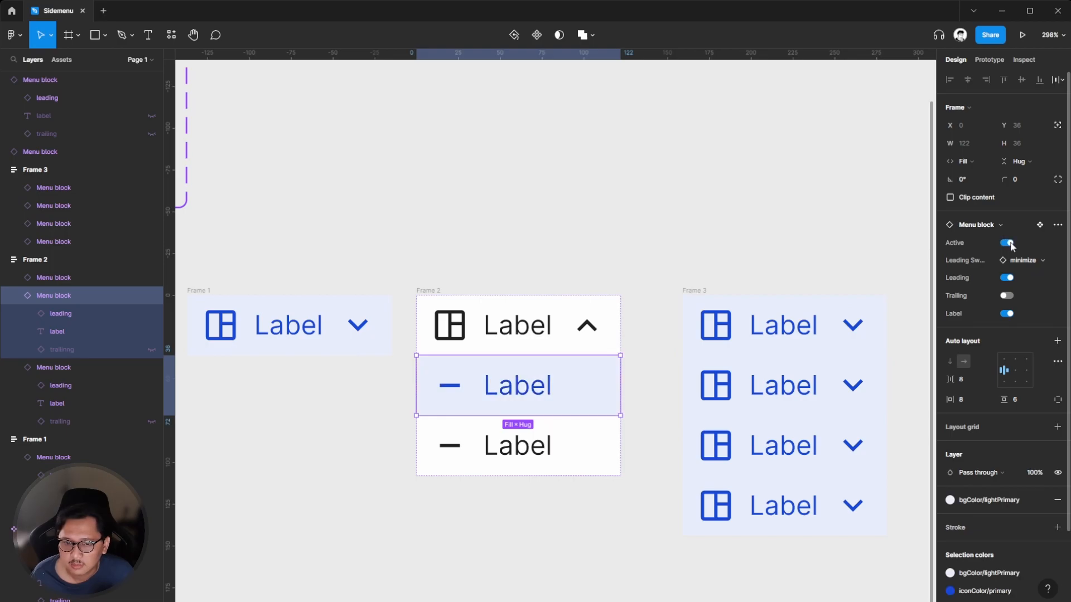
left_click(520, 269)
Delete Frame 3 with its four active Menu block instances.
scroll(470, 262, "down", 2)
scroll(470, 263, "right", 4)
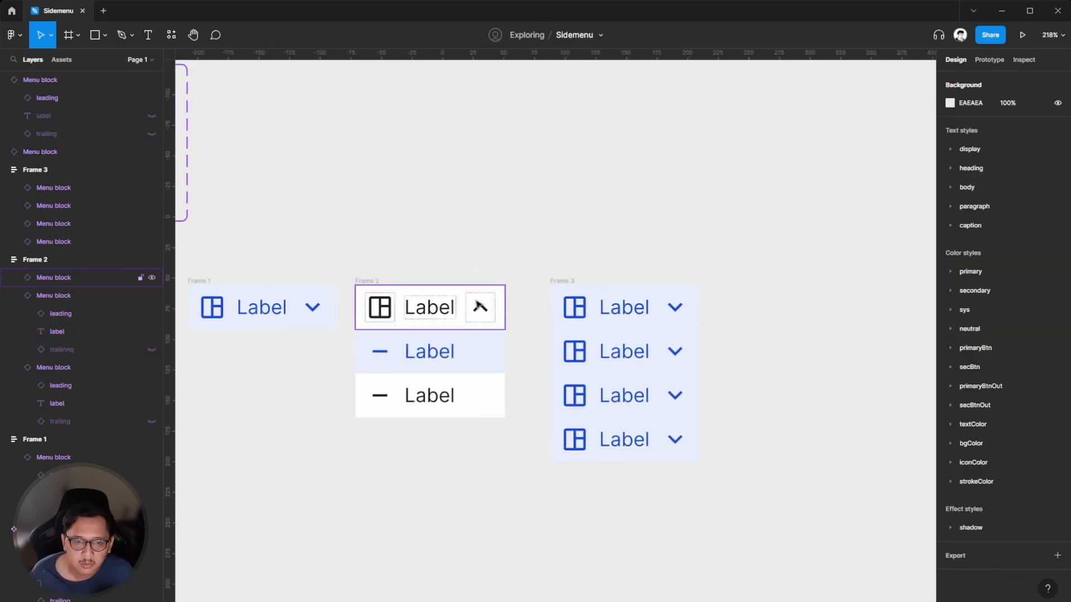
scroll(480, 306, "left", 1)
scroll(536, 282, "left", 4)
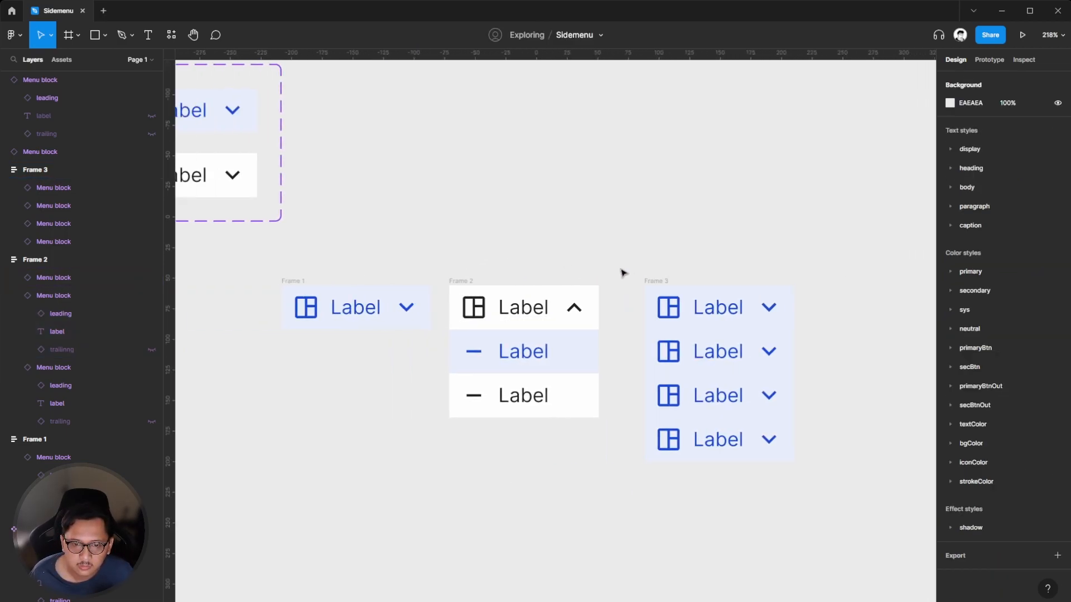
scroll(622, 270, "up", 2)
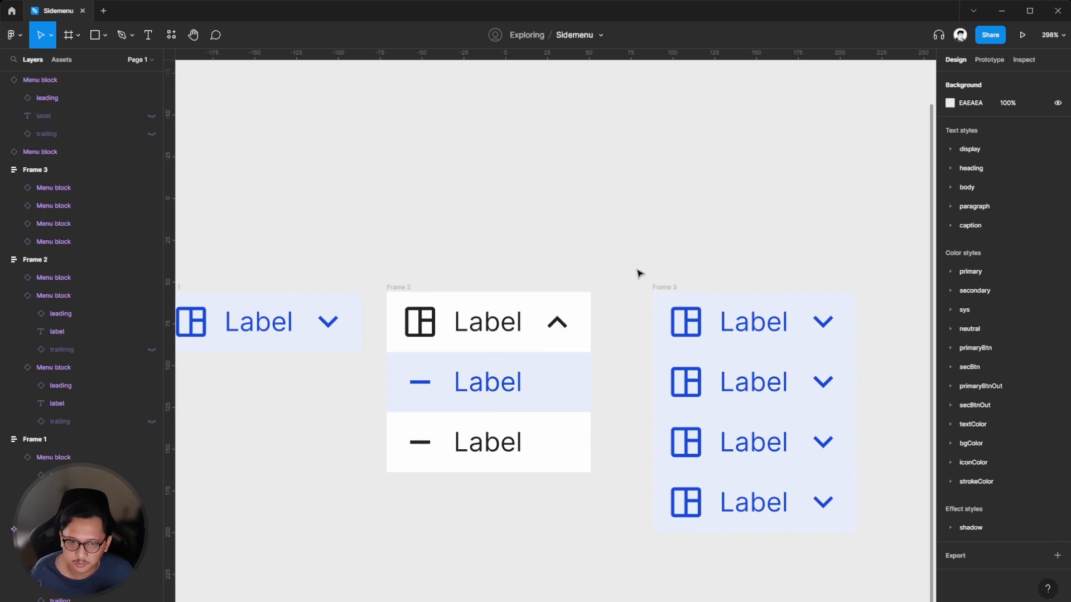
left_click(657, 286)
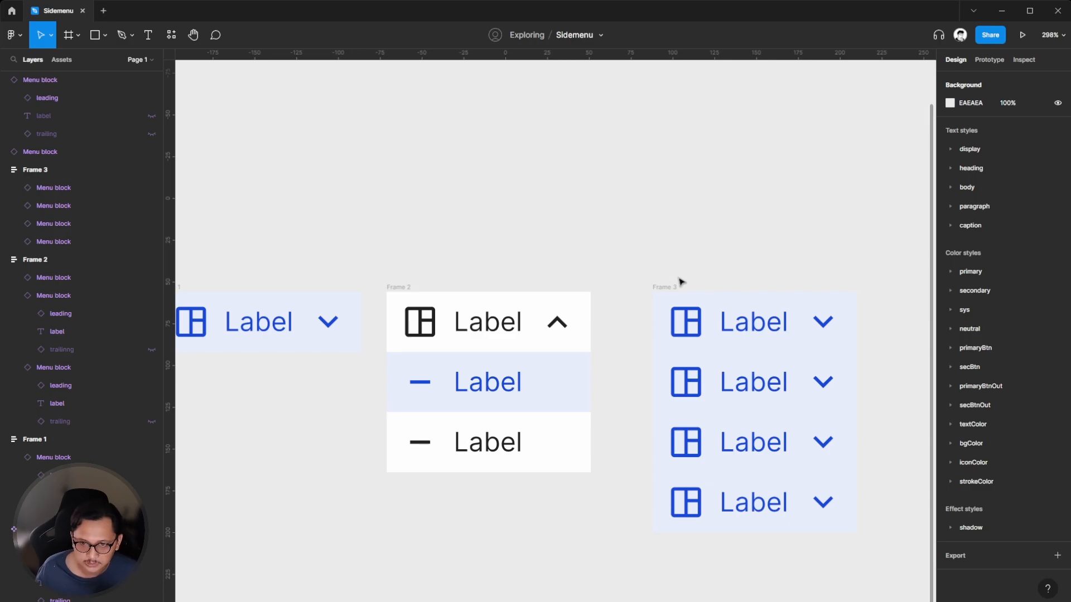
left_click(666, 287)
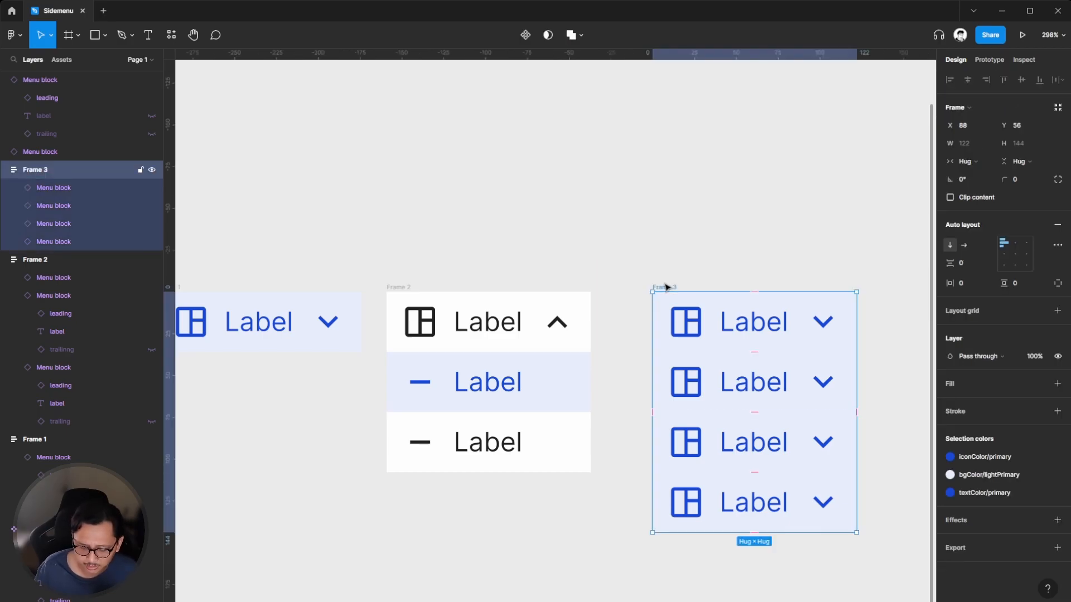
key("Delete")
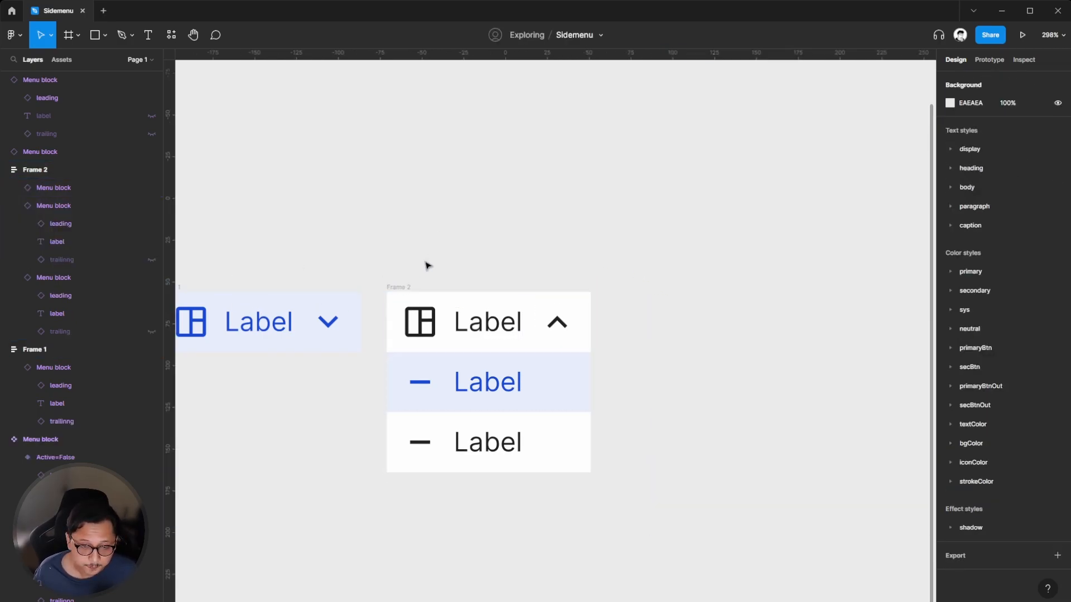
Place a copy of Frame 2 to its right and duplicate the copy's last Menu block instance.
left_click_drag(399, 287, 684, 285)
left_click(691, 224)
key("Escape")
left_click(733, 446)
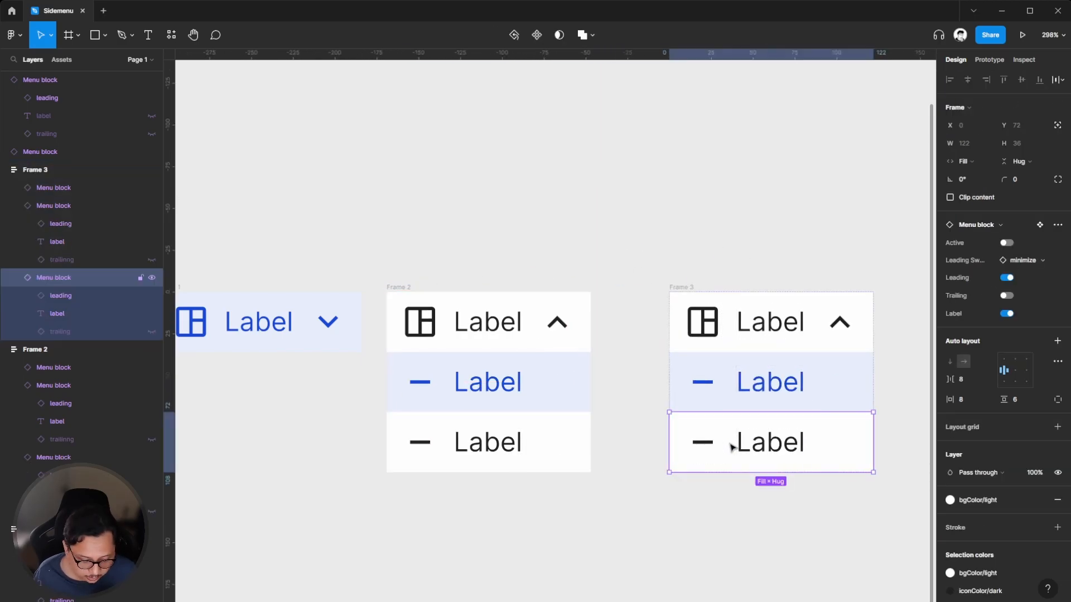
key("ctrl+d")
left_click(667, 313)
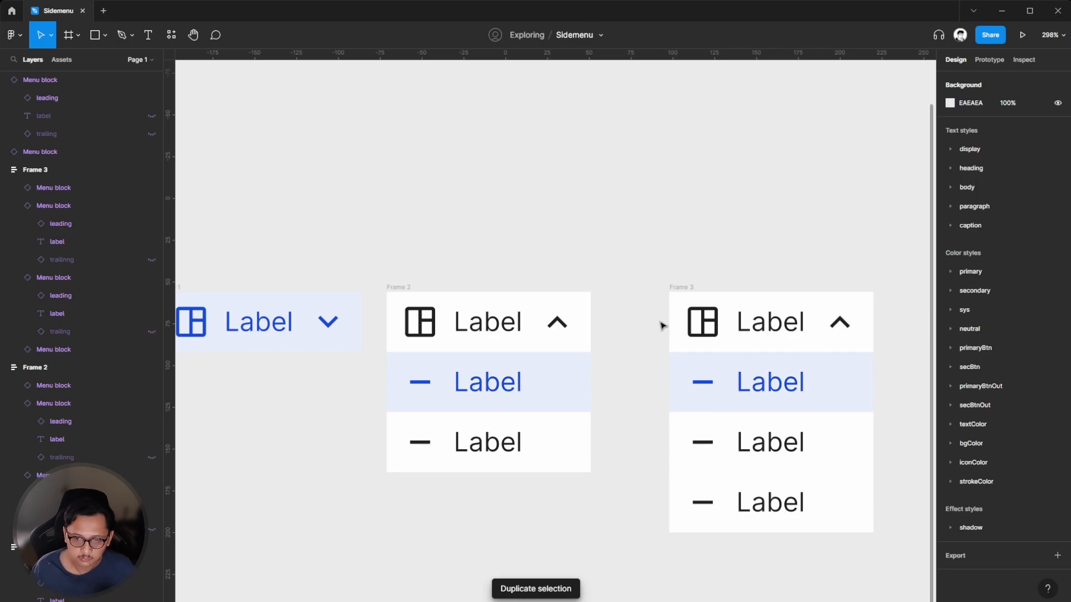
Combine Frames 1 to 3 into a component set, place it beside the Menu block set at about X -142, Y -110, and select it.
scroll(697, 253, "down", 4)
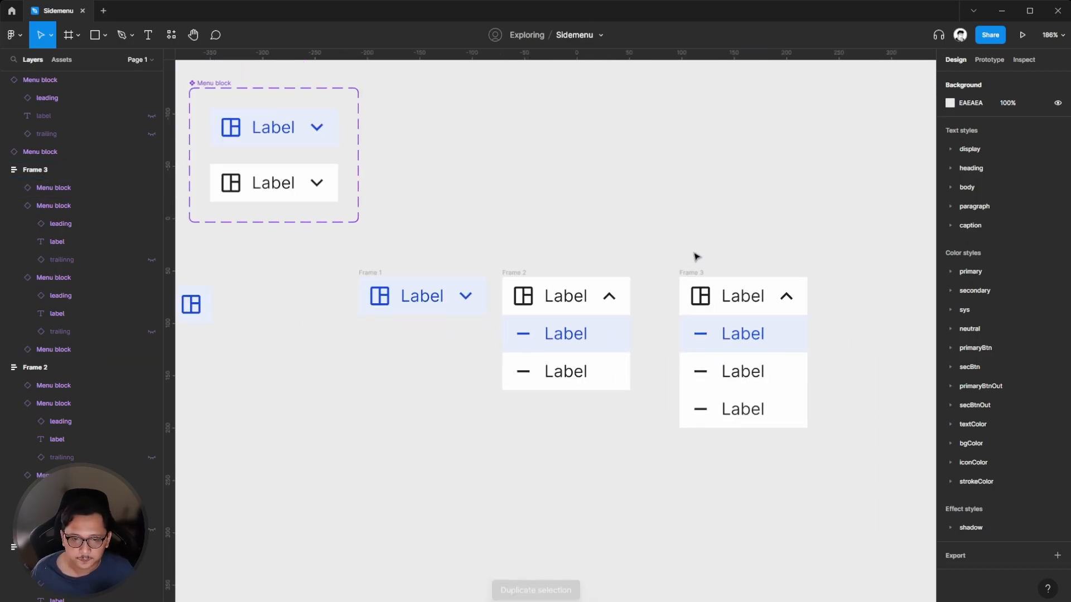
left_click_drag(332, 252, 839, 481)
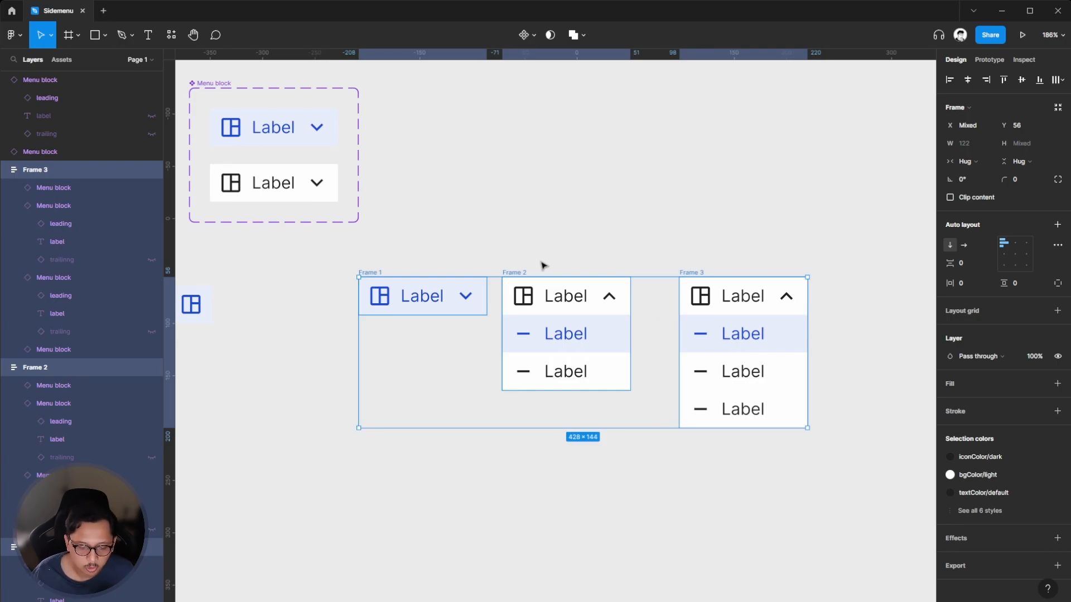
left_click(533, 36)
left_click(531, 91)
left_click(387, 239)
left_click_drag(388, 246, 452, 98)
scroll(455, 100, "up", 4)
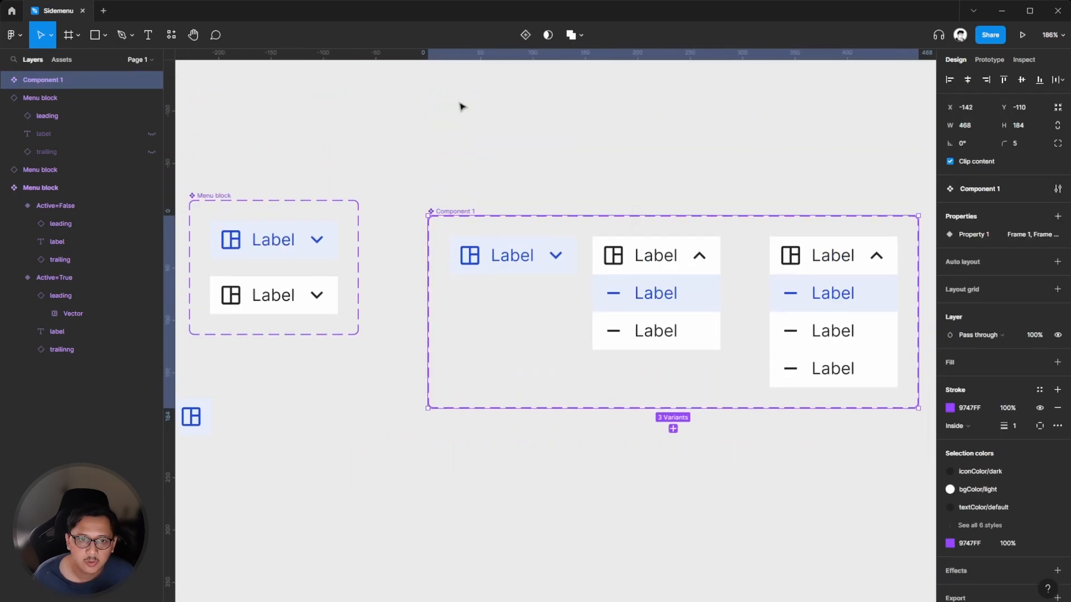
left_click(462, 106)
left_click(450, 211)
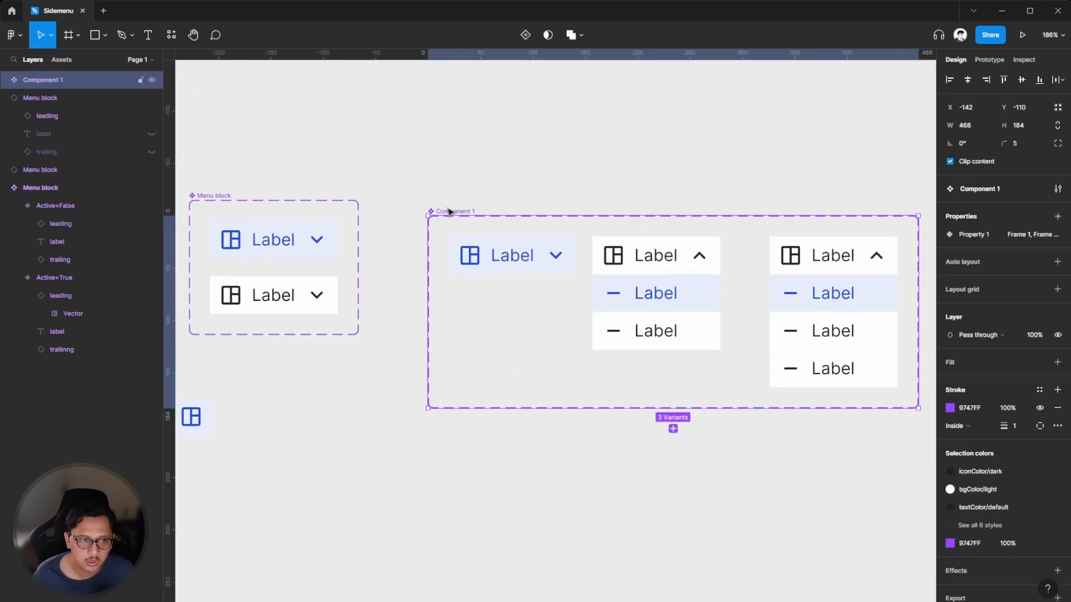
Rename the new three-variant component set as Sub-pages.
key("ctrl+r")
type("Su")
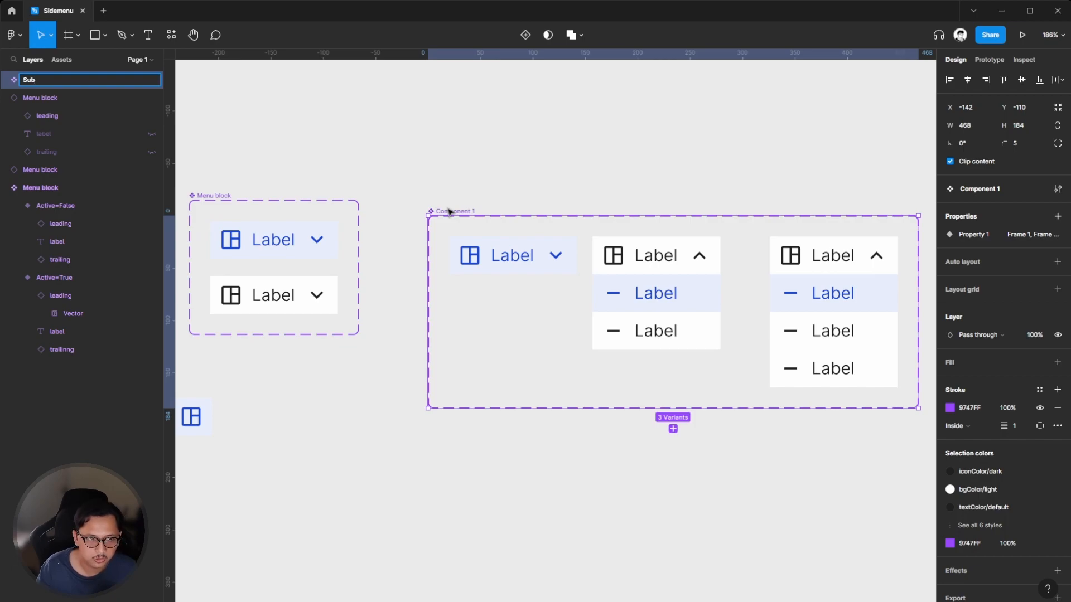
key("Return")
left_click(477, 162)
scroll(471, 159, "right", 2)
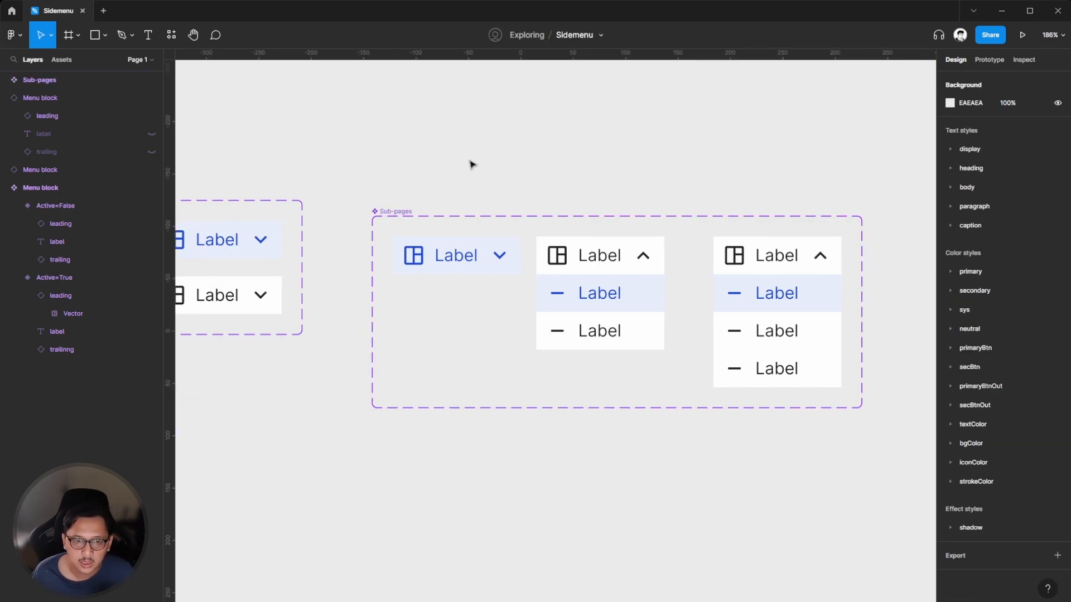
Move the Sub-pages component set slightly up and right to about X -138, Y -130.
left_click(435, 275)
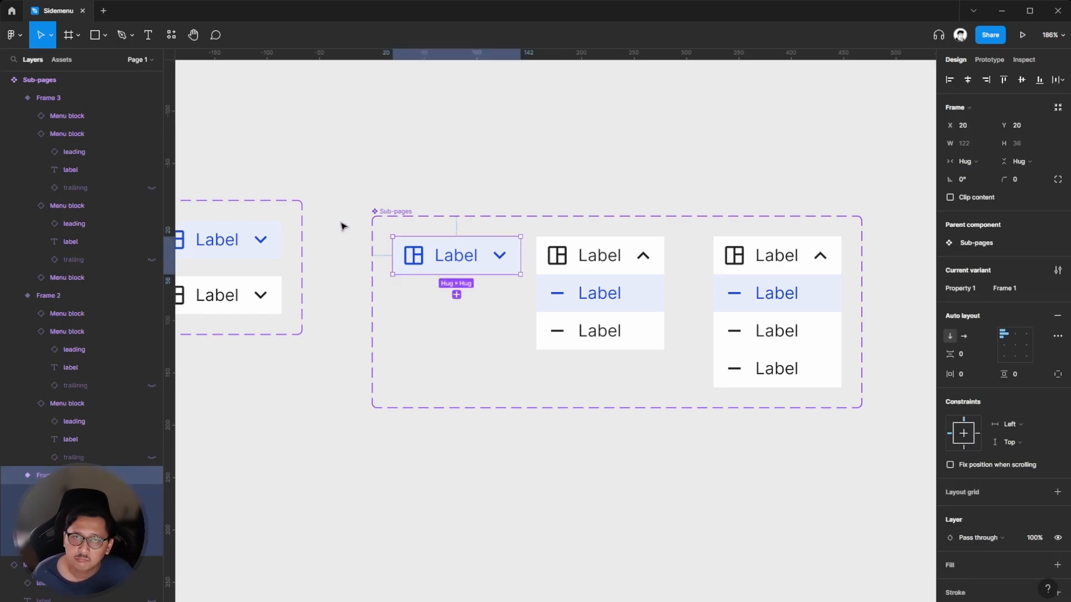
left_click(382, 163)
left_click_drag(393, 211, 398, 190)
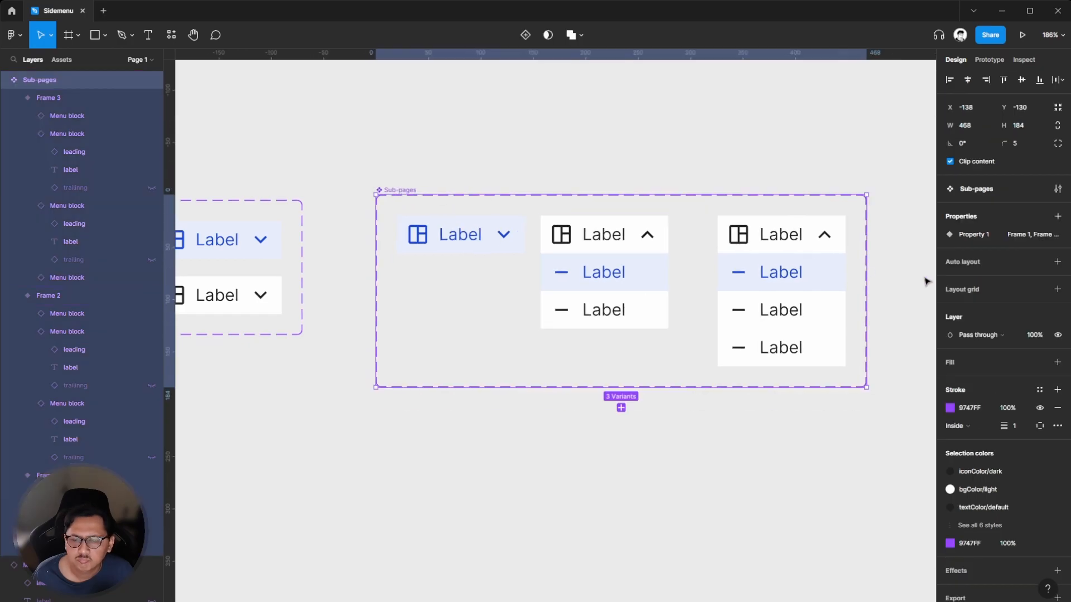
Rename the Sub-pages variant property as How many.
double_click(984, 235)
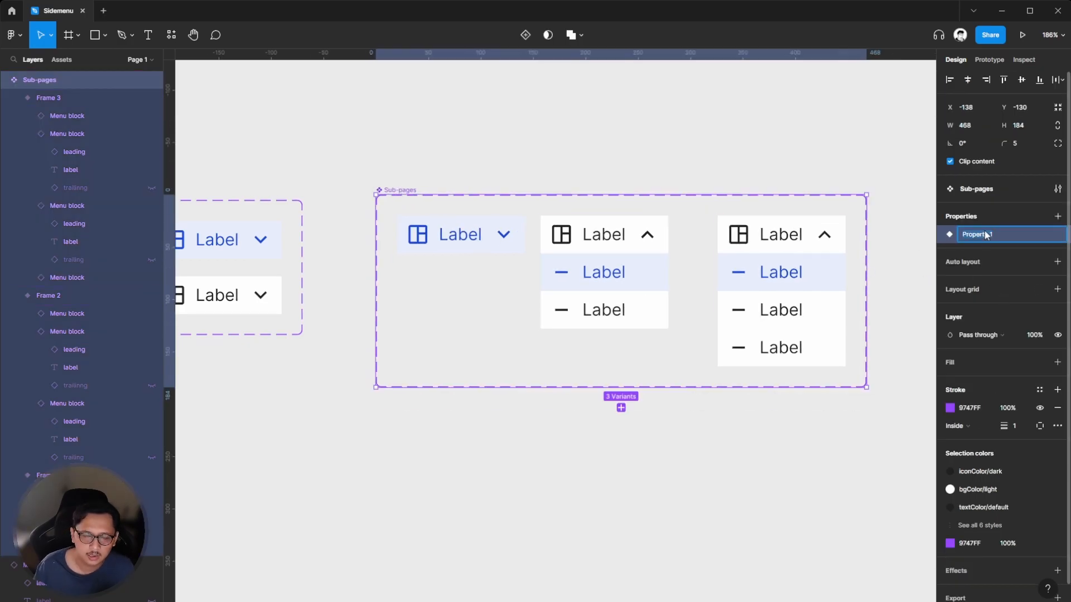
type("How many")
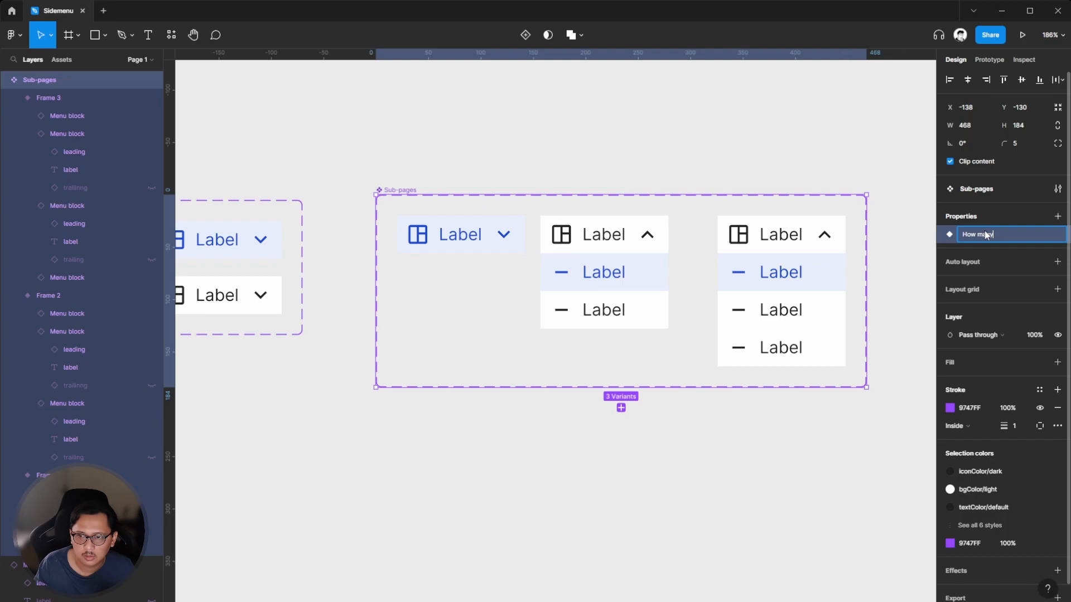
key("Return")
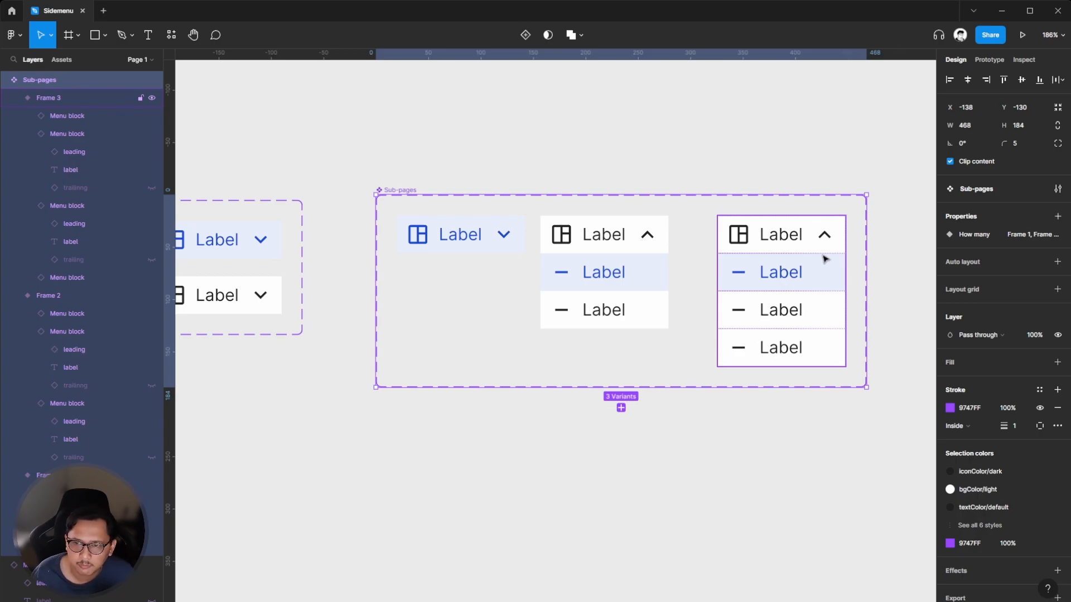
left_click(569, 161)
Set the How many value of the collapsed single-block variant to 1.
left_click(491, 236)
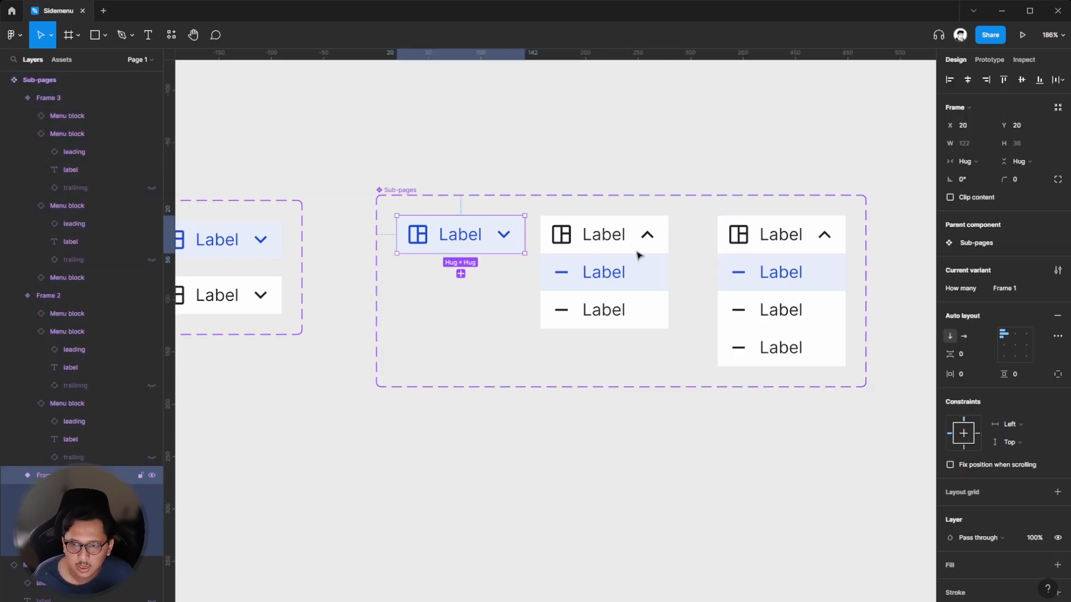
left_click(1017, 289)
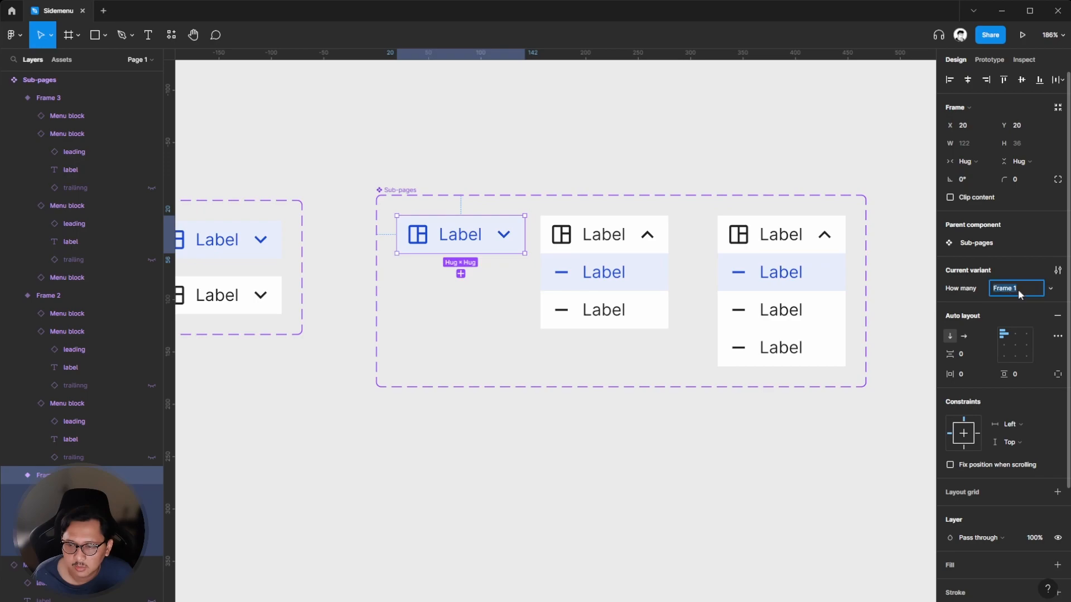
type("1")
key("Return")
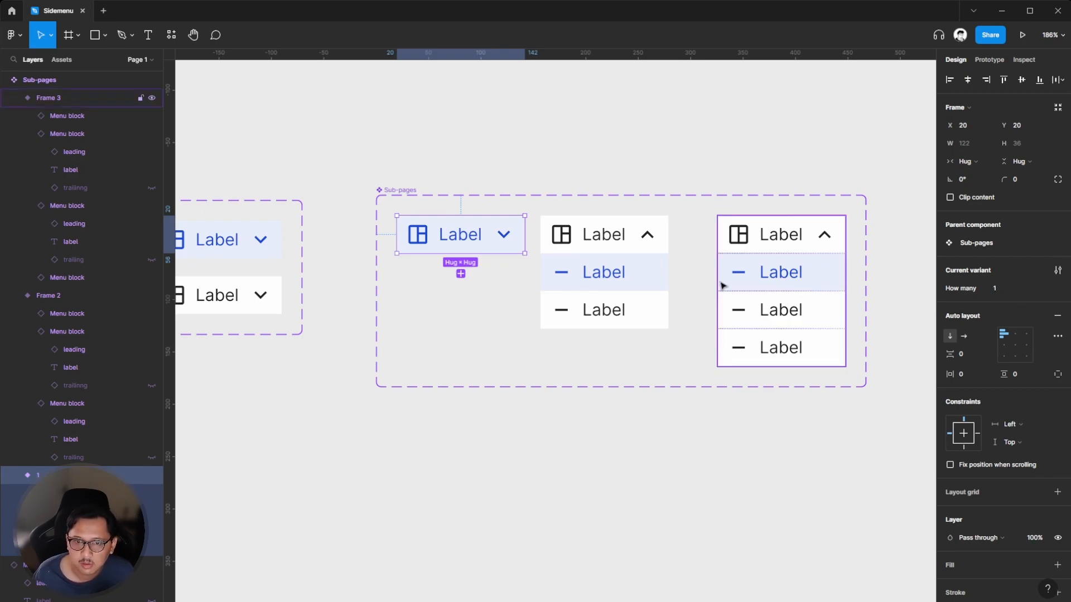
Set the How many value of the expanded variant with two sub-items to 2.
left_click(627, 289)
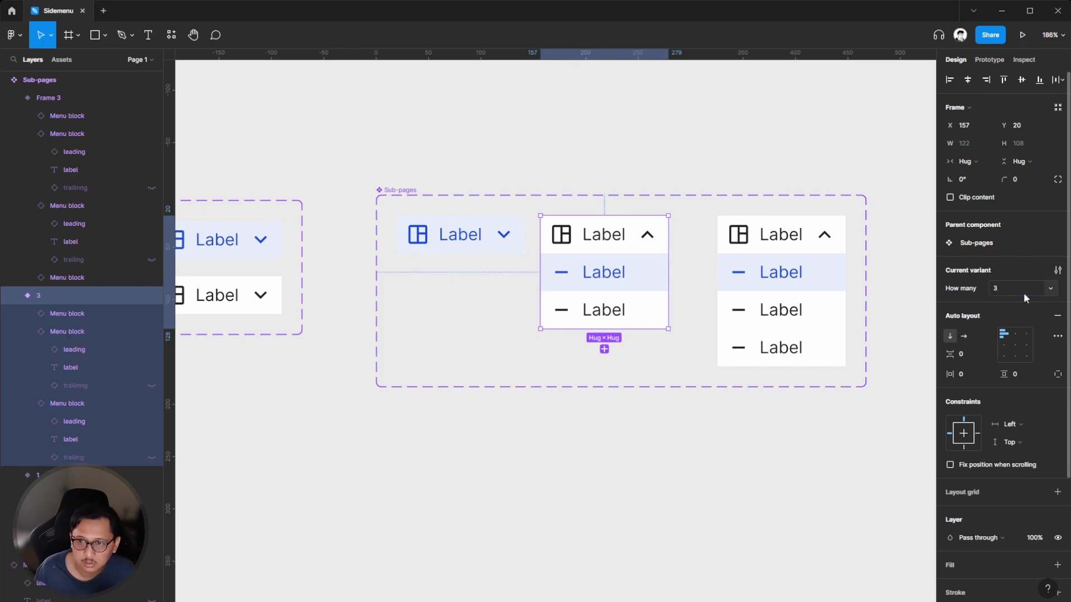
left_click(774, 292)
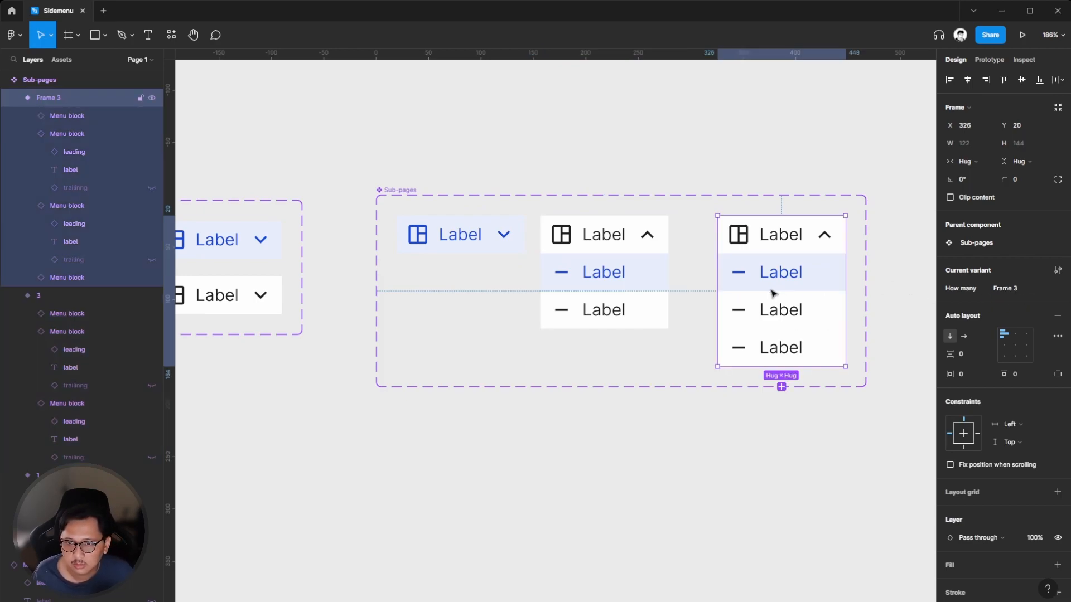
left_click(622, 291)
left_click(1010, 289)
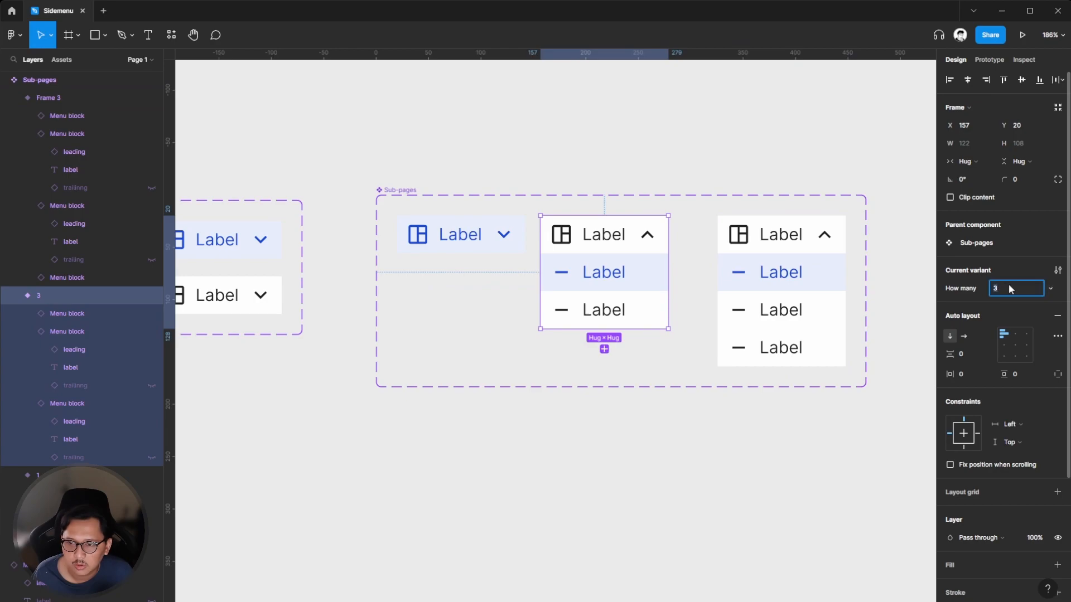
type("2")
key("Return")
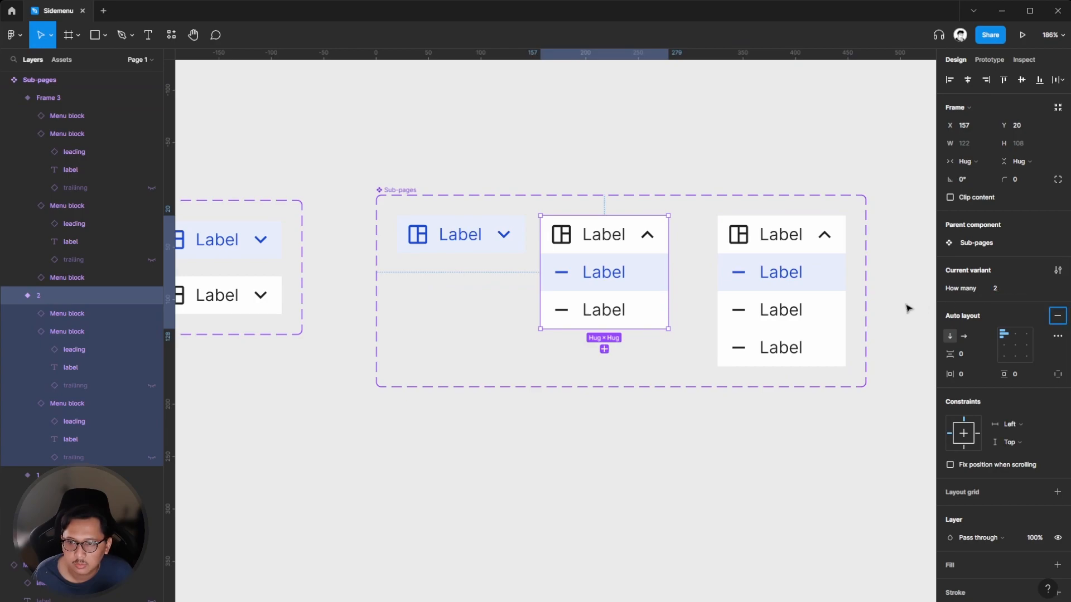
Set the How many value of the variant with three sub-items to 3.
left_click(779, 286)
type("3")
key("Return")
left_click(535, 151)
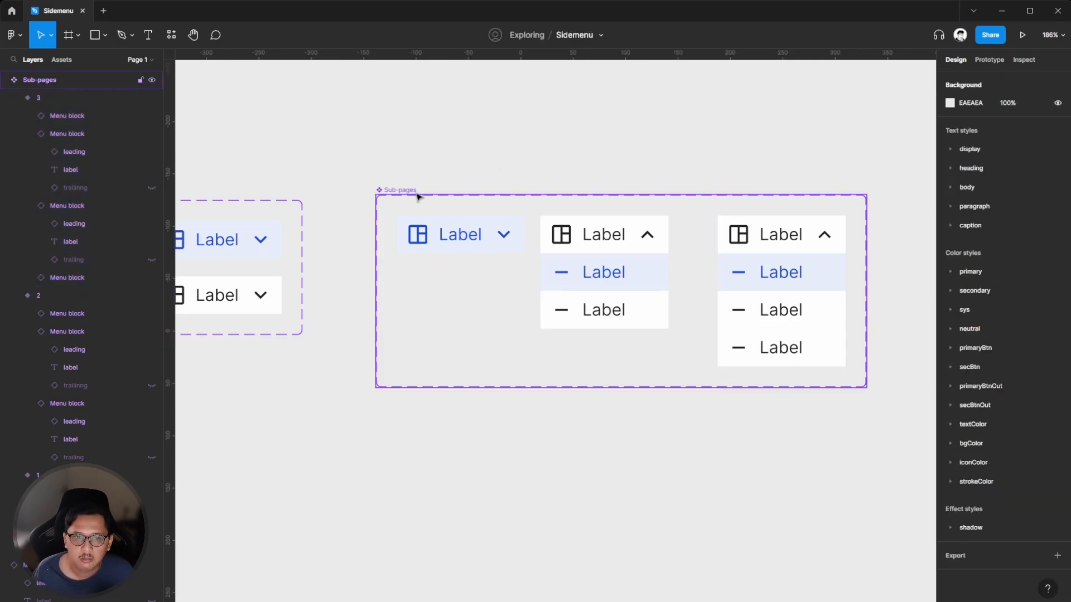
Place an instance of the collapsed Sub-pages variant below the component set and switch its How many value to 2.
left_click_drag(480, 239, 457, 485)
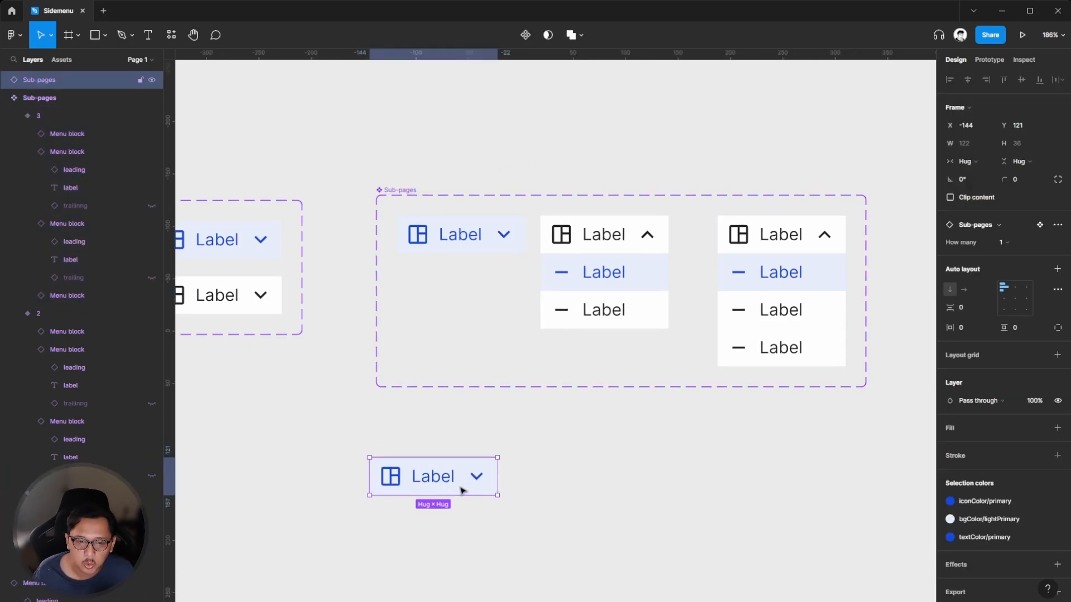
left_click(1023, 241)
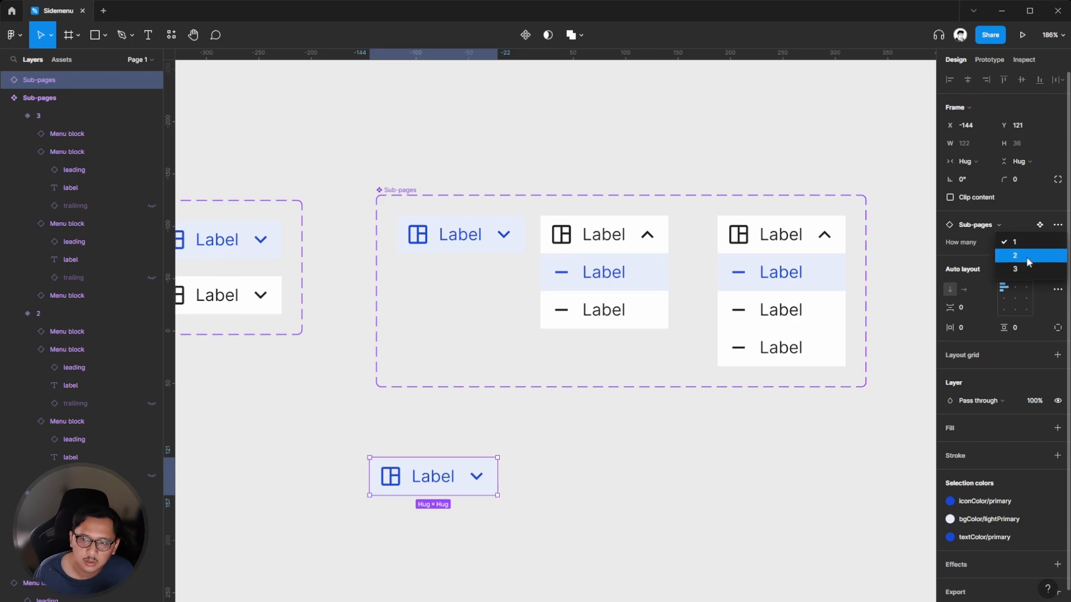
left_click(1028, 258)
left_click(623, 479)
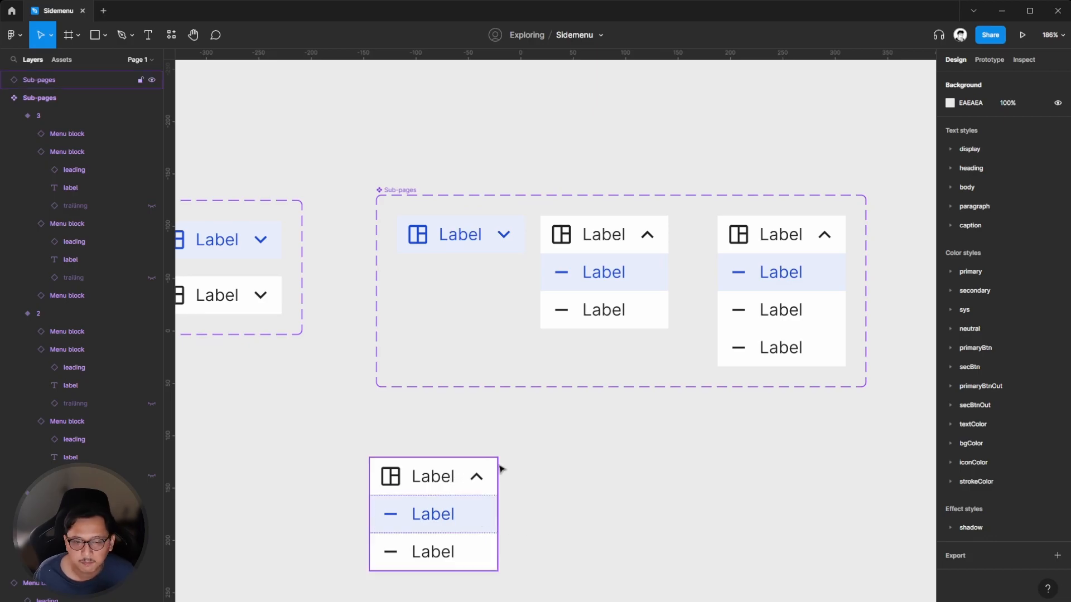
Switch the Sub-pages instance below the component set to the How many value 3.
left_click(488, 491)
left_click(1014, 245)
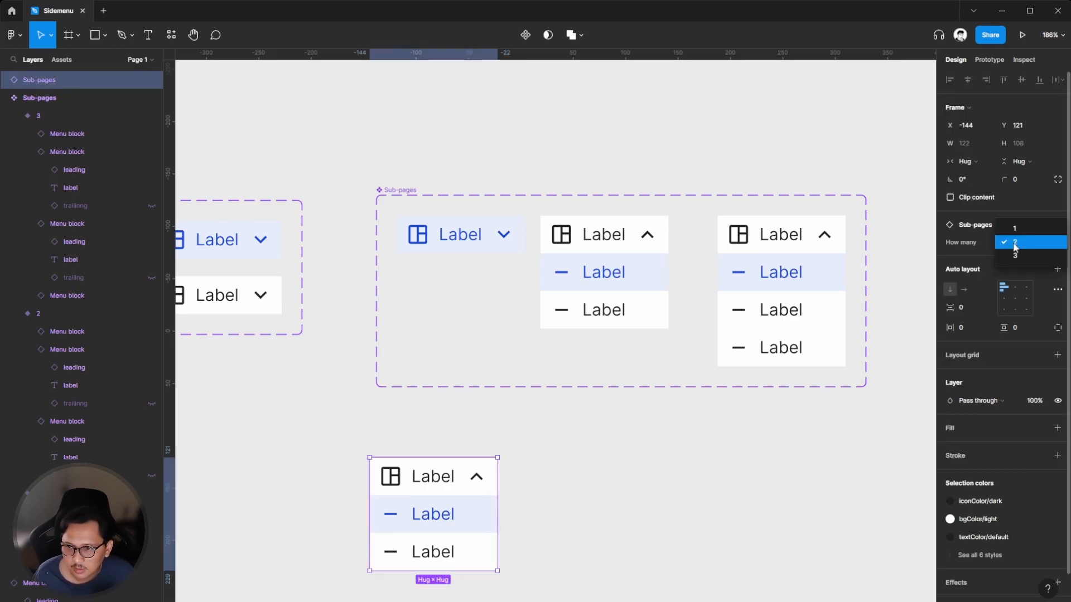
left_click(1015, 255)
left_click(600, 490)
scroll(560, 473, "down", 2)
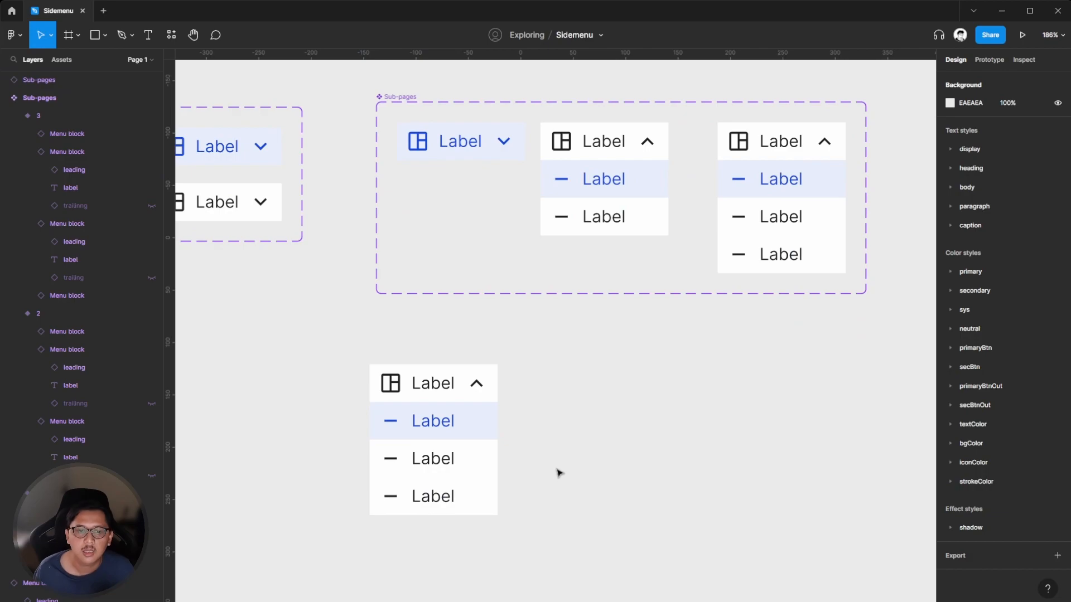
left_click(438, 440)
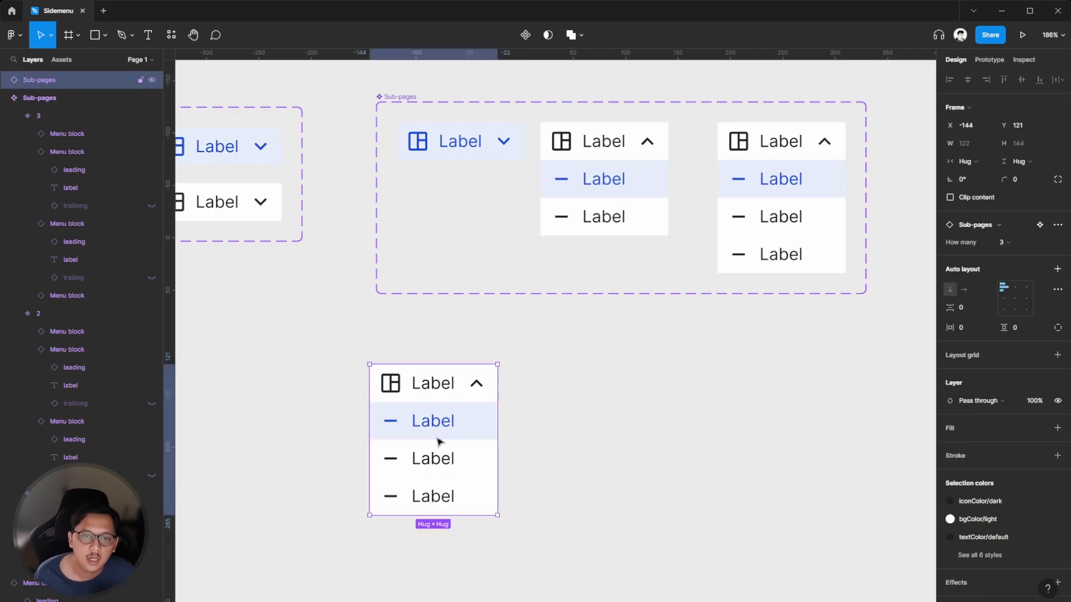
left_click(584, 385)
Review which nested instances of the Sub-pages component set can have their properties exposed.
scroll(469, 294, "up", 2)
left_click(407, 170)
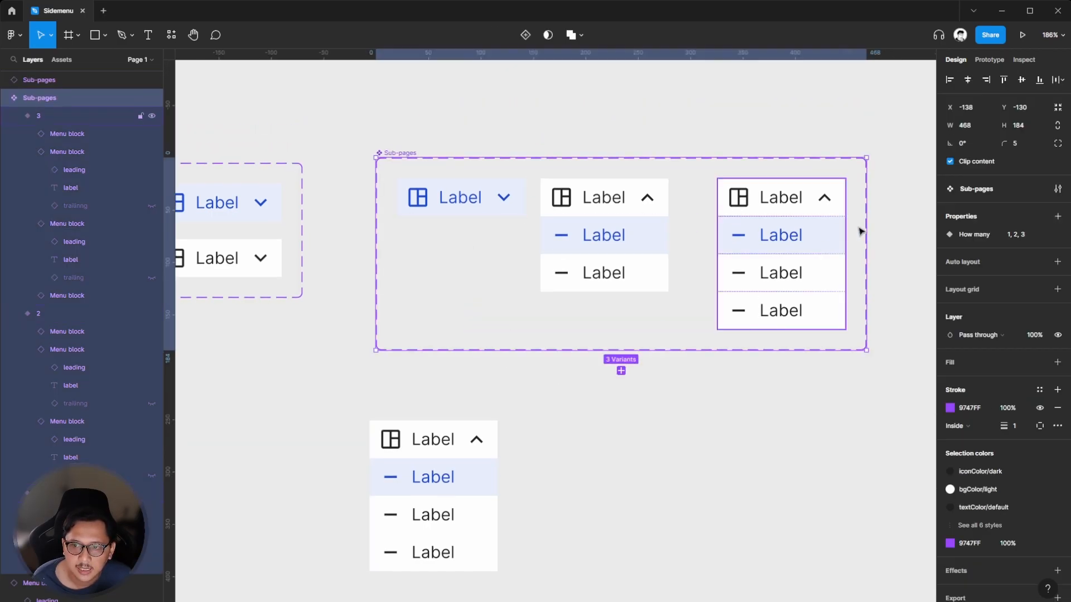
left_click(1055, 218)
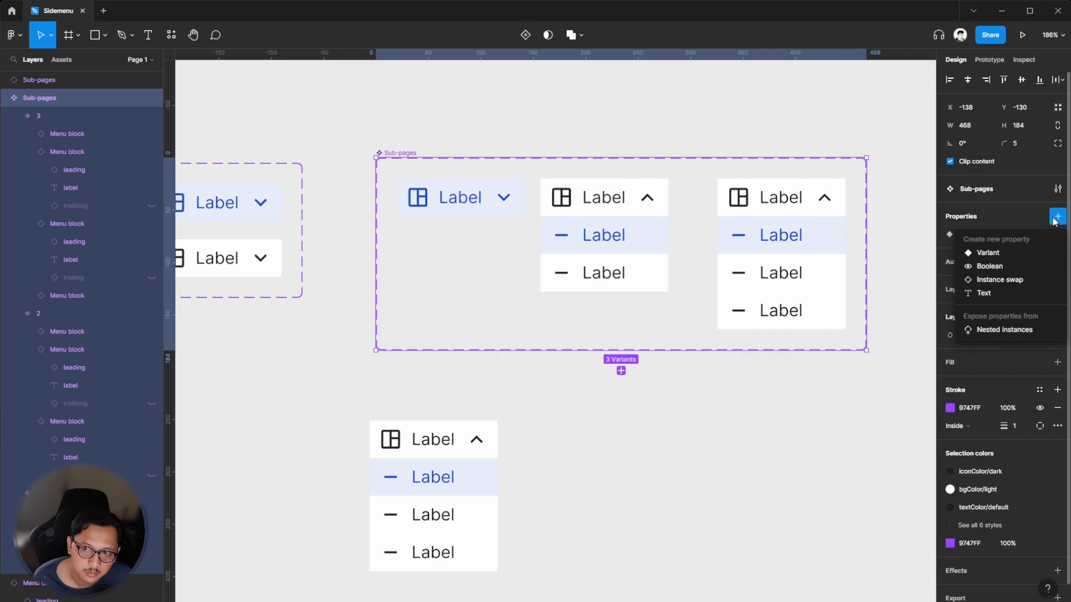
left_click(977, 331)
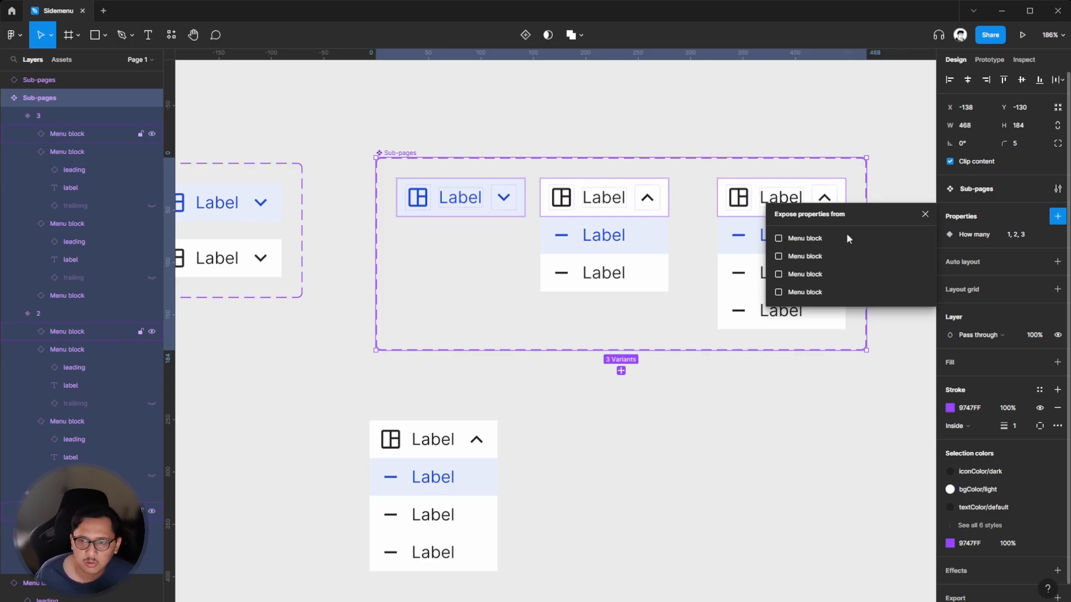
left_click(925, 214)
scroll(590, 270, "left", 2)
scroll(590, 270, "left", 3)
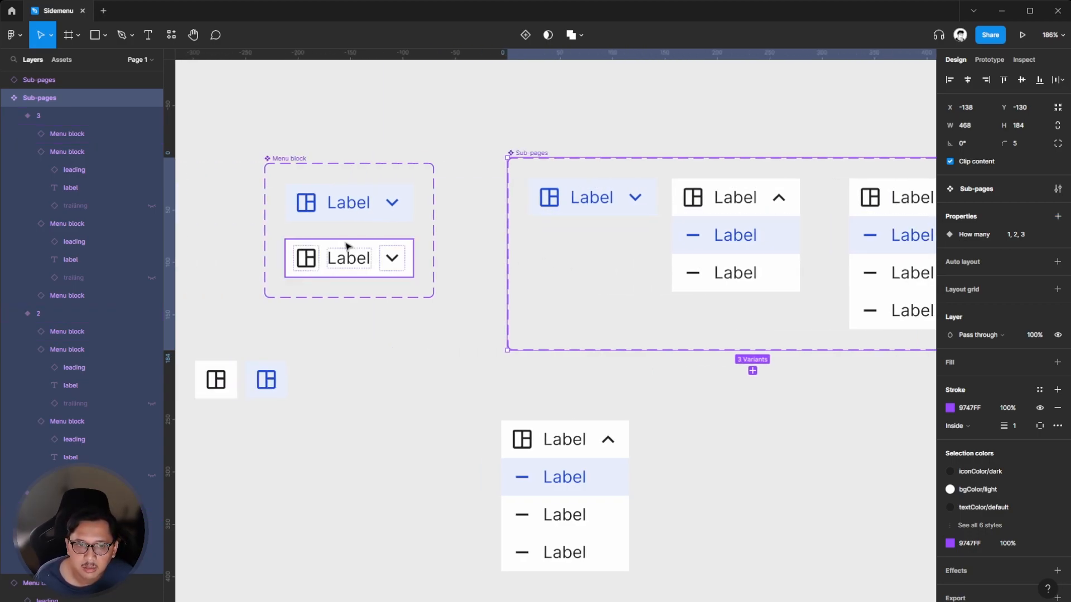
left_click(338, 218)
scroll(353, 250, "right", 5)
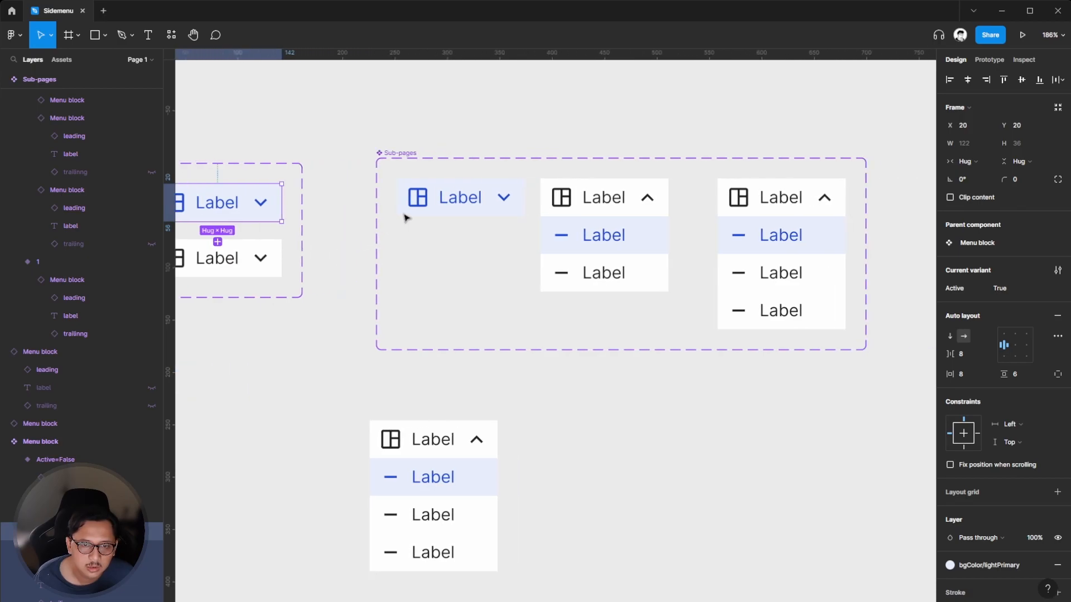
left_click(459, 210)
scroll(372, 156, "right", 2)
scroll(372, 157, "right", 1)
left_click(378, 153)
left_click(383, 209)
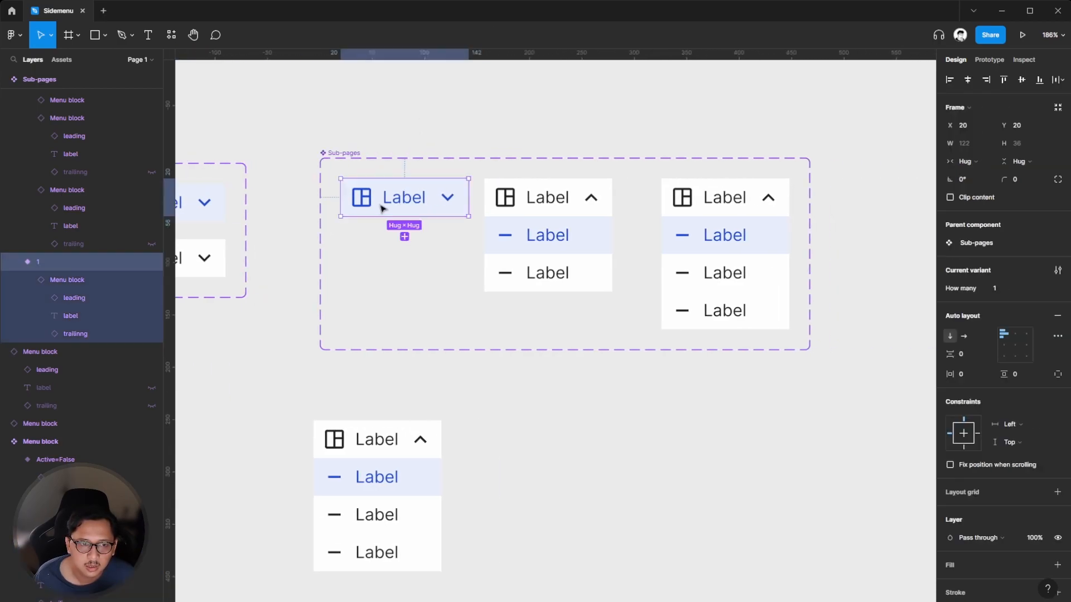
left_click(469, 136)
Rename the nested Menu block layer in Sub-pages variant 1 as Menu block 1.
left_click(420, 188)
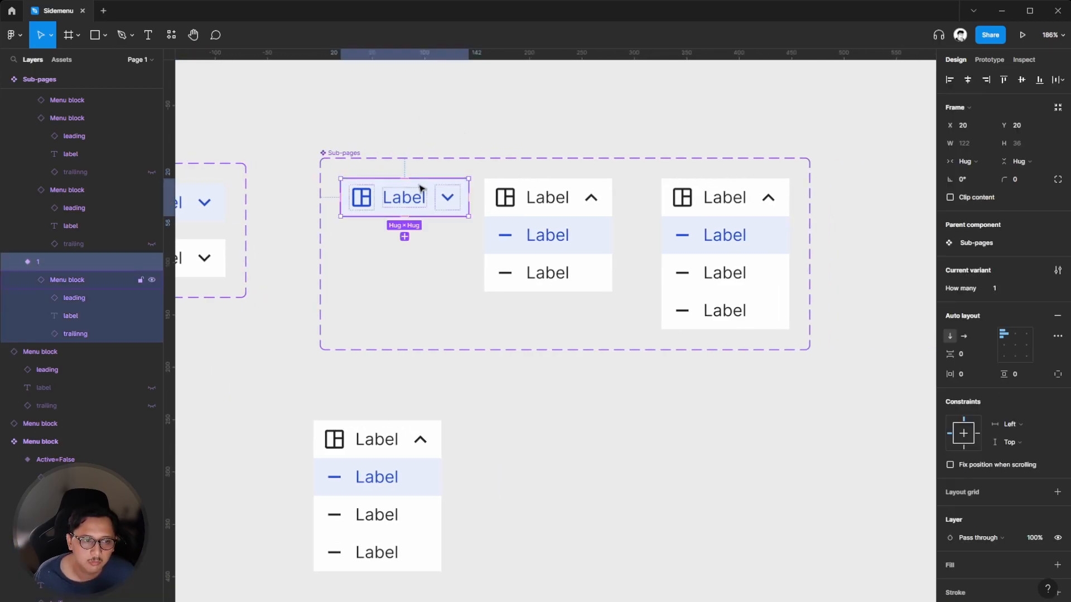
key("Return")
key("ctrl+r")
key("Right")
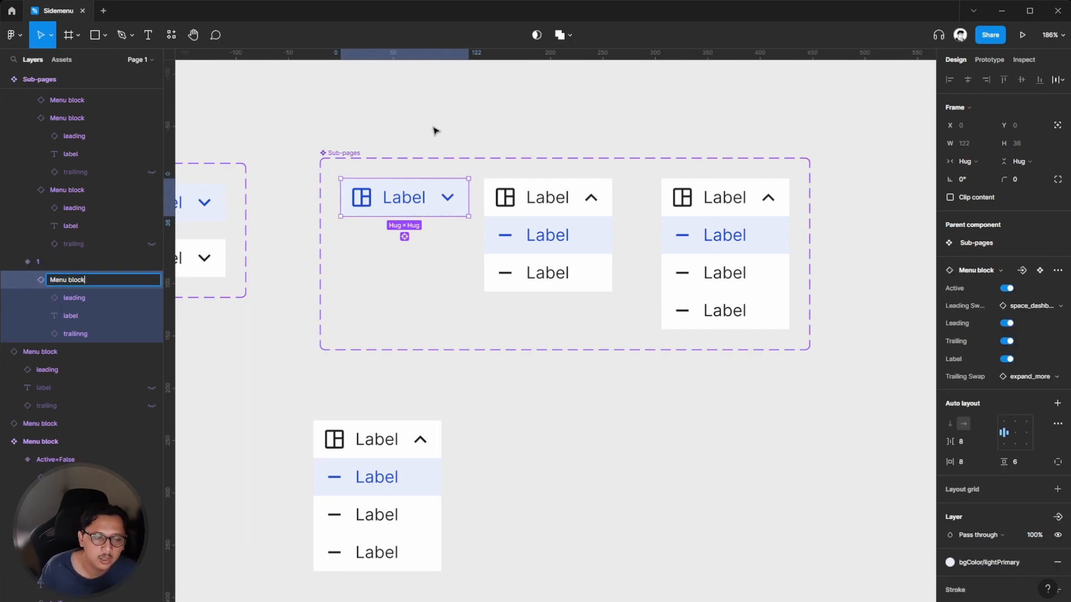
key("Return")
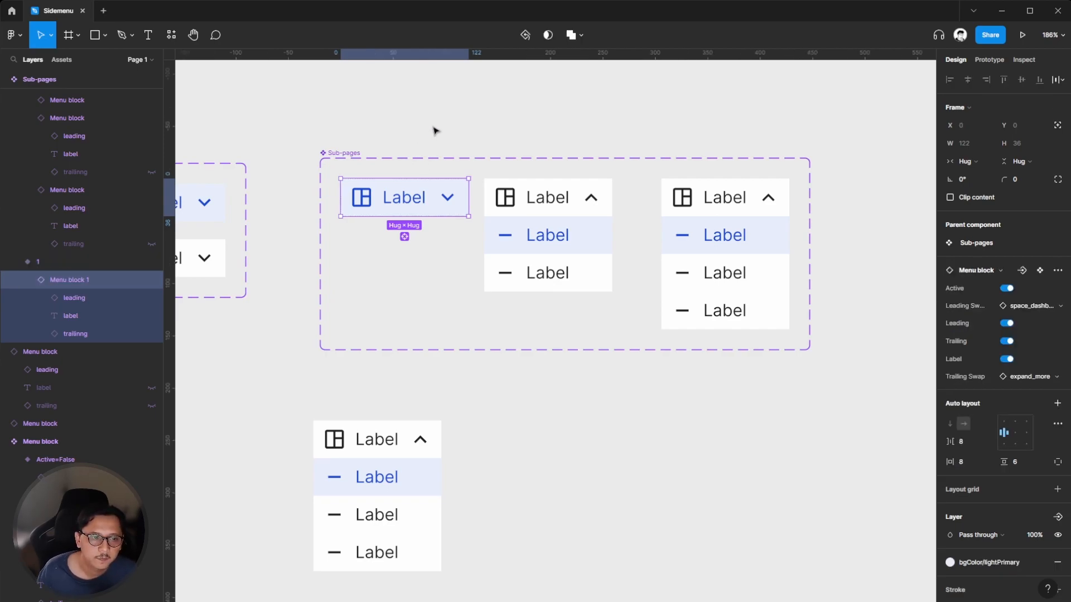
Batch-rename the three Menu block layers in Sub-pages variant 2 with the pattern "$& $n", numbering them ascending from 1.
left_click(509, 207)
key("Return")
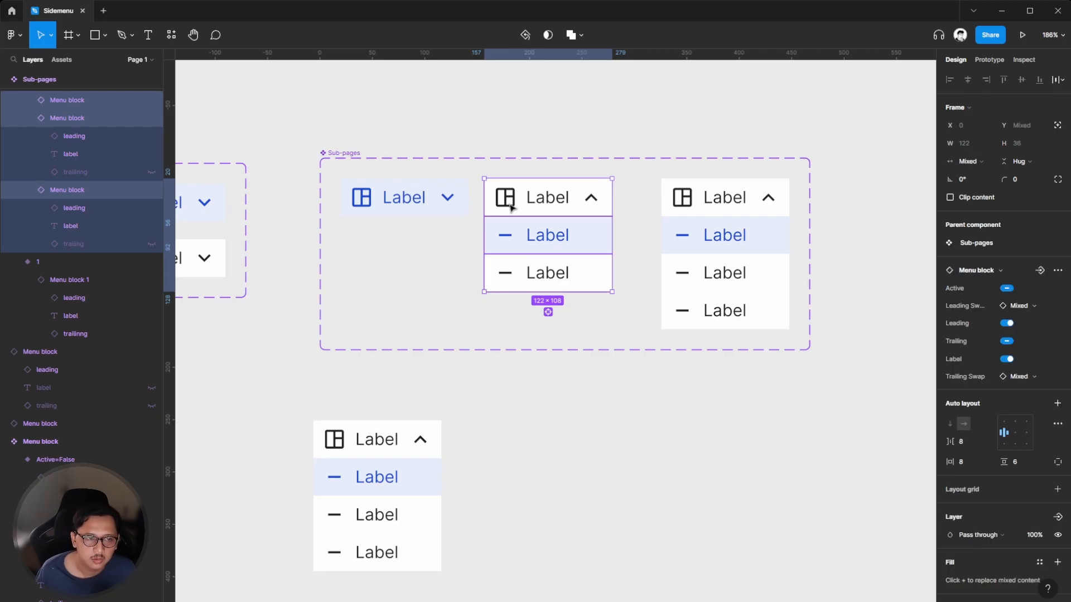
key("ctrl+r")
left_click(508, 197)
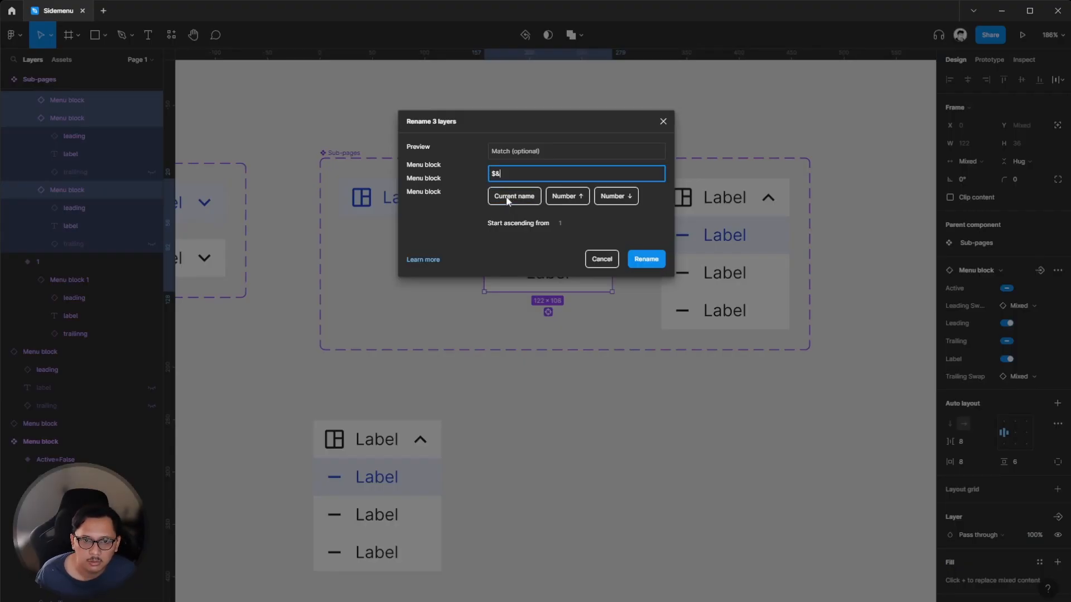
left_click(605, 197)
key("BackSpace")
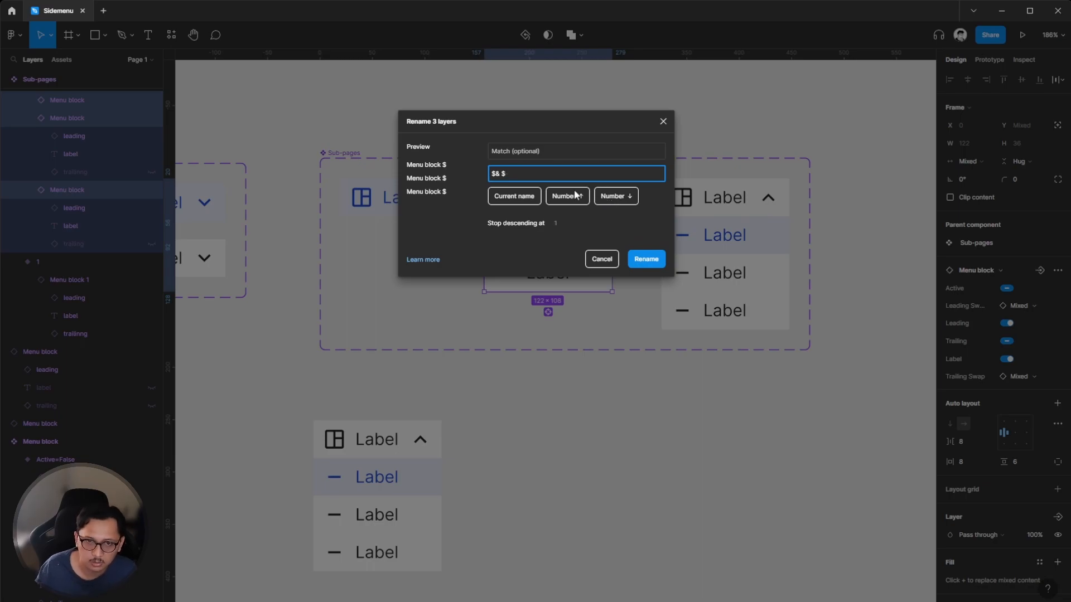
type("n")
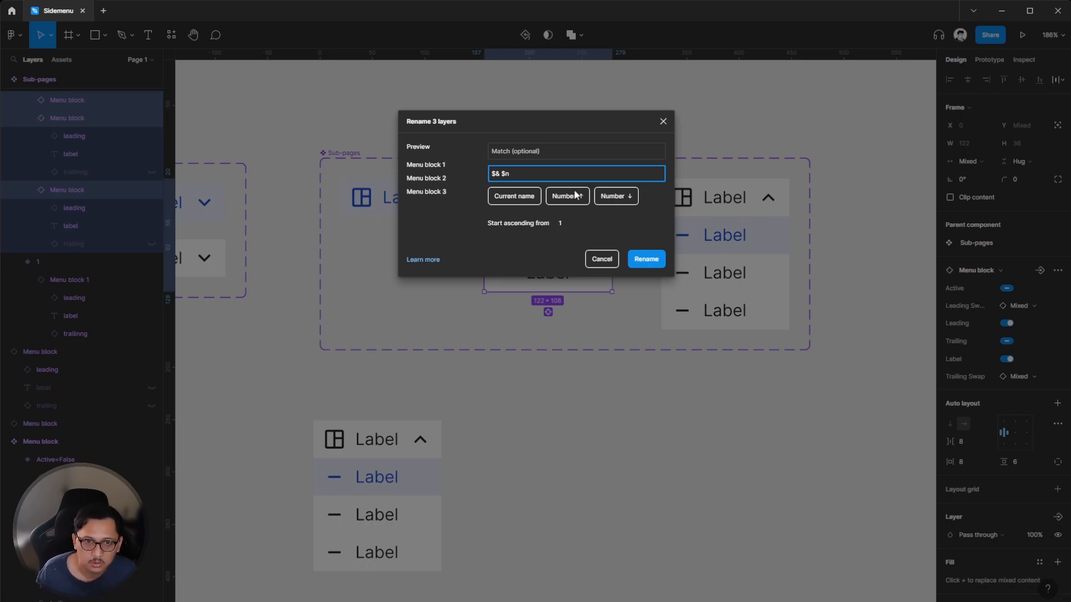
left_click(647, 259)
left_click(554, 430)
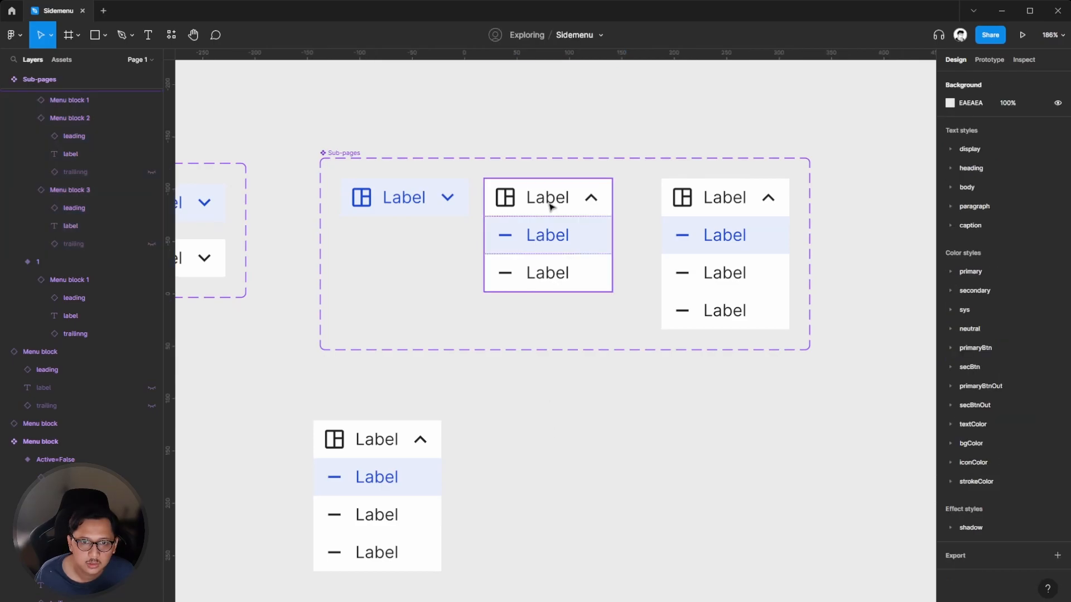
Check the names of the nested Menu block layers in Sub-pages variant 2.
left_click(550, 205)
left_click(537, 238)
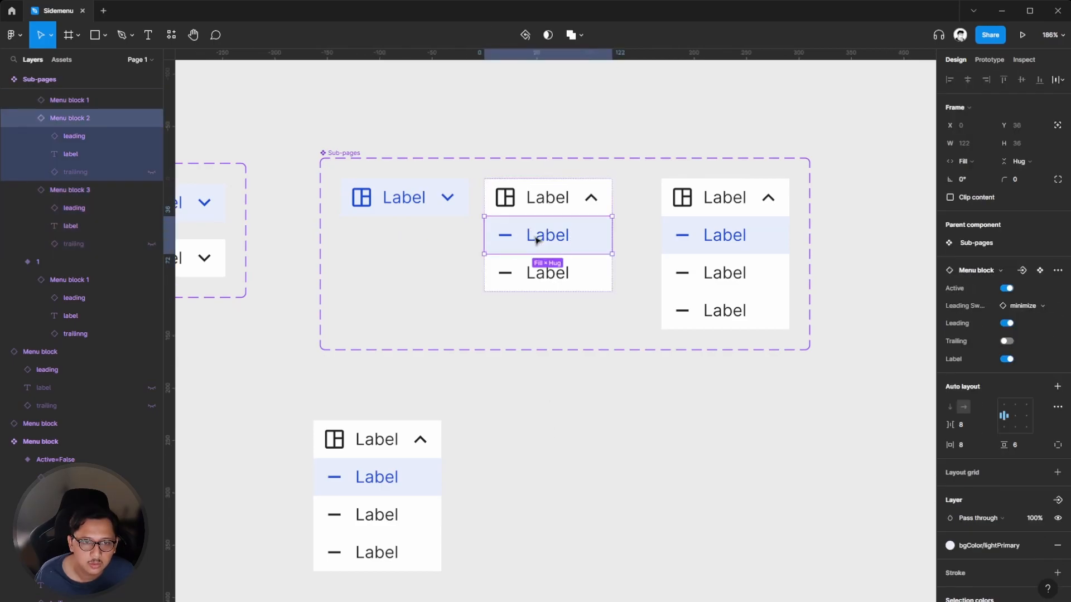
left_click(532, 276)
left_click(545, 393)
Batch-rename the four Menu block layers in Sub-pages variant 3 with the pattern "$& $n", numbering them ascending from 1.
left_click(679, 249)
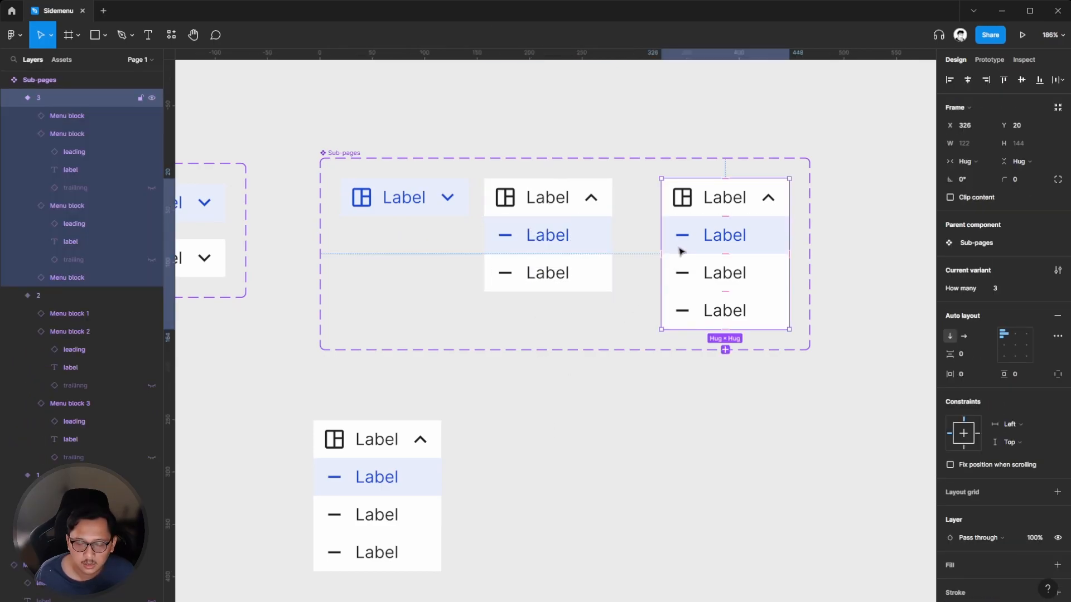
key("Return")
key("ctrl+r")
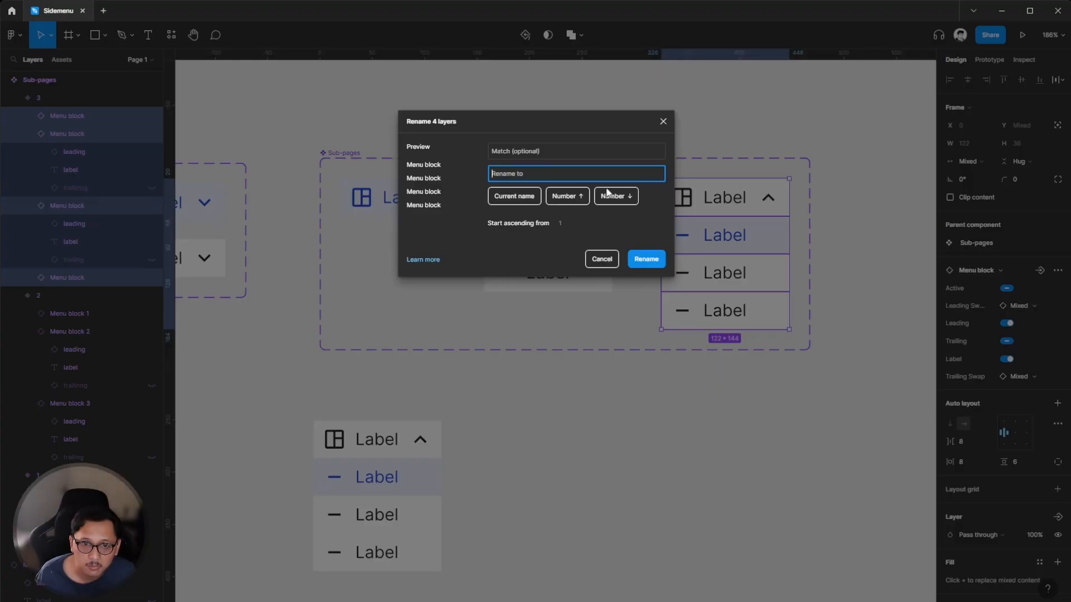
left_click(518, 198)
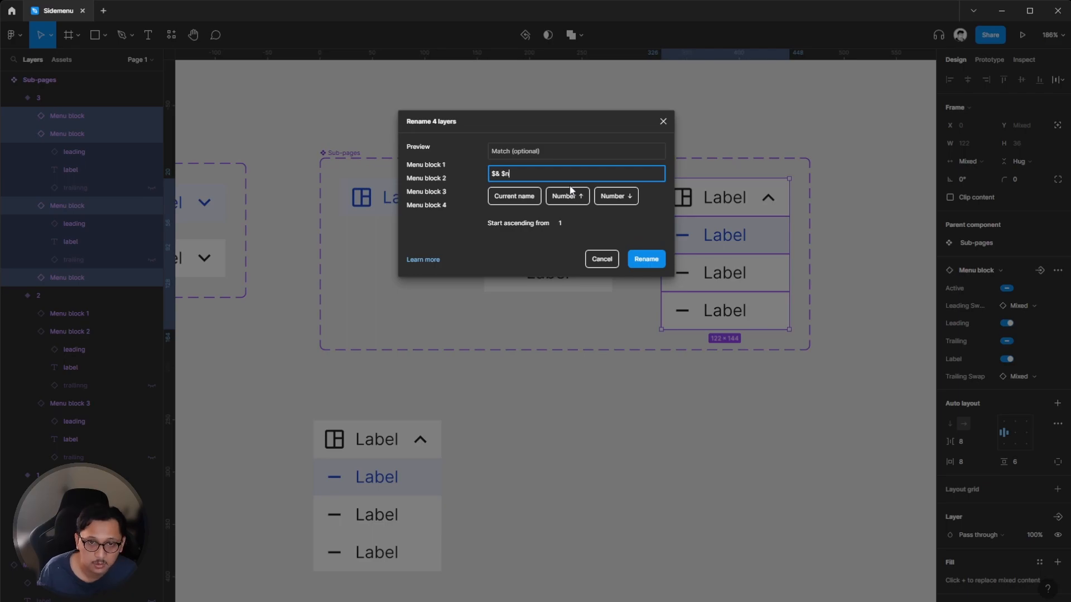
left_click(647, 259)
left_click(682, 440)
Expose the properties of nested instances Menu block 1, 2, 3 and 4 on the Sub-pages component set.
left_click(346, 158)
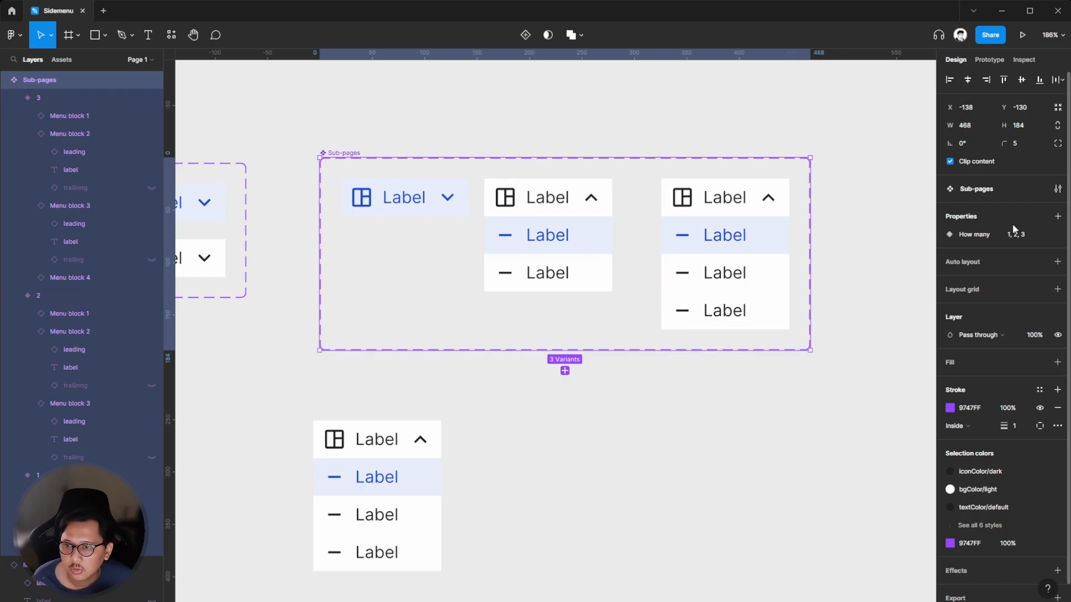
left_click(1058, 216)
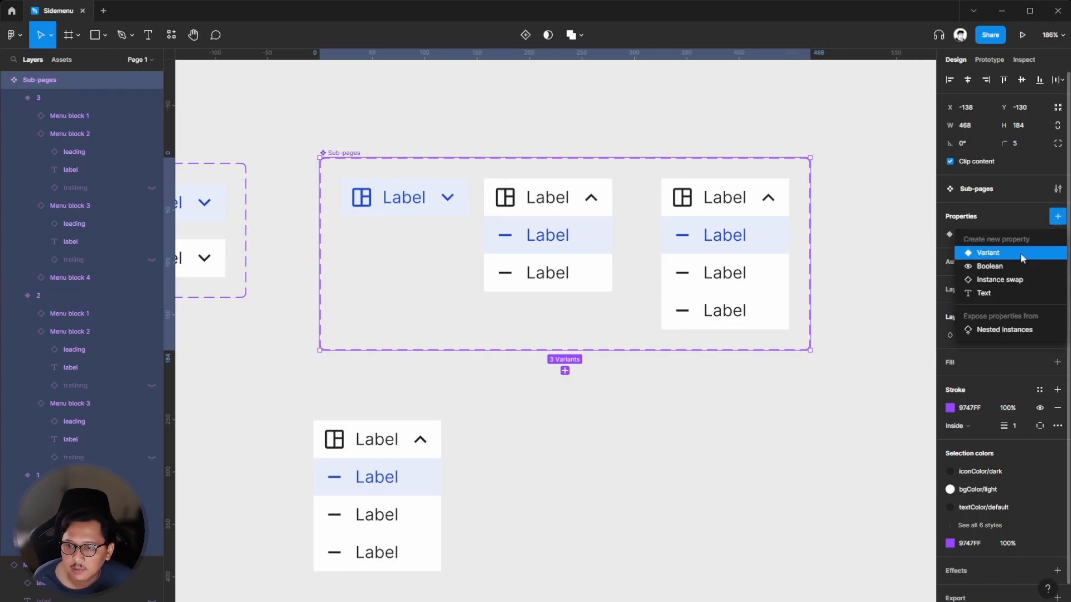
left_click(1000, 330)
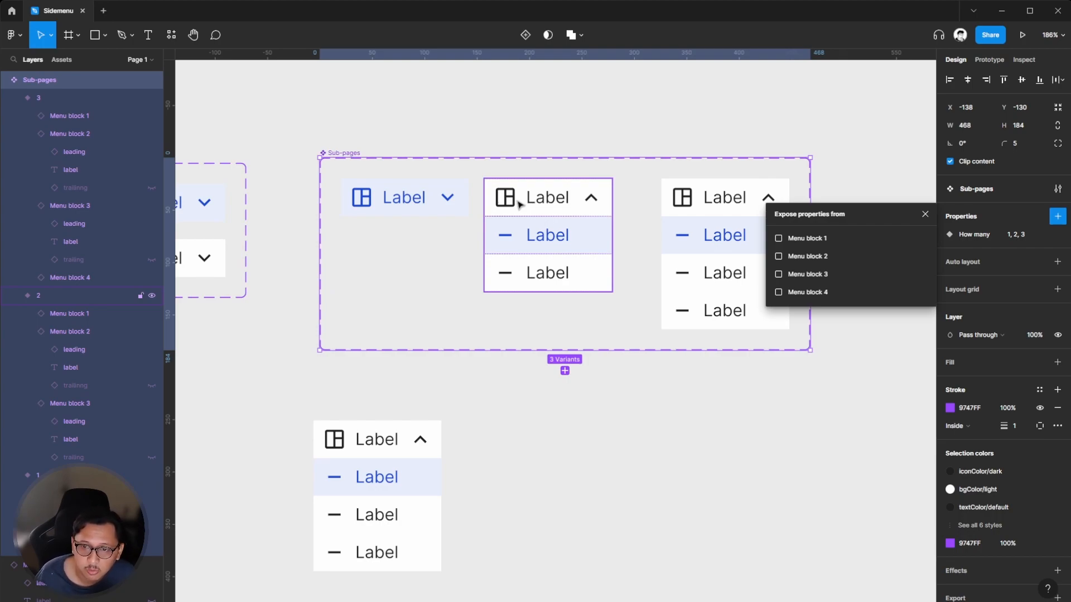
left_click(779, 239)
left_click(780, 256)
left_click(779, 274)
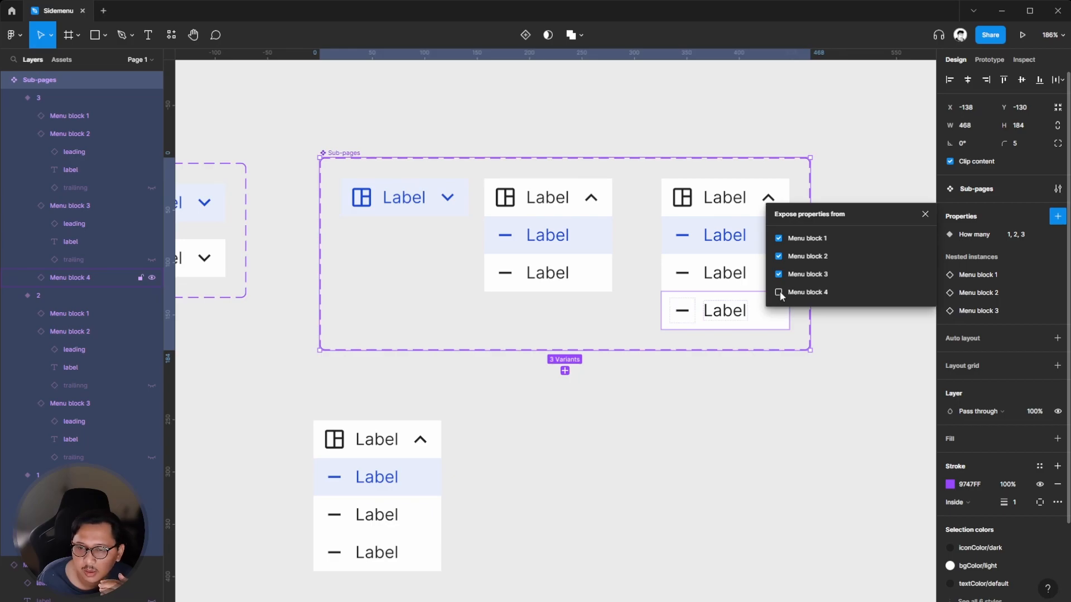
left_click(779, 292)
left_click(923, 216)
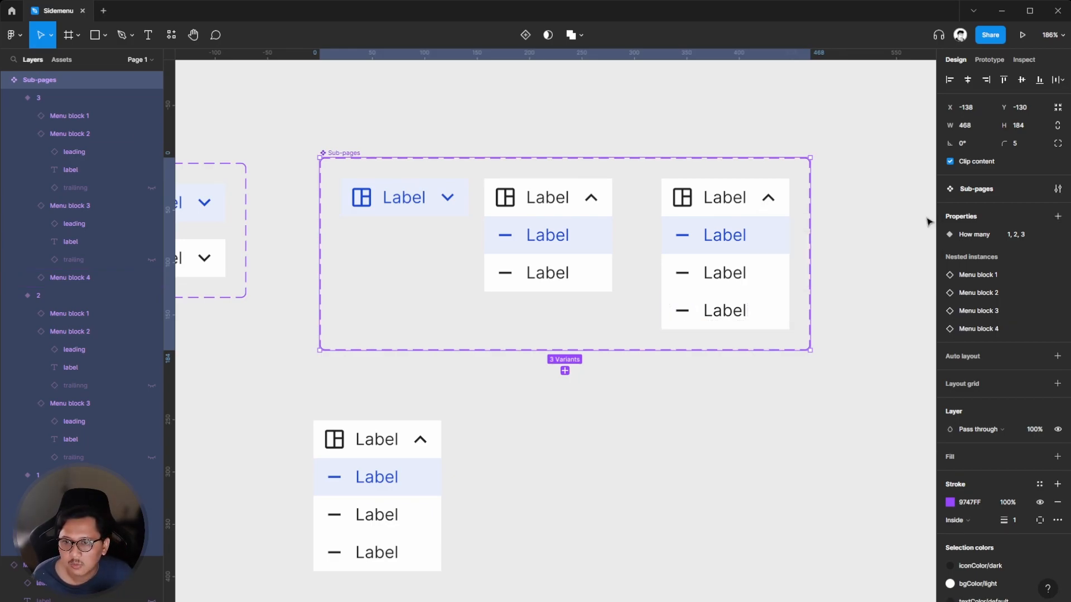
left_click(927, 222)
Inspect the exposed Menu block properties on the Sub-pages instance below the component set.
scroll(603, 184, "down", 3, "ctrl")
left_click(394, 397)
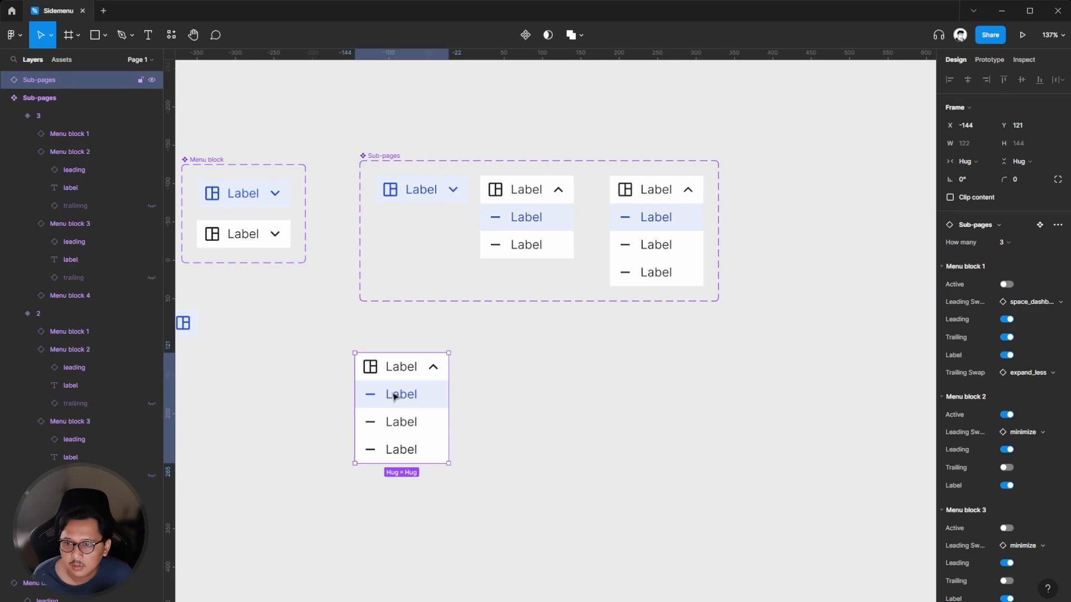
left_click(612, 416)
Review the property and nested instance list of the Sub-pages component set.
scroll(359, 266, "left", 2)
scroll(323, 210, "up", 3, "ctrl")
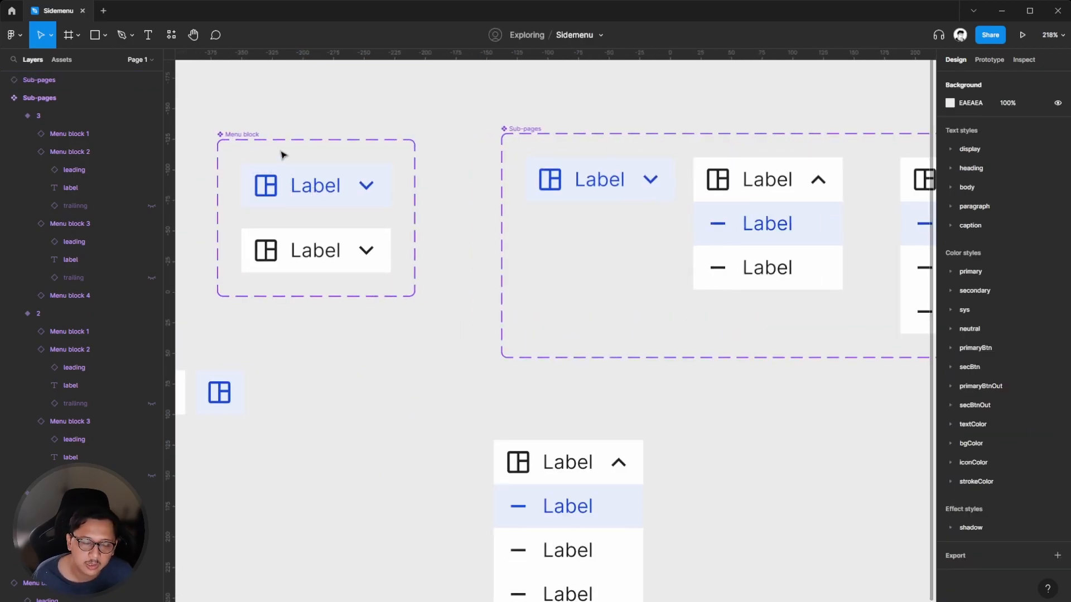
scroll(420, 153, "right", 2)
left_click(467, 136)
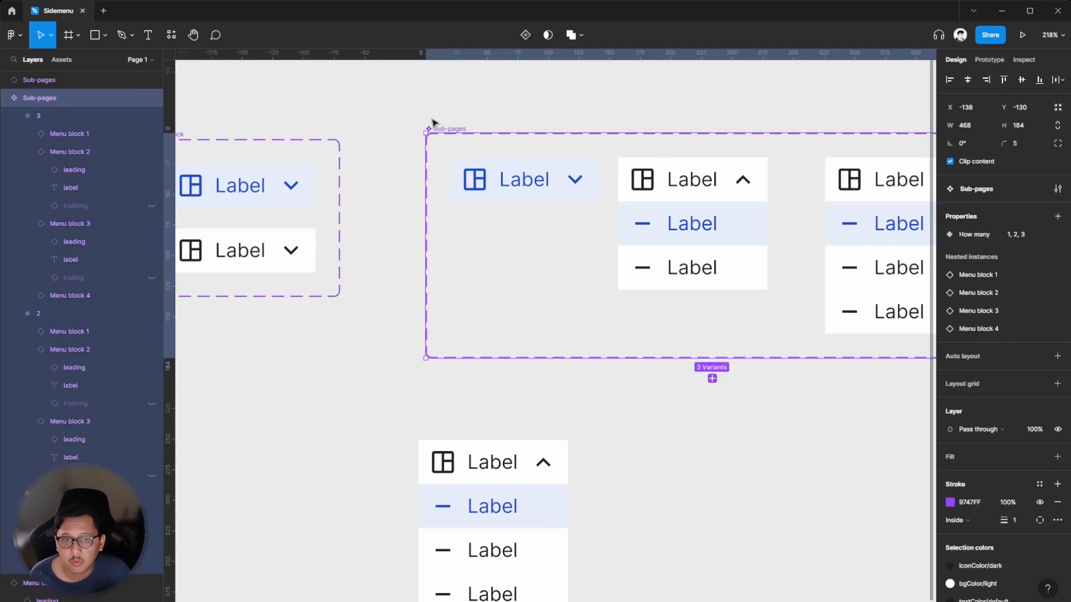
left_click(680, 466)
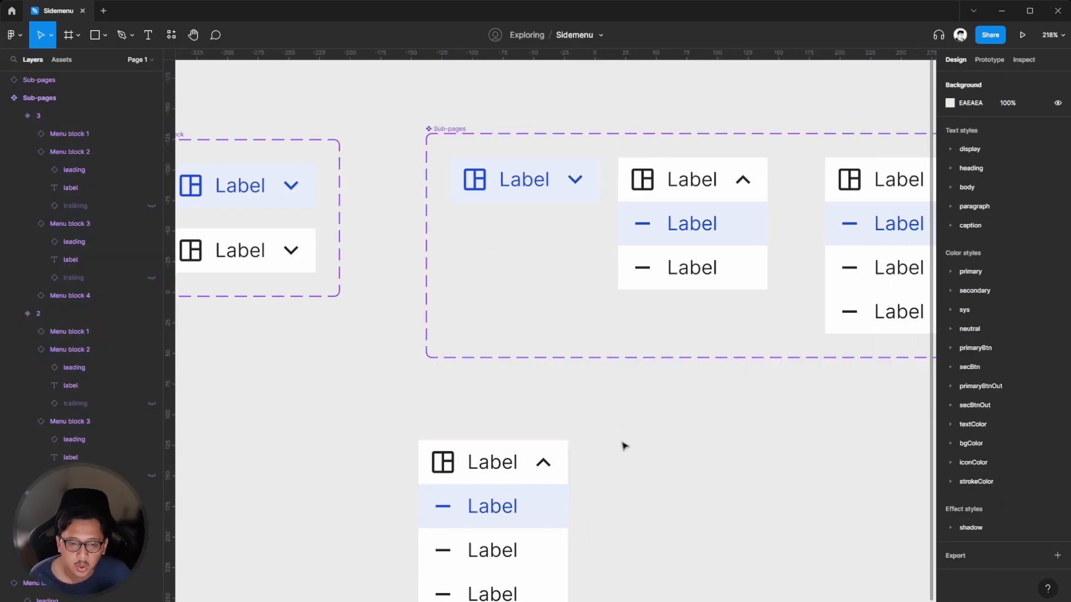
Move the Sub-pages instance below the component set to X -110 and review its exposed menu block properties.
scroll(624, 446, "down", 2)
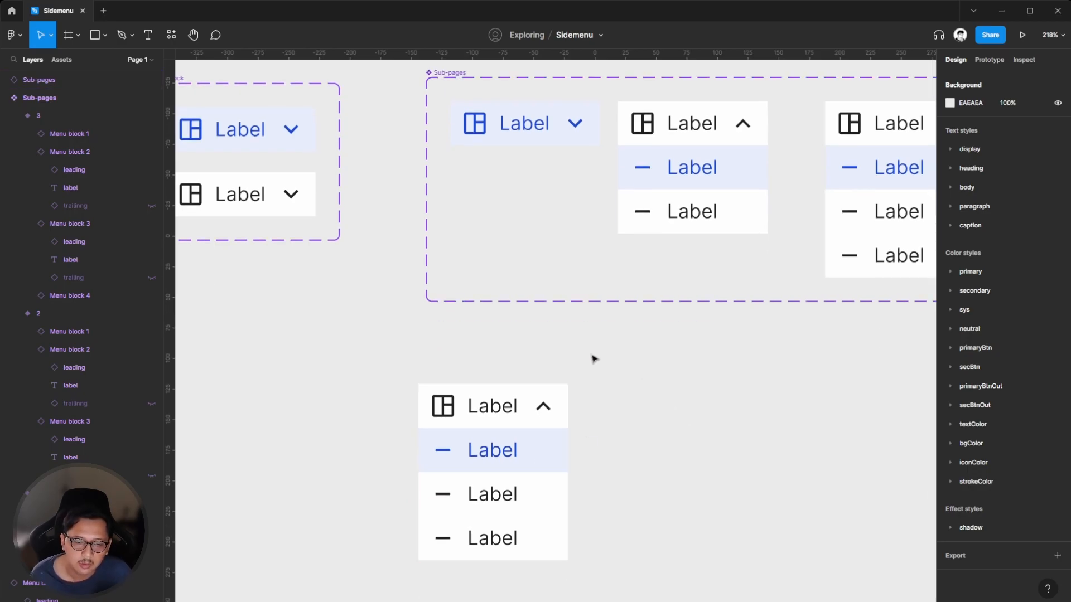
left_click(566, 454)
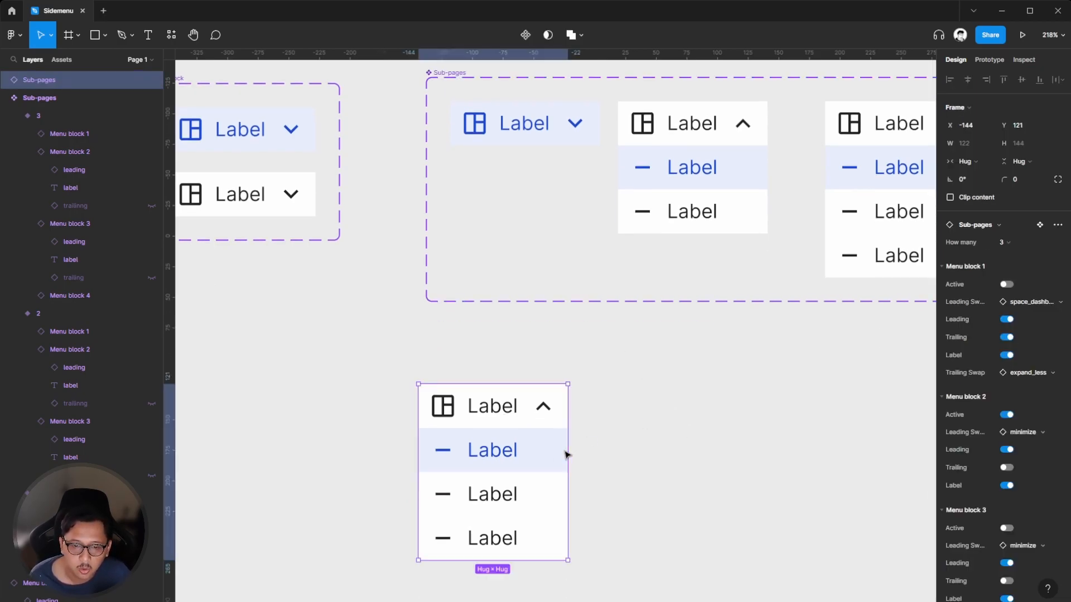
left_click_drag(566, 454, 608, 454)
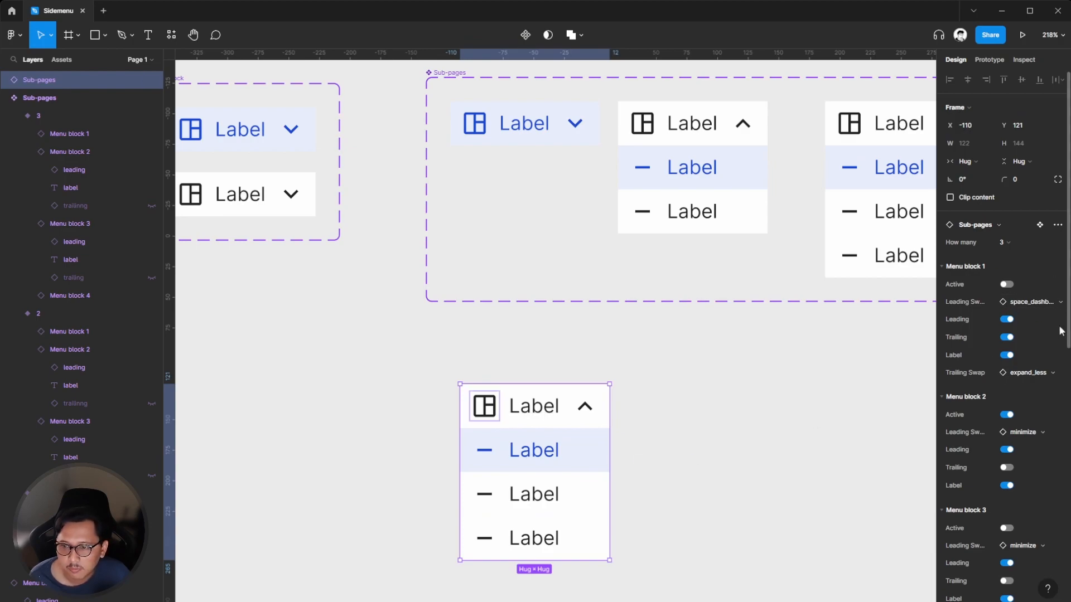
scroll(979, 296, "down", 3)
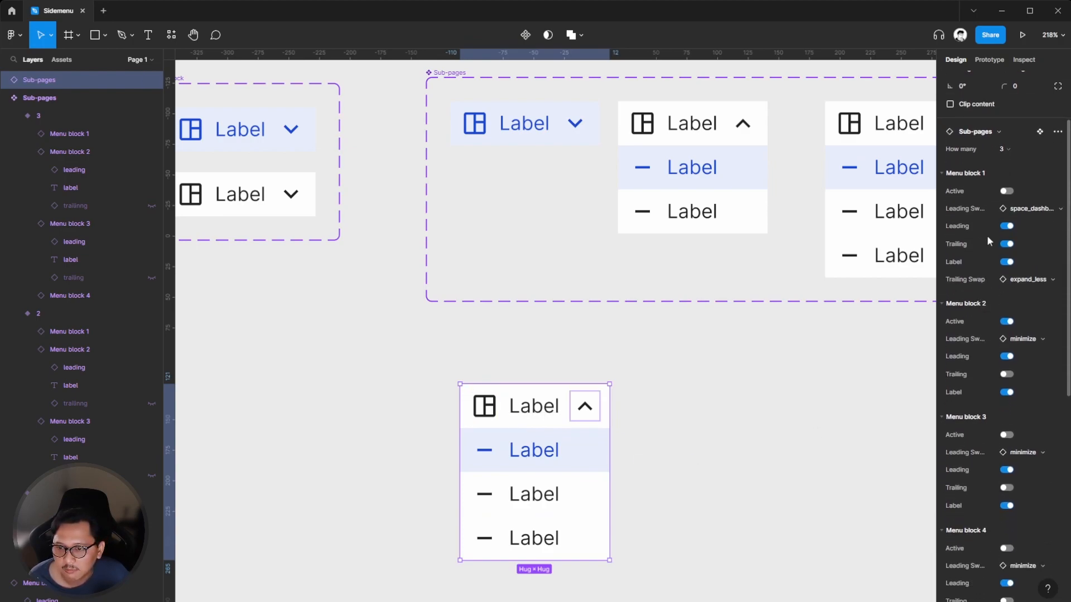
scroll(986, 235, "up", 1)
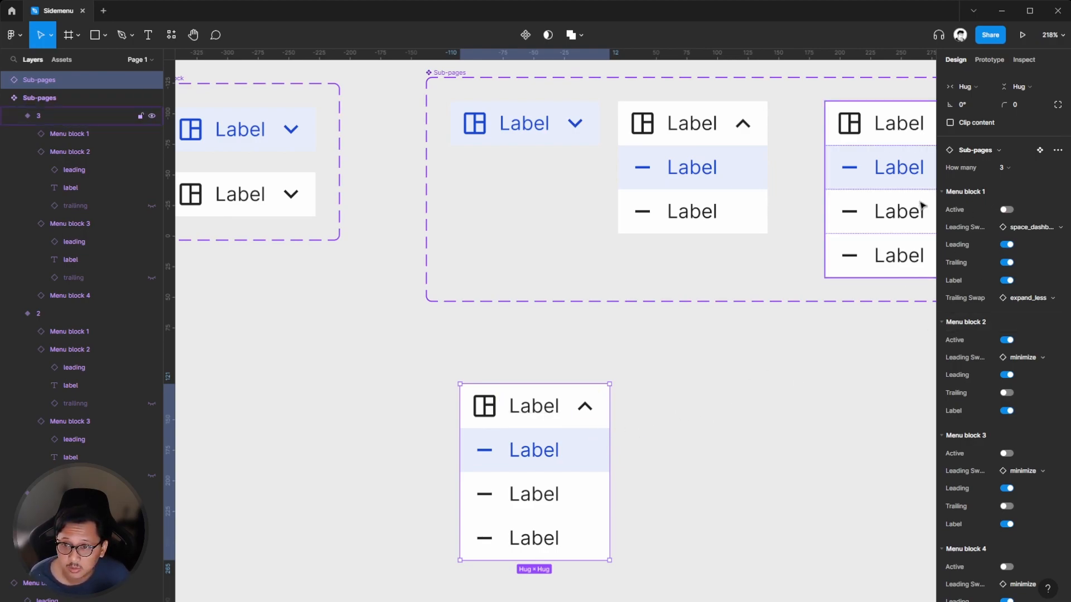
Switch the Sub-pages instance's How many variant to 1, and then to 2.
left_click(674, 472)
left_click(583, 455)
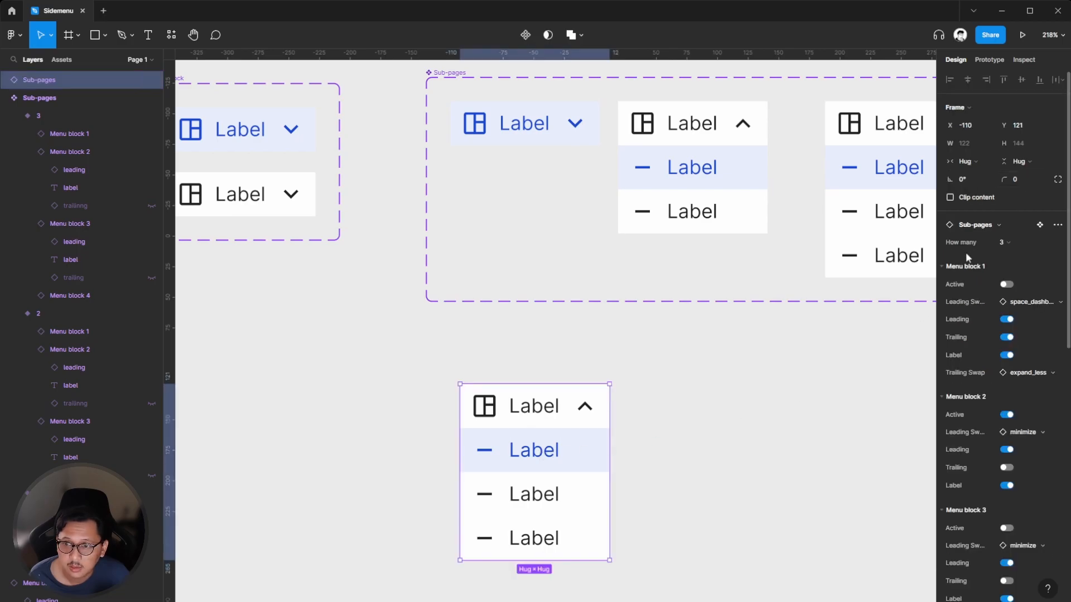
left_click(1018, 241)
left_click(1026, 216)
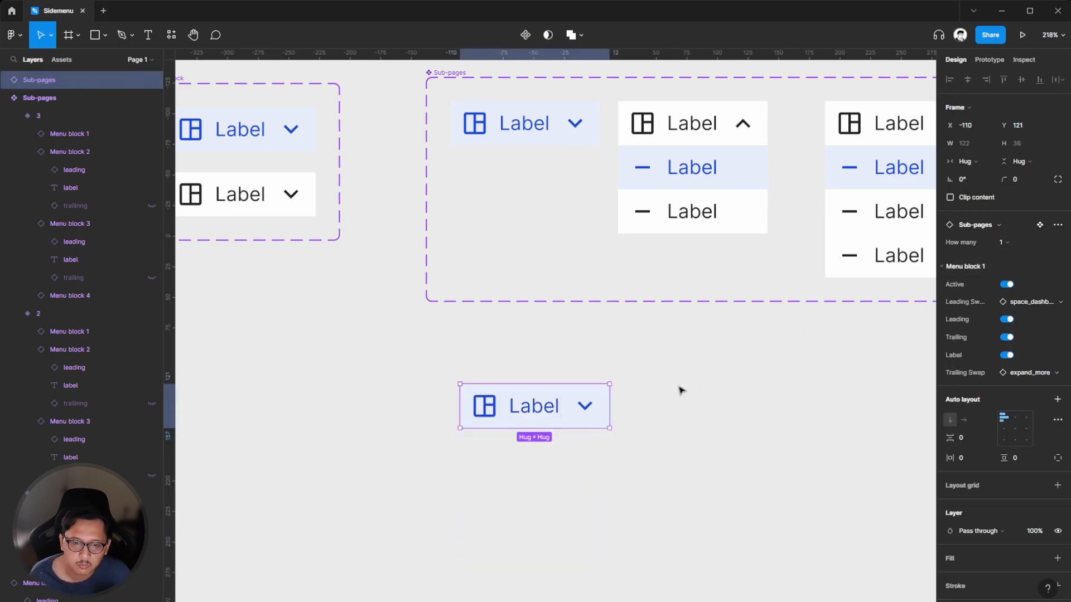
left_click(1012, 243)
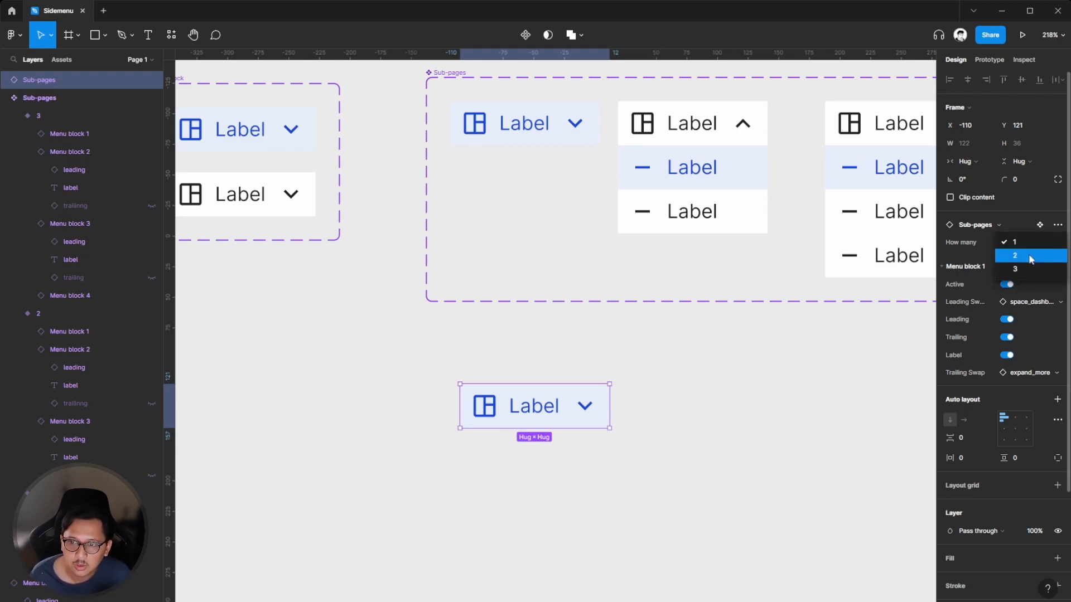
left_click(1016, 256)
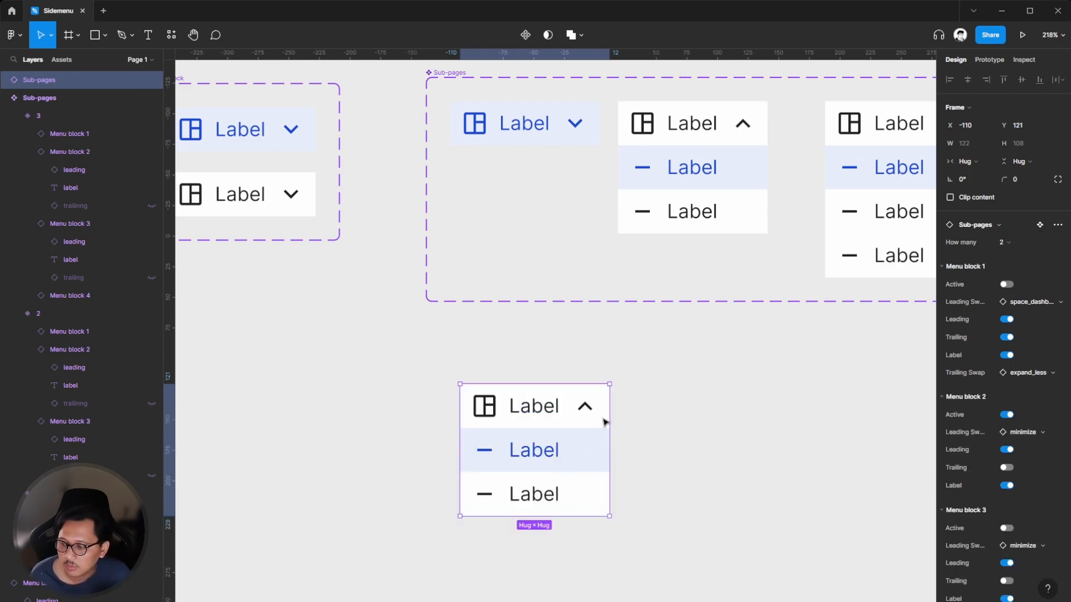
scroll(602, 459, "down", 1)
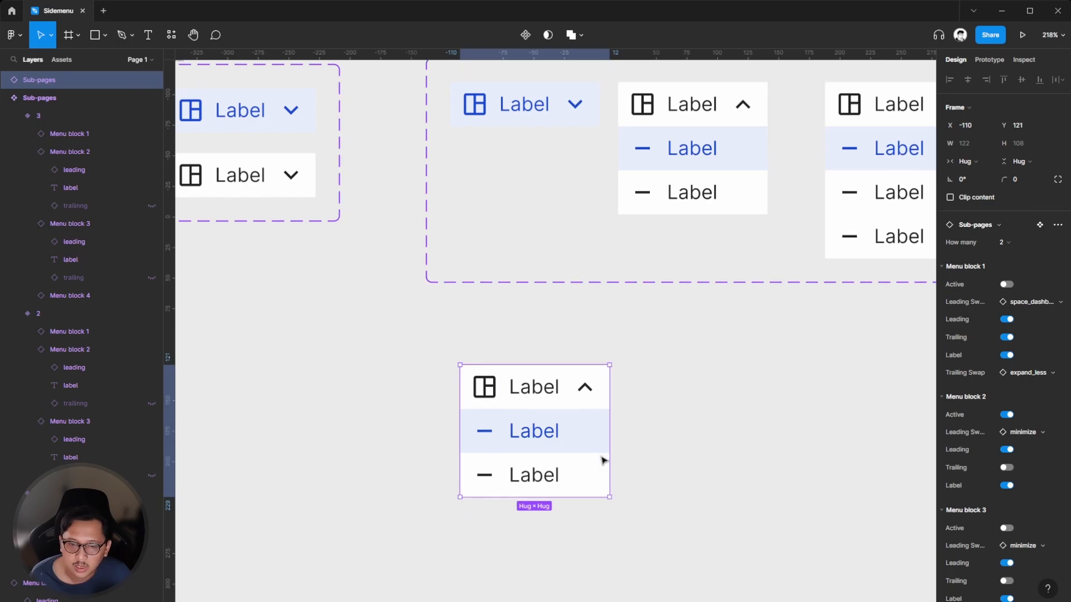
scroll(677, 461, "down", 3)
left_click(686, 458)
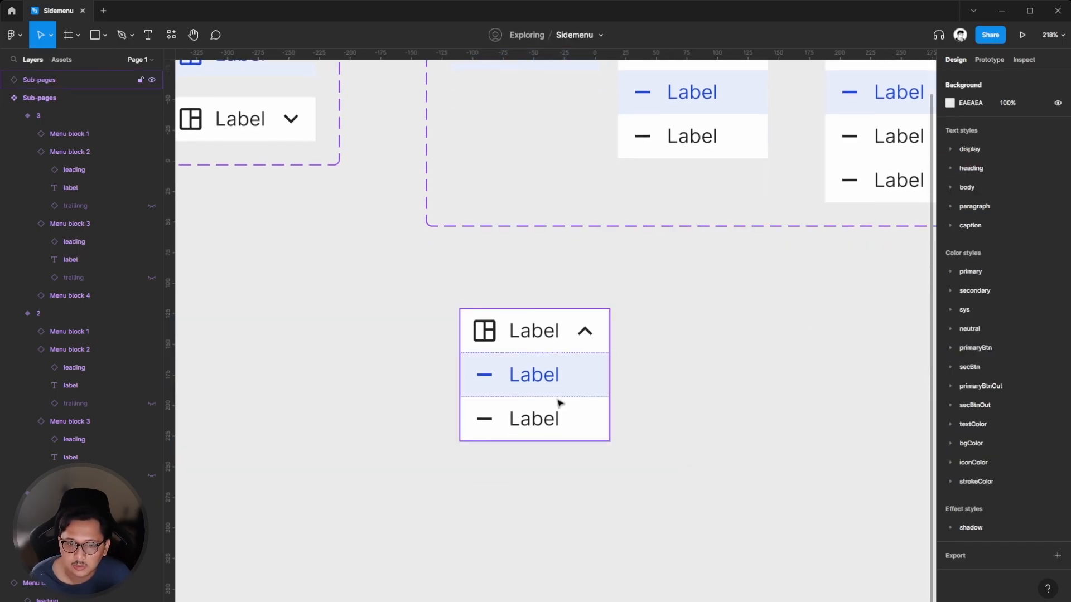
Turn Active off for Menu block 2 and on for Menu block 3 in the Sub-pages instance.
left_click(544, 349)
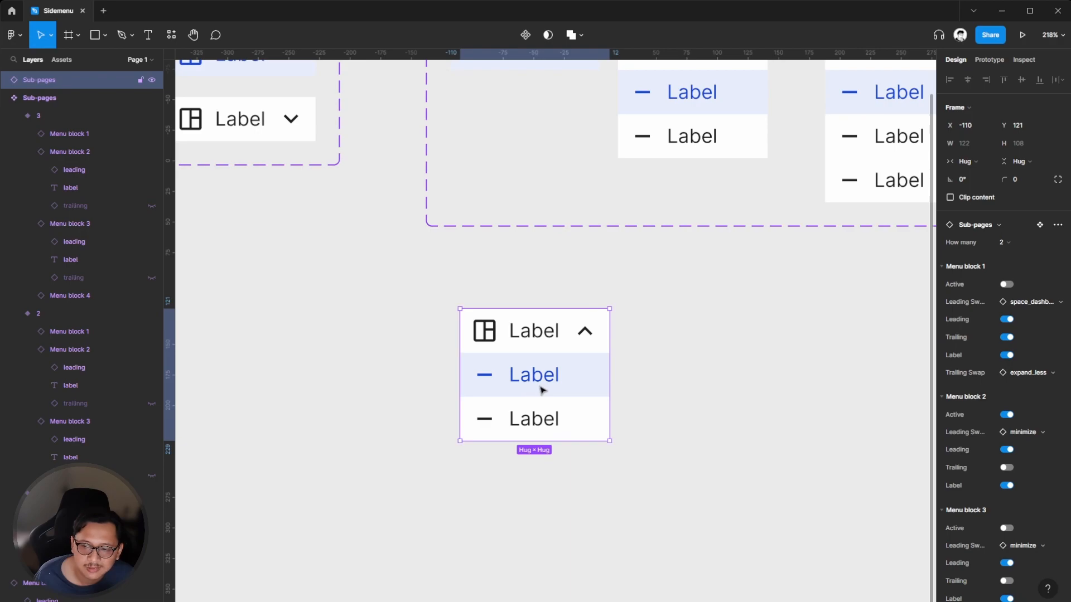
left_click(1007, 415)
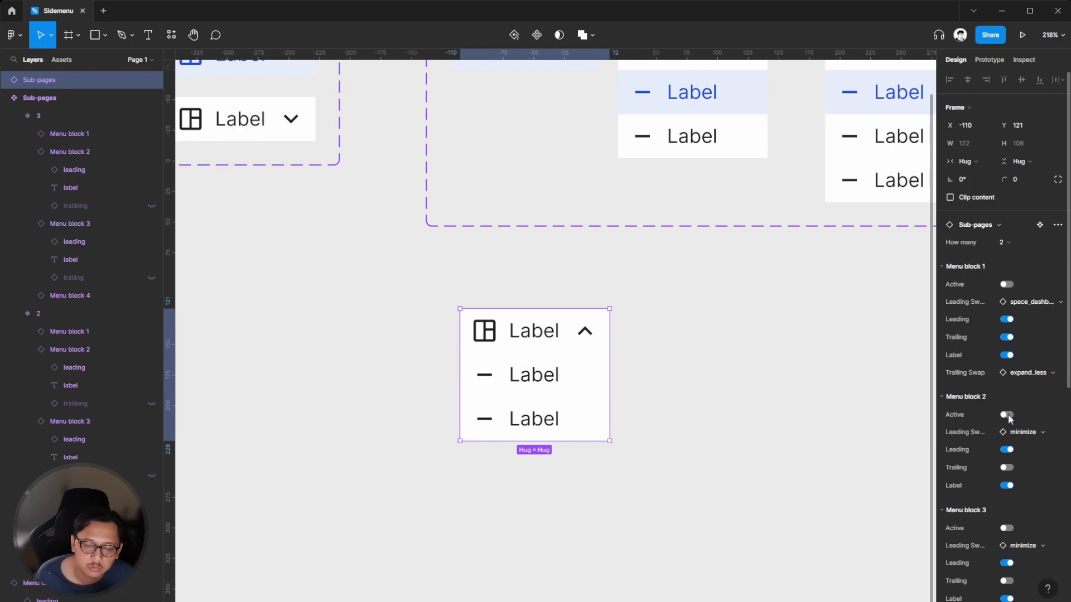
scroll(1033, 485, "down", 3)
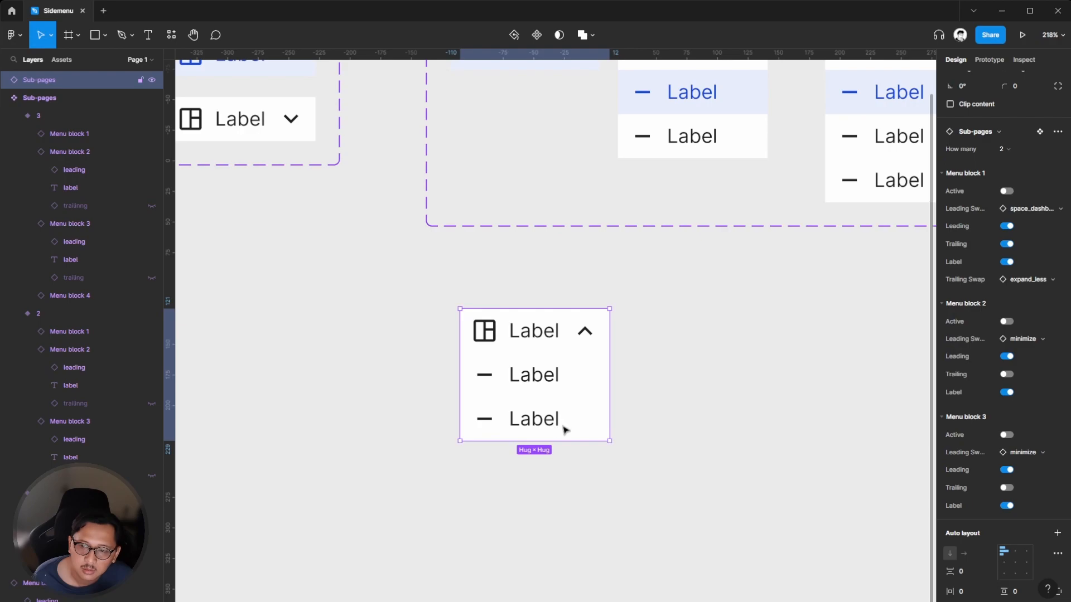
left_click(1006, 434)
left_click(711, 393)
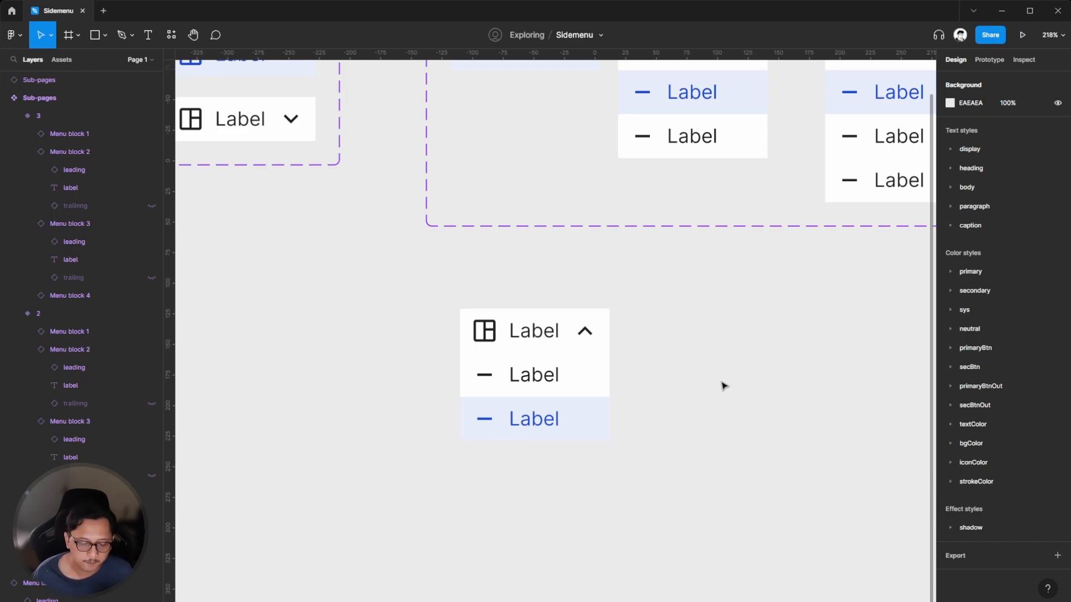
scroll(720, 378, "down", 5)
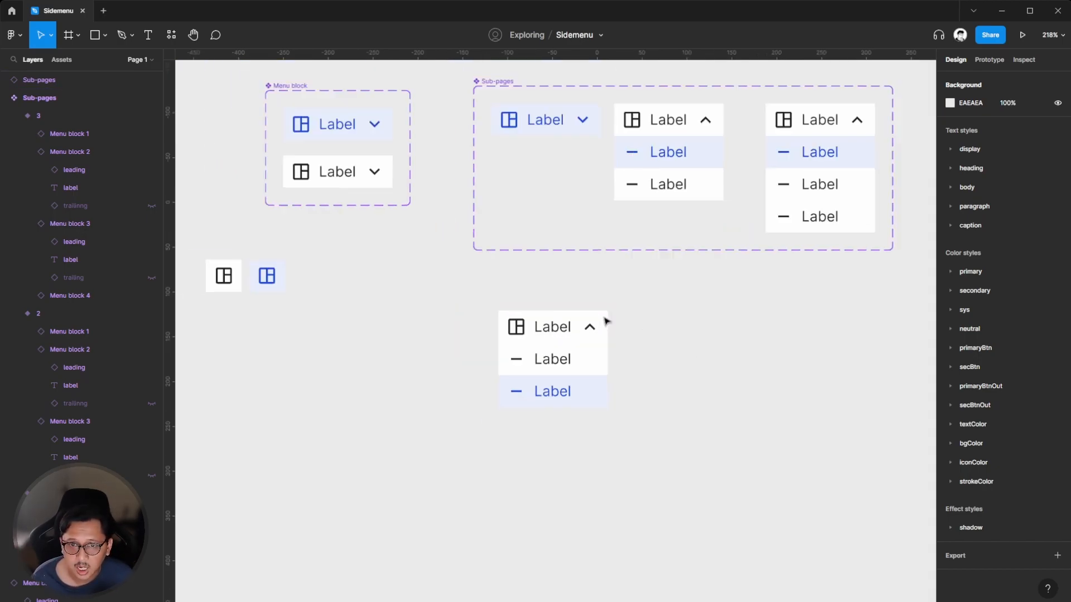
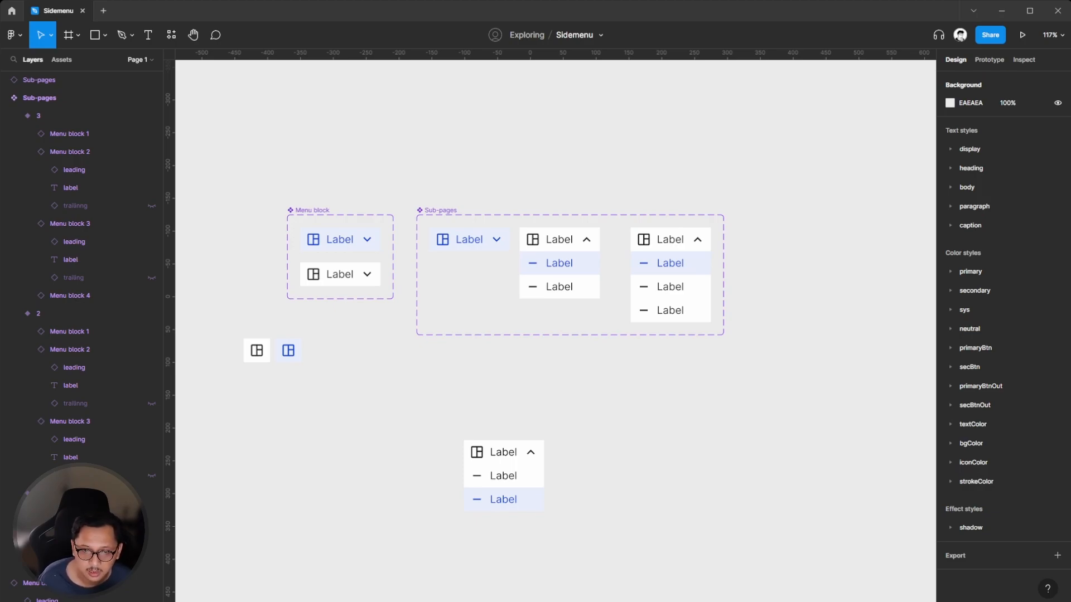
Rename the Sub-pages component set to Sub-menu.
left_click(468, 451)
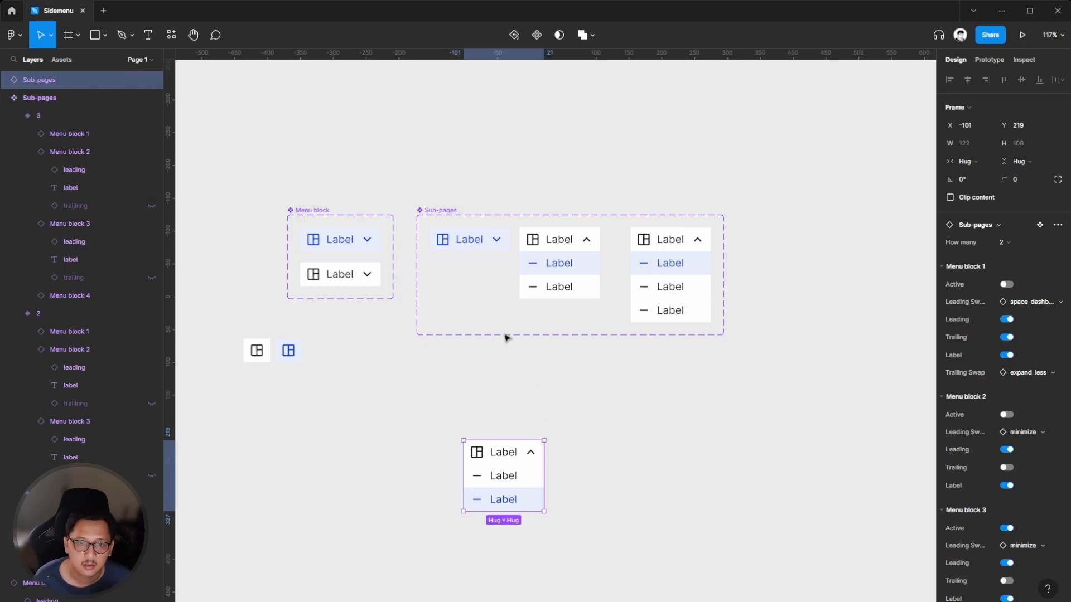
left_click(458, 211)
left_click(449, 210)
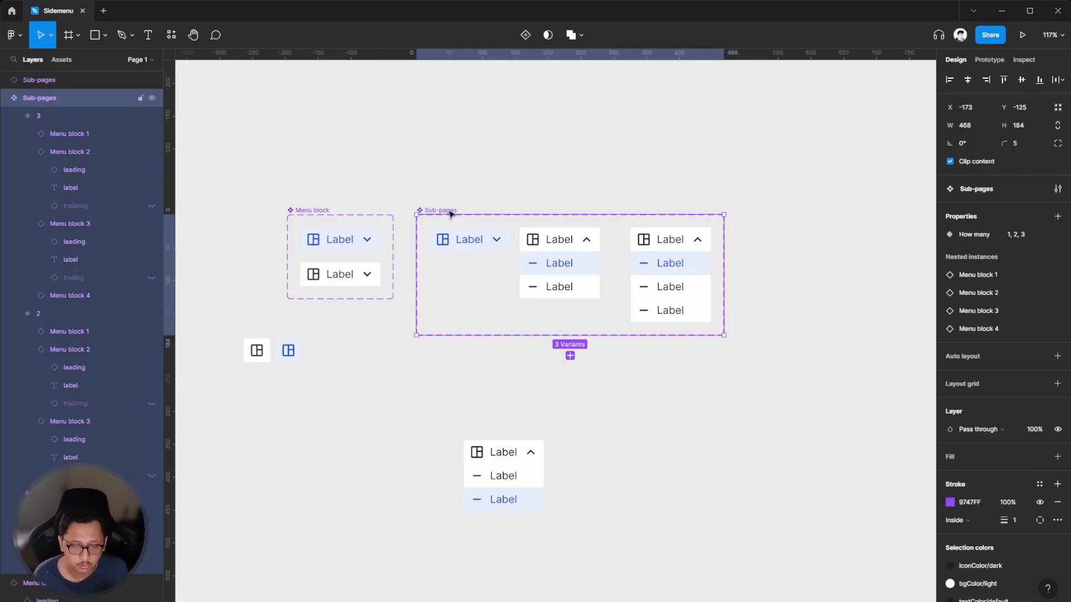
key("ctrl+r")
key("BackSpace")
key("BackSpace")
key("BackSpace")
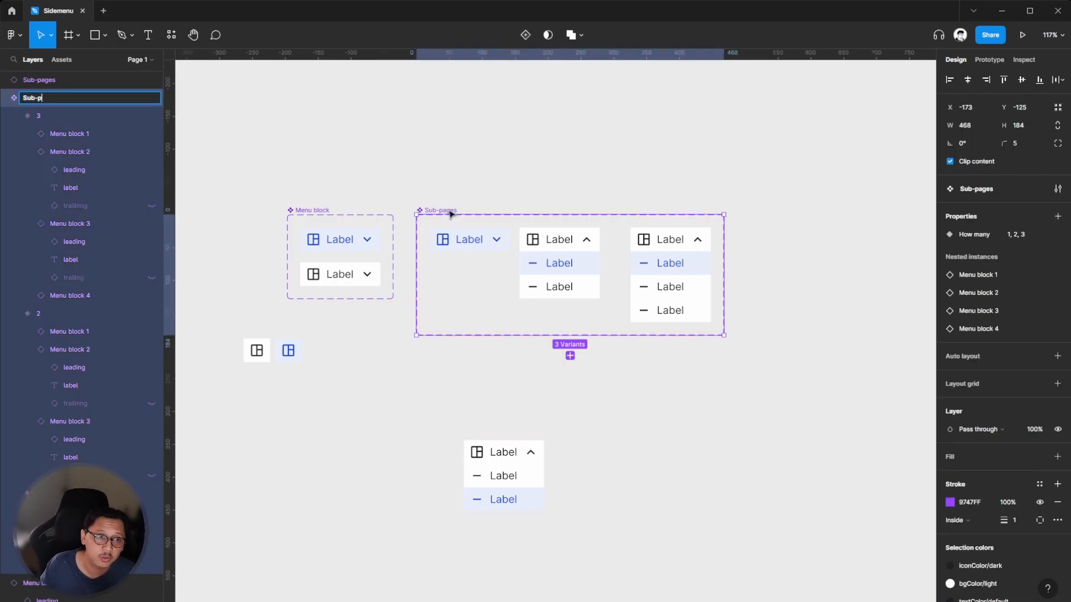
type("e")
key("BackSpace")
type("menu")
key("Return")
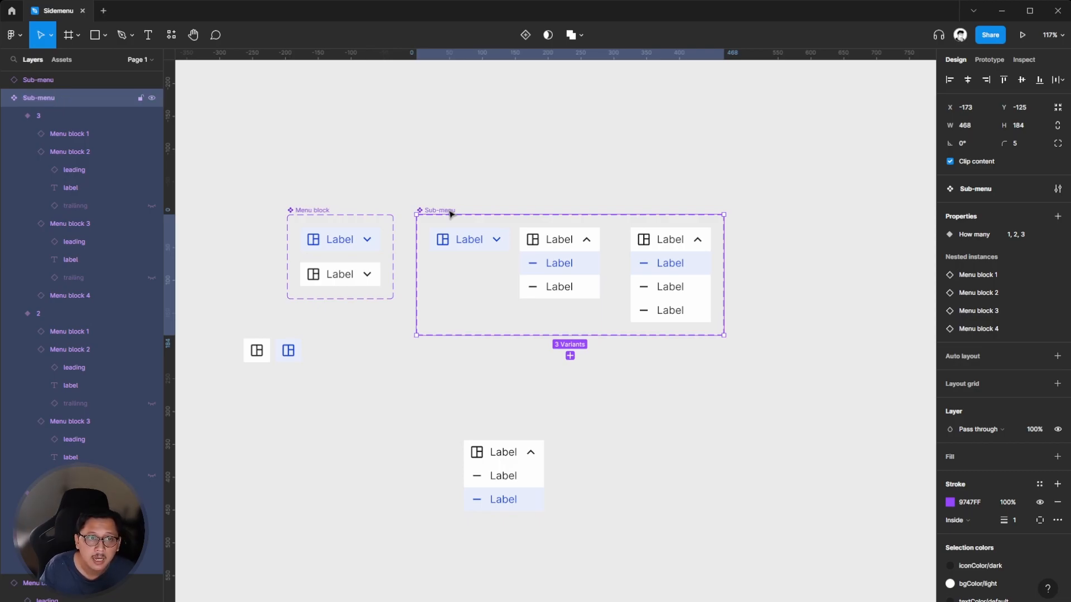
left_click(393, 386)
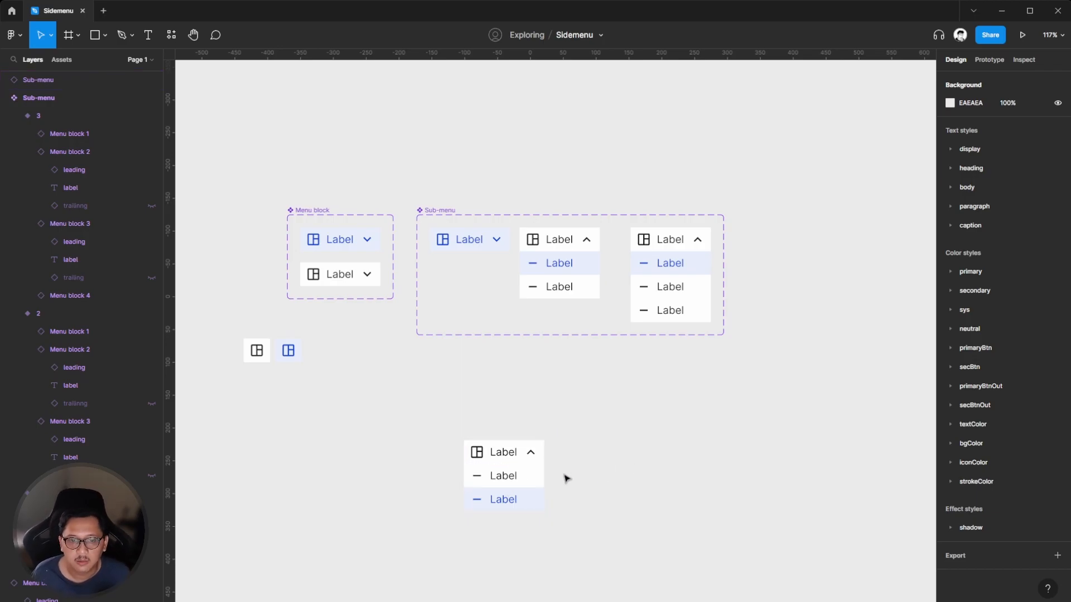
Set the Sub-menu instance's How many variant to 1 and move the instance to X -162, Y 211.
left_click(542, 469)
left_click(1011, 242)
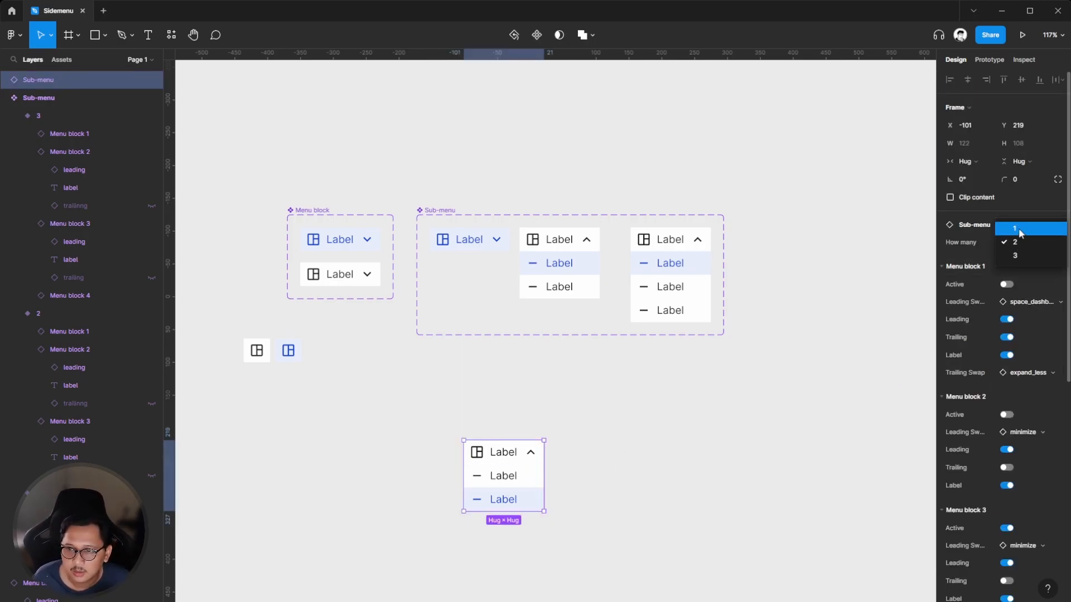
left_click(1019, 230)
left_click(642, 429)
left_click_drag(496, 456, 457, 452)
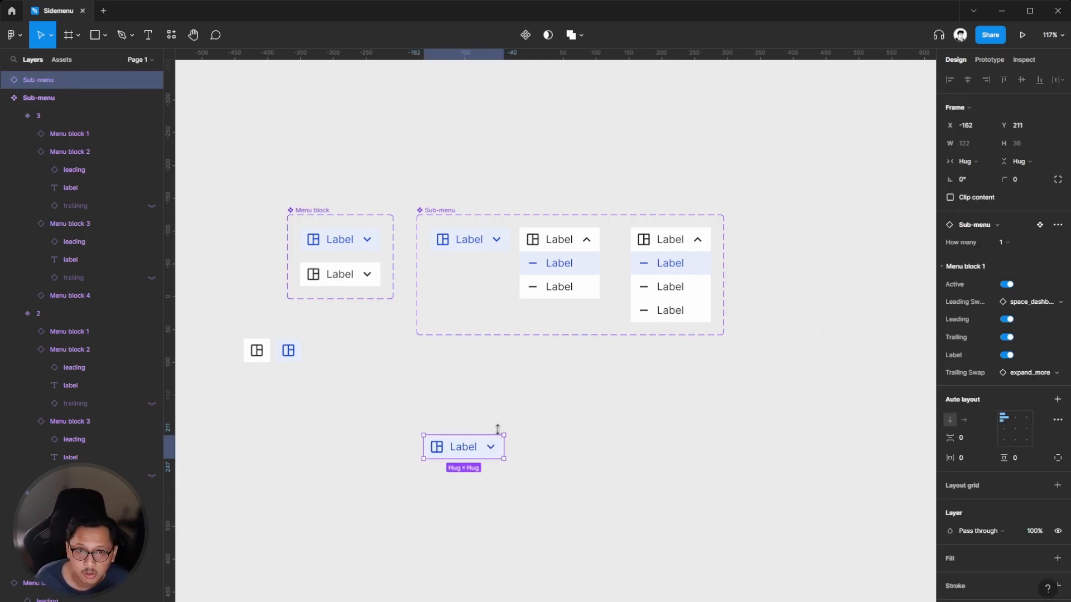
left_click(539, 424)
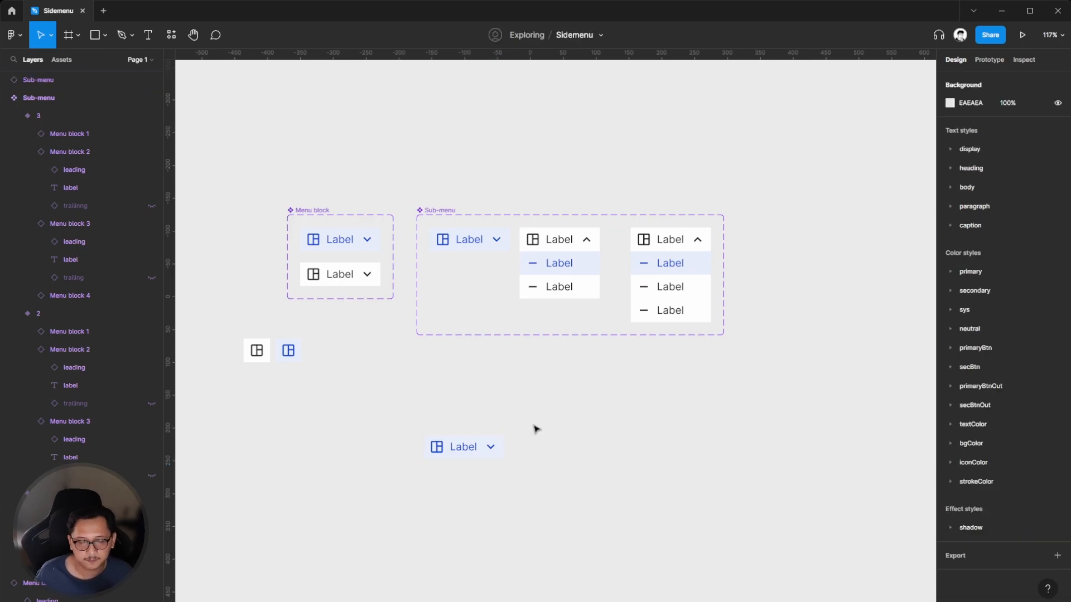
left_click(476, 453)
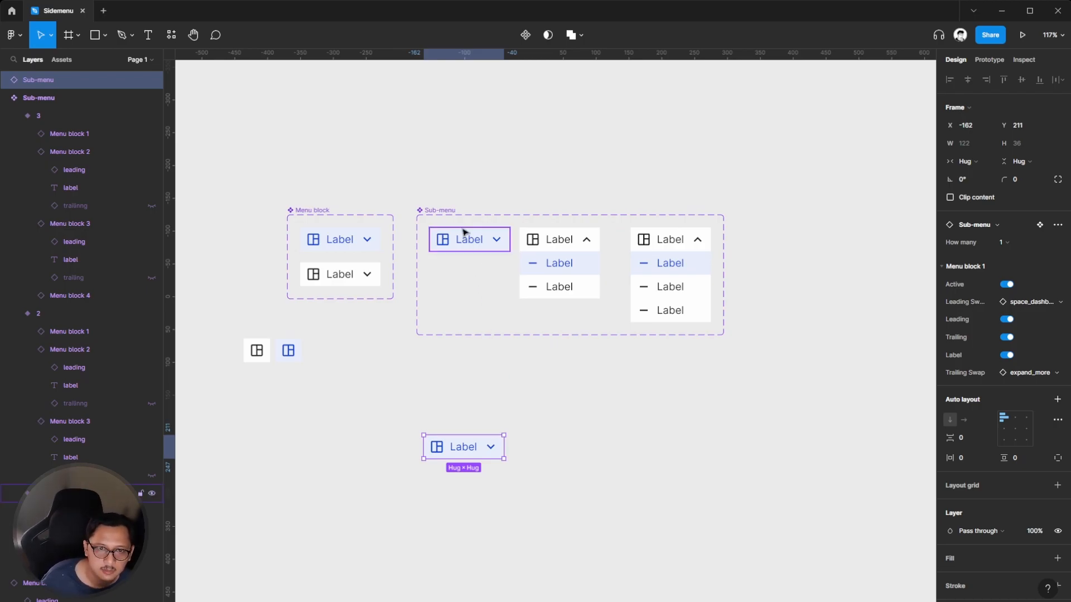
left_click(448, 214)
left_click(461, 449)
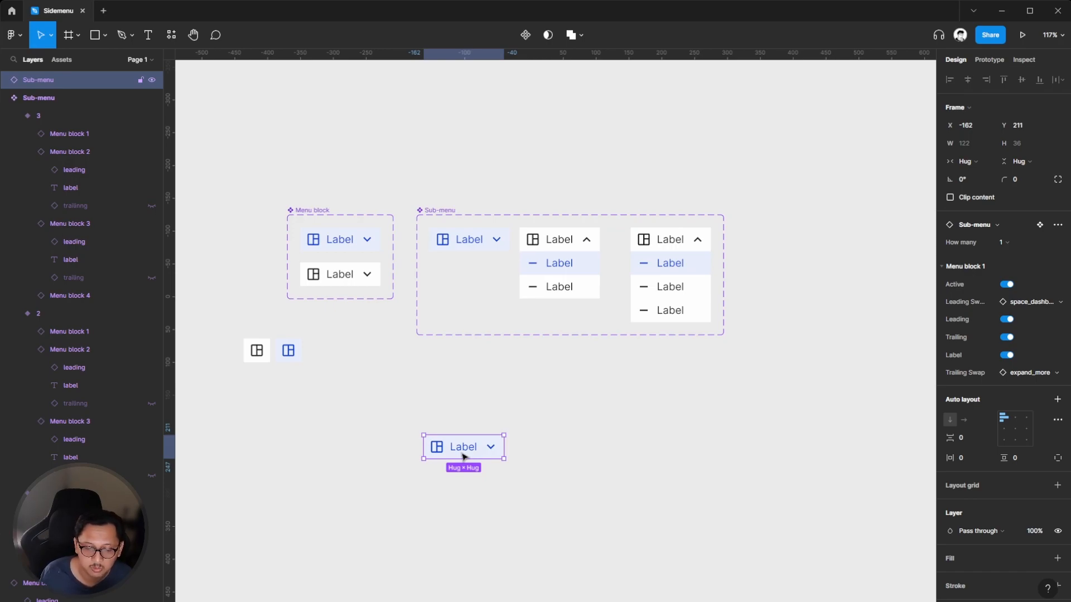
left_click(424, 423)
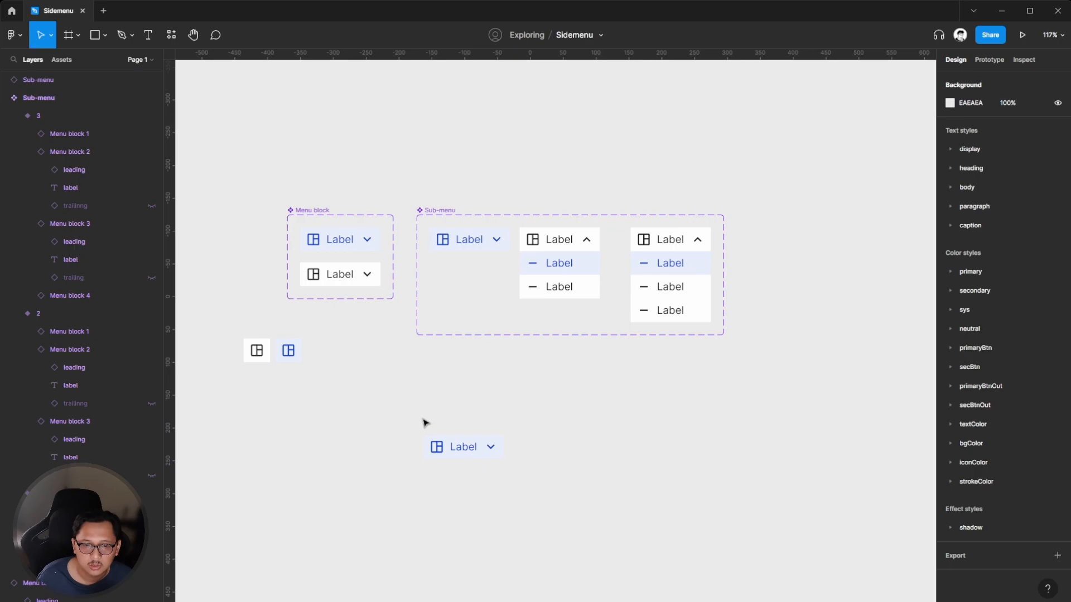
left_click(443, 438)
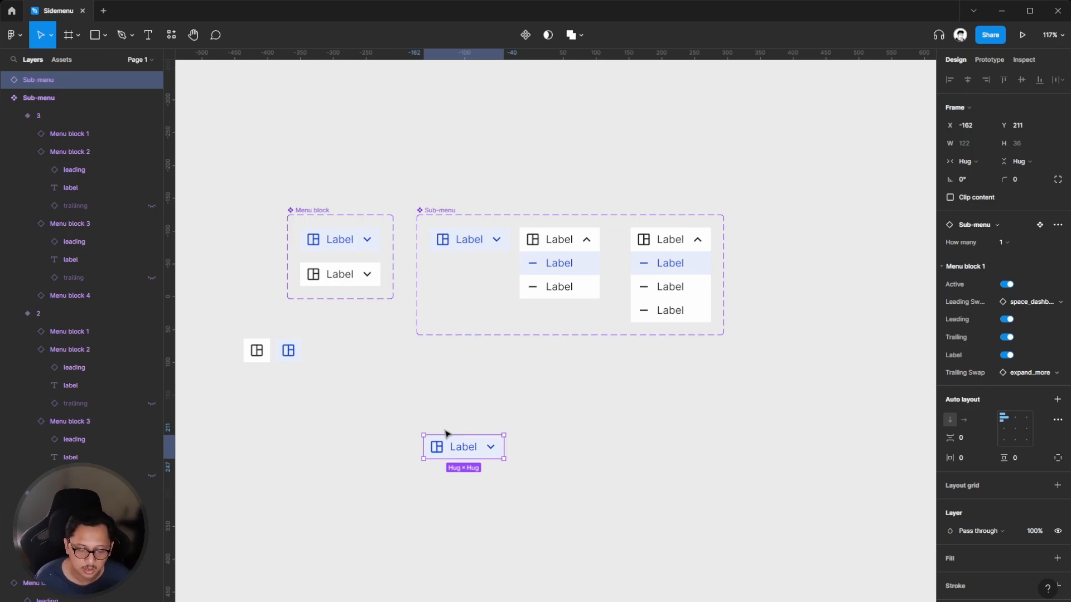
left_click(493, 409)
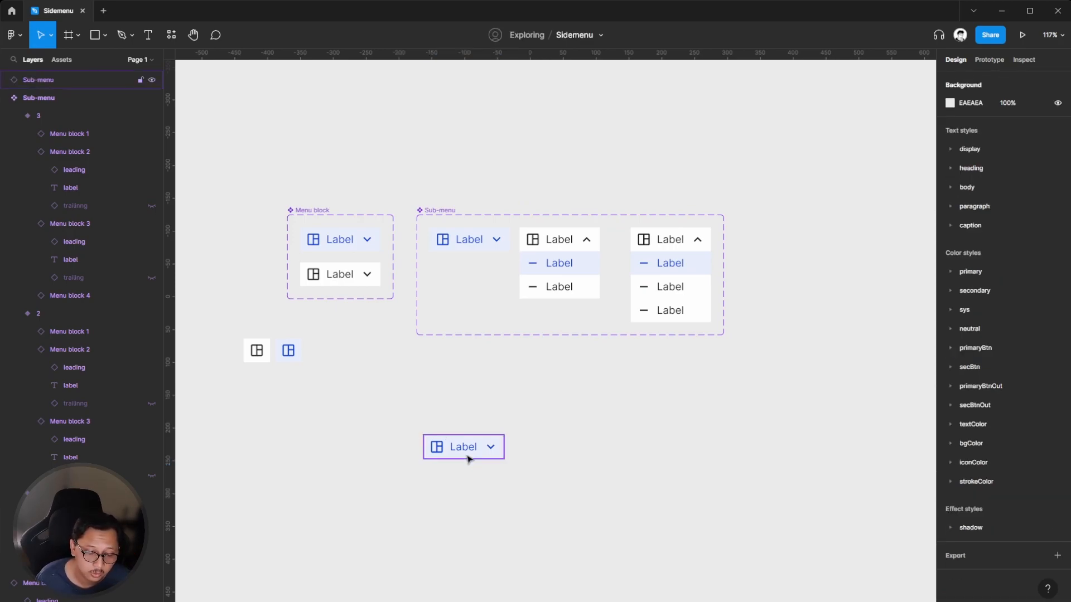
Move the Sub-menu instance to X -173, Y 161 and place two duplicates straight below it.
left_click_drag(478, 439, 471, 411)
left_click(636, 456)
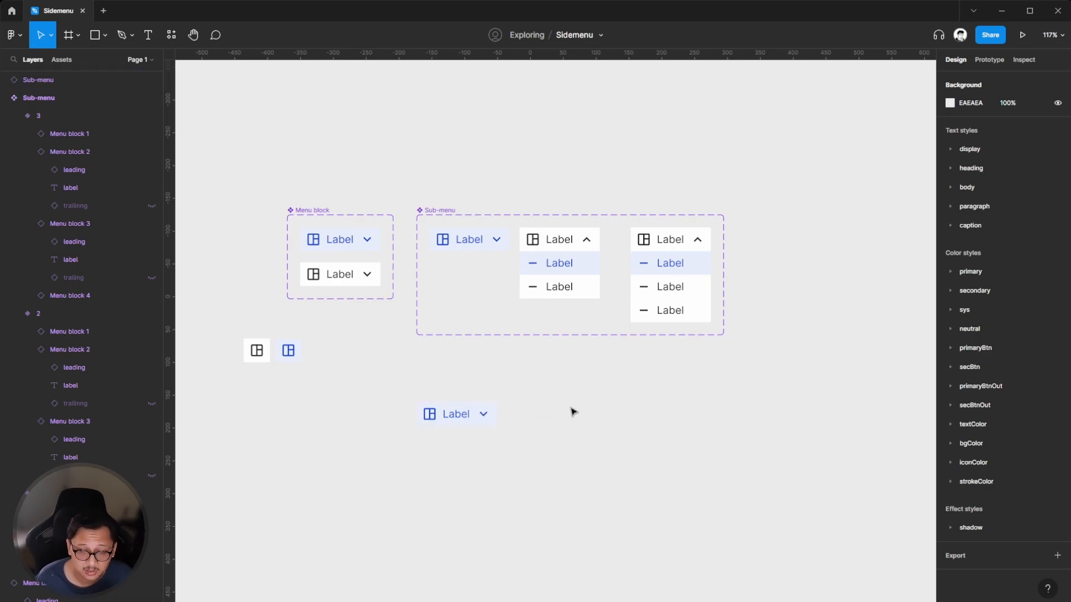
left_click_drag(478, 423, 473, 480)
left_click(548, 434)
left_click(425, 390)
Wrap the three Sub-menu instances in a vertical auto layout frame with 0 spacing between items.
left_click_drag(383, 377, 534, 535)
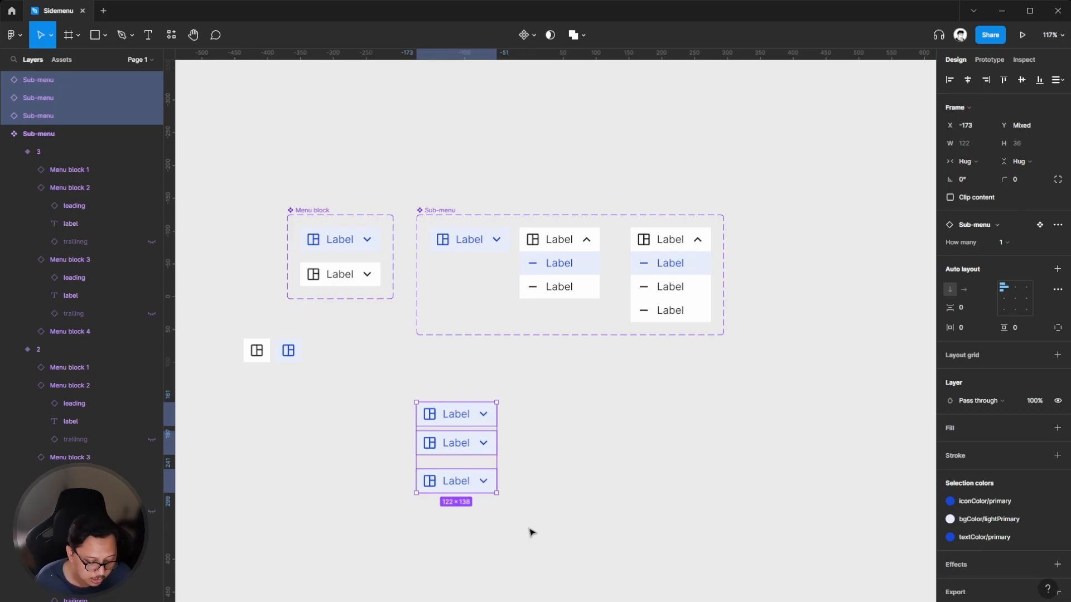
key("shift+a")
key("Escape")
left_click(432, 398)
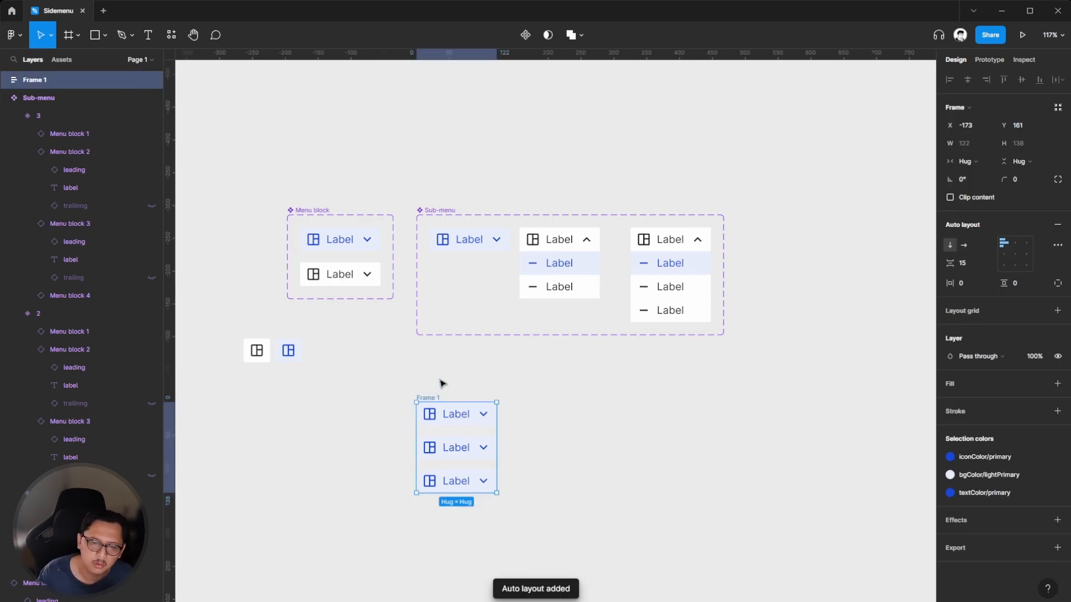
left_click(968, 266)
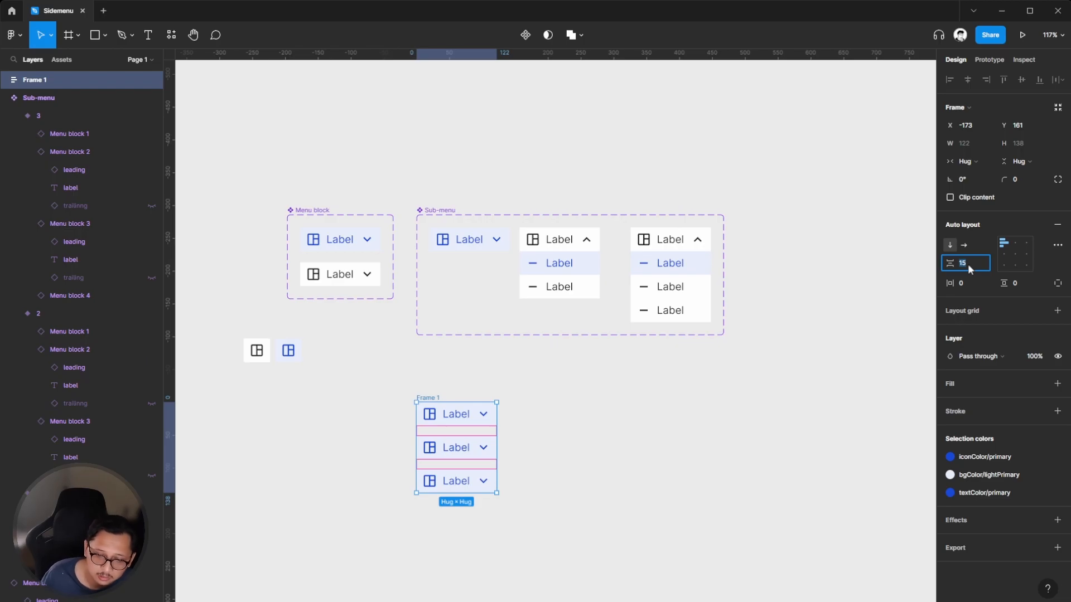
key("Return")
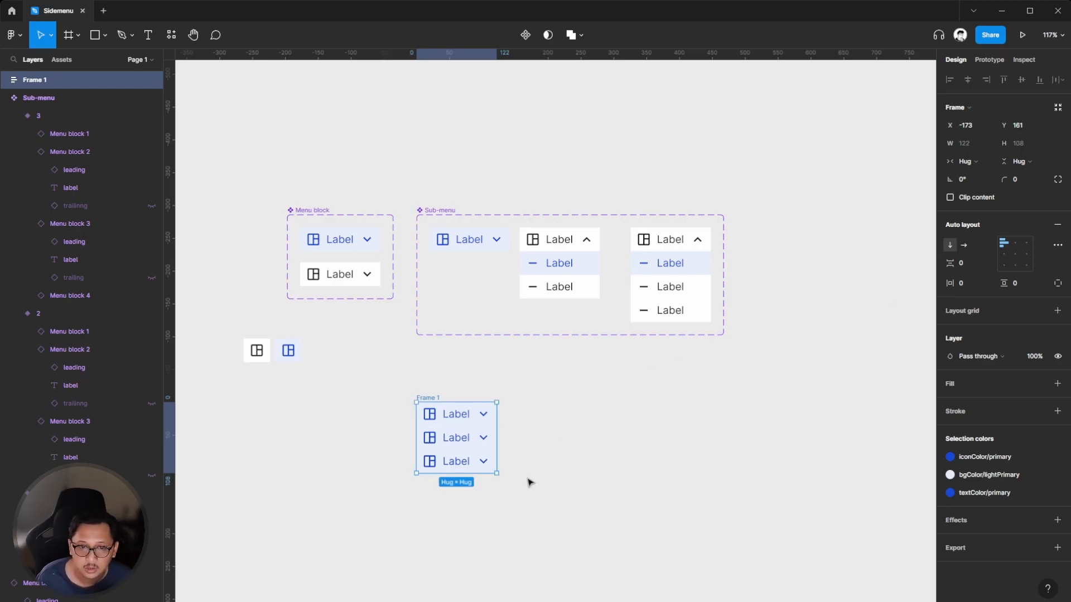
Duplicate the last Sub-menu instance three times inside Frame 1 and move the frame to X -167, Y 131.
left_click(470, 470)
key("ctrl+d")
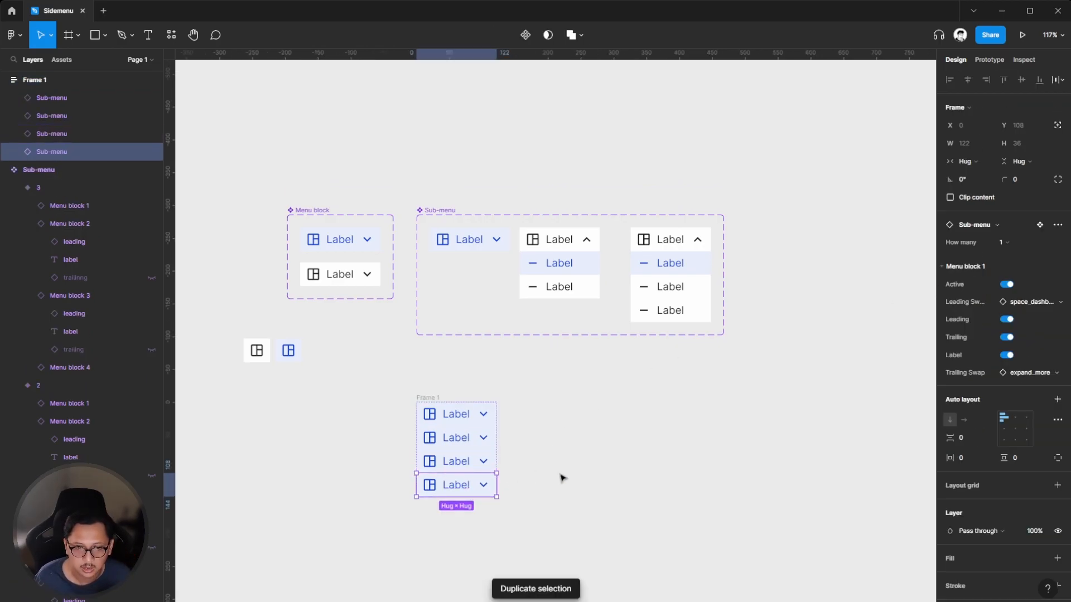
key("ctrl+d")
key("ctrl+d")
left_click(505, 426)
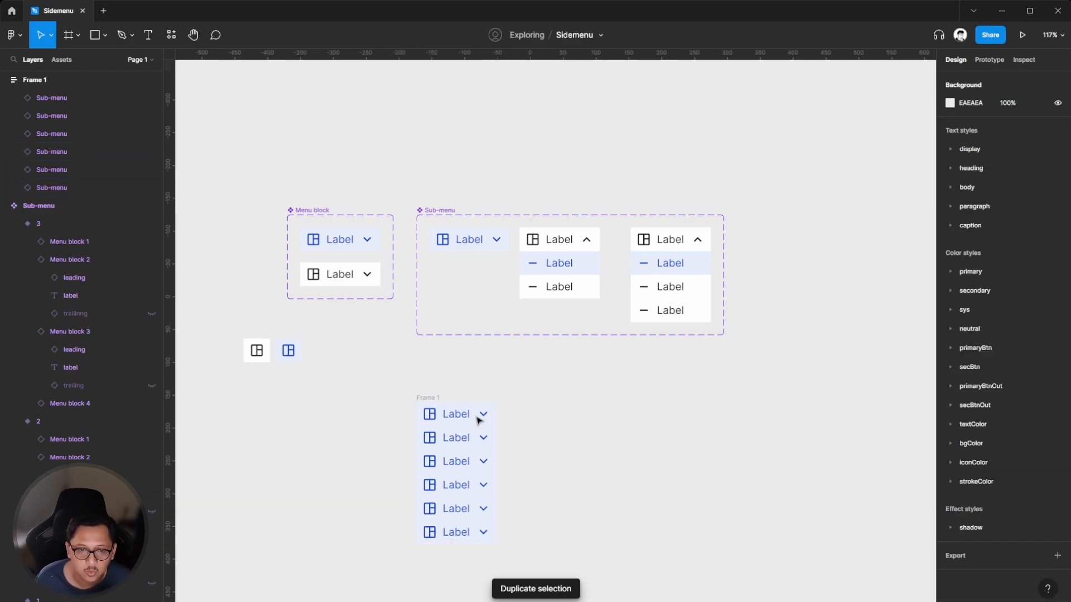
left_click_drag(422, 400, 426, 381)
left_click(579, 397)
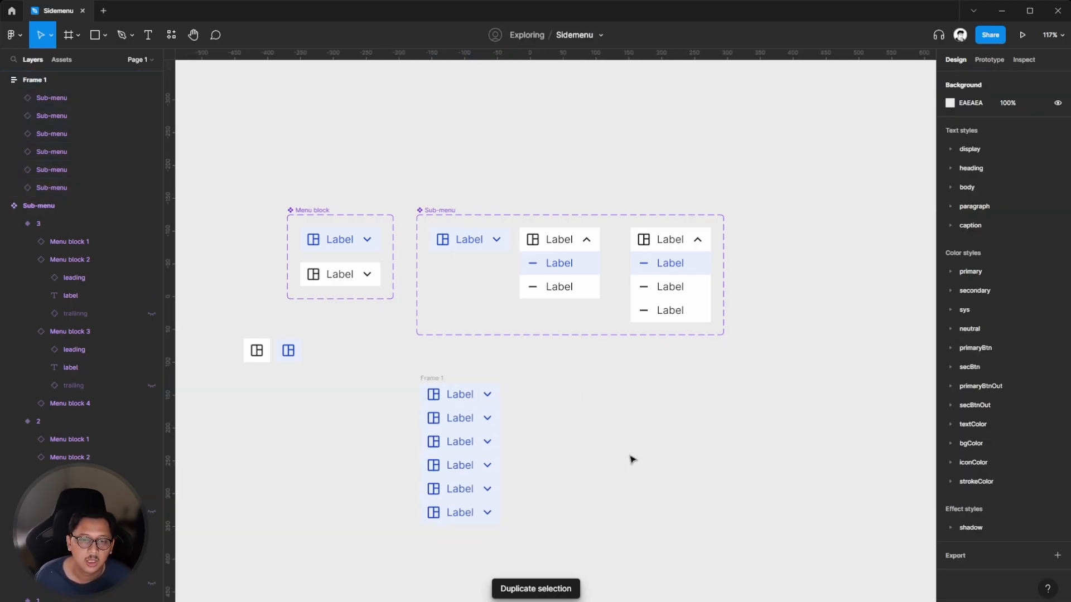
Convert Frame 1 with its six Sub-menu instances into a component.
scroll(505, 530, "down", 2)
scroll(504, 529, "down", 4)
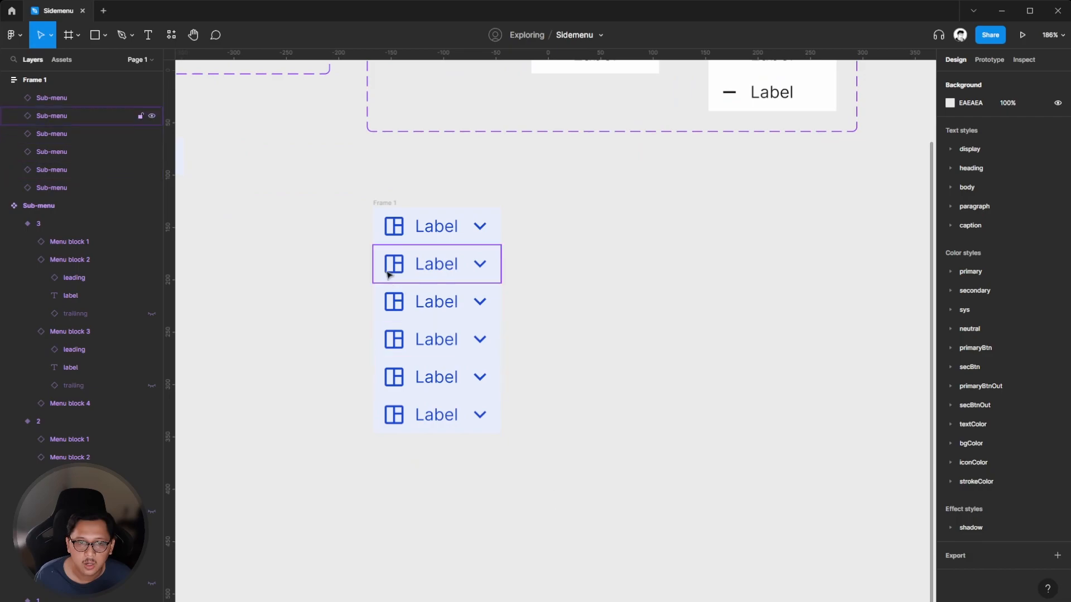
scroll(385, 262, "up", 4)
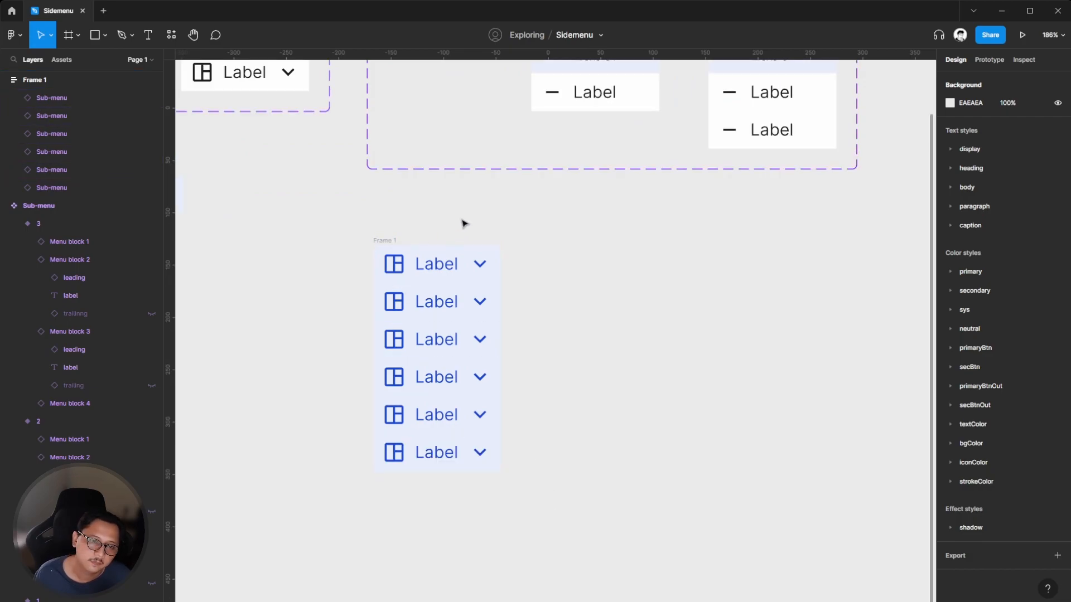
left_click(385, 240)
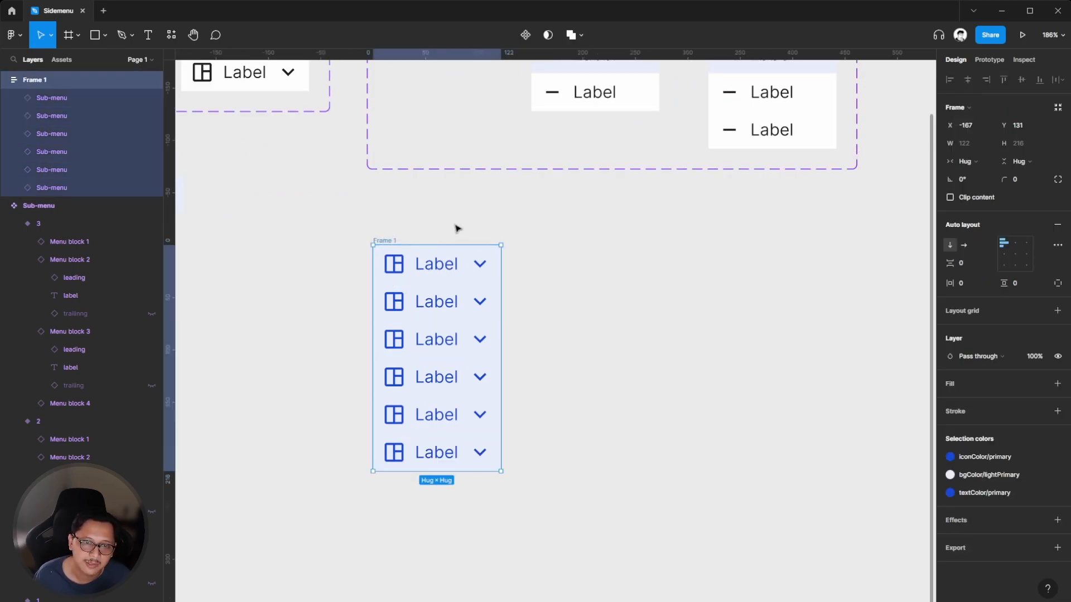
left_click(526, 36)
left_click(545, 284)
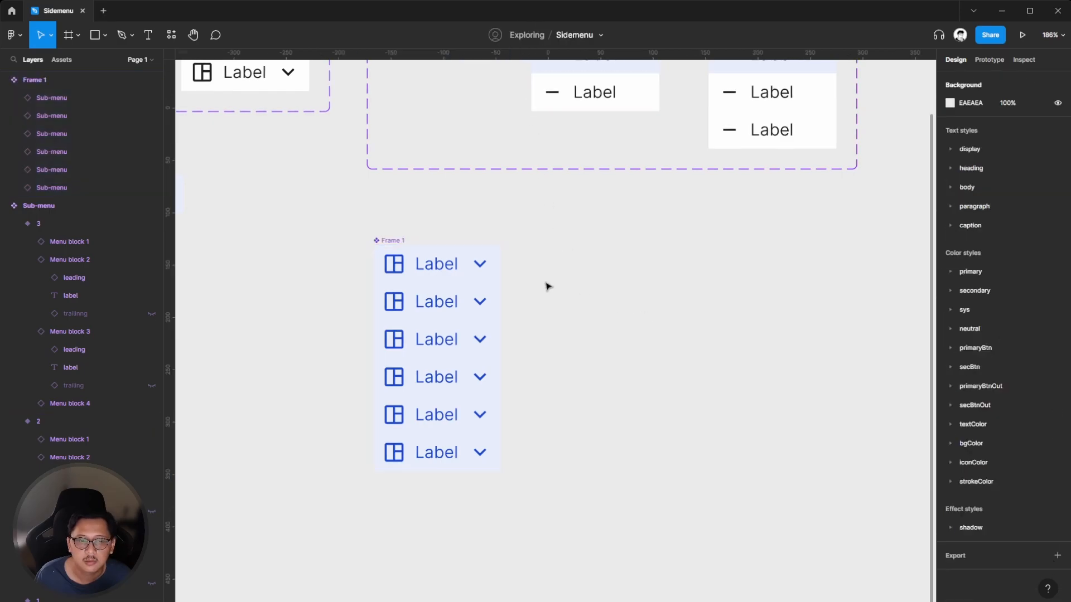
Expose the nested instance properties of all six Sub-menu instances on the Frame 1 component.
left_click(390, 242)
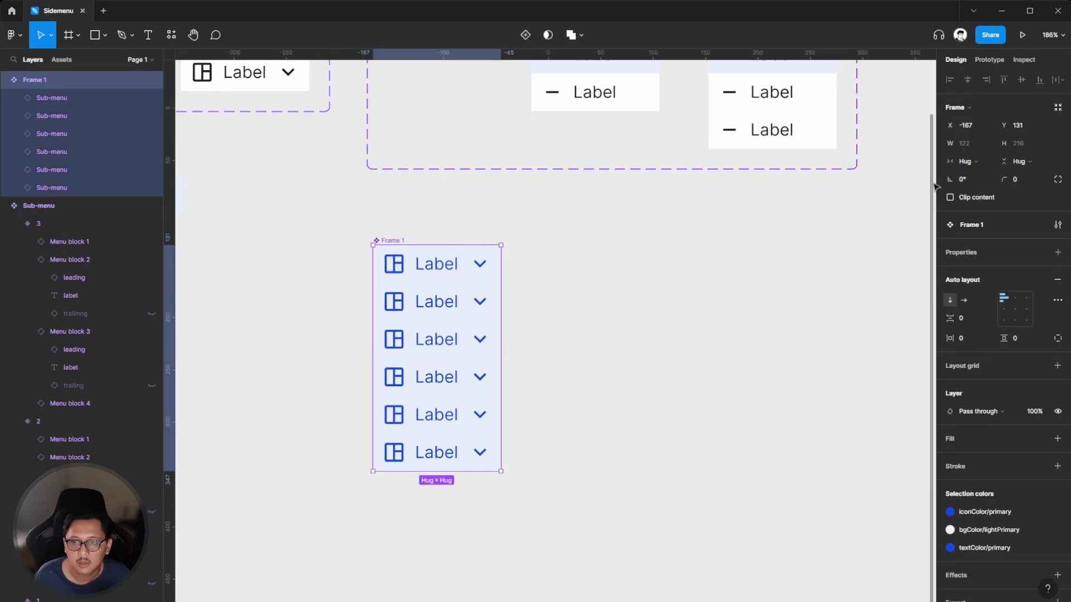
left_click(1058, 253)
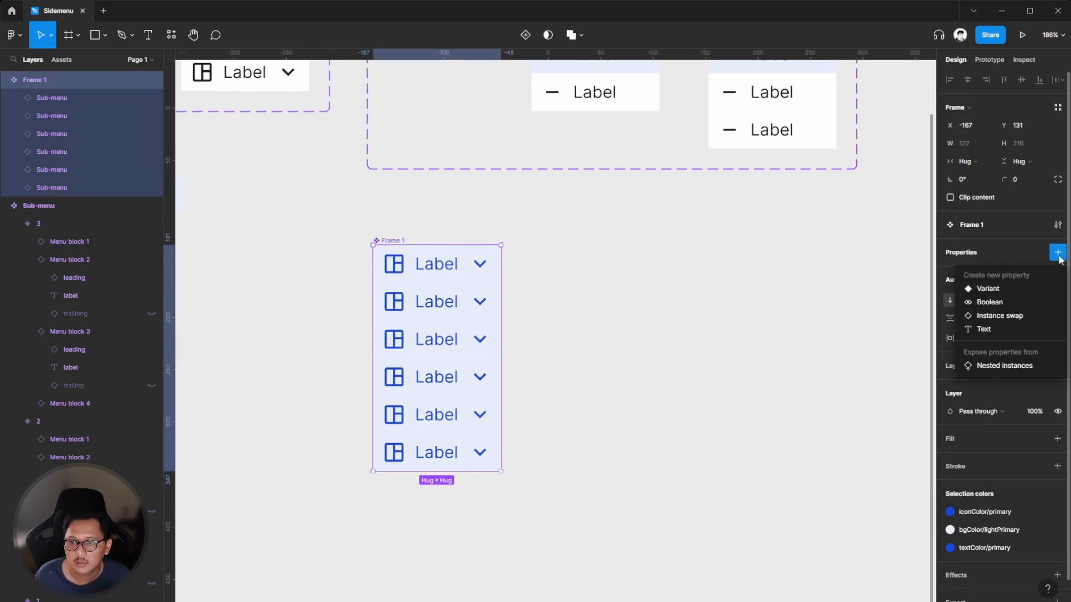
left_click(1002, 368)
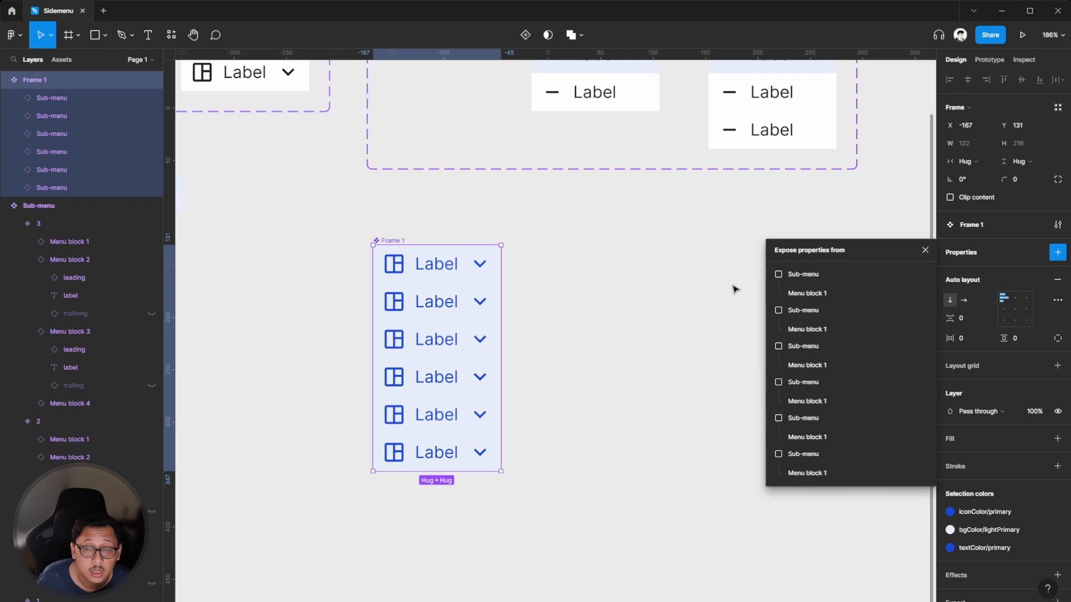
left_click(779, 274)
left_click(779, 311)
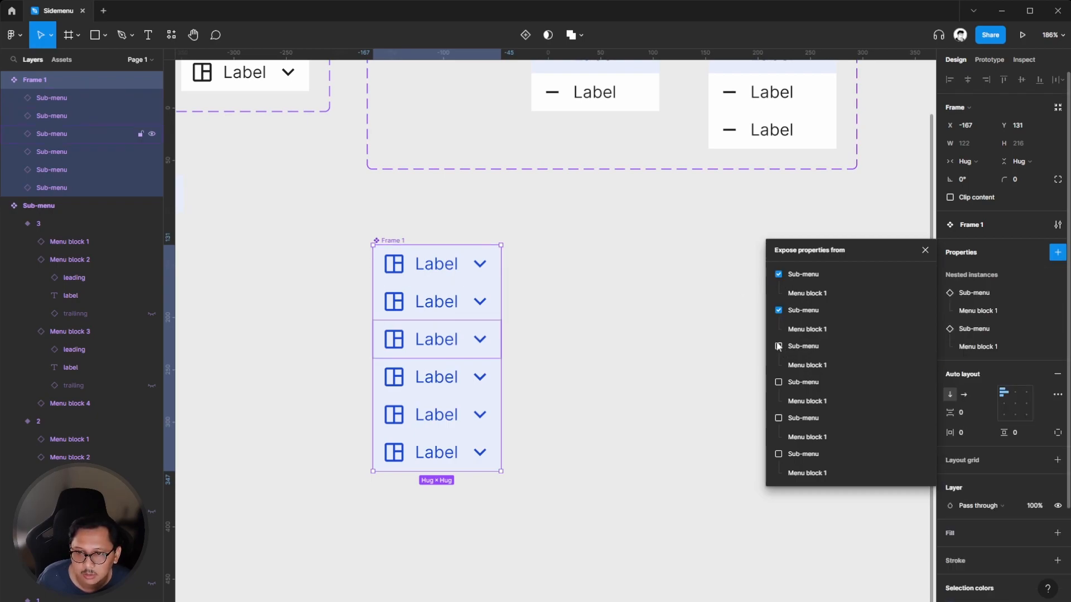
left_click(779, 347)
left_click(779, 383)
left_click(779, 419)
left_click(778, 454)
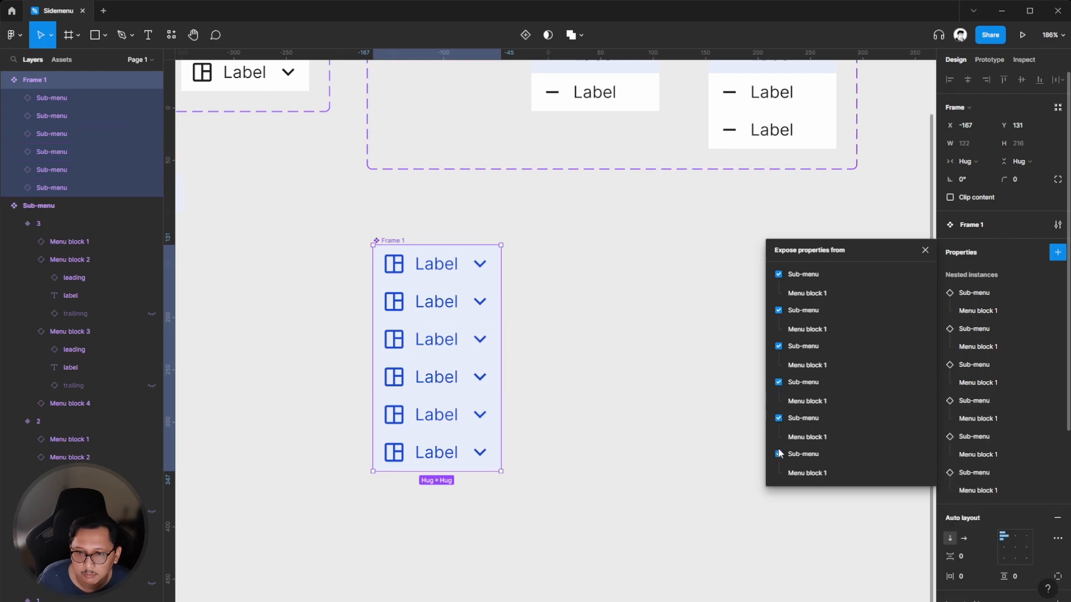
left_click(925, 254)
left_click(643, 289)
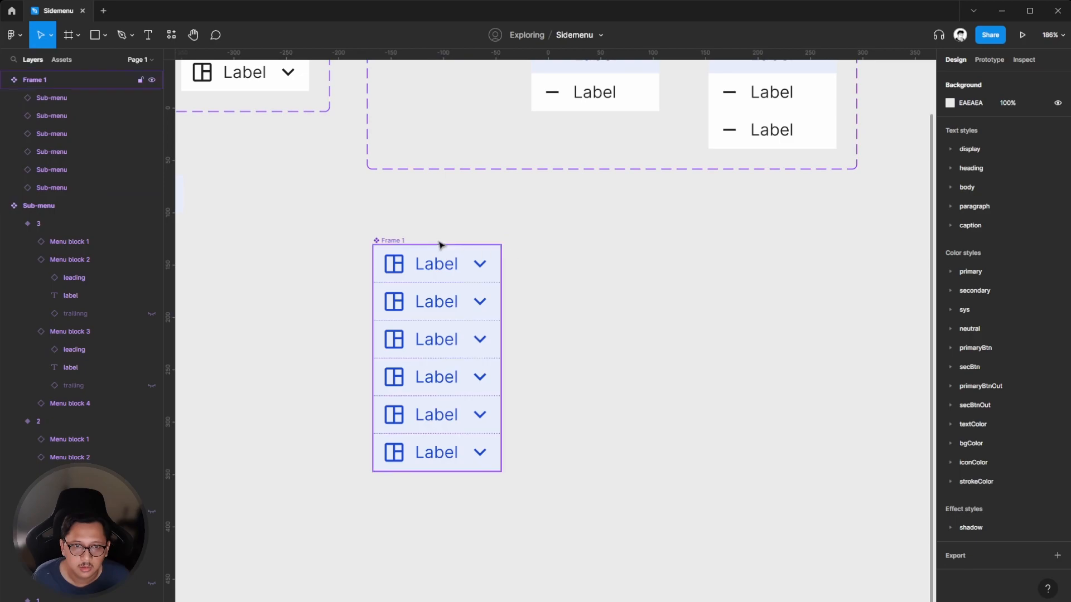
Rename the Frame 1 component to Side menu.
left_click(401, 241)
key("ctrl+r")
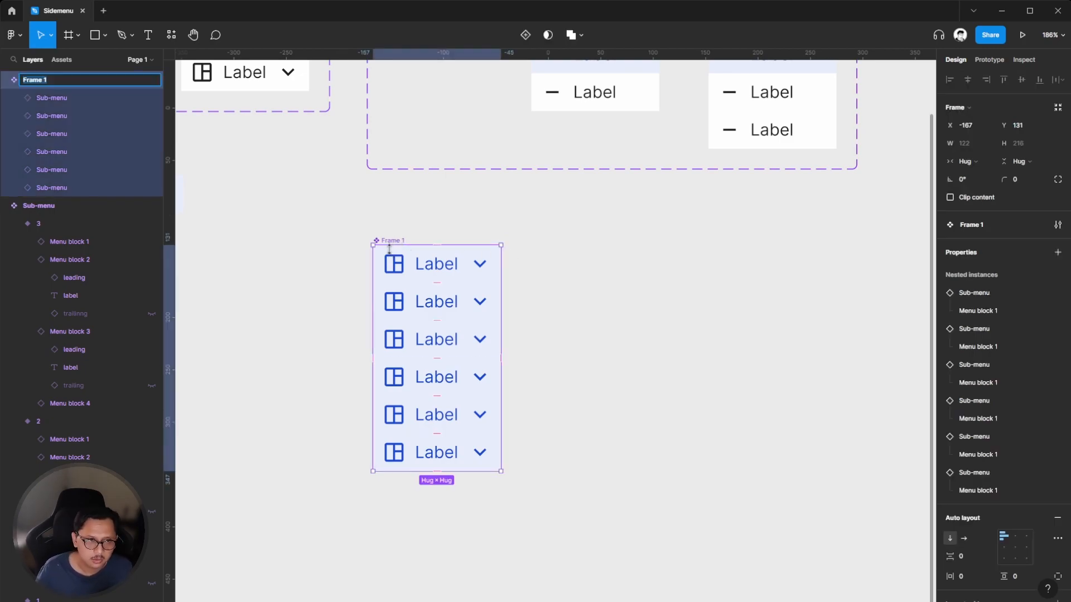
type("Menu")
key("Return")
double_click(391, 242)
type("Side m")
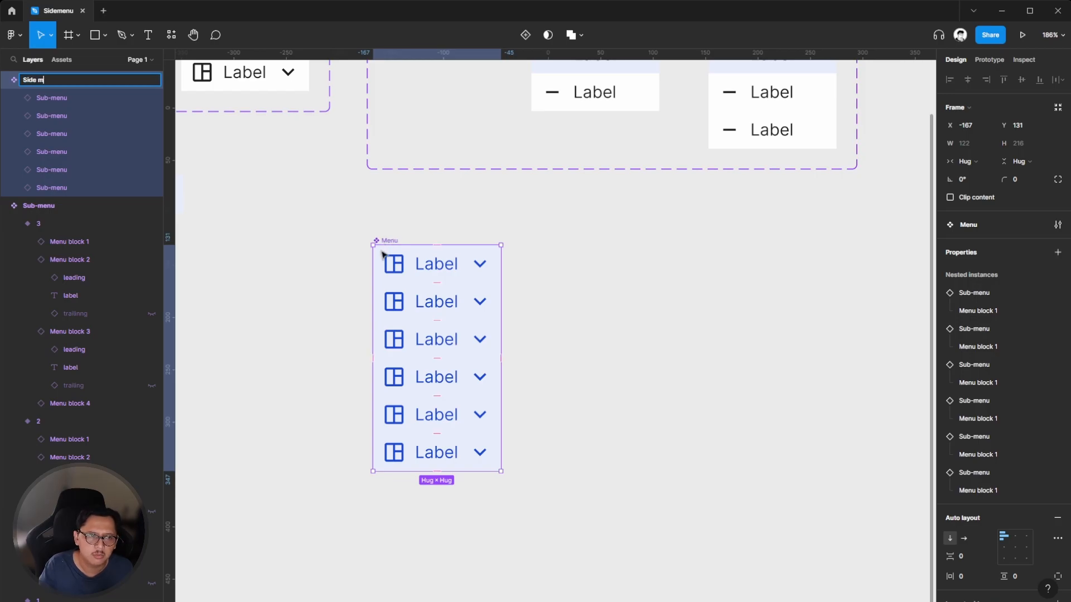
key("Return")
left_click(618, 278)
left_click(400, 247)
left_click(618, 250)
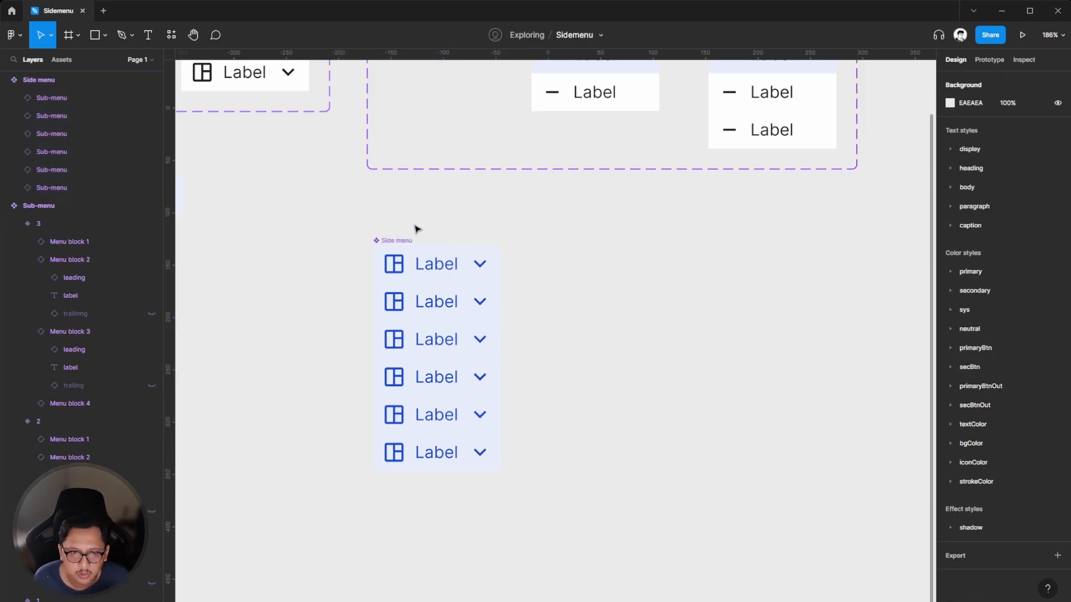
Create a test instance of the Side menu component and place it beside the original at X 76, Y 128.
left_click(397, 241)
key("ctrl+d")
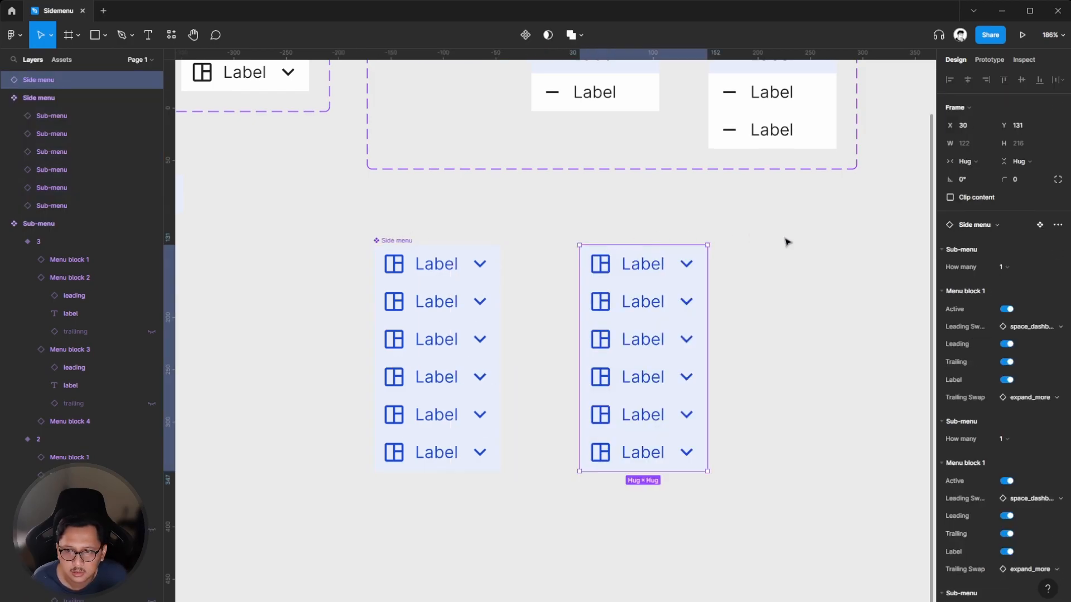
left_click(755, 242)
left_click_drag(655, 294, 702, 290)
left_click(825, 282)
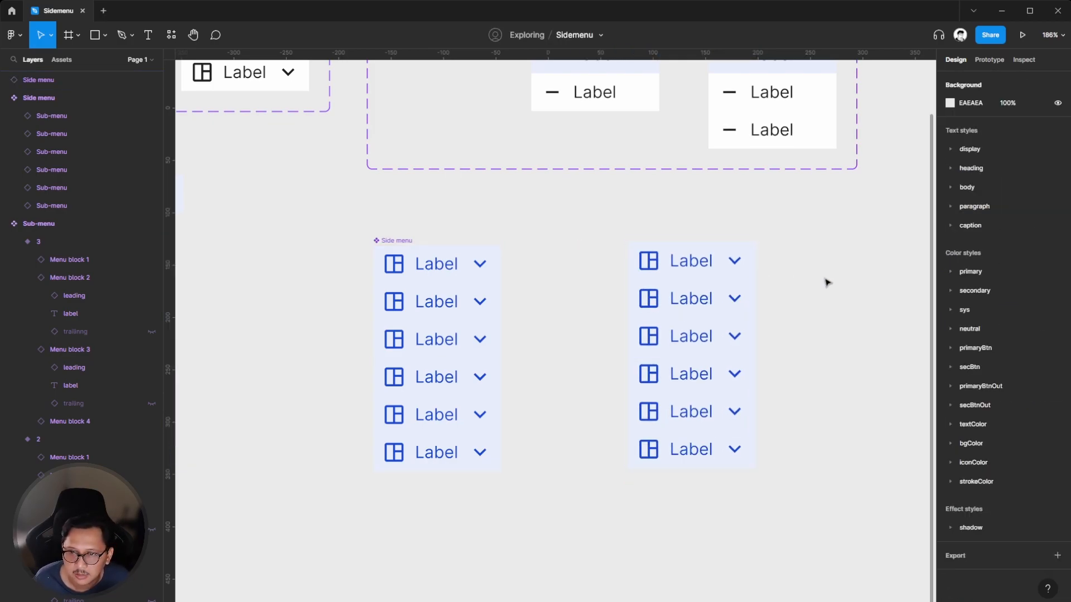
Check the exposed Sub-menu properties on the Side menu test instance and delete that instance.
left_click(670, 296)
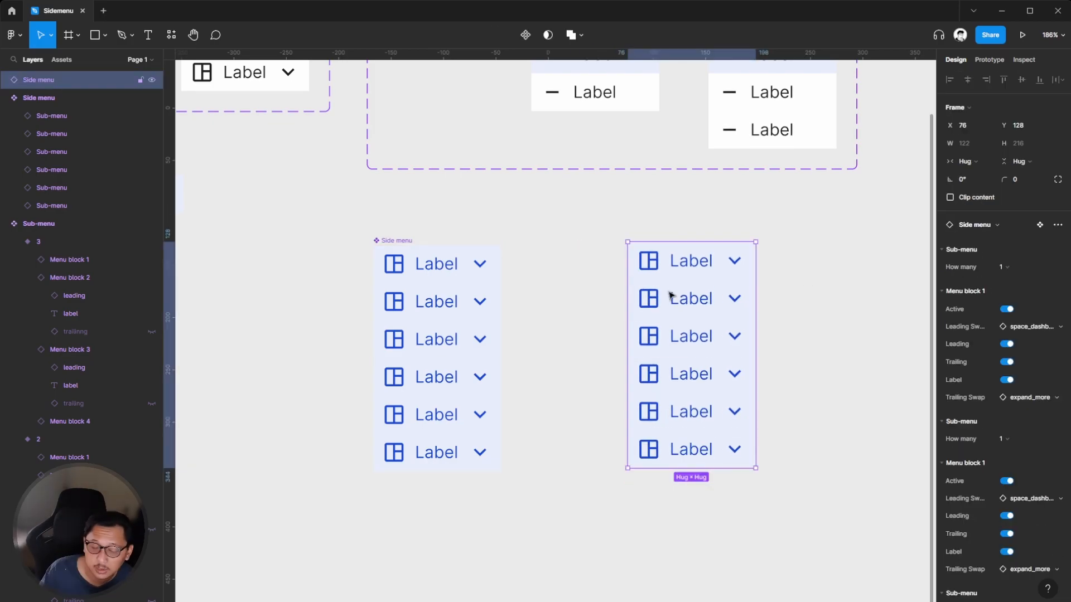
left_click(588, 307)
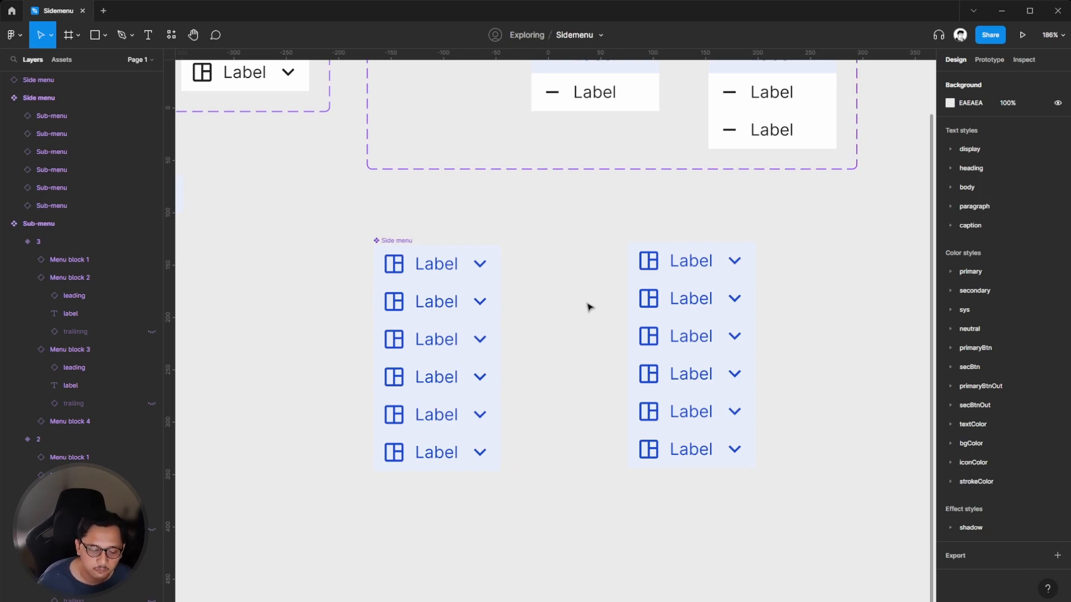
left_click(737, 301)
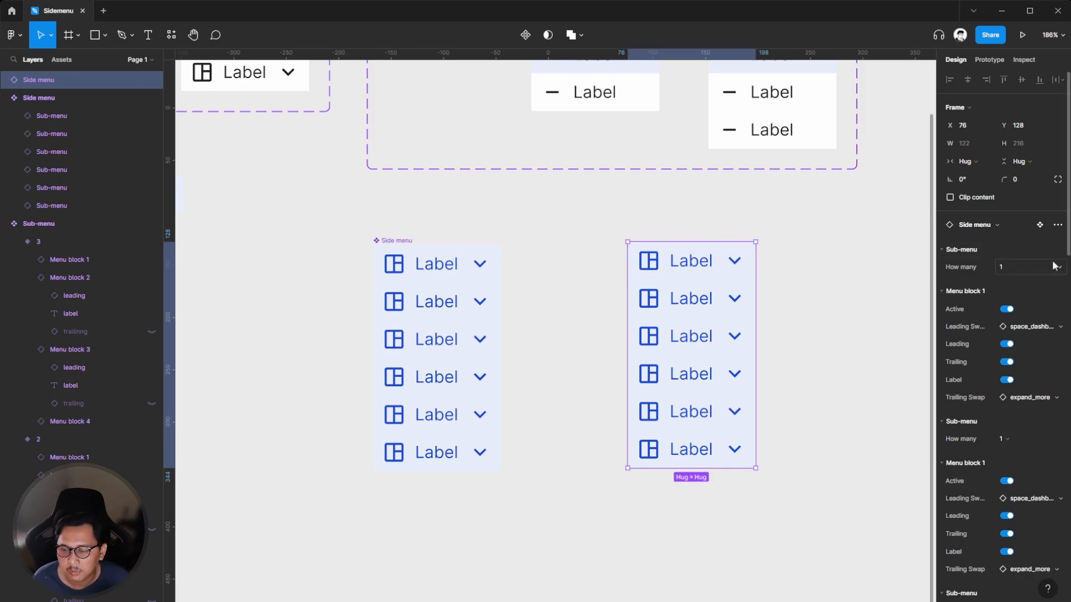
key("Escape")
left_click(672, 298)
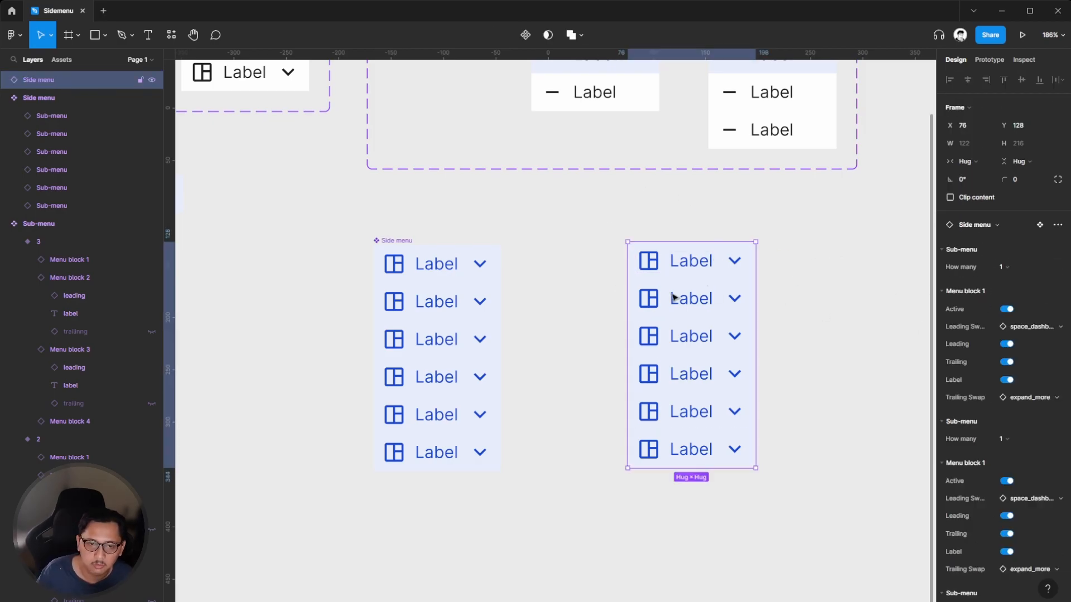
key("Delete")
Create a layer visibility property named Menu 1 with value True for the first Sub-menu instance in Side menu.
left_click(395, 240)
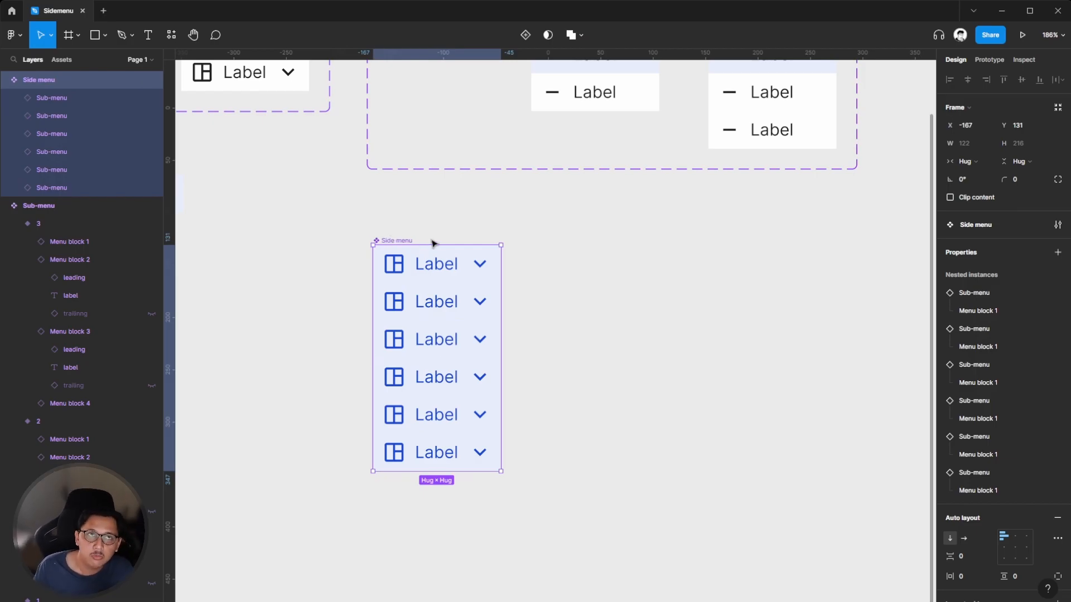
left_click(454, 238)
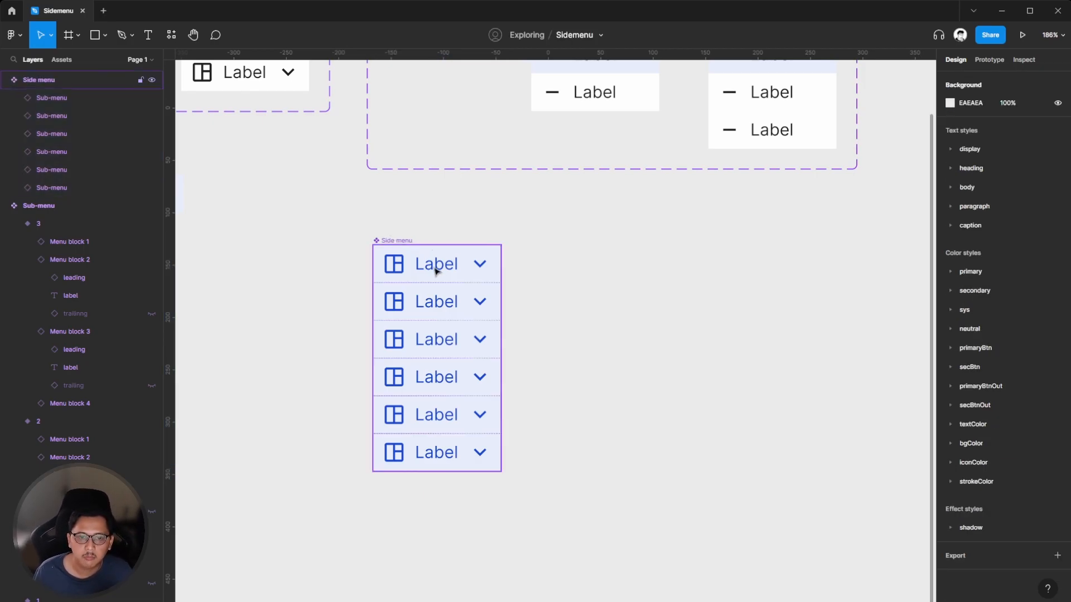
double_click(435, 270)
scroll(1049, 446, "down", 2)
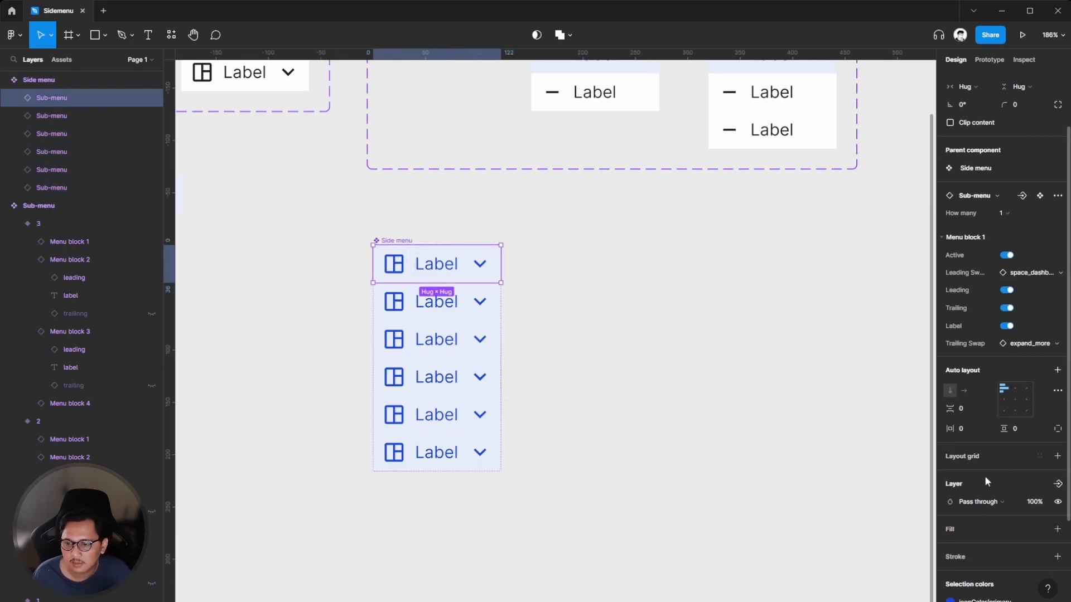
left_click(1056, 485)
type("Menu 1")
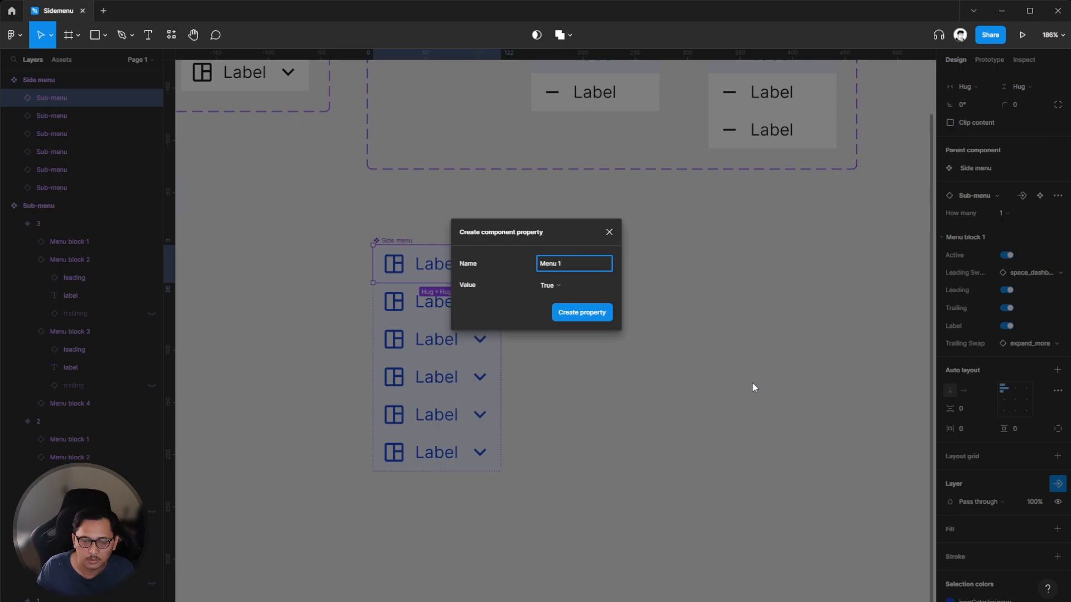
key("ctrl+a")
key("Return")
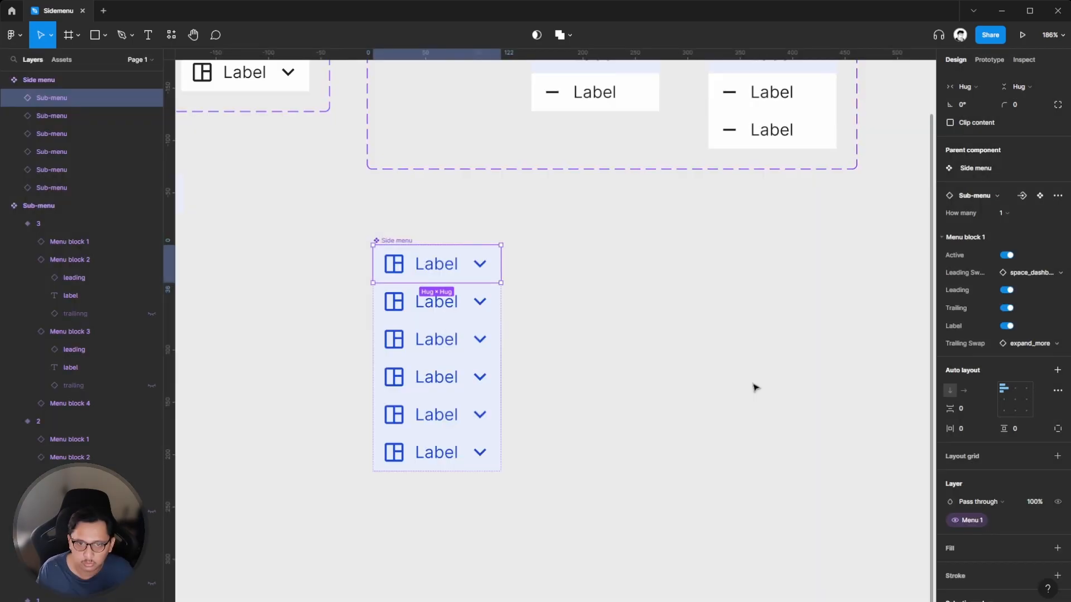
Create a layer visibility property named Menu 2 with value True for the second Sub-menu instance.
left_click(467, 311)
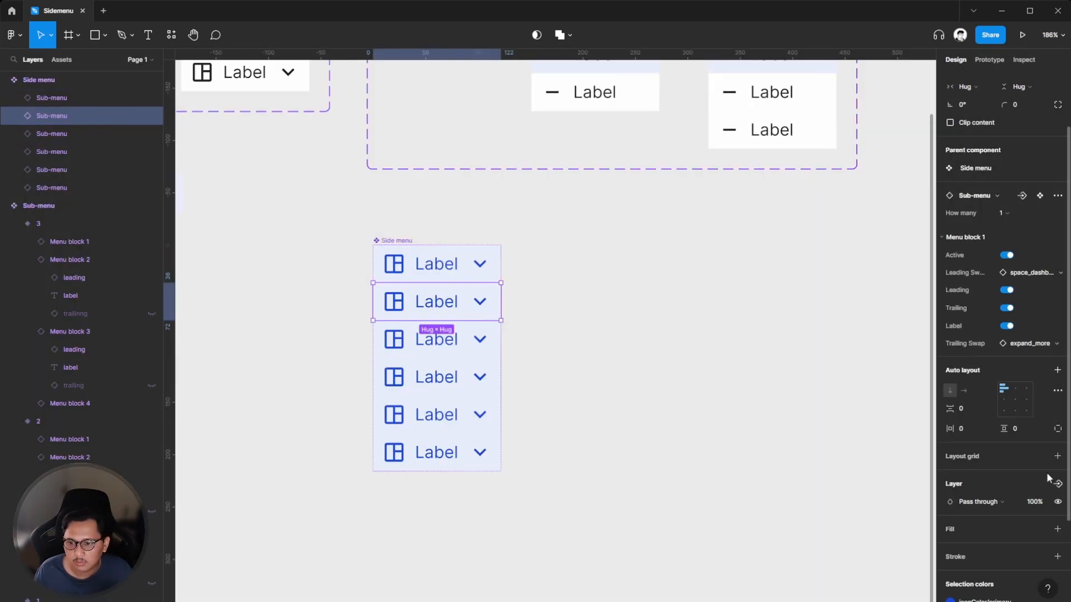
left_click(1057, 483)
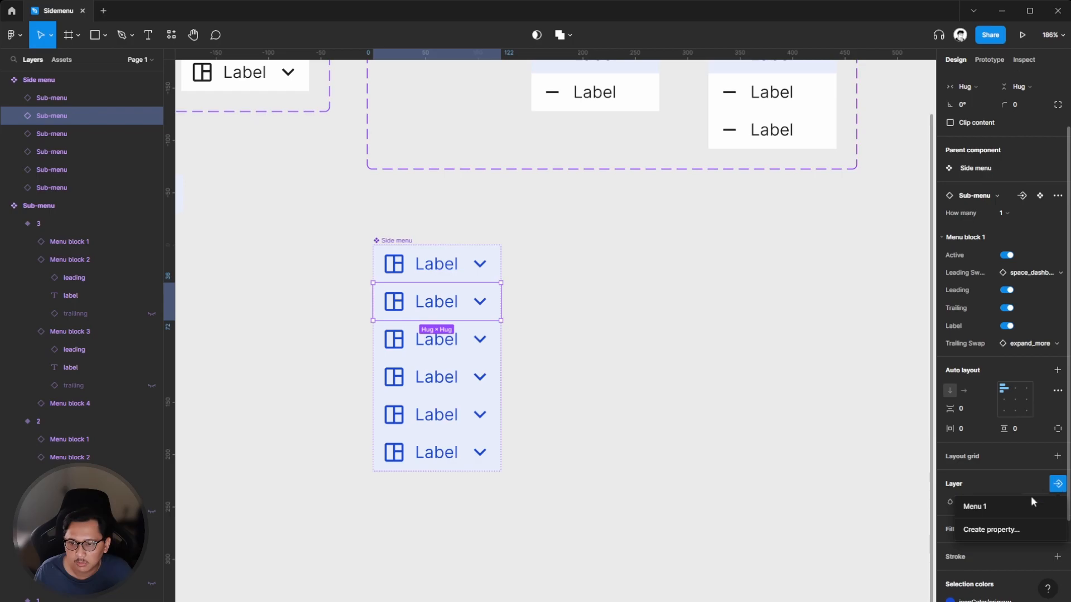
left_click(994, 528)
type("Menu 1")
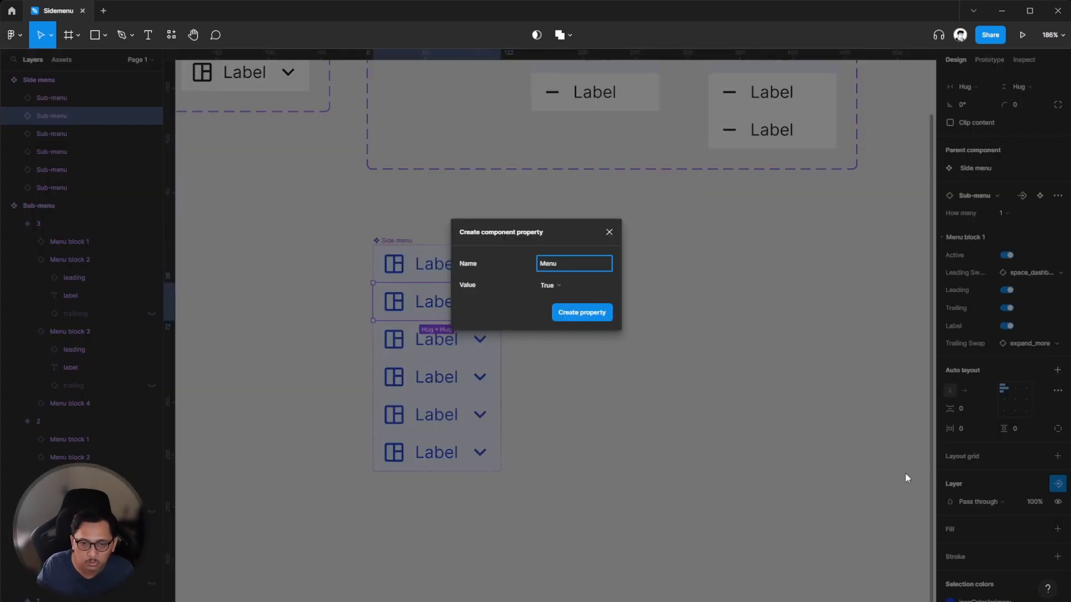
key("Return")
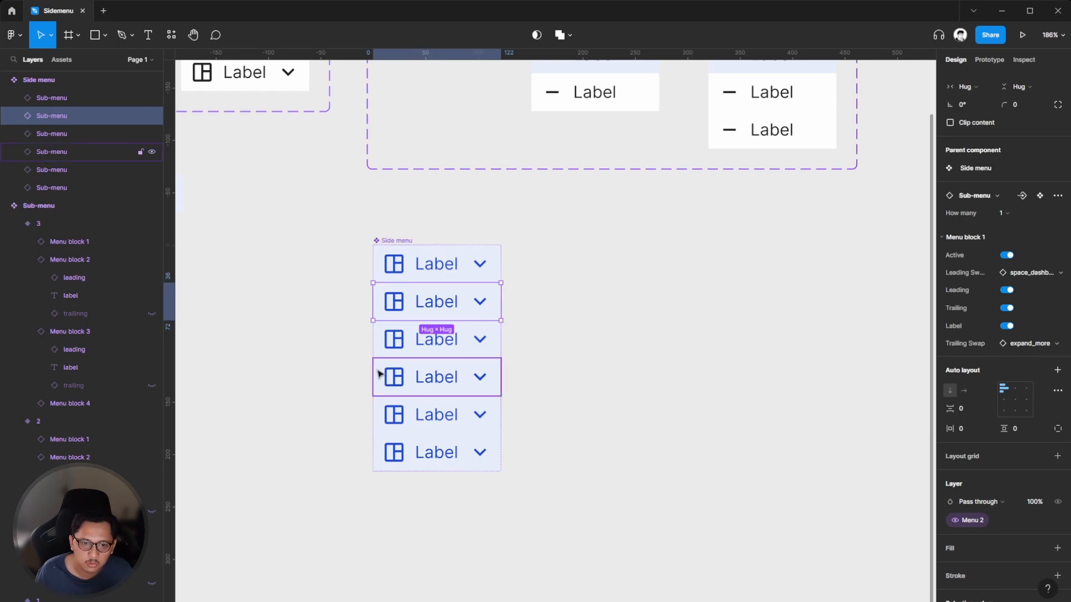
Create a layer visibility property named Menu 3 with value True for the third Sub-menu instance.
left_click(399, 356)
left_click(1055, 485)
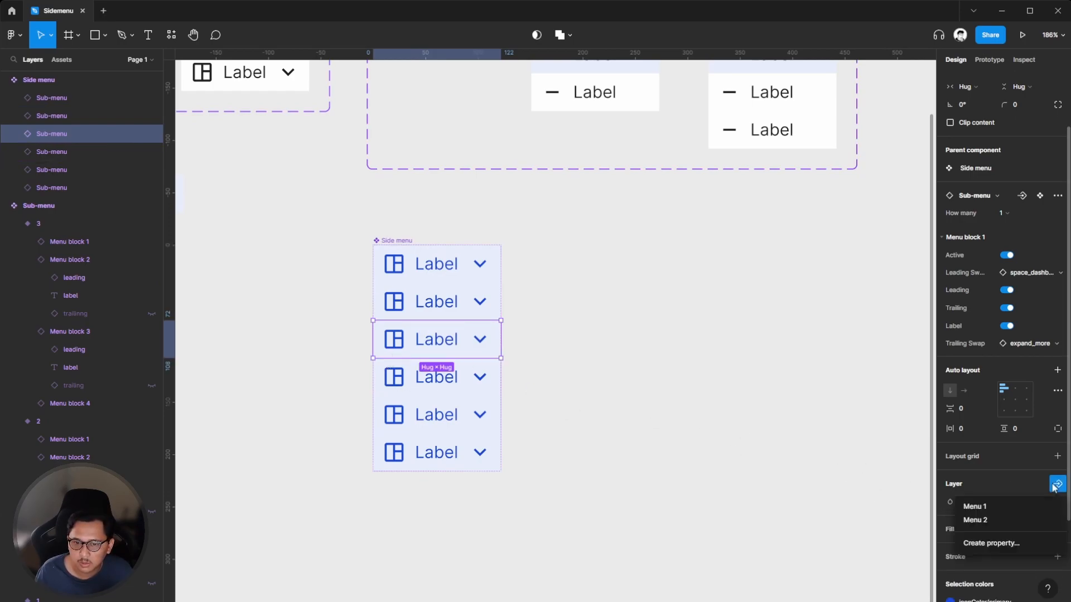
left_click(999, 541)
type("Menu 3")
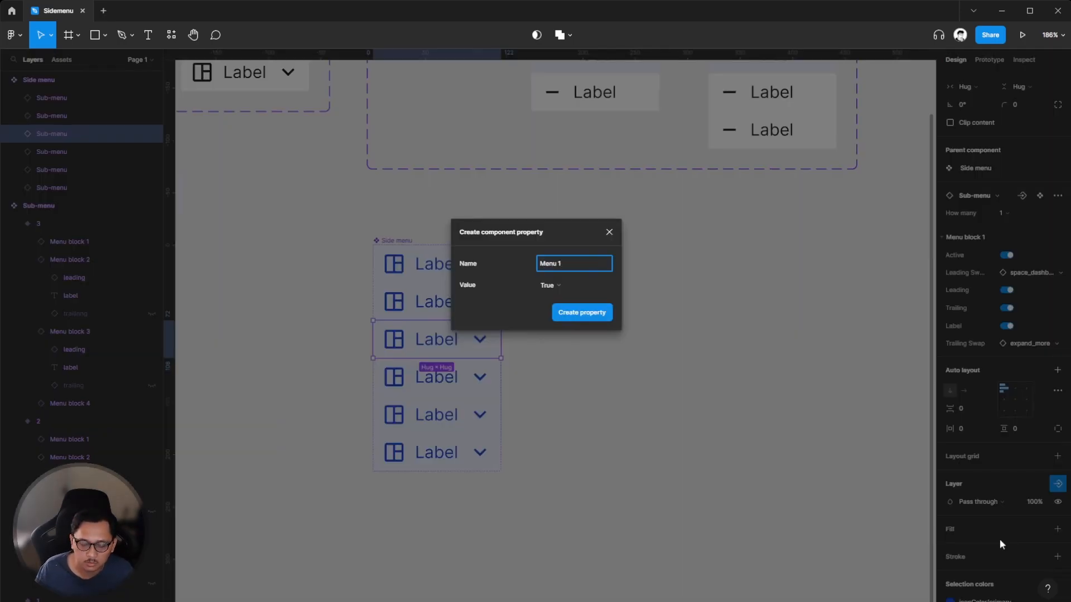
key("Return")
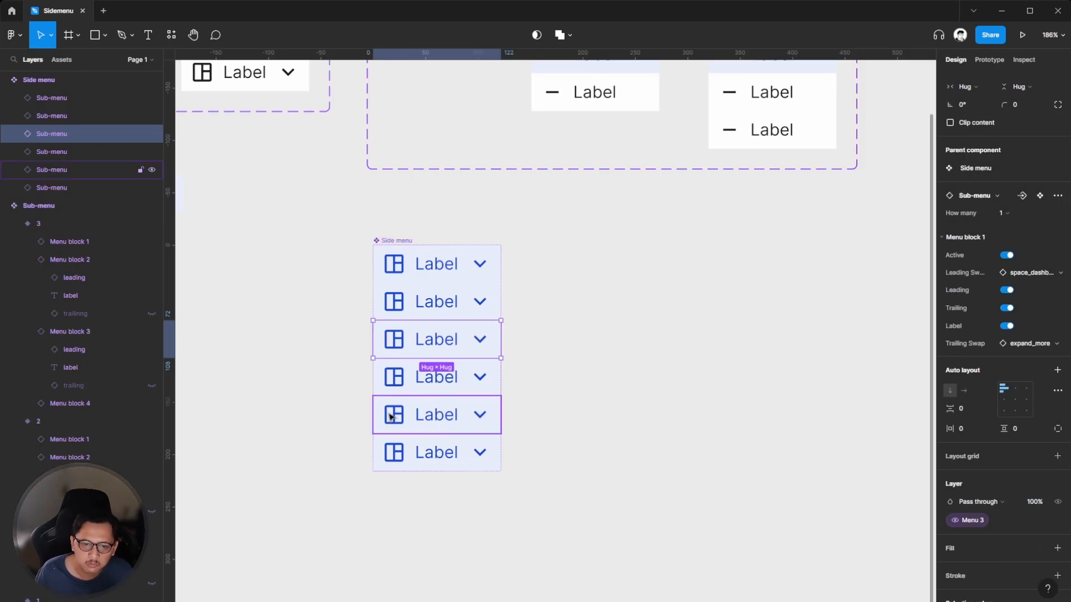
Create a layer visibility property named Menu 4 with value True for the fourth Sub-menu instance in Side menu.
left_click(425, 392)
left_click(1058, 484)
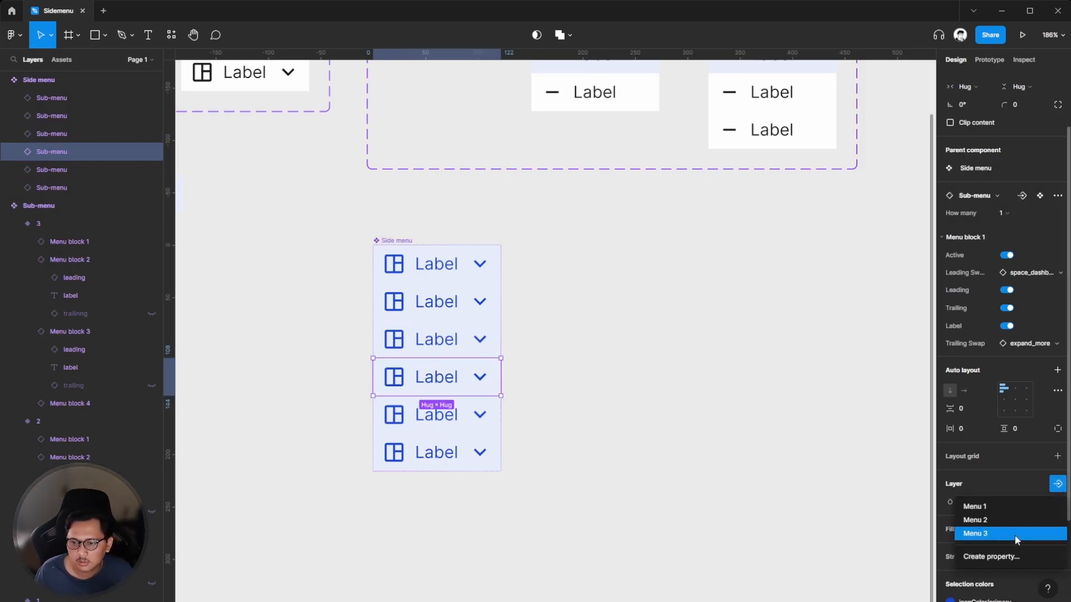
left_click(1007, 557)
type("Menu 1")
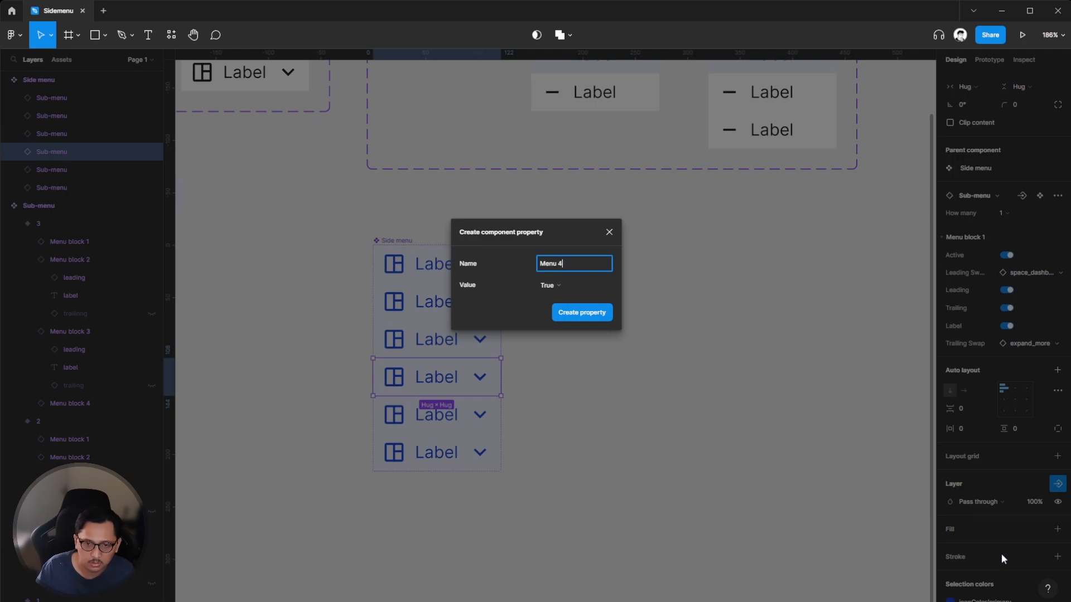
key("Return")
Create a layer visibility property named Menu 5 with value True for the fifth Sub-menu instance.
left_click(454, 423)
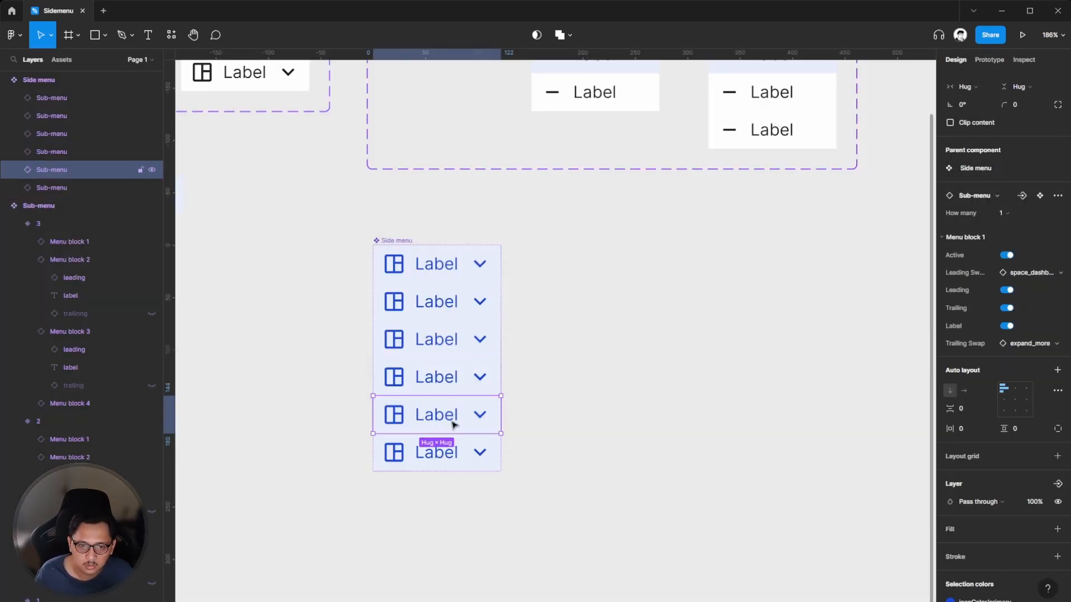
left_click(1058, 484)
left_click(1007, 571)
type("Menu 1")
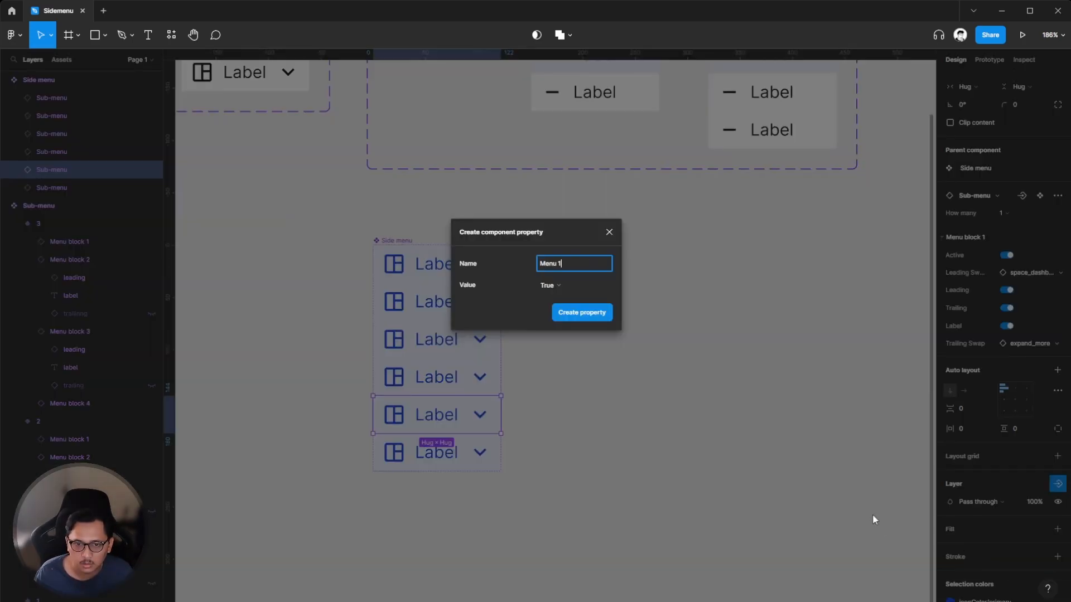
type("5")
key("Return")
Create a layer visibility property named Menu 6 for the sixth Sub-menu instance.
left_click(441, 452)
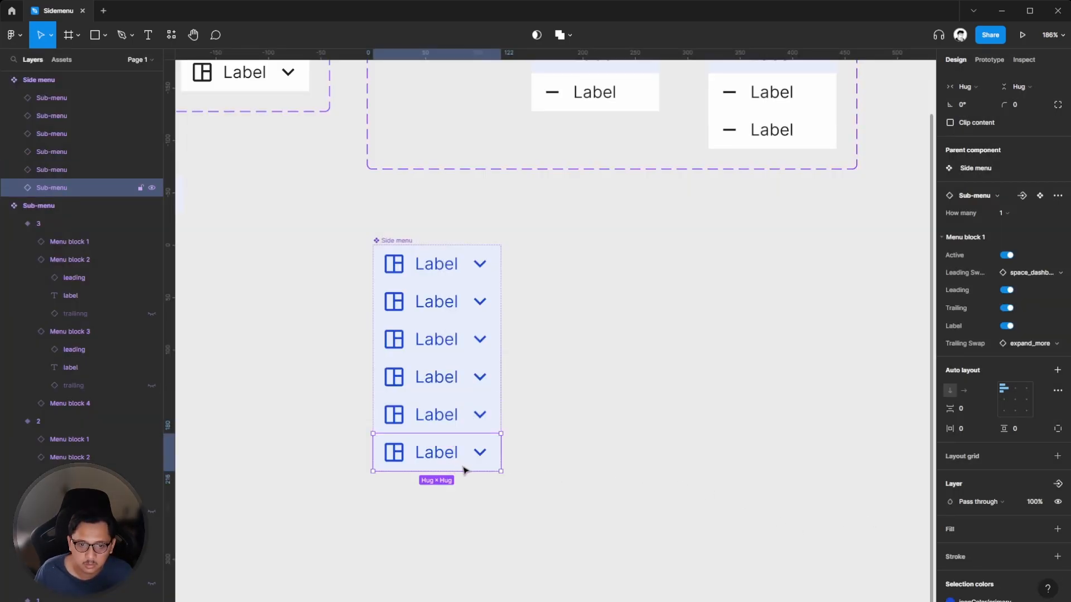
left_click(1058, 483)
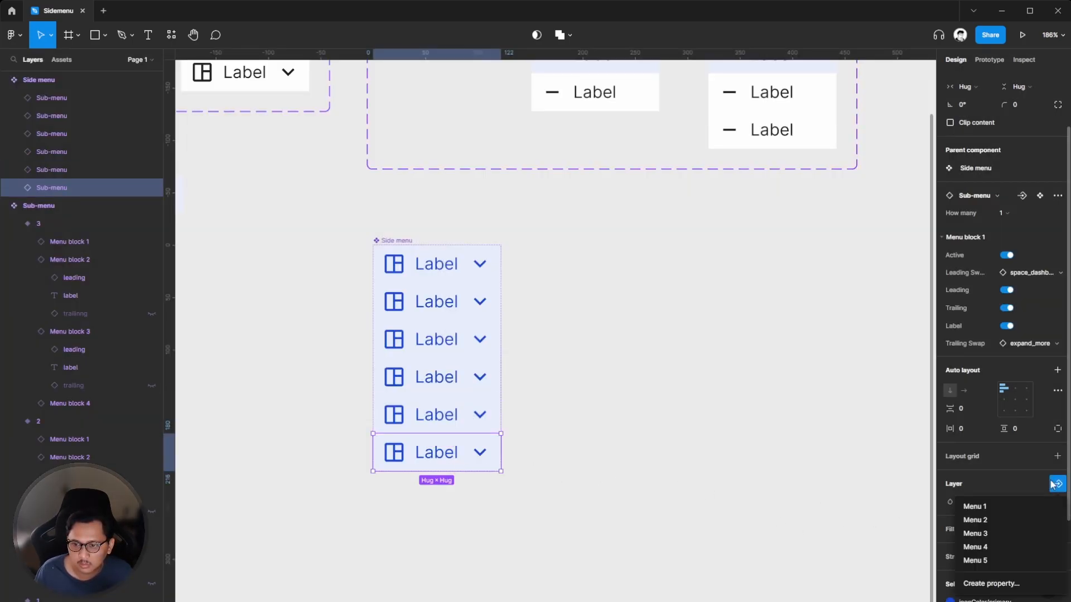
left_click(999, 584)
type("Menu 16")
key("Return")
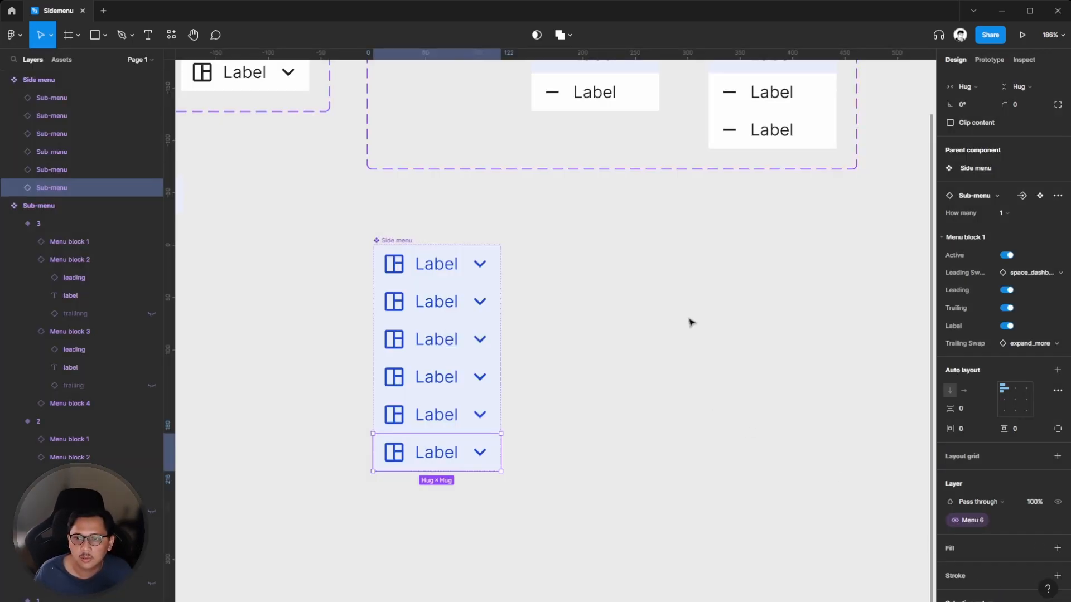
Place a test instance of the Side menu component beside the main component by duplicating it.
left_click(692, 322)
left_click(406, 240)
left_click(402, 232)
left_click(410, 244)
left_click_drag(410, 244, 604, 258)
left_click(793, 271)
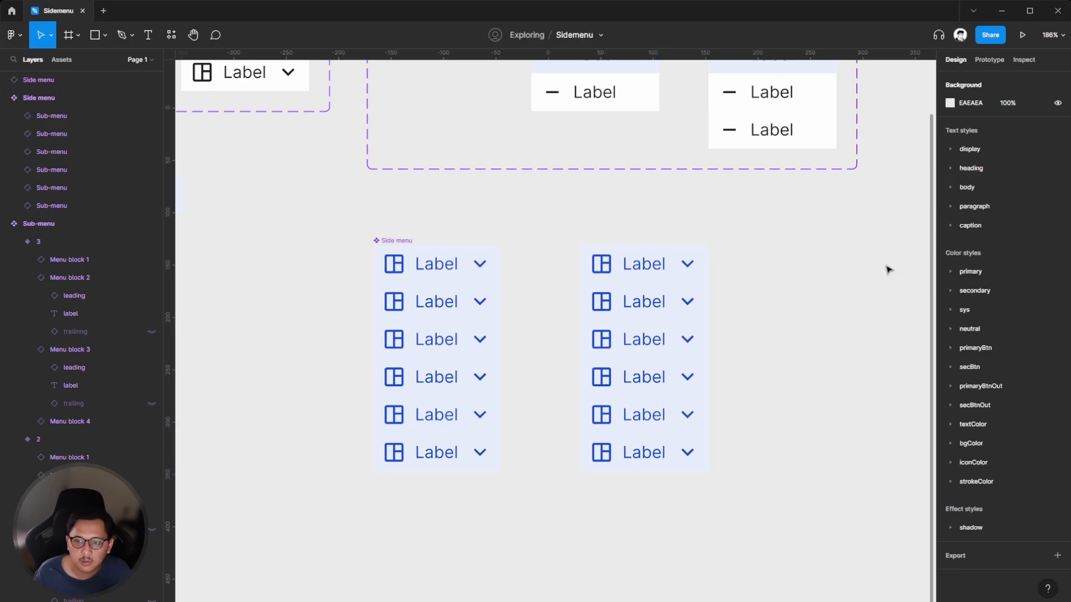
Turn off Menu 6, Menu 5 and Menu 4 on the Side menu test instance and nudge it slightly down.
left_click(646, 287)
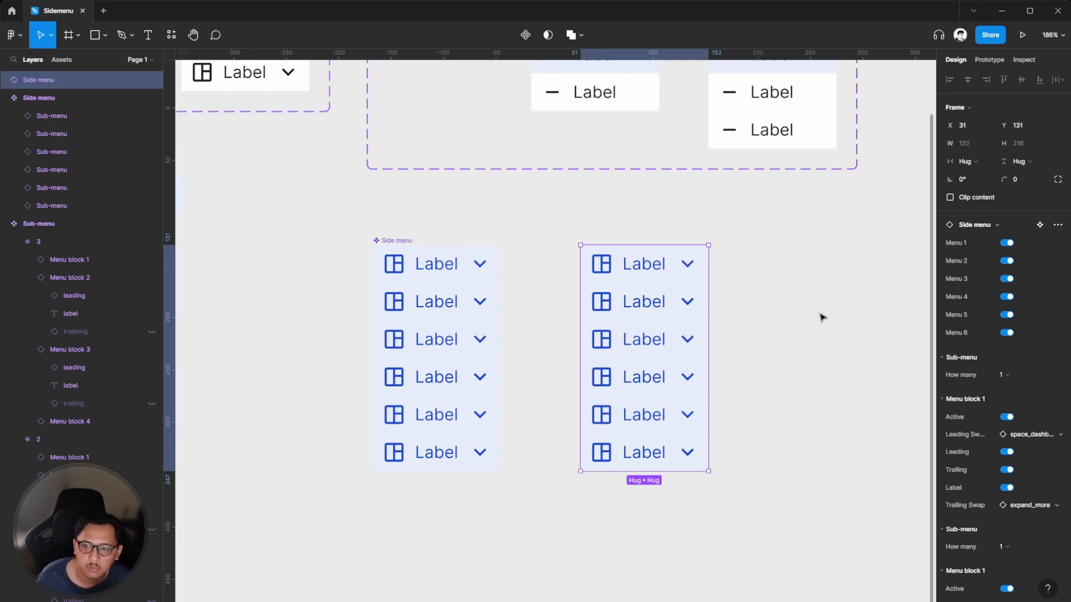
left_click(1007, 332)
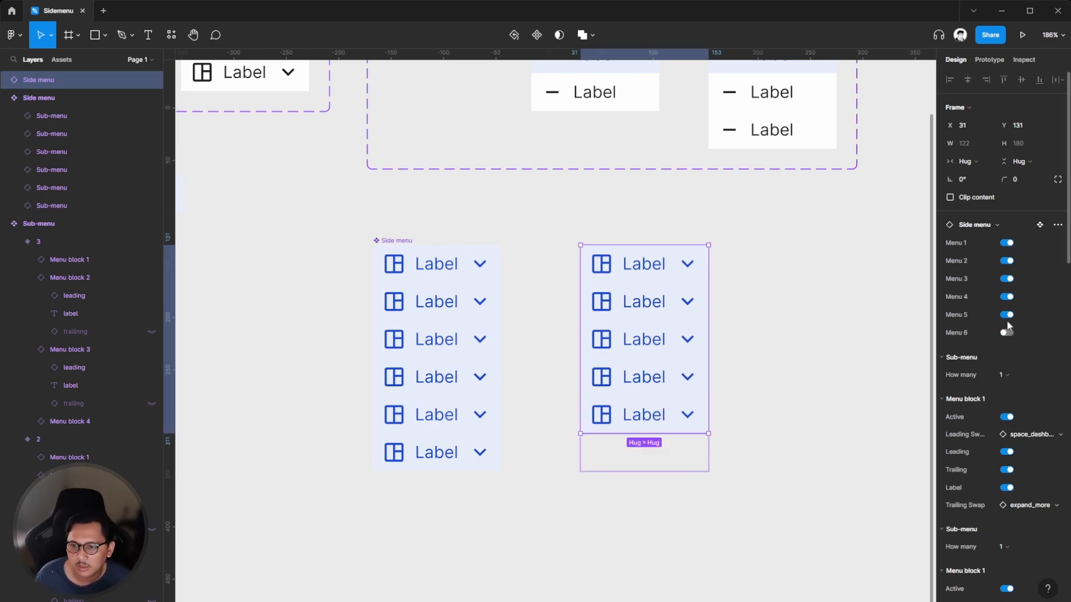
left_click(1007, 314)
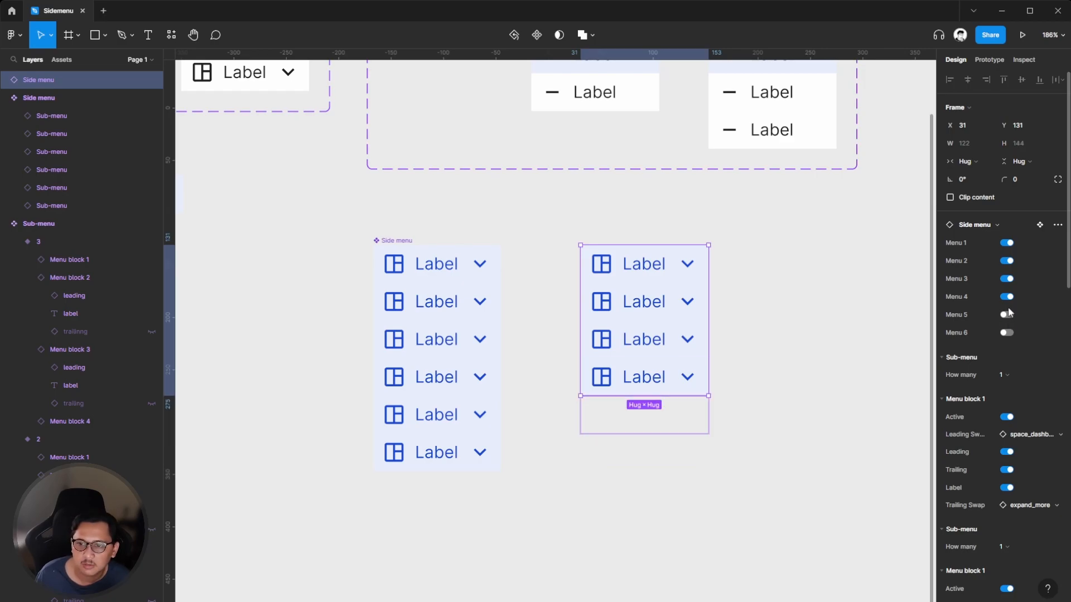
left_click(1008, 297)
left_click(899, 339)
left_click(681, 299)
left_click(749, 333)
left_click(641, 340)
left_click_drag(641, 301, 637, 315)
left_click(835, 322)
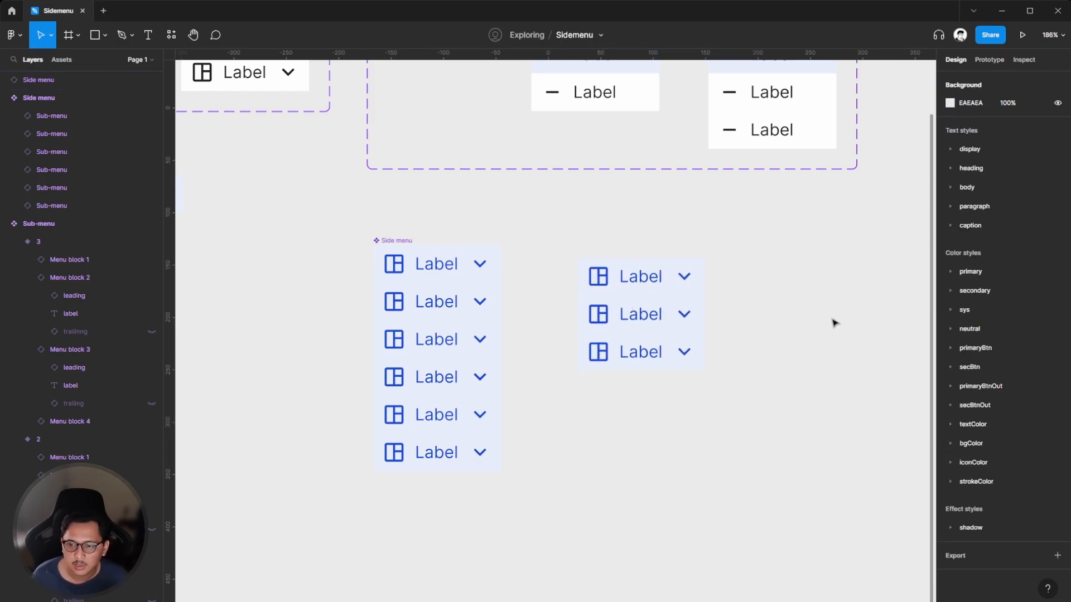
Set How many to 2 for the second Sub-menu of the Side menu test instance.
left_click(674, 302)
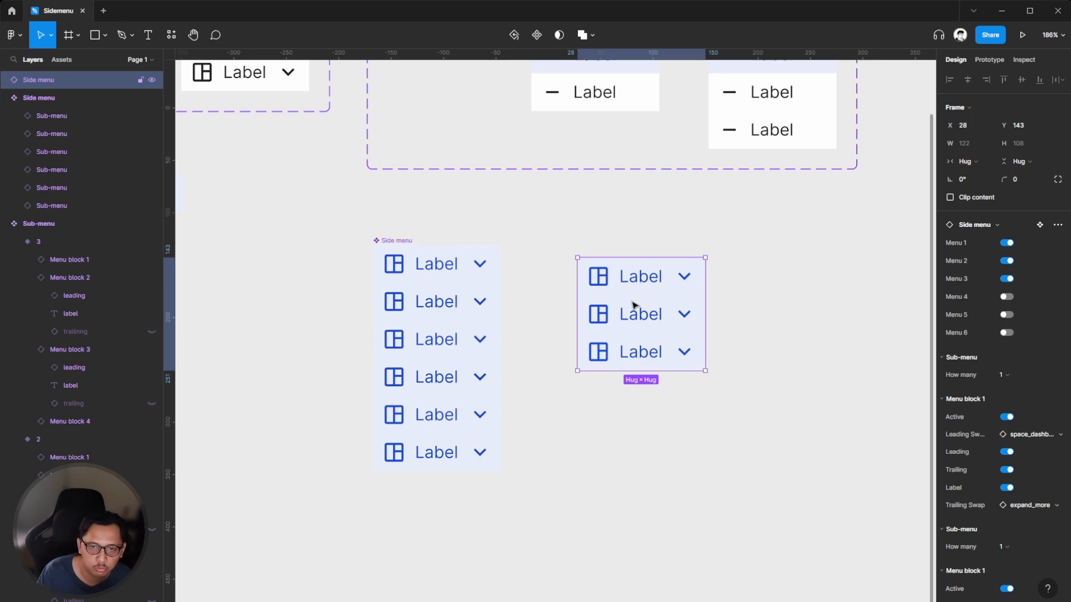
left_click(810, 323)
left_click(617, 334)
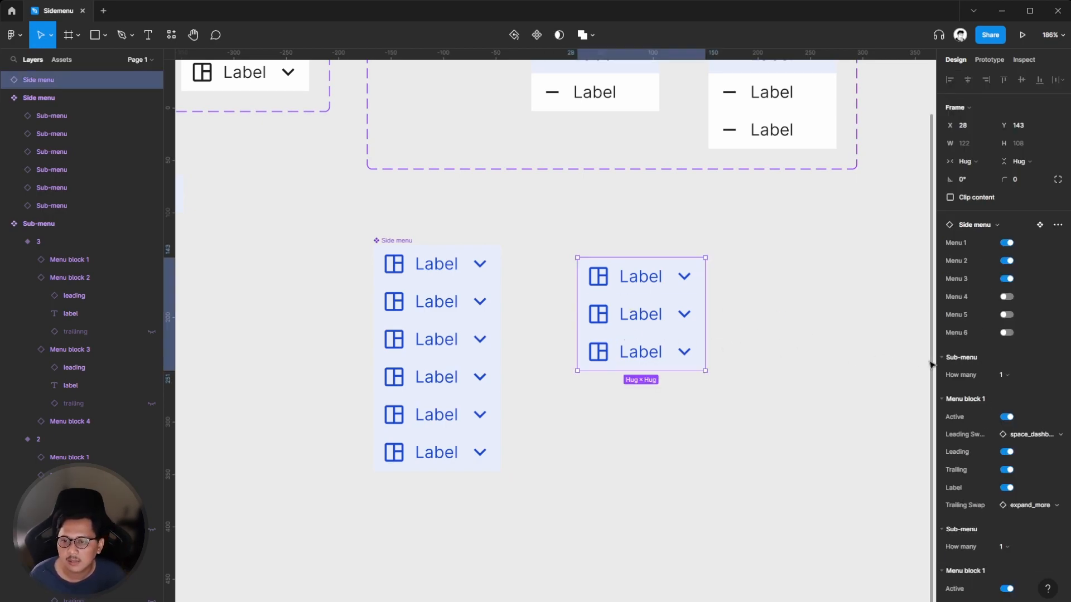
scroll(1009, 410, "down", 3)
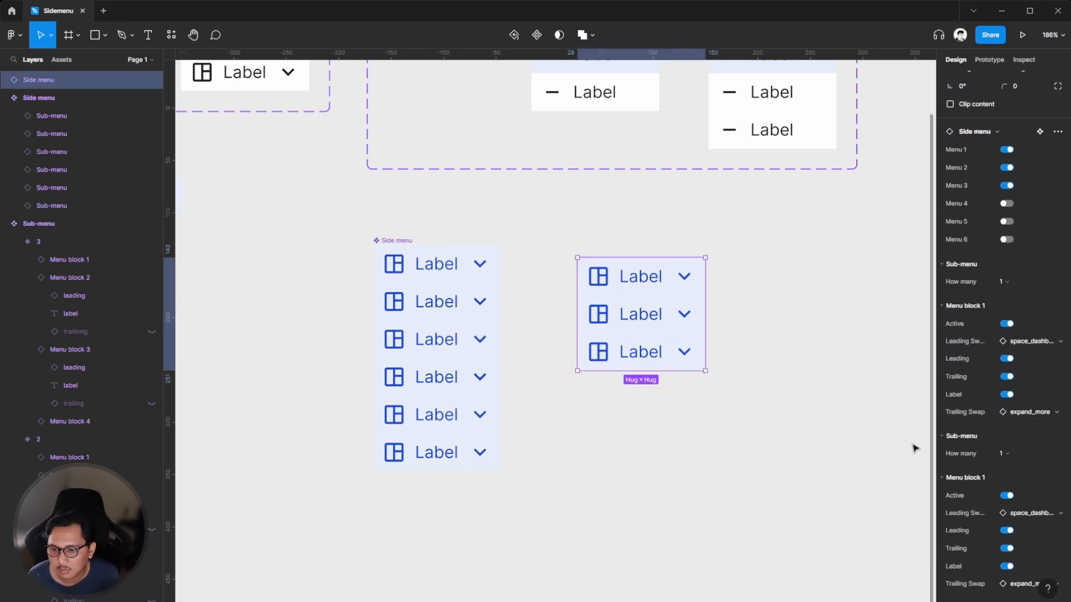
left_click(1024, 455)
left_click(1025, 469)
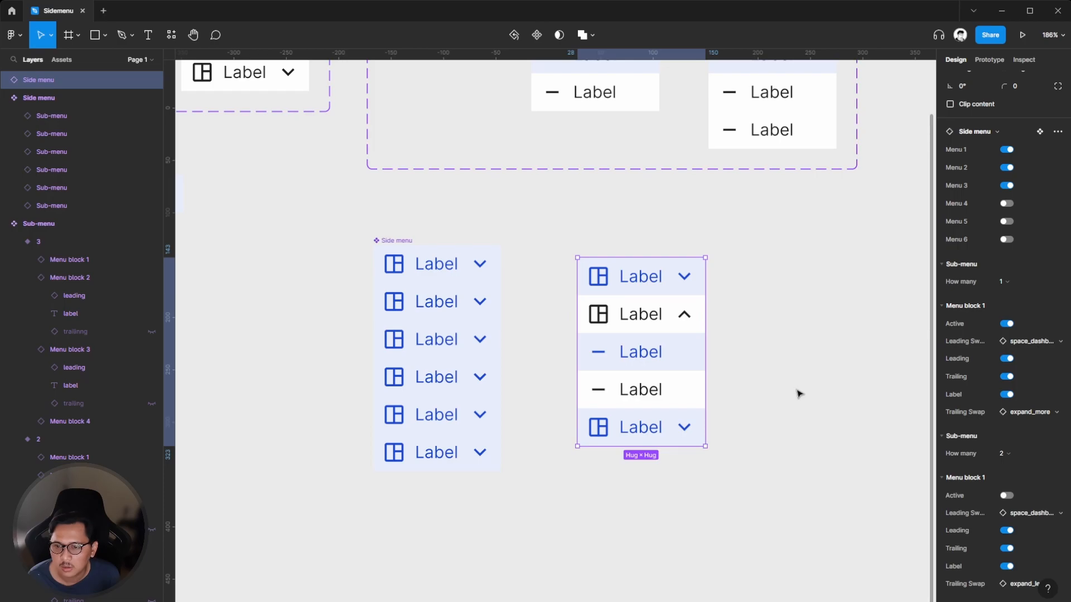
left_click(783, 402)
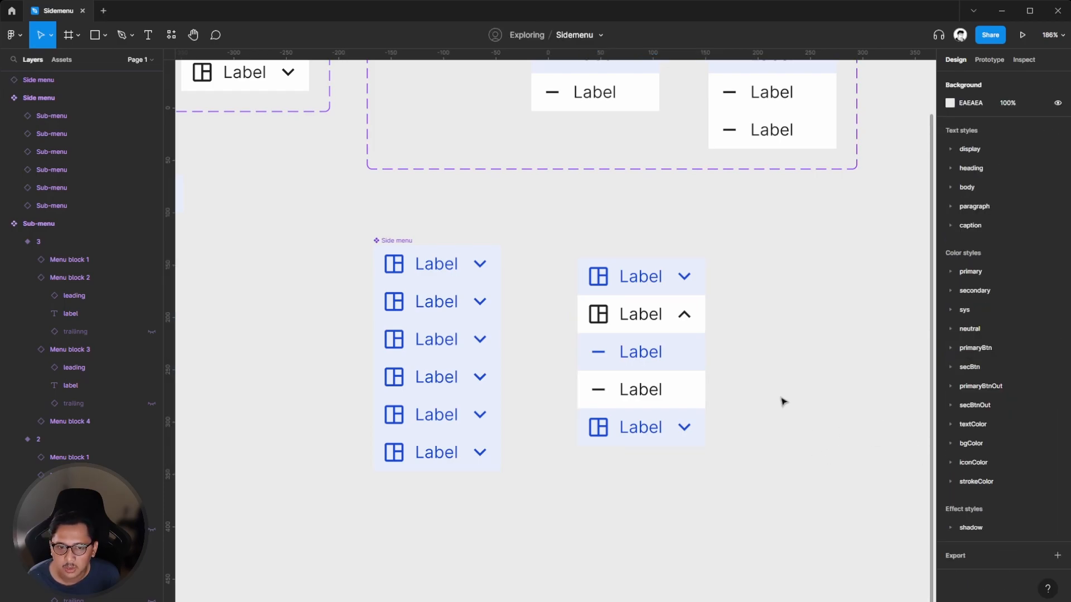
Move the Side menu test instance farther from the main component, to about X 82, Y 142.
left_click_drag(697, 340, 754, 338)
left_click(594, 323)
scroll(594, 324, "right", 1)
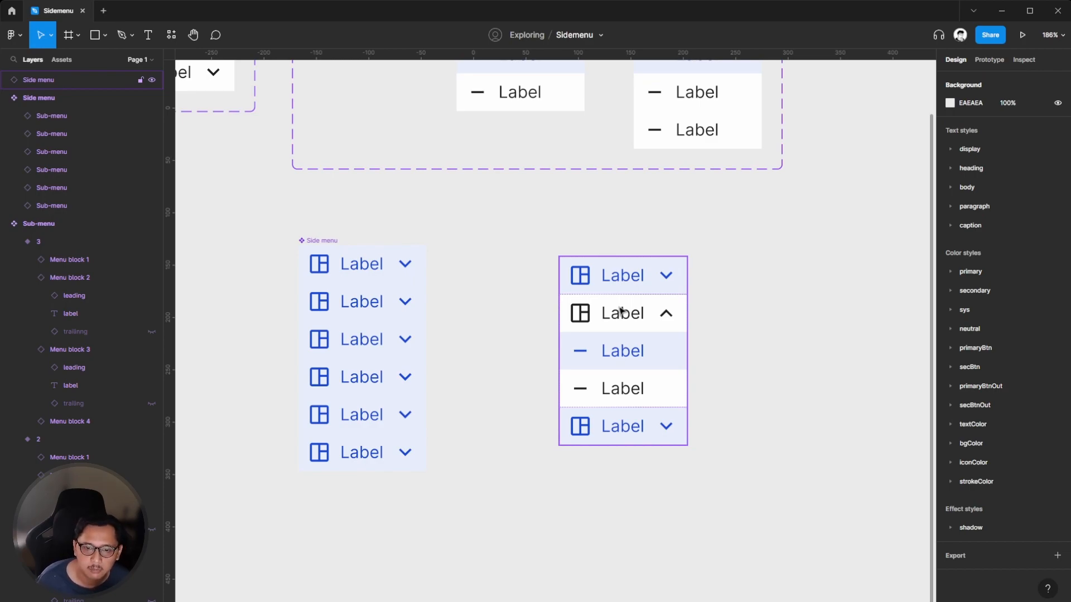
Turn off Active for Menu block 1 in the first and third Sub-menus of the test instance.
left_click(621, 344)
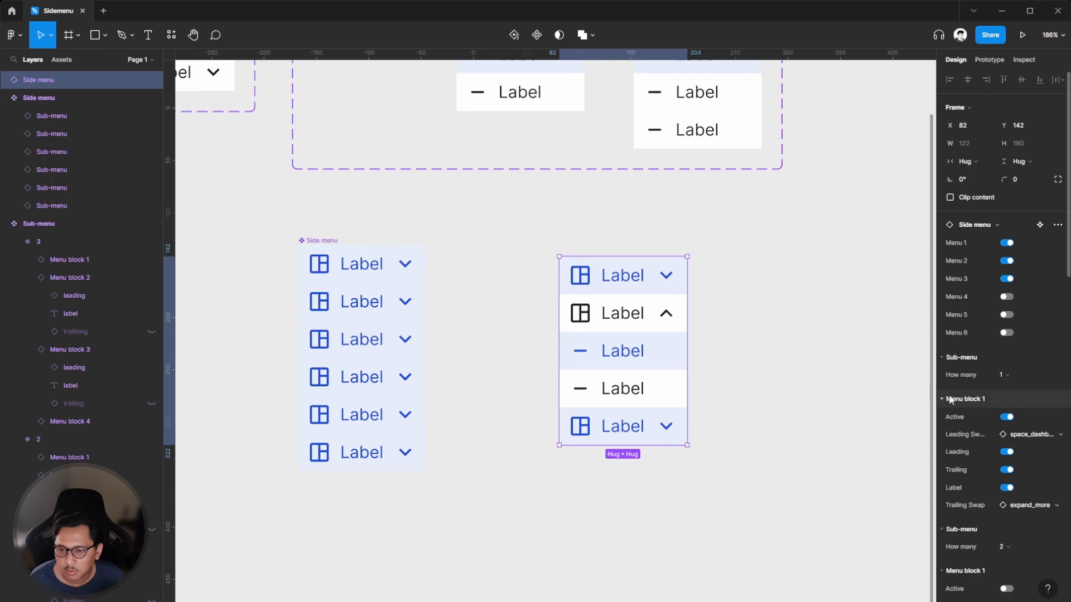
scroll(1009, 419, "down", 2)
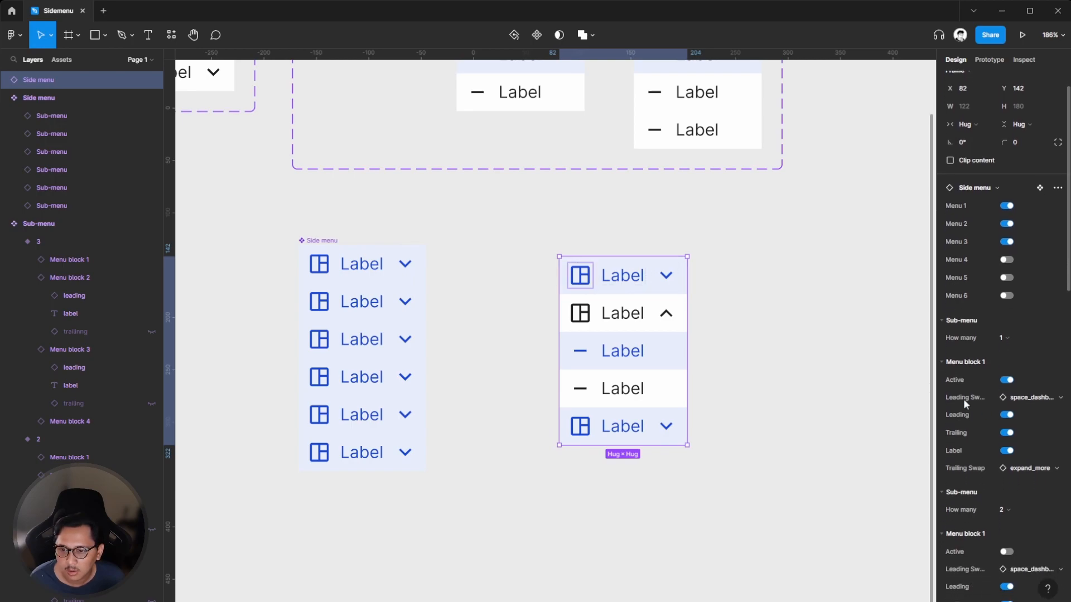
left_click(1007, 380)
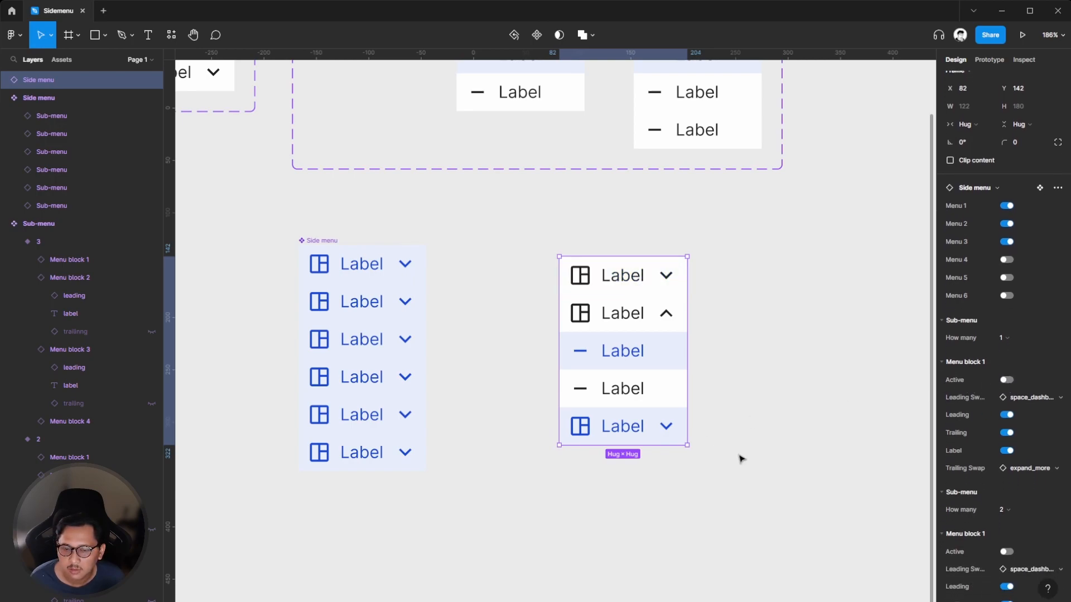
scroll(982, 446, "down", 5)
scroll(994, 453, "down", 10)
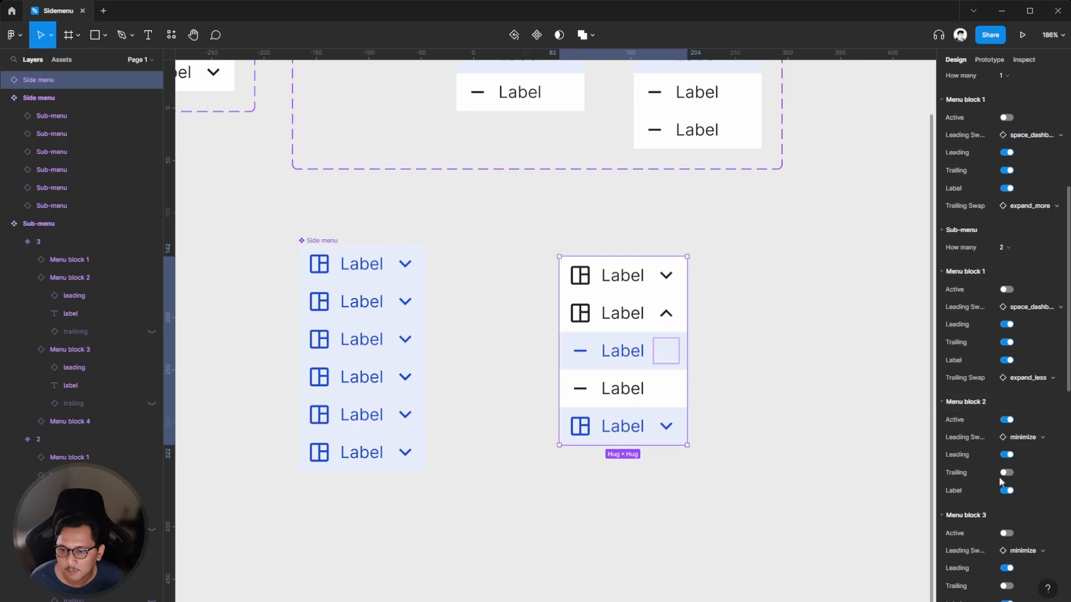
scroll(960, 520, "down", 7)
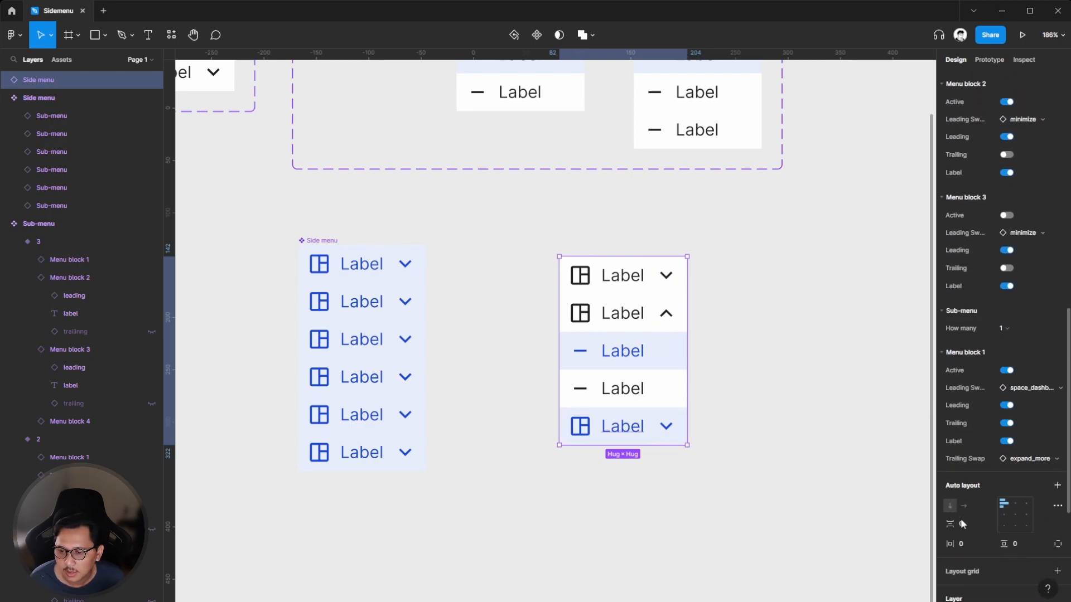
left_click(1009, 372)
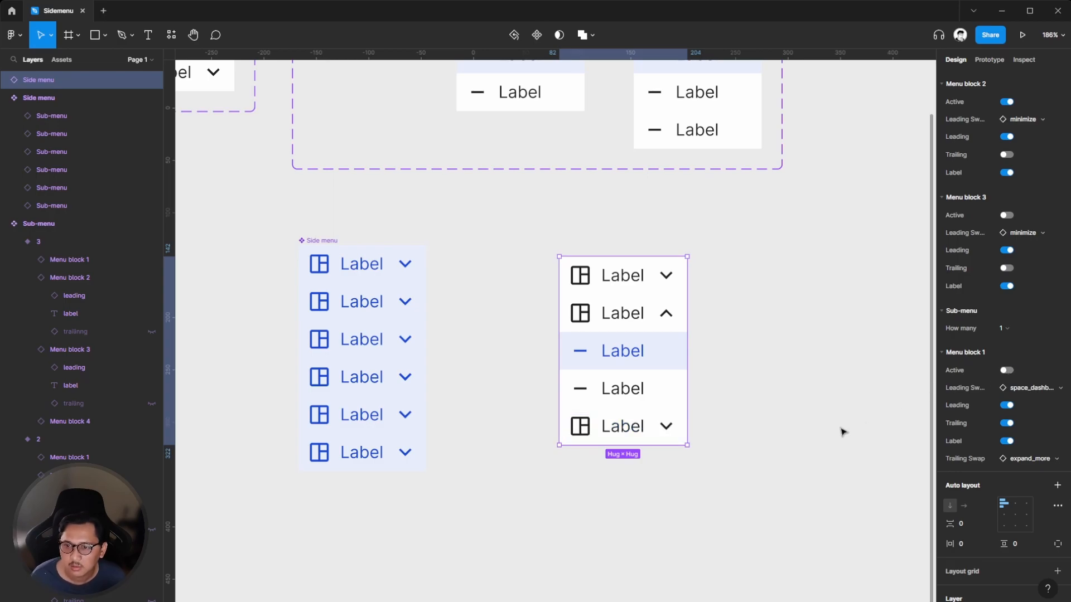
left_click(736, 400)
left_click(667, 394)
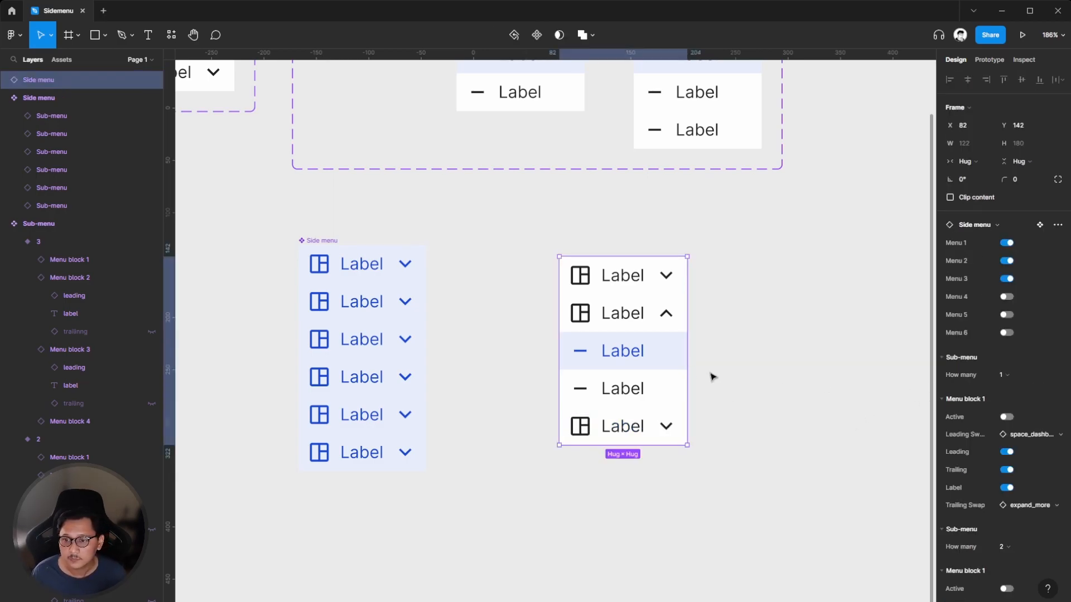
Batch rename the six Sub-menu layers in the Side menu component to their current name plus an ascending number starting from 1.
left_click(360, 264)
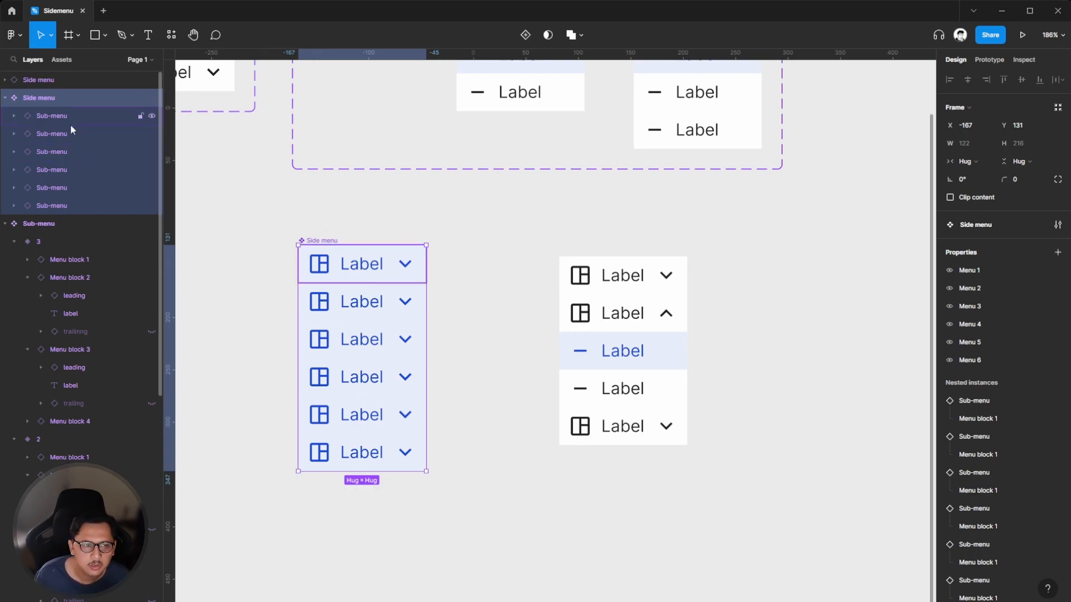
key("Return")
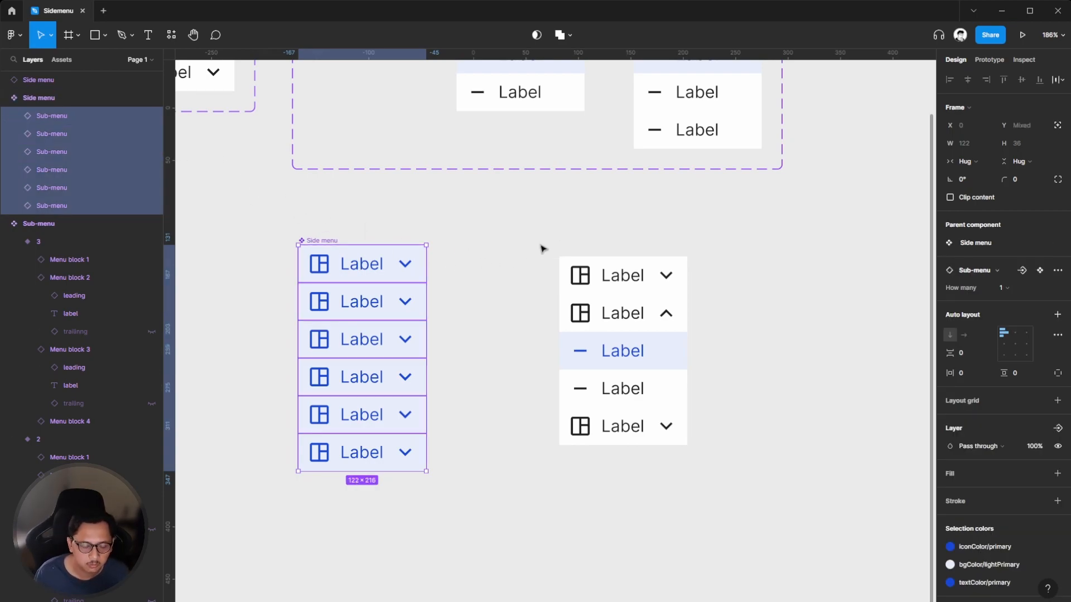
key("ctrl+r")
left_click(514, 196)
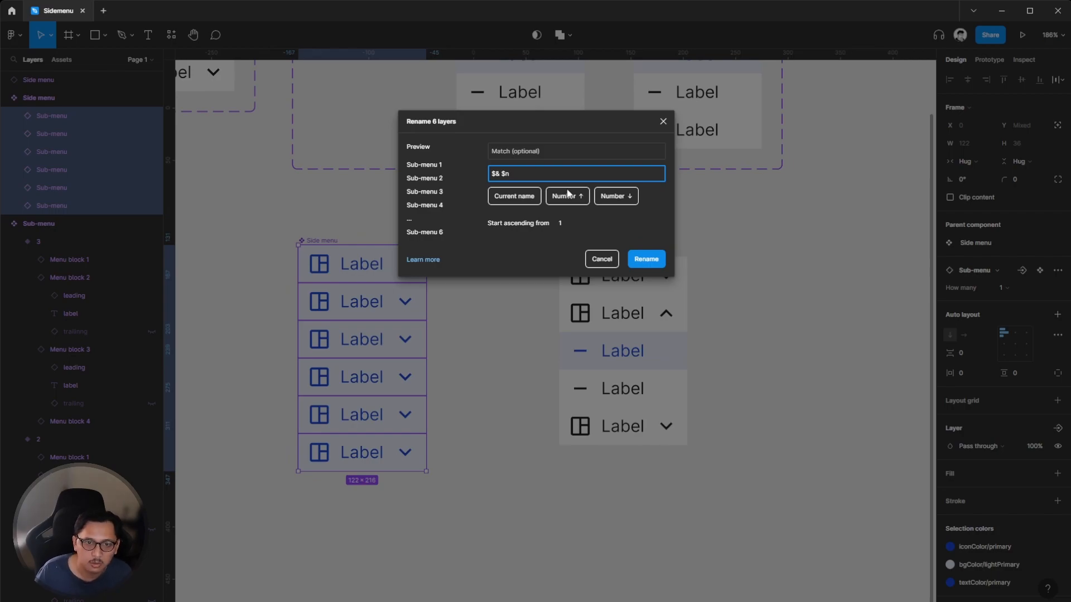
left_click(646, 263)
left_click(803, 281)
Review the nested Sub-menu property group names on the Side menu test instance.
left_click(666, 323)
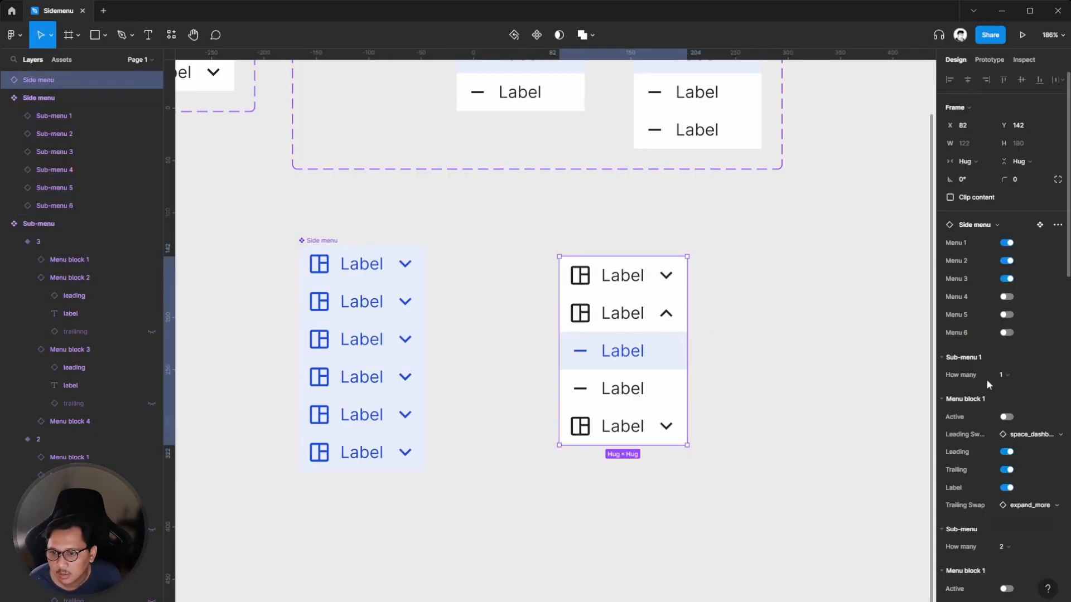
scroll(982, 394, "down", 4)
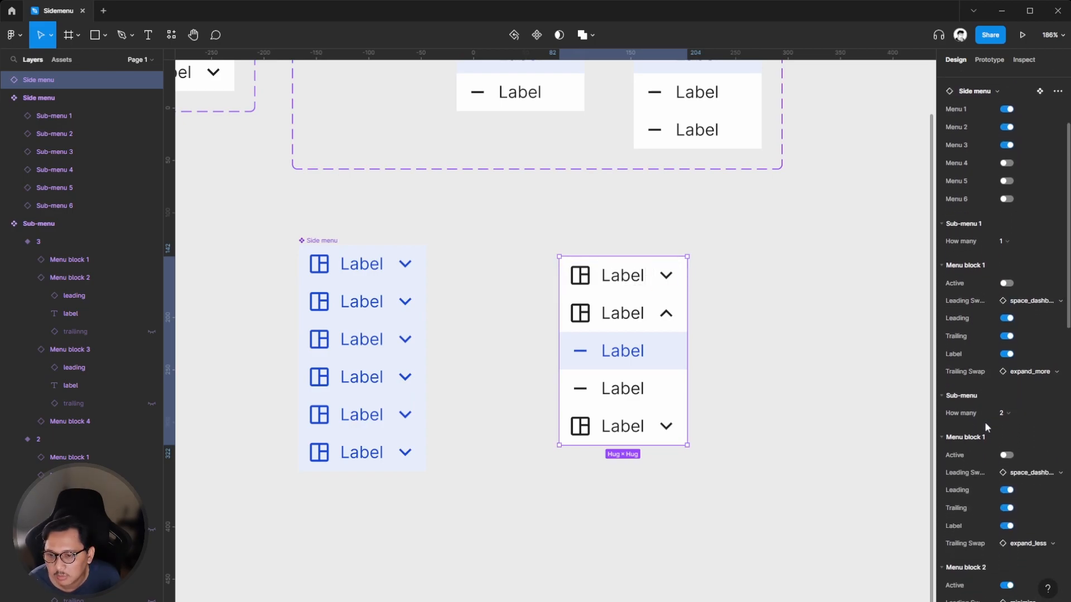
scroll(985, 437, "down", 5)
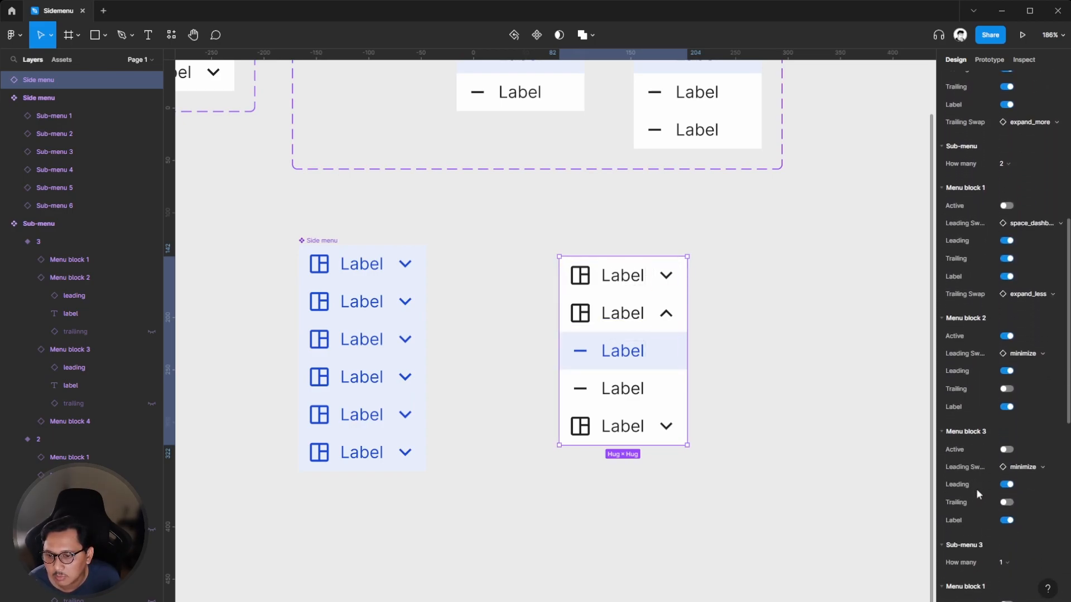
scroll(978, 495, "down", 1)
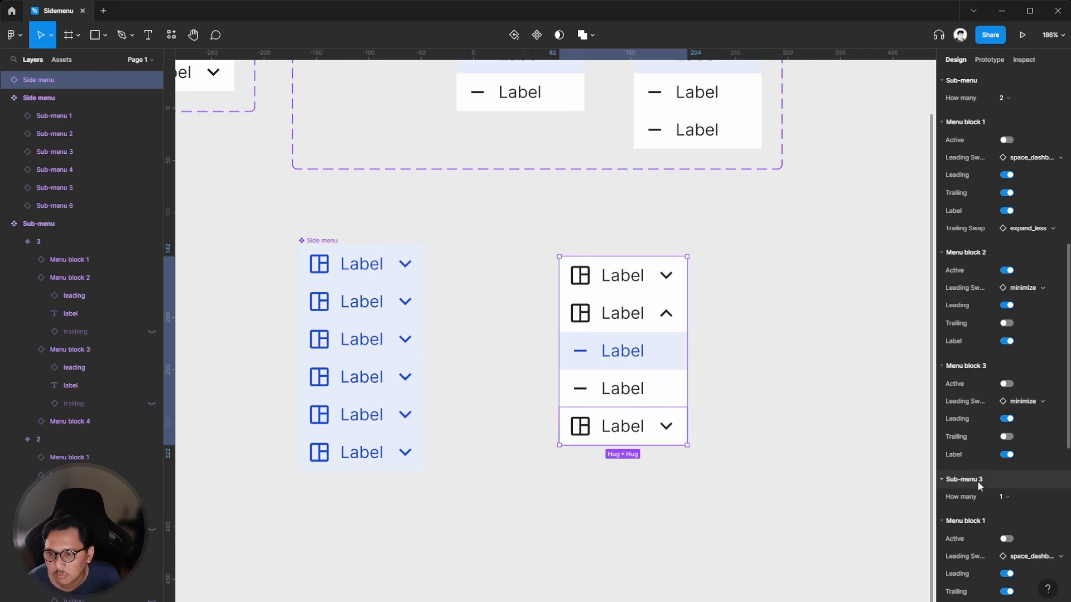
scroll(968, 251, "up", 2)
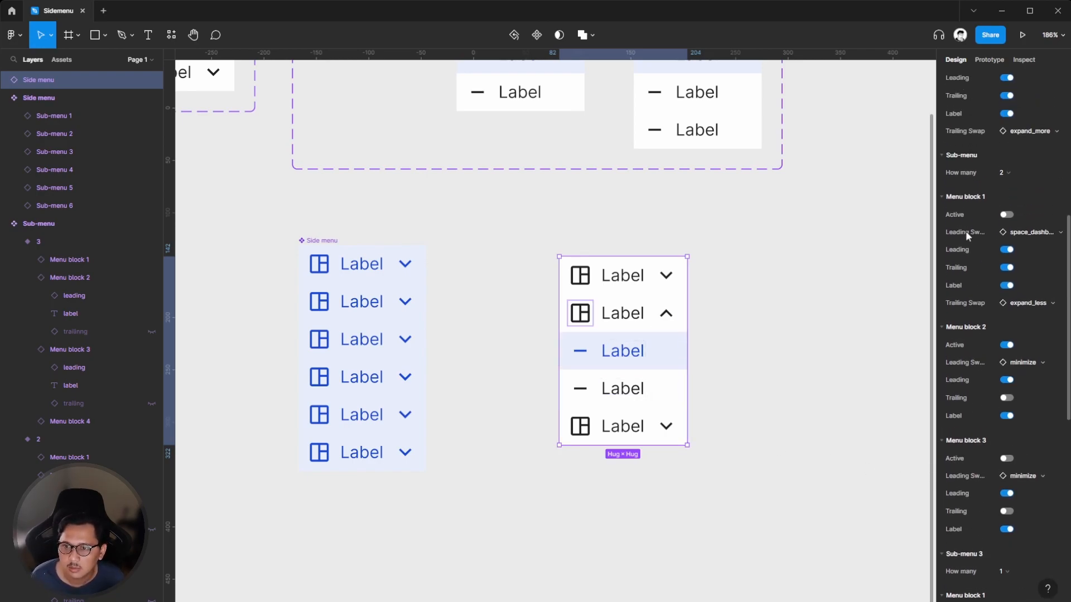
scroll(965, 227, "down", 4)
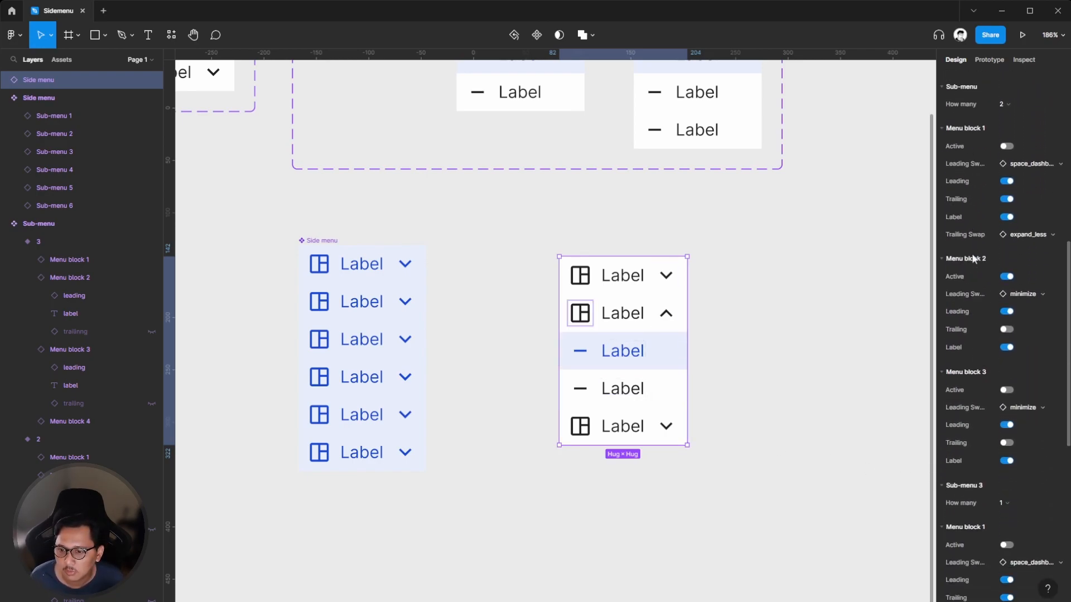
scroll(971, 254, "down", 2)
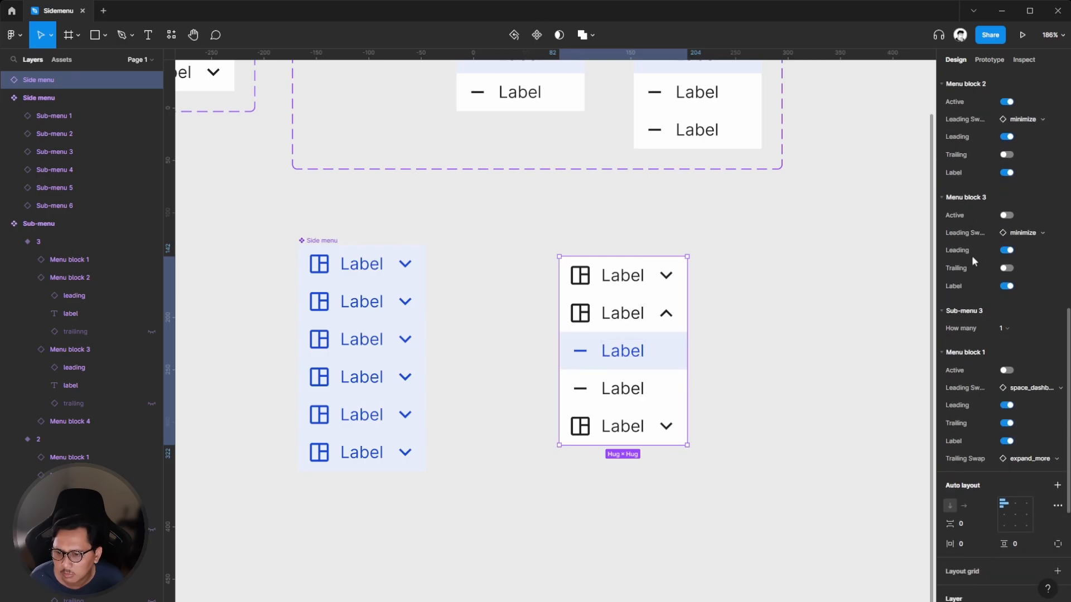
Nudge the Side menu test instance up slightly to Y 138.
left_click(623, 375)
scroll(784, 360, "up", 2)
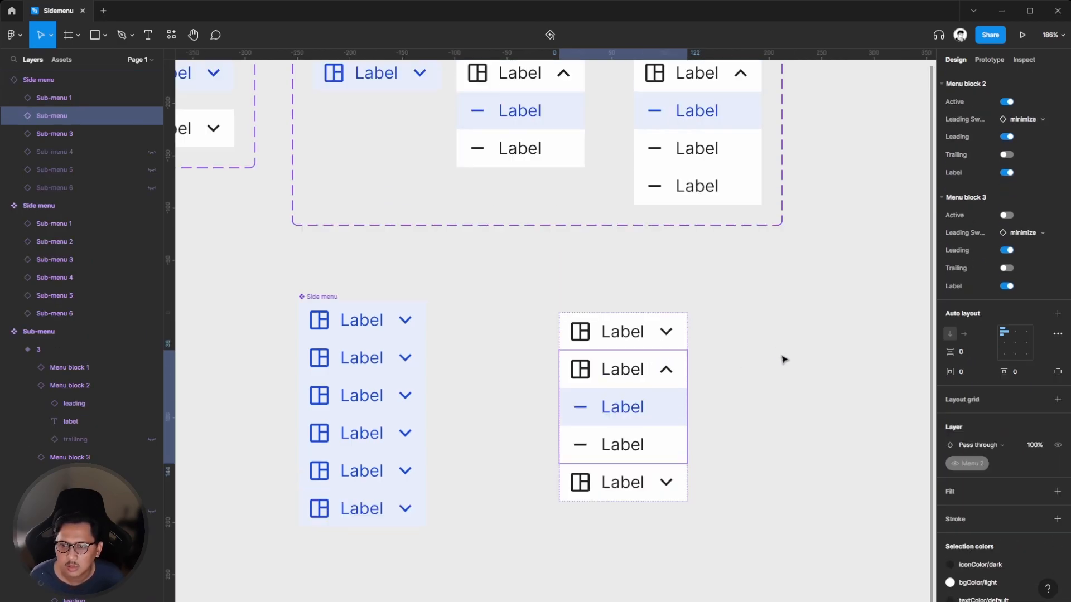
left_click(725, 395)
left_click_drag(586, 382, 586, 378)
left_click(785, 489)
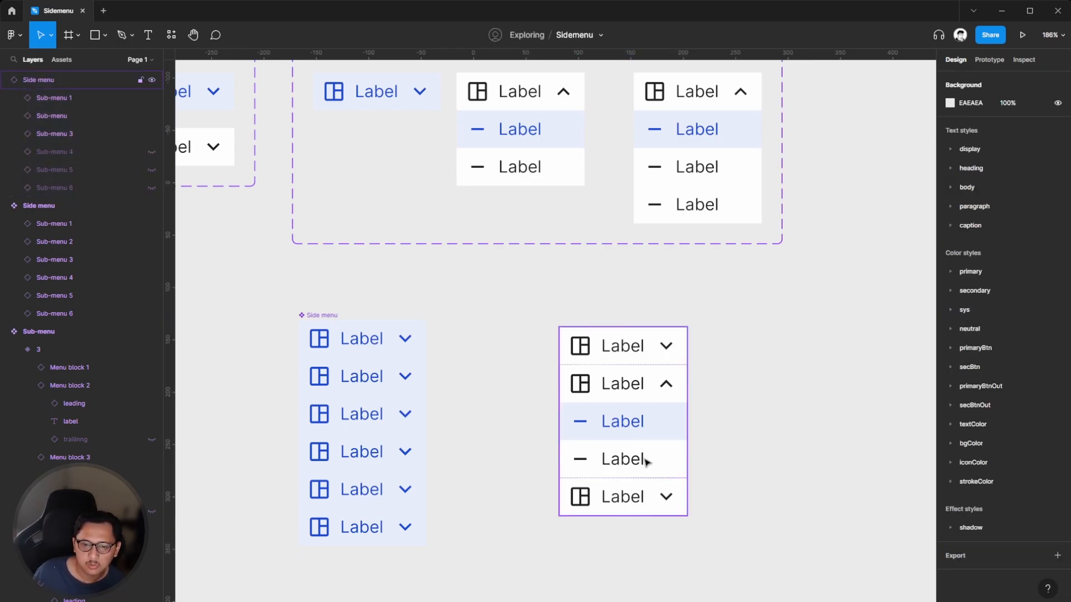
Check the nested Sub-menu property groups of the test instance for a group name without a number.
left_click(596, 368)
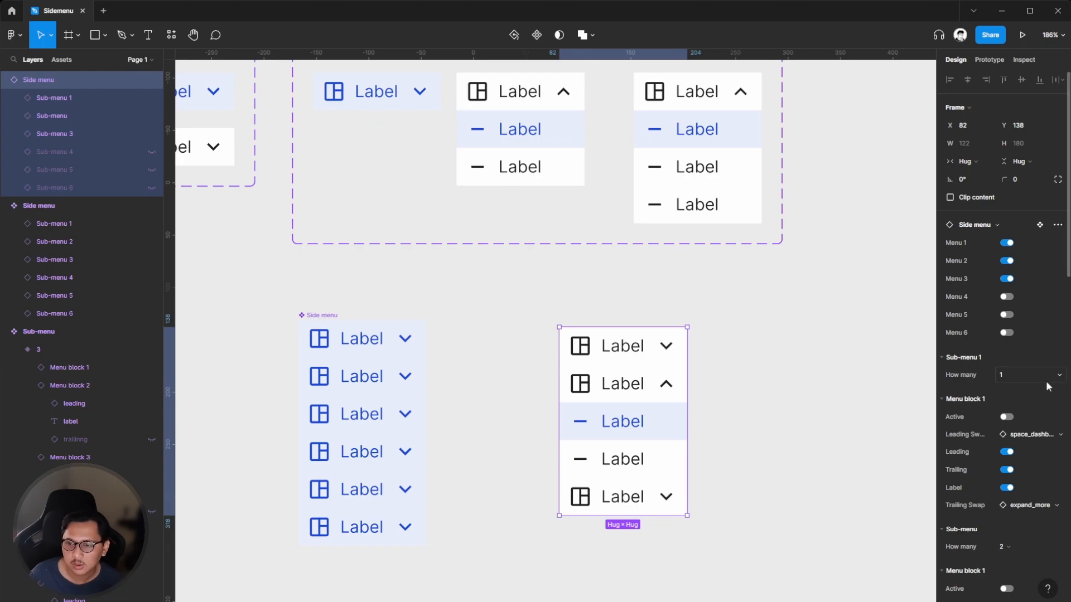
scroll(1010, 381, "down", 3)
scroll(1009, 380, "down", 5)
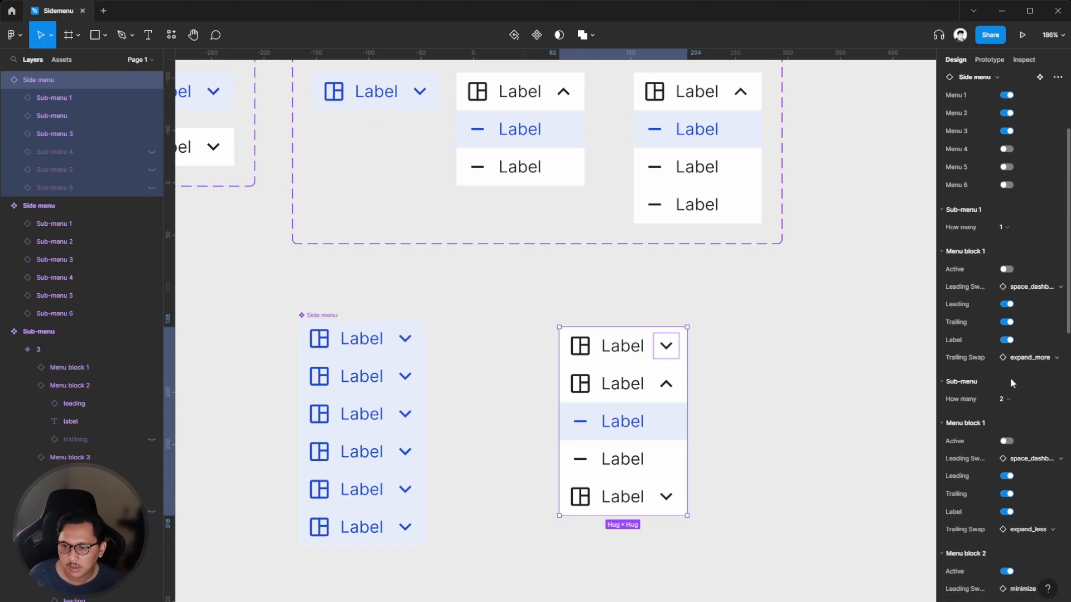
scroll(1004, 397, "down", 8)
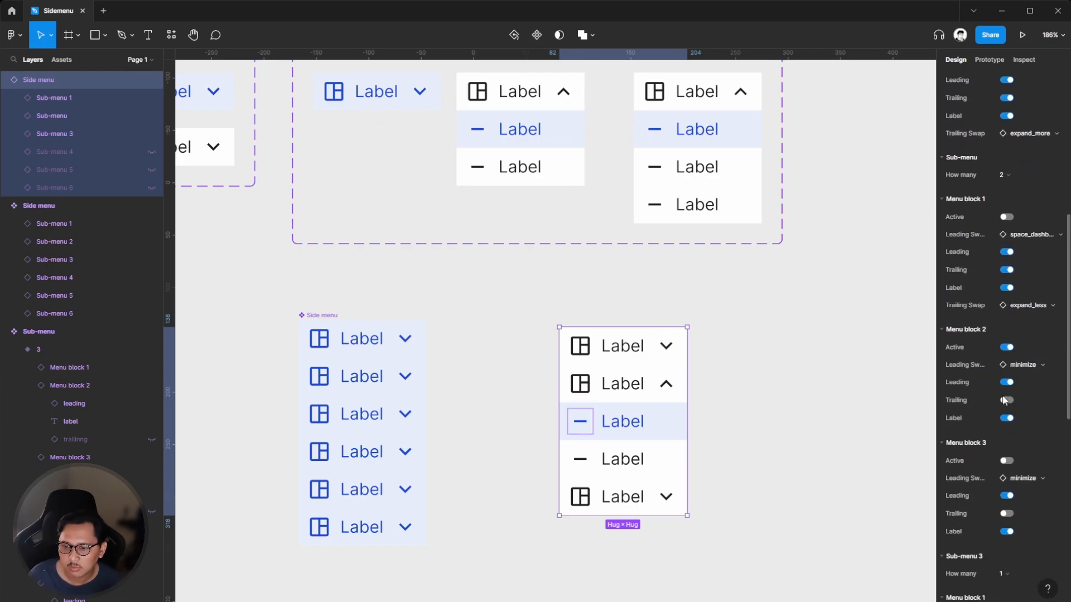
scroll(1002, 397, "up", 3)
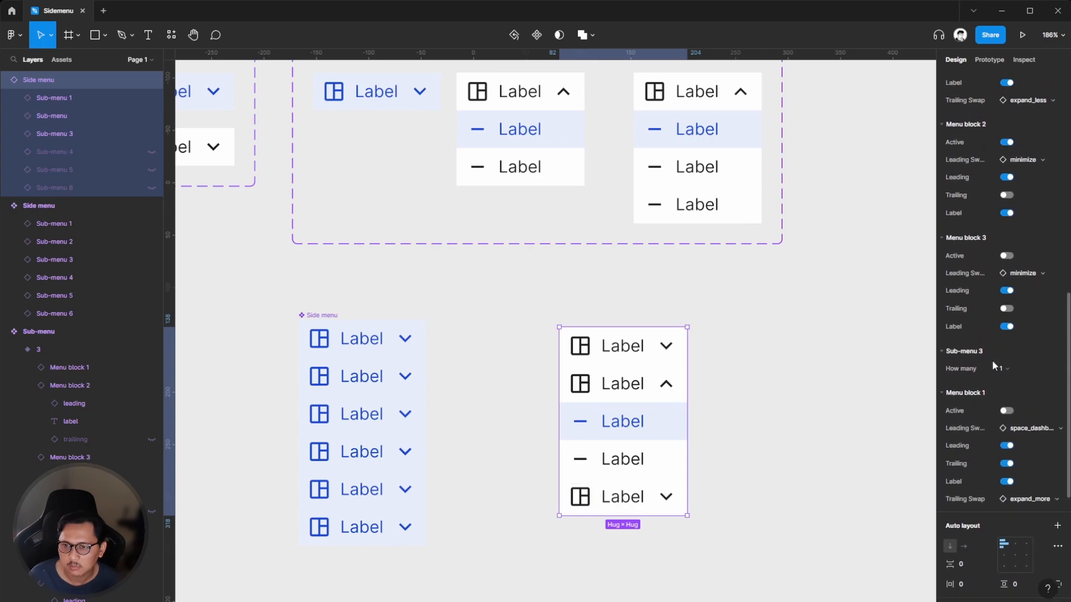
scroll(990, 312, "up", 1)
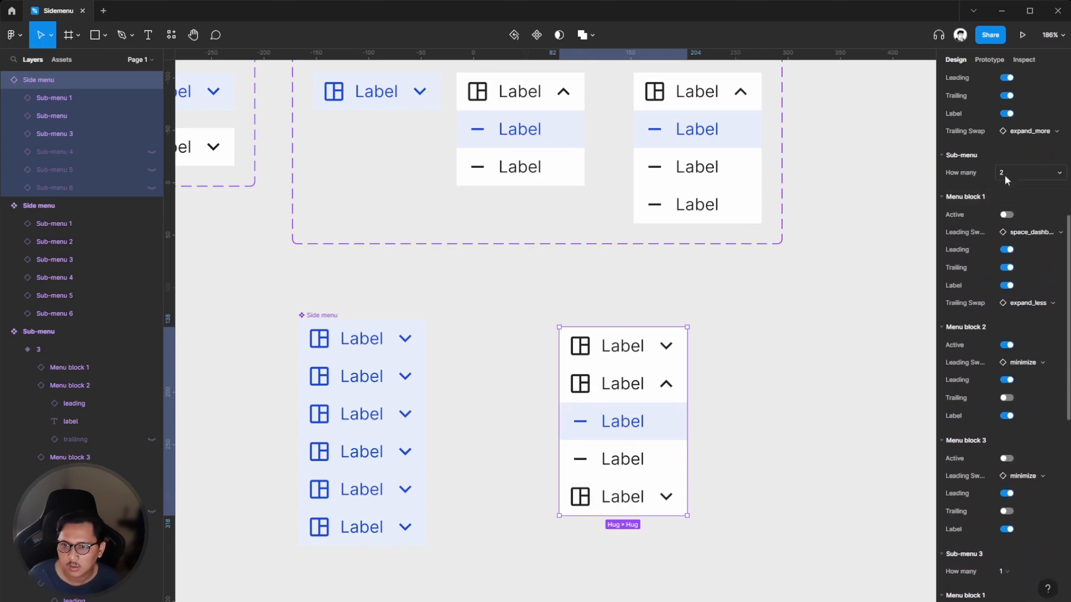
scroll(998, 282, "up", 2)
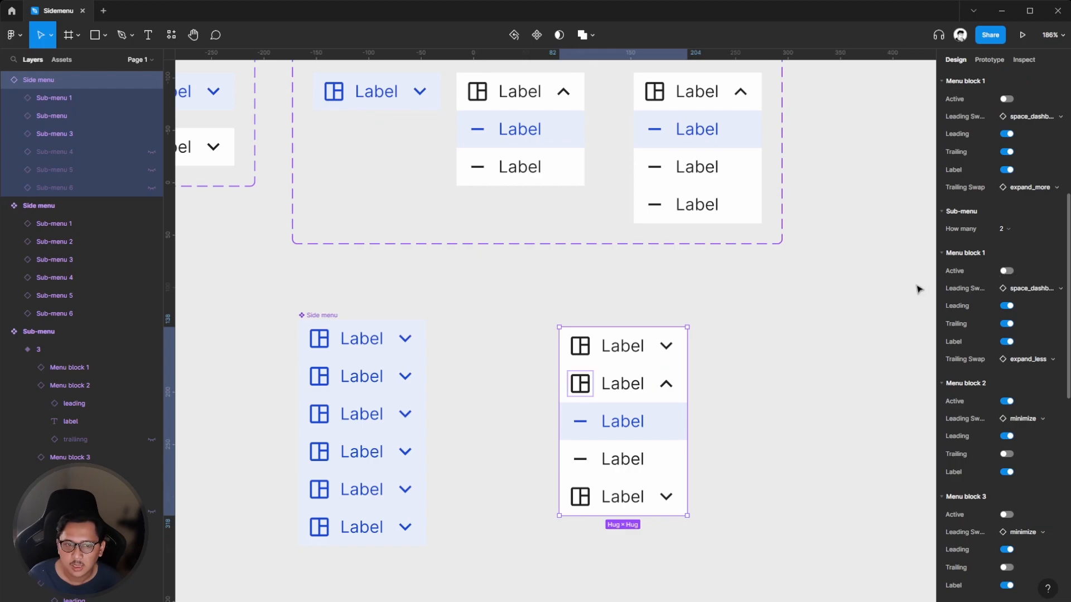
Rename the unnumbered second Sub-menu layer in the Side menu test instance to "Sub-menu 2".
left_click(62, 116)
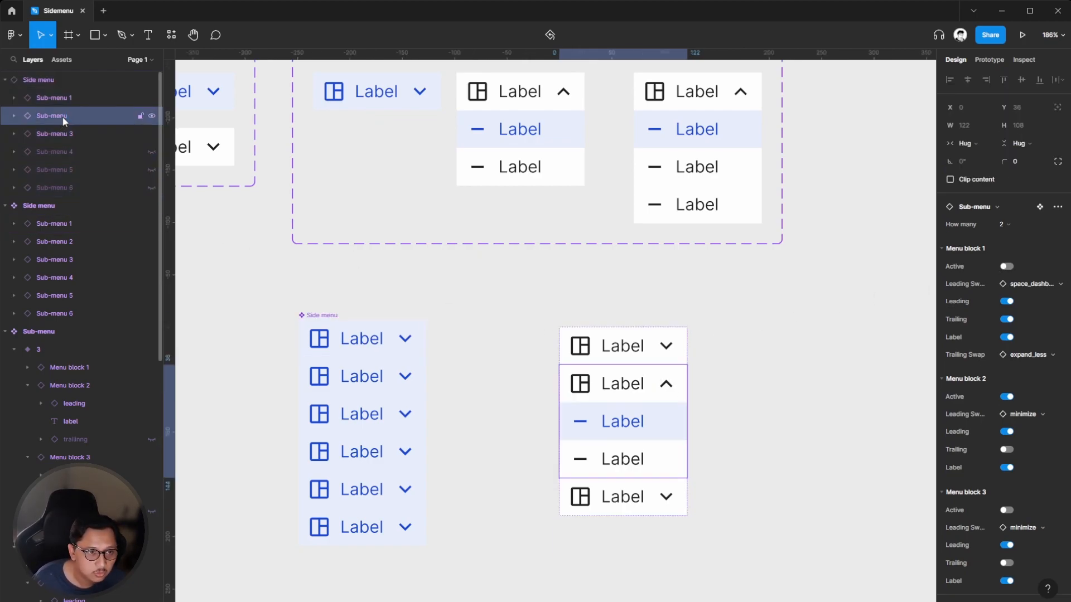
left_click(350, 371)
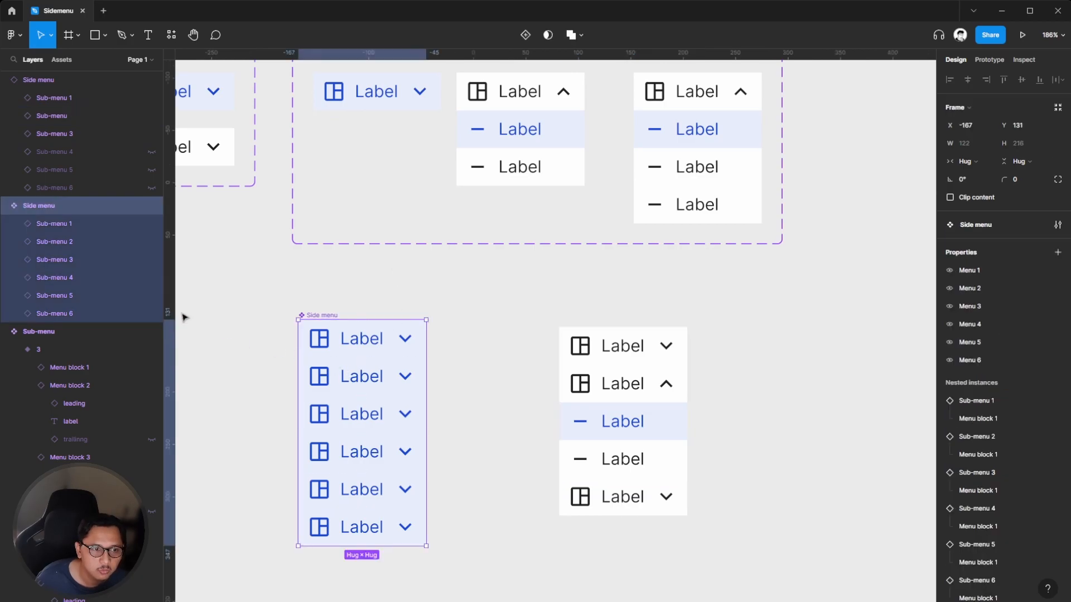
left_click(58, 113)
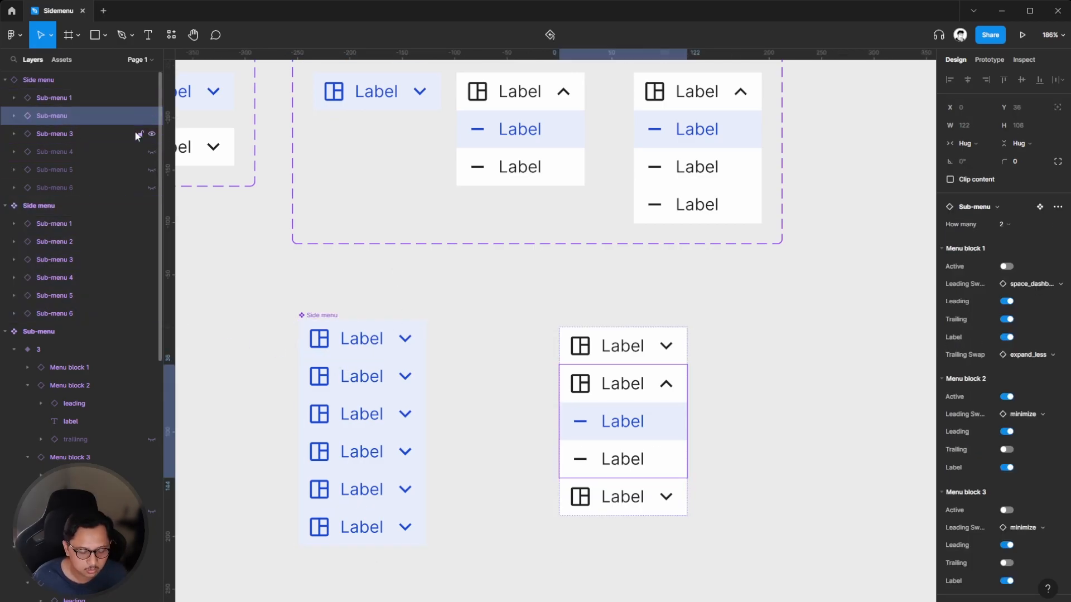
key("ctrl+r")
key("Right")
type("2")
key("Return")
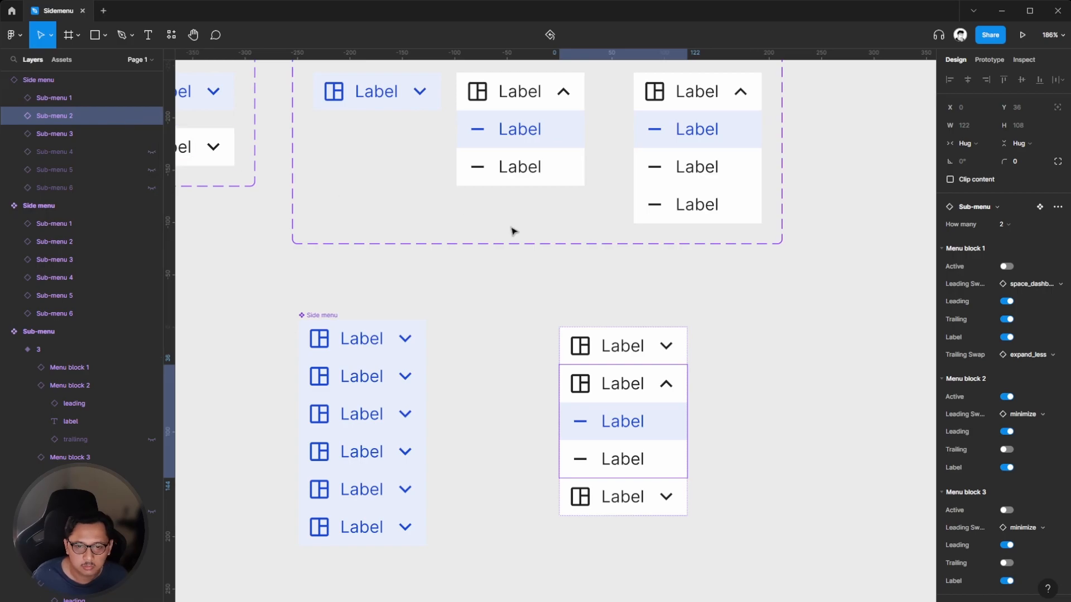
Review the numbered Sub-menu property groups of the test instance and the menu items they control.
left_click(670, 387)
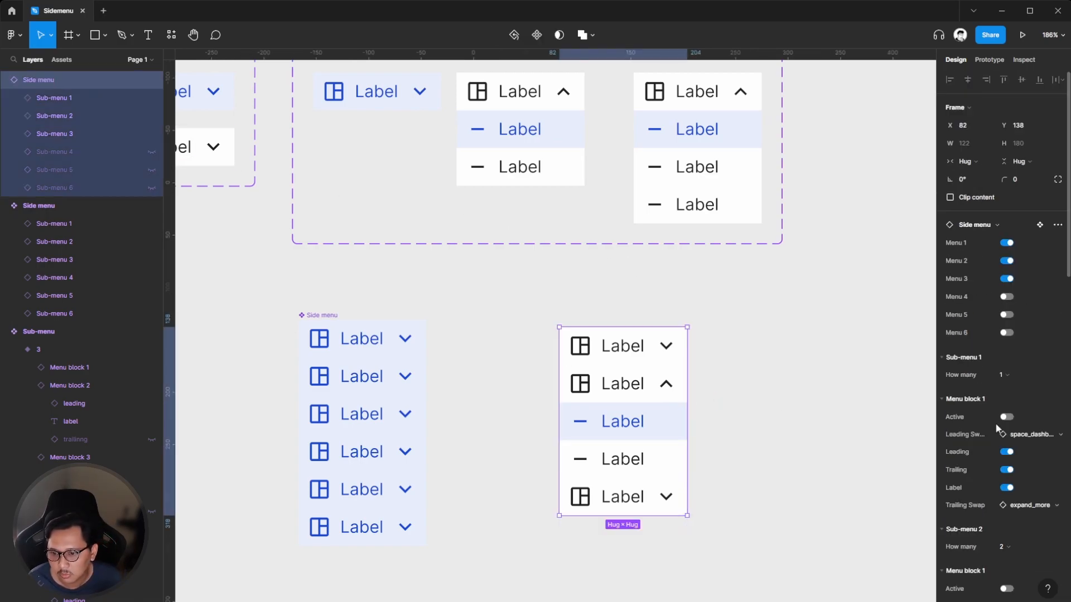
scroll(997, 427, "down", 2)
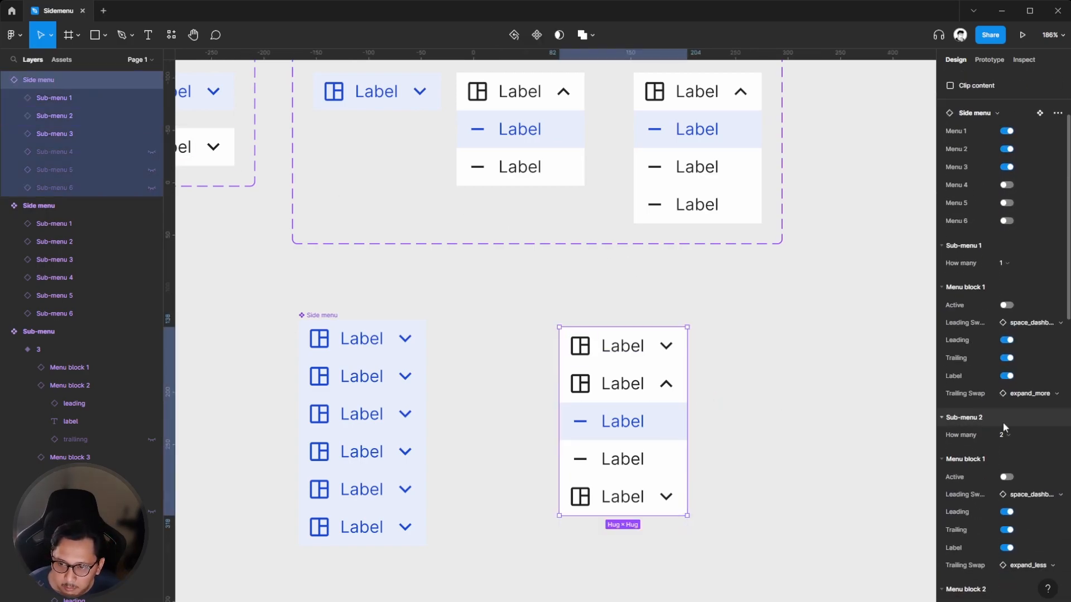
scroll(743, 350, "down", 2)
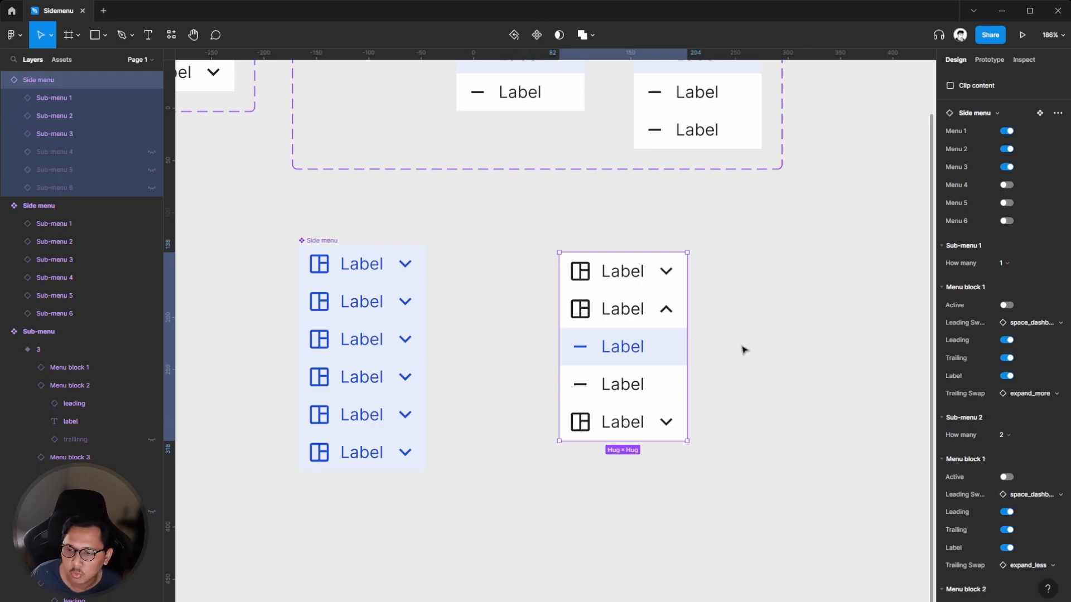
left_click(812, 423)
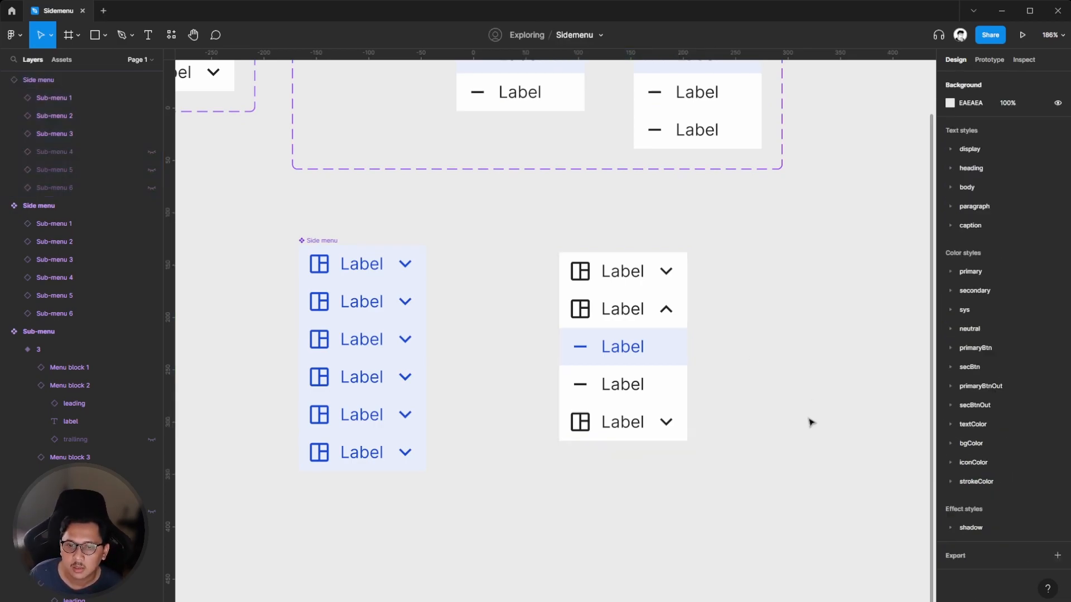
left_click(653, 365)
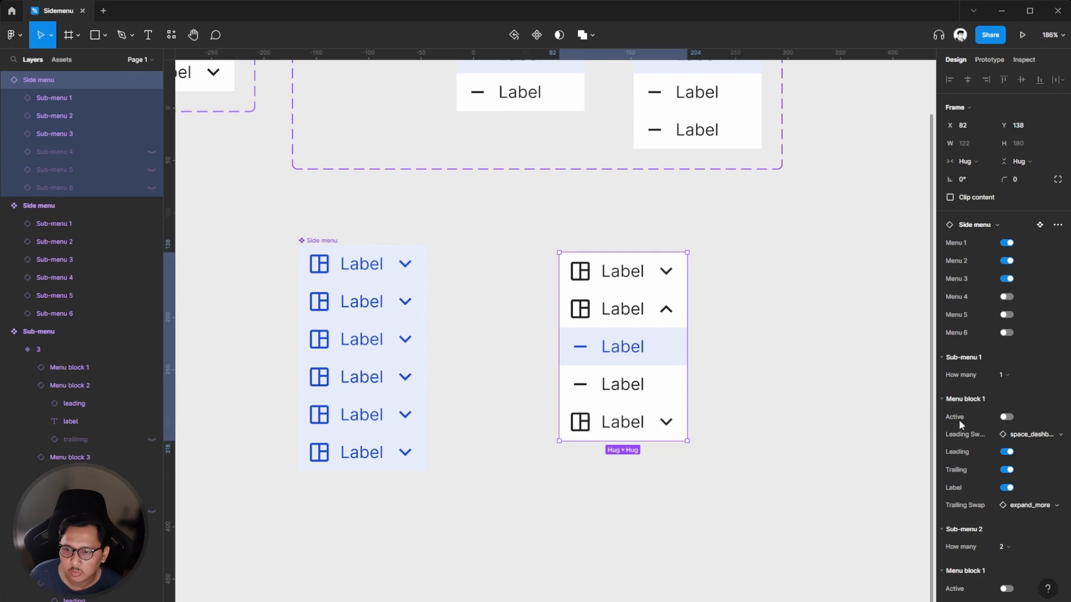
scroll(866, 404, "down", 3)
scroll(929, 398, "up", 2)
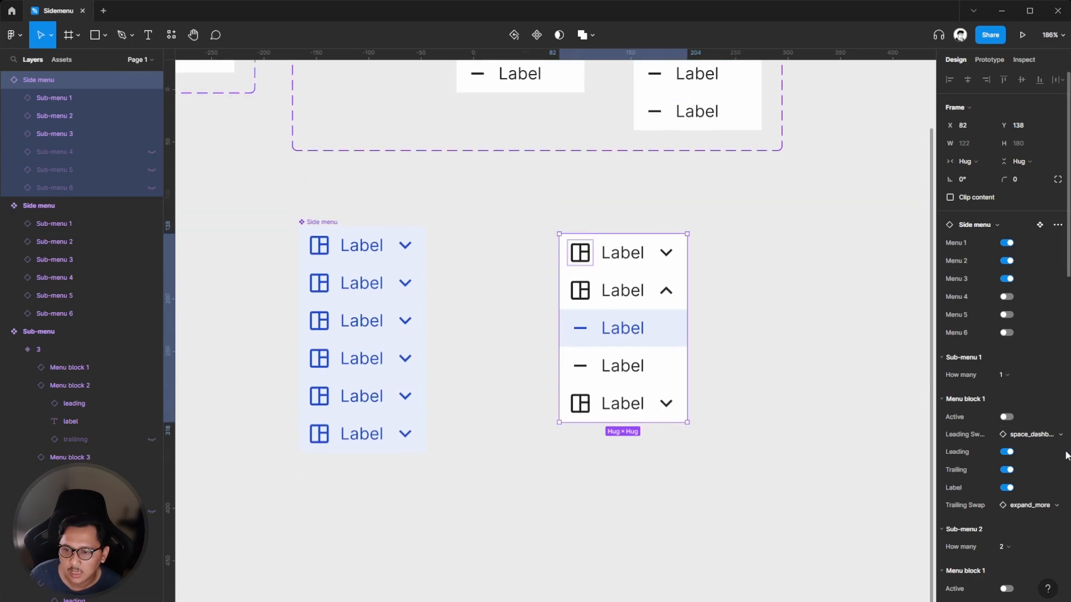
Try speaker_notes as the leading icon of Menu block 1 in Sub-menu 1 and restore the preferred dashboard icon.
left_click(1039, 436)
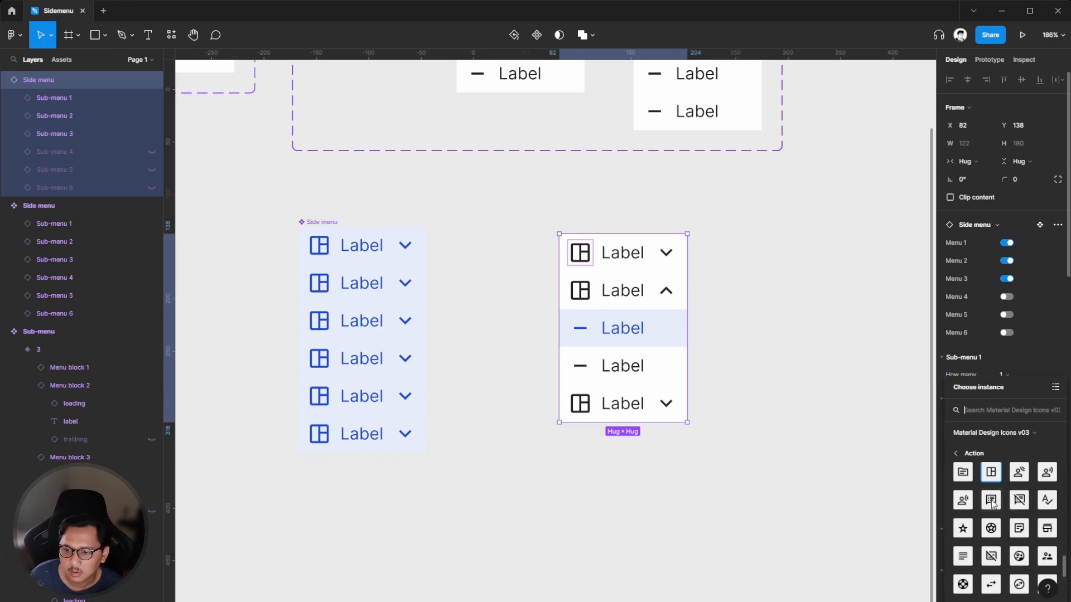
left_click(991, 500)
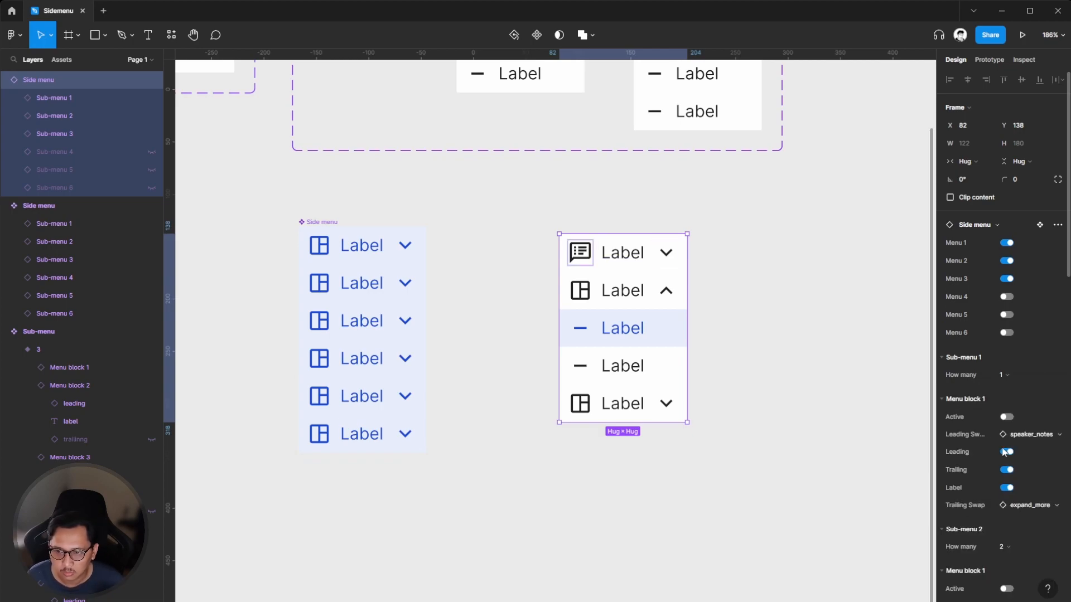
left_click(1028, 433)
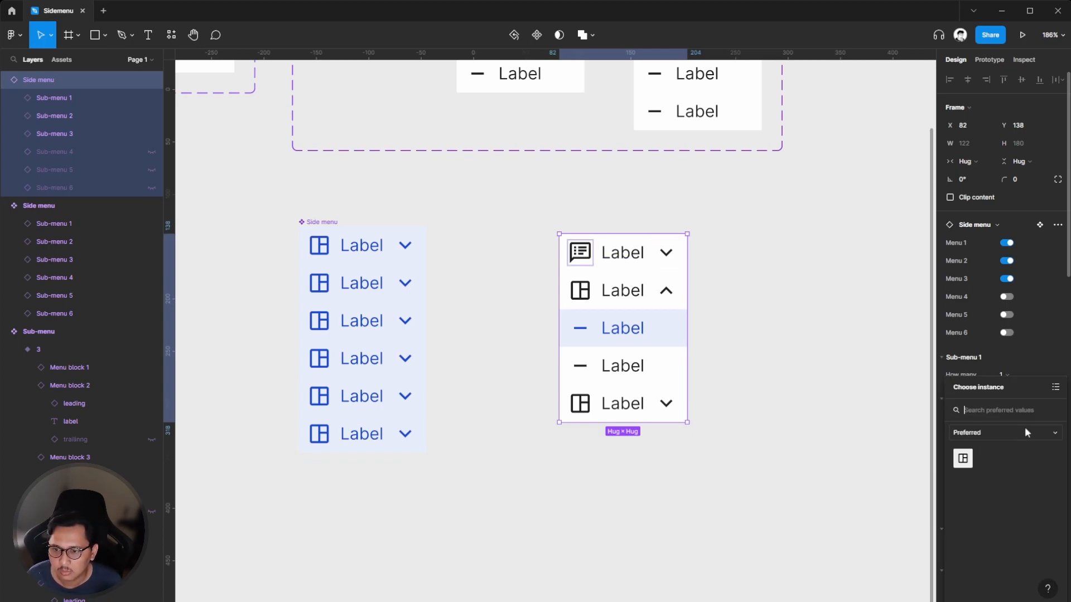
left_click(967, 459)
Swap the leading icon of Menu block 1 in Sub-menu 2 of the test instance to speaker_notes.
scroll(1024, 488, "down", 5)
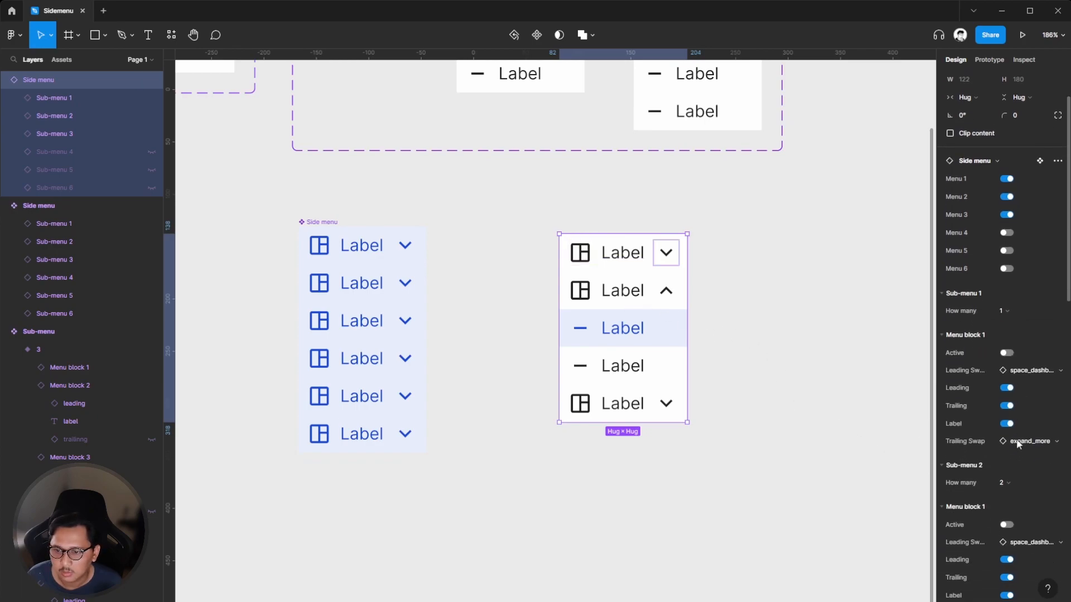
left_click(1024, 439)
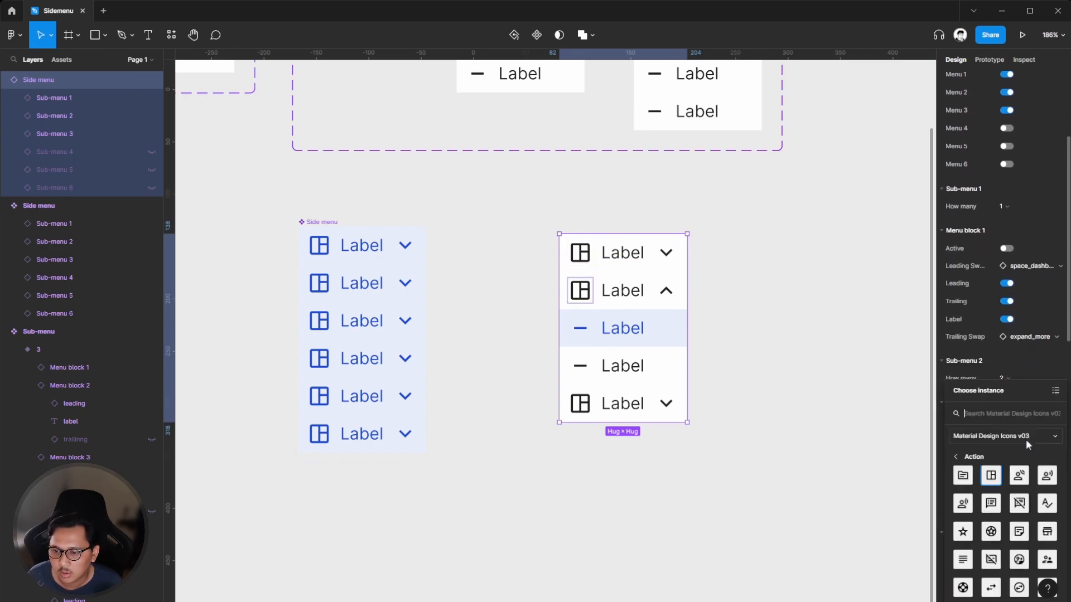
left_click(991, 504)
Swap the leading icon of Menu block 1 in Sub-menu 3 of the test instance to the lifebuoy icon.
scroll(791, 376, "down", 2)
scroll(1030, 485, "down", 7)
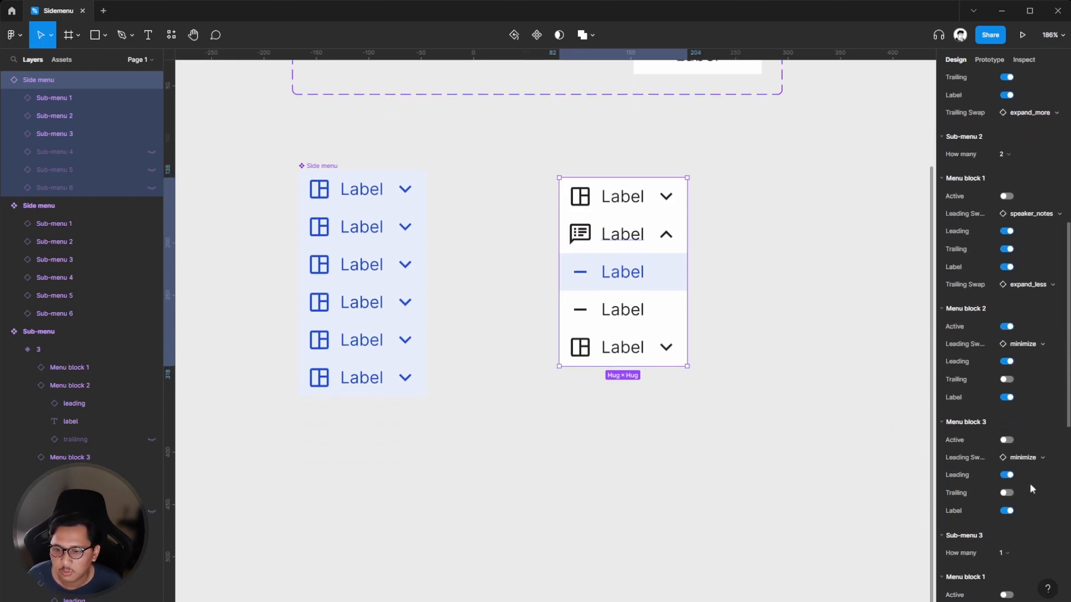
scroll(1029, 489, "down", 1)
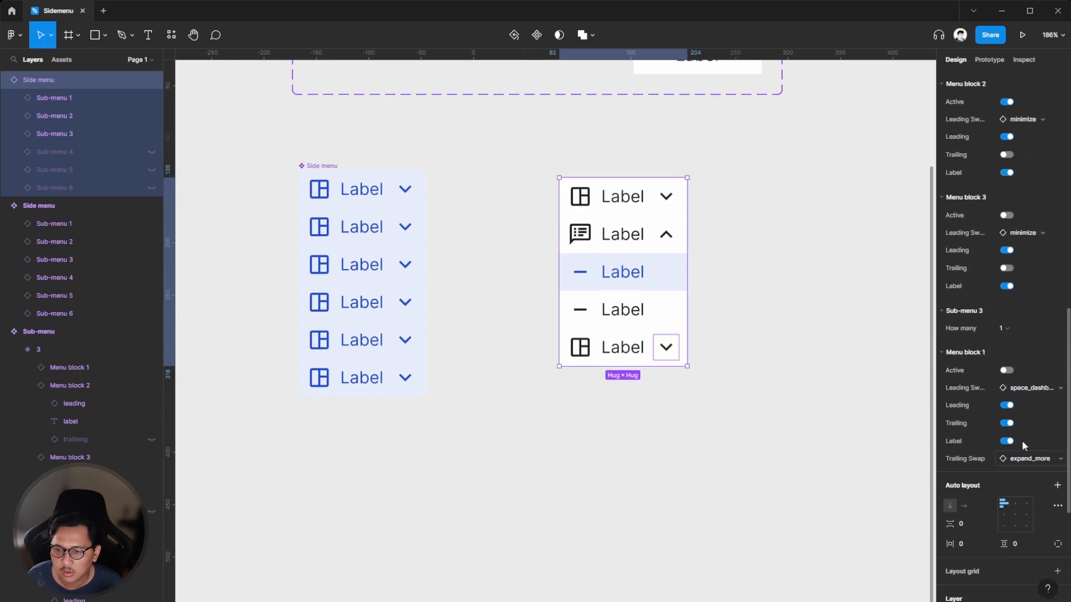
left_click(1022, 387)
scroll(995, 518, "down", 3)
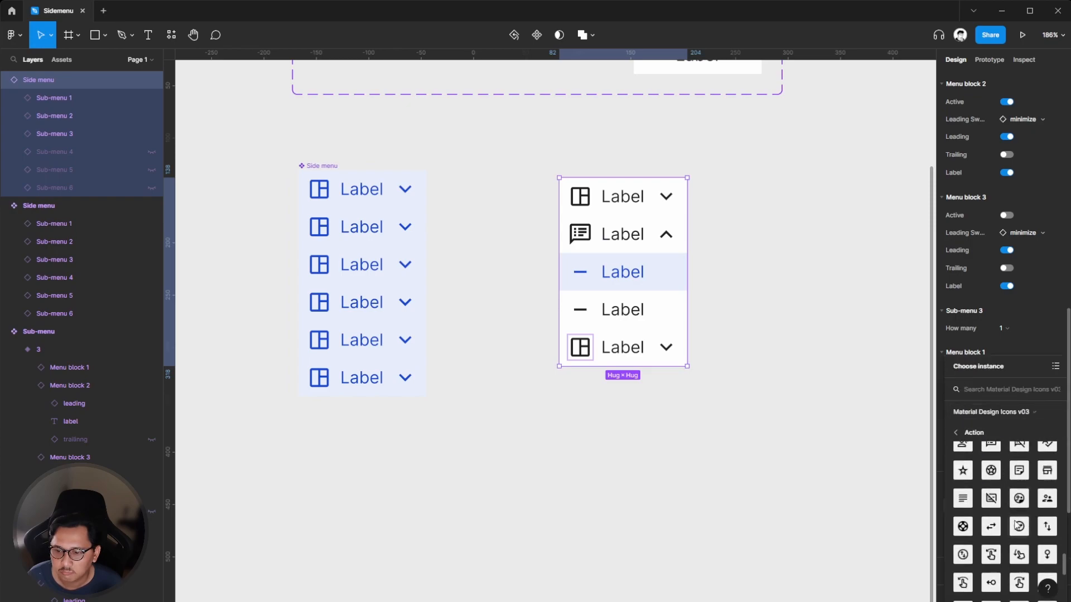
left_click(963, 489)
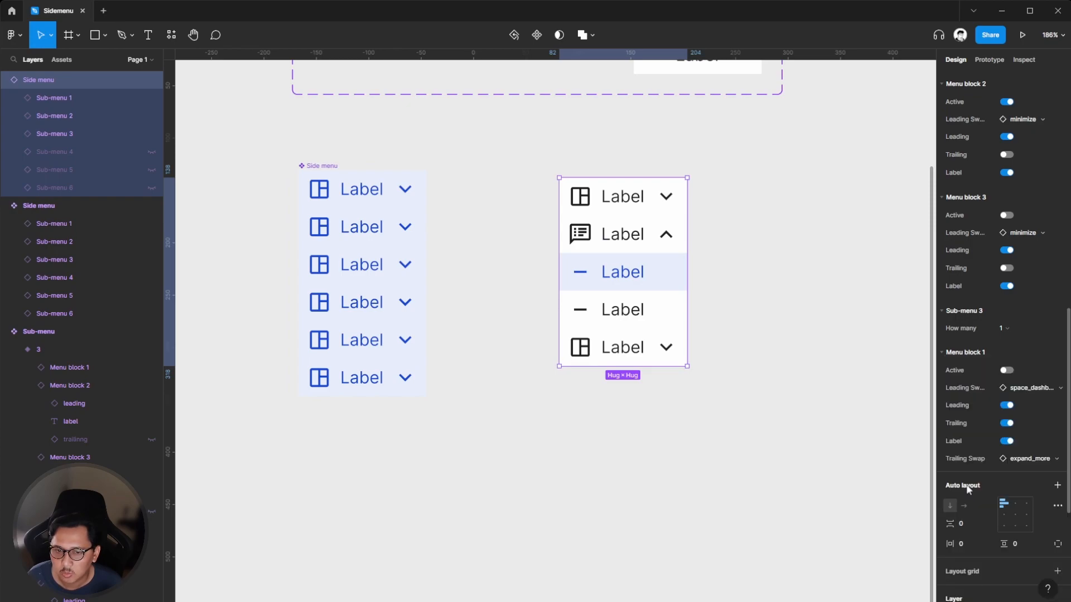
left_click(773, 386)
Change the label of the first menu item in the test instance to "Dashboard".
double_click(632, 204)
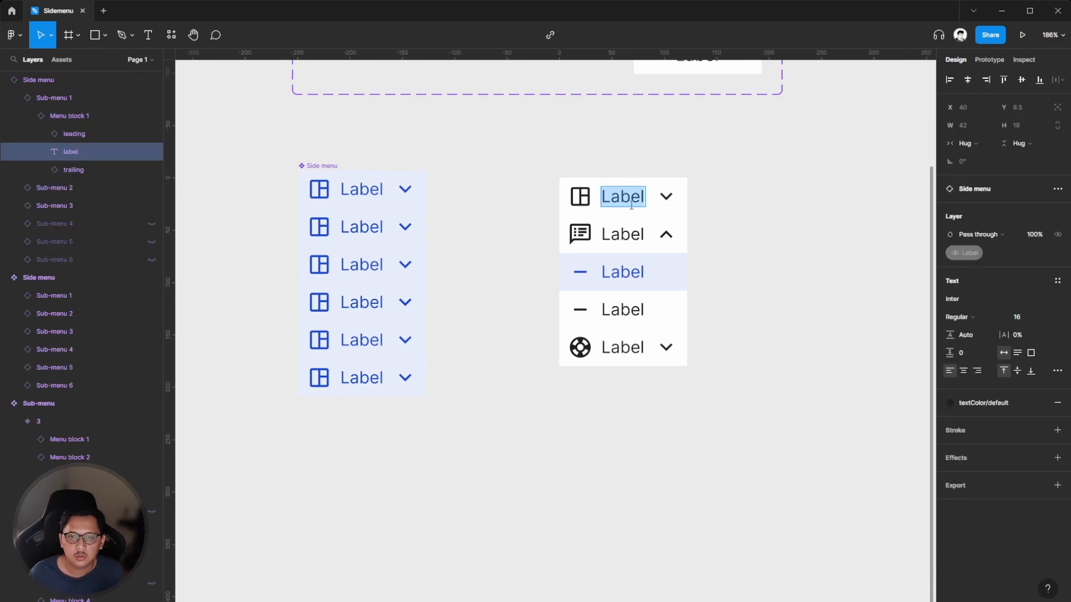
type("das")
key("BackSpace")
key("BackSpace")
key("BackSpace")
type("Dashbar")
key("BackSpace")
key("BackSpace")
type("b")
key("BackSpace")
type("oard")
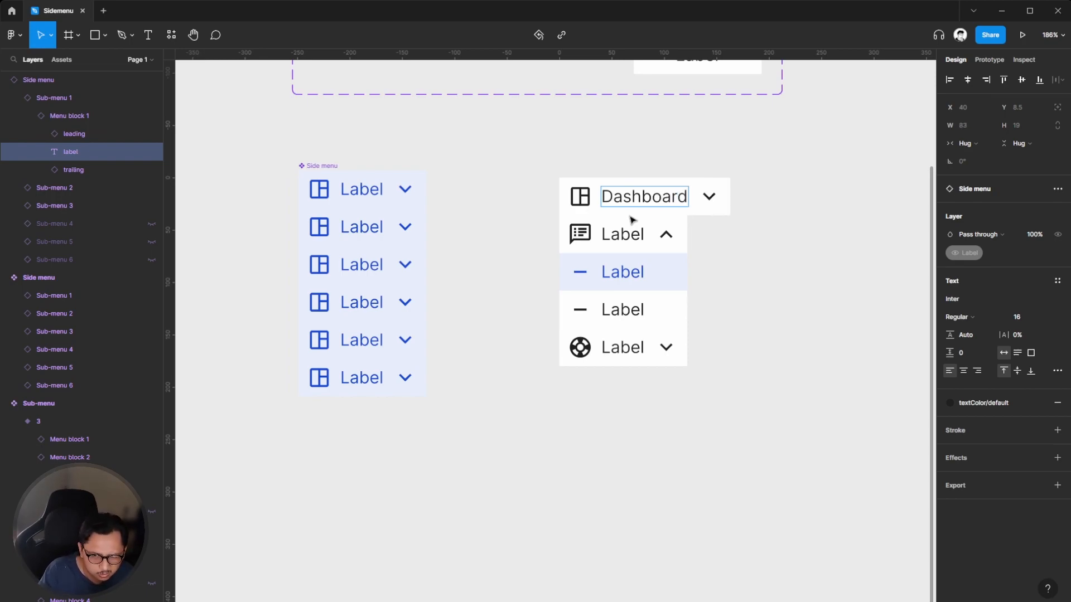
left_click(809, 247)
Change the label beside the speaker_notes icon in the test instance to "Chat".
left_click(677, 263)
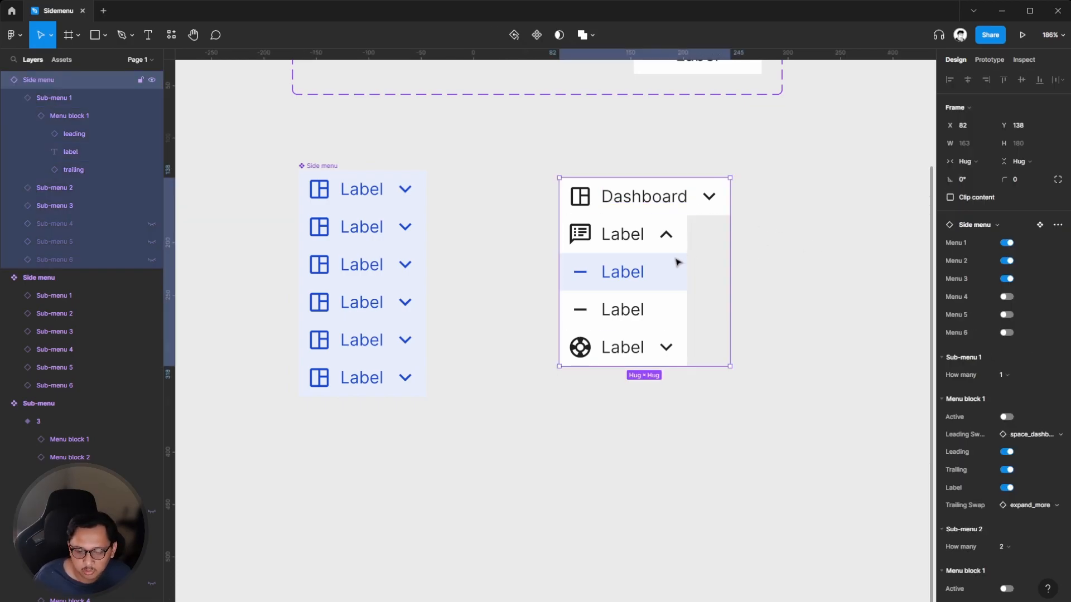
left_click(788, 256)
left_click(622, 235, "ctrl")
double_click(623, 234)
type("Chat")
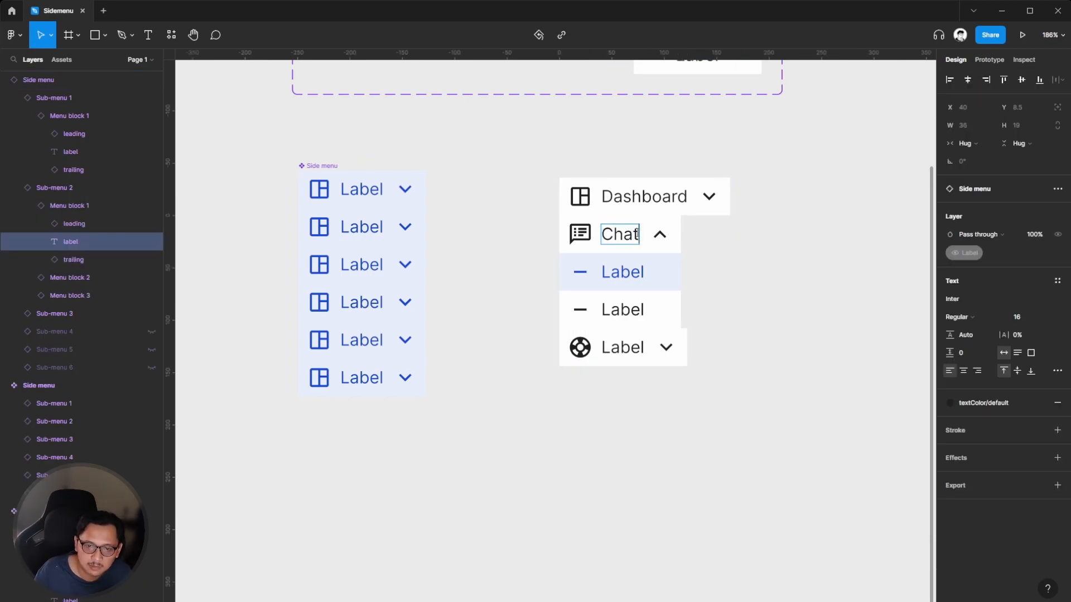
Change the label beside the lifebuoy icon in the test instance to "Support".
left_click(621, 349, "ctrl")
double_click(620, 349)
type("S")
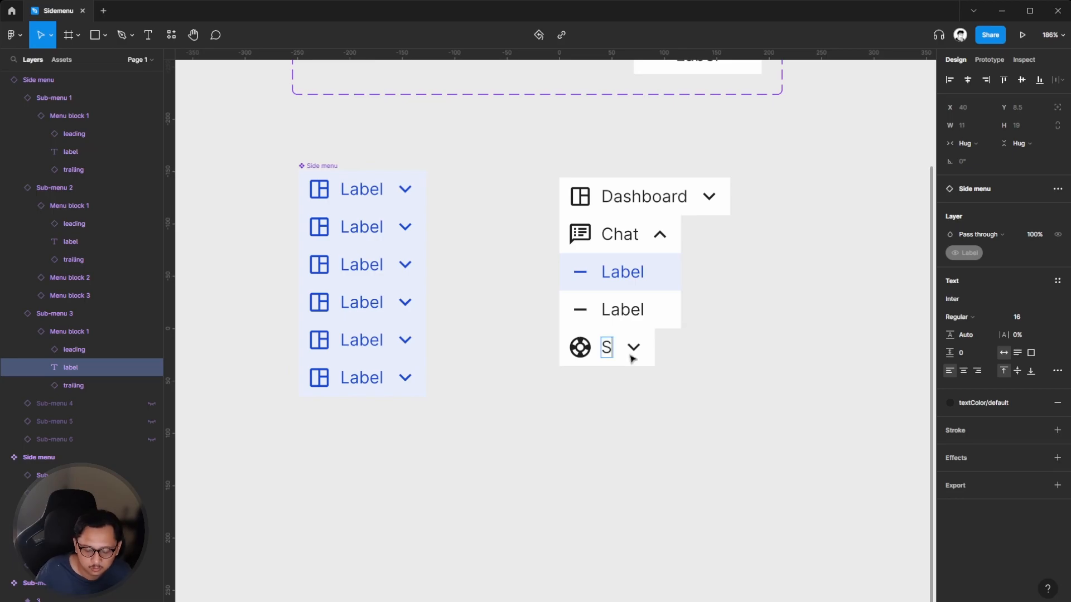
type("upport")
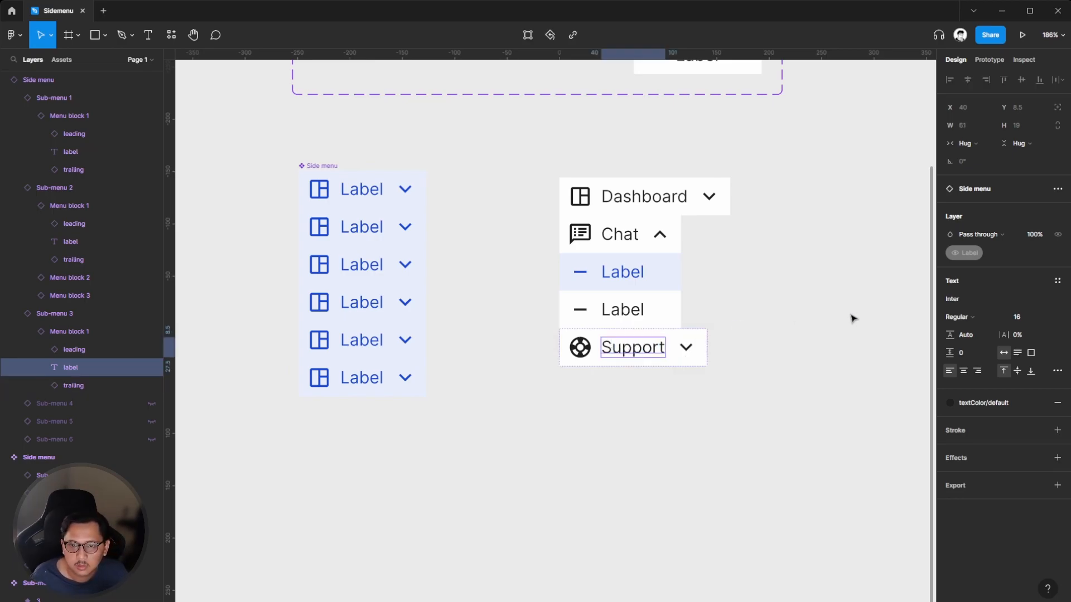
left_click(852, 318)
Set the width of all six Sub-menu instances inside the Side menu main component to Fill container.
left_click(633, 321)
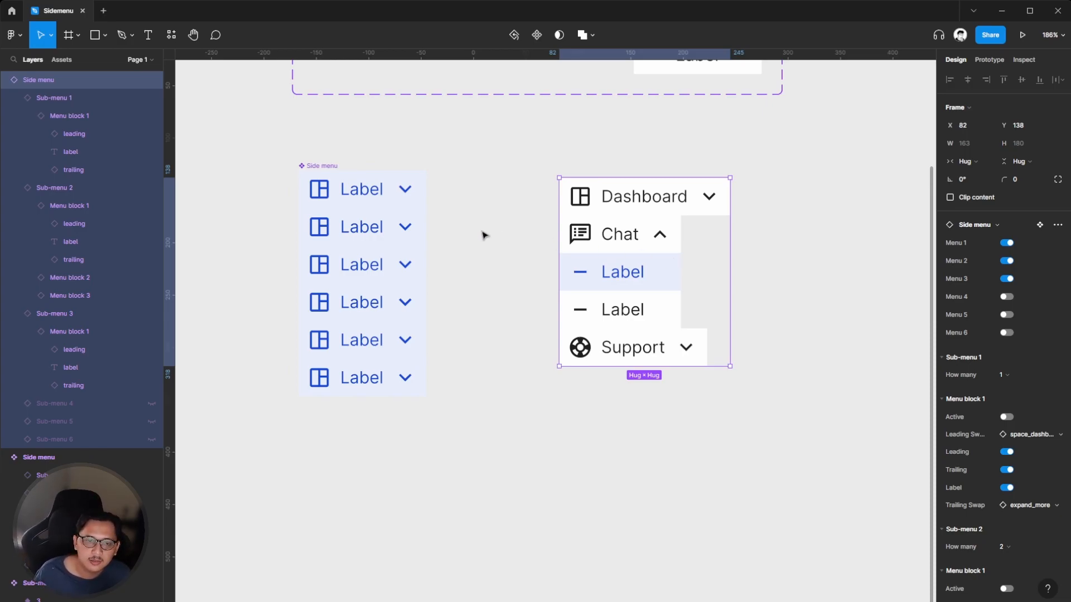
left_click(360, 222)
key("Return")
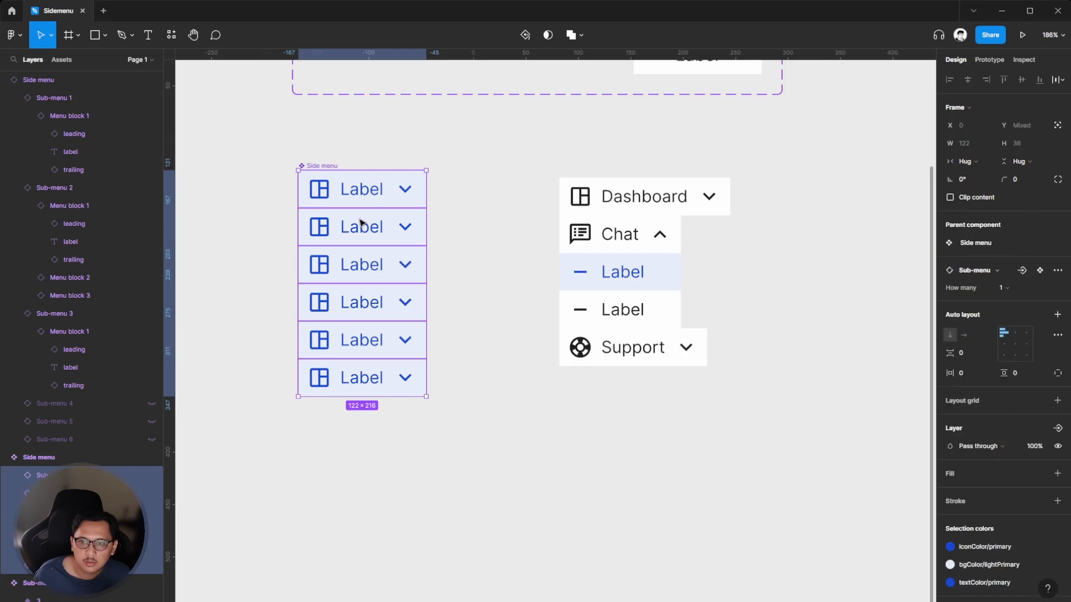
left_click(976, 165)
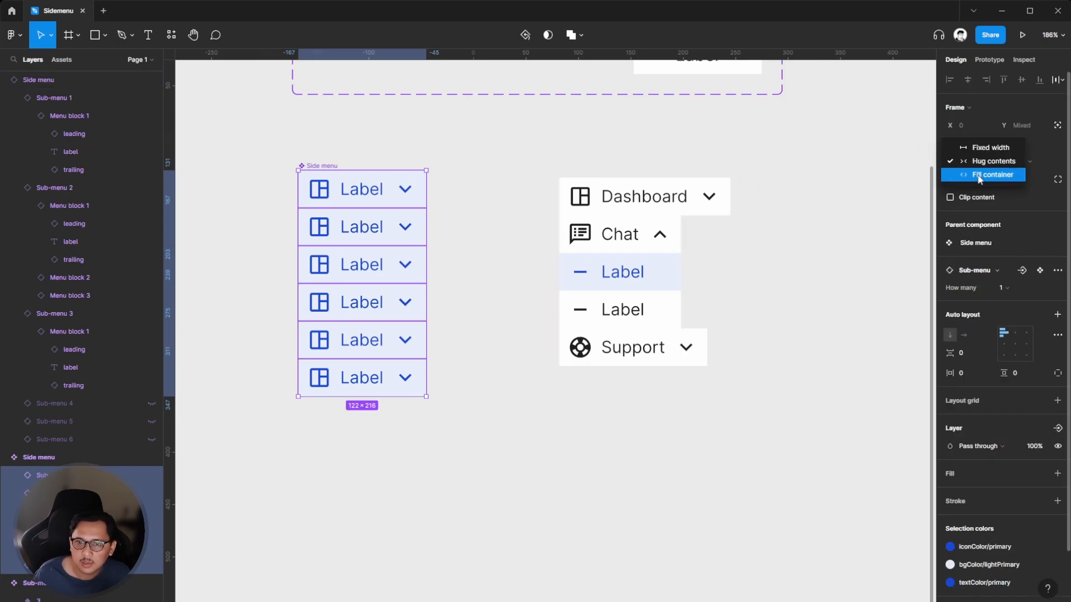
left_click(977, 176)
left_click(505, 252)
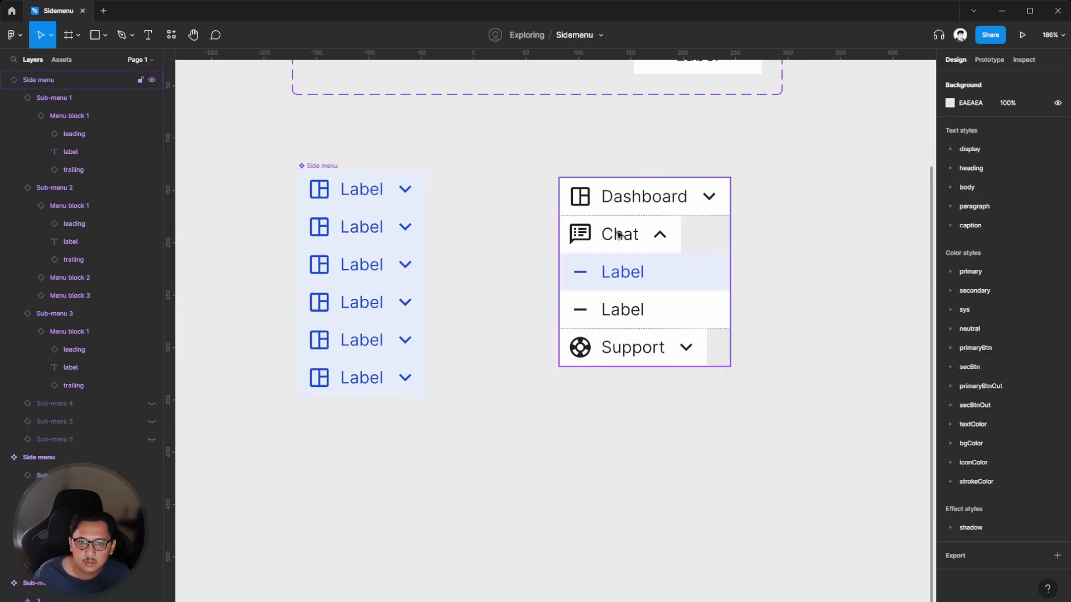
Set the width of all Menu blocks in the Sub-menu variant with How many 2 to Fill container.
left_click(619, 234)
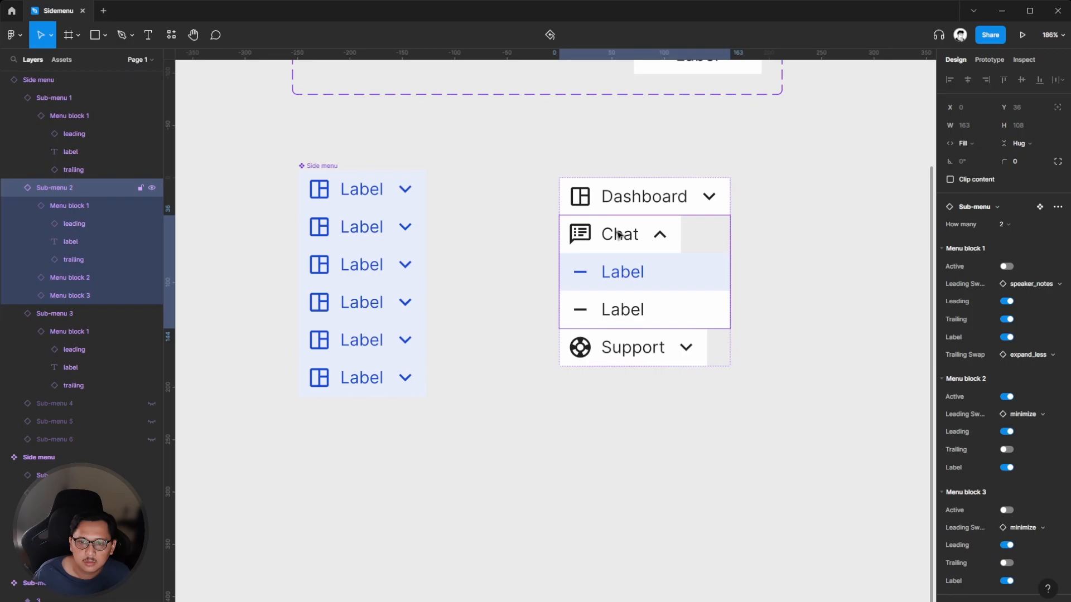
left_click(1038, 207)
left_click(646, 179)
scroll(698, 356, "down", 2)
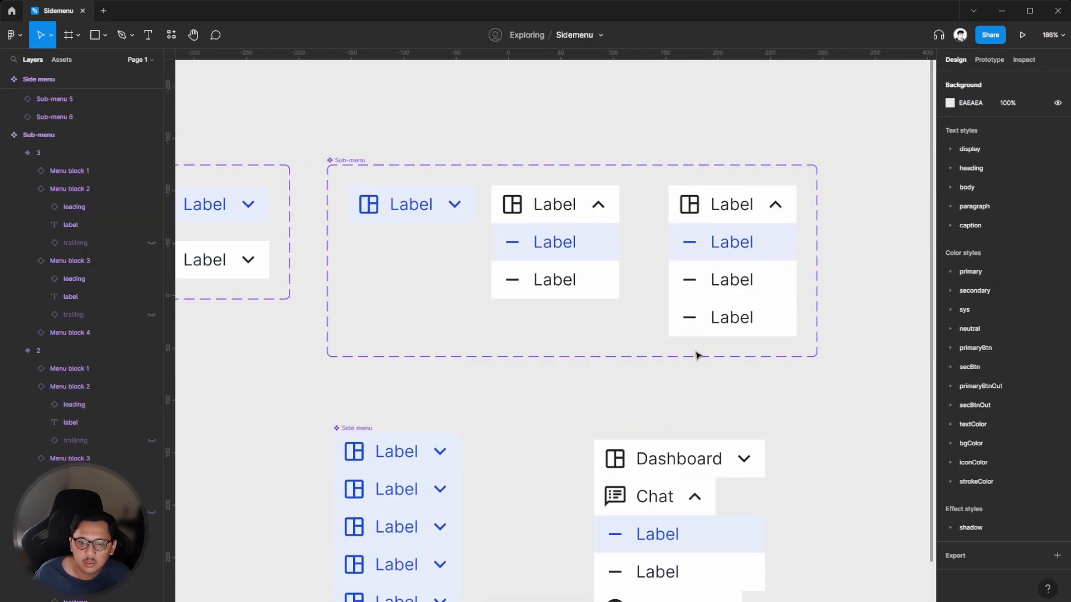
left_click(687, 493)
scroll(687, 494, "down", 1)
left_click(671, 431)
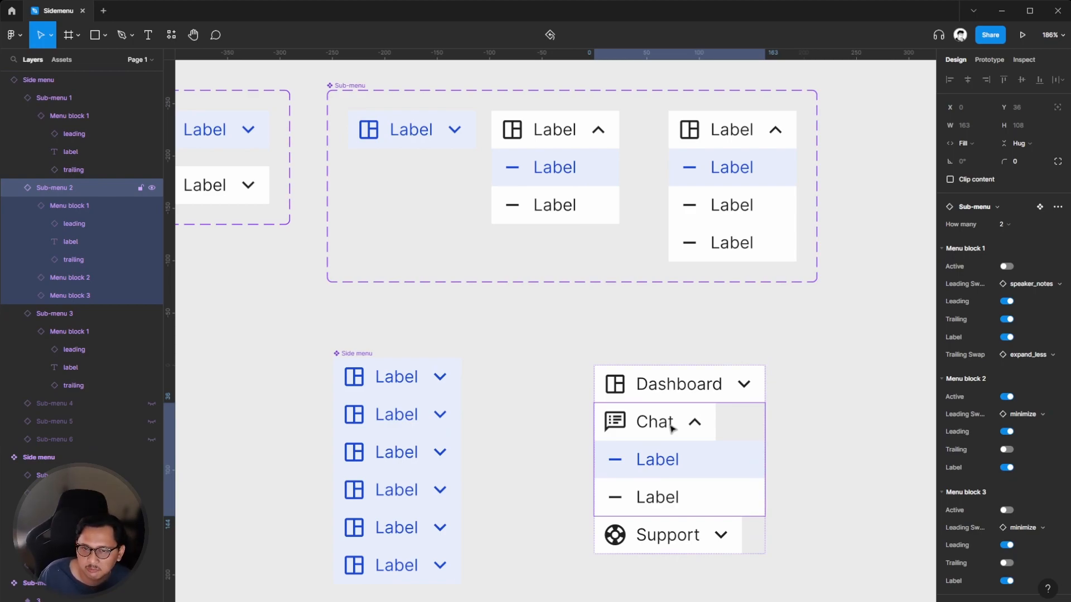
left_click(523, 163)
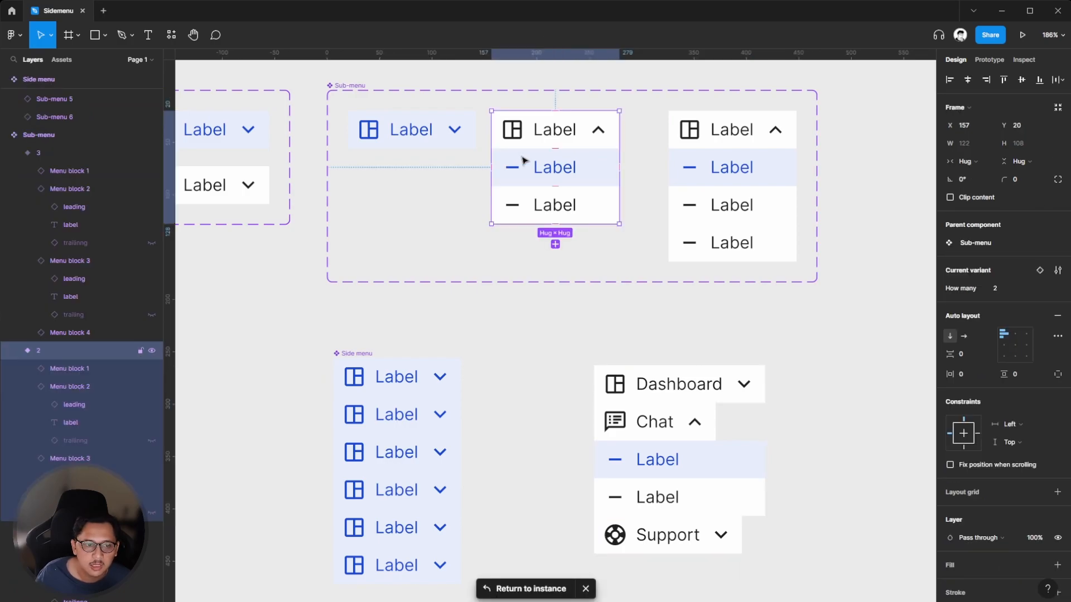
key("Return")
left_click(977, 170)
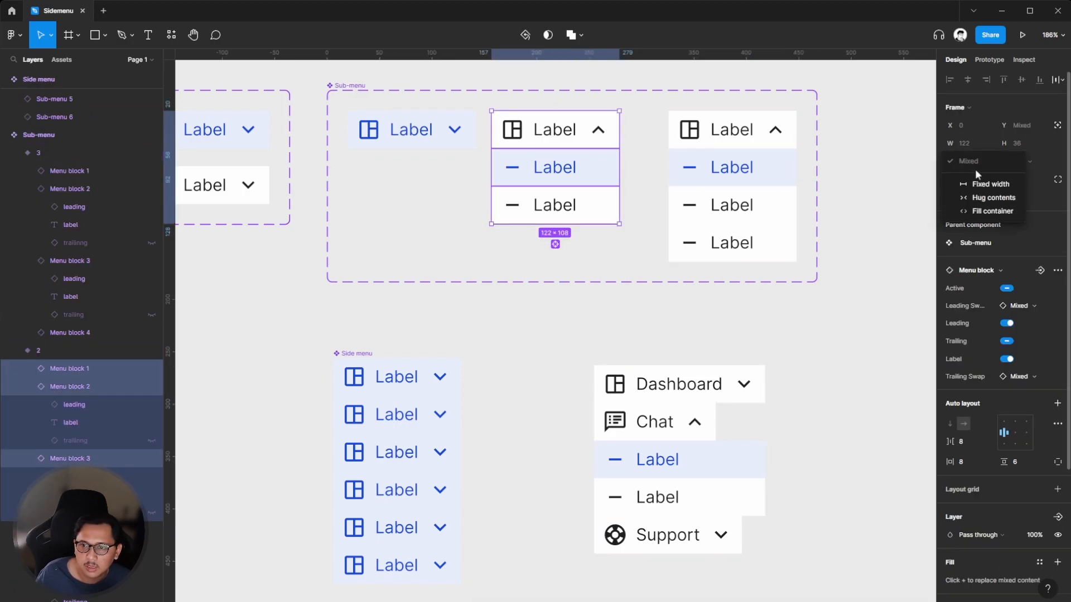
left_click(992, 211)
Set the width of the four Menu blocks in the Sub-menu variant with How many 3 to Fill container.
left_click(753, 185)
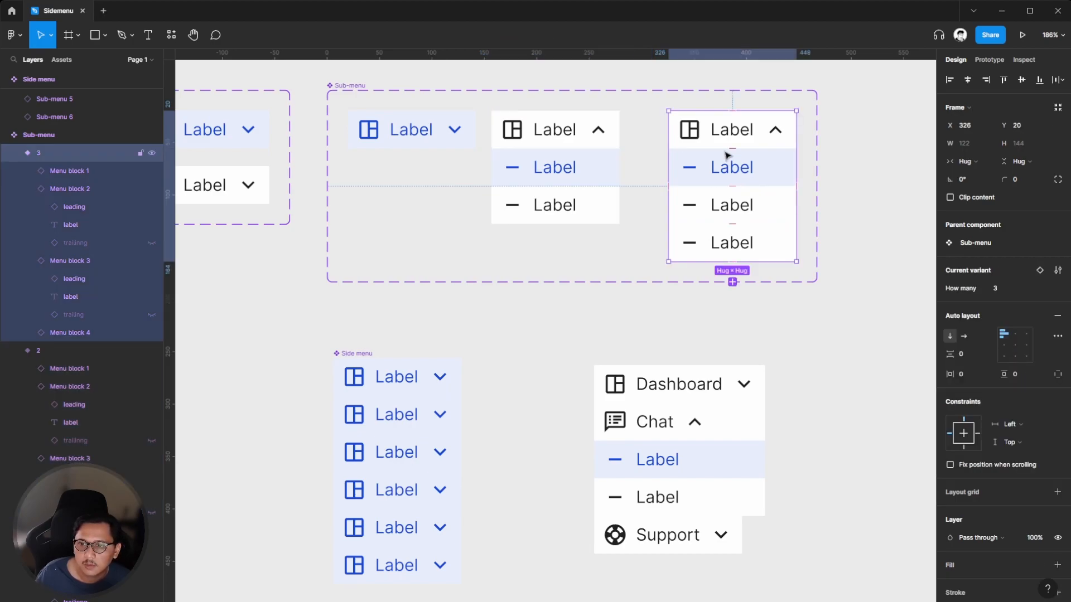
key("Return")
left_click(976, 165)
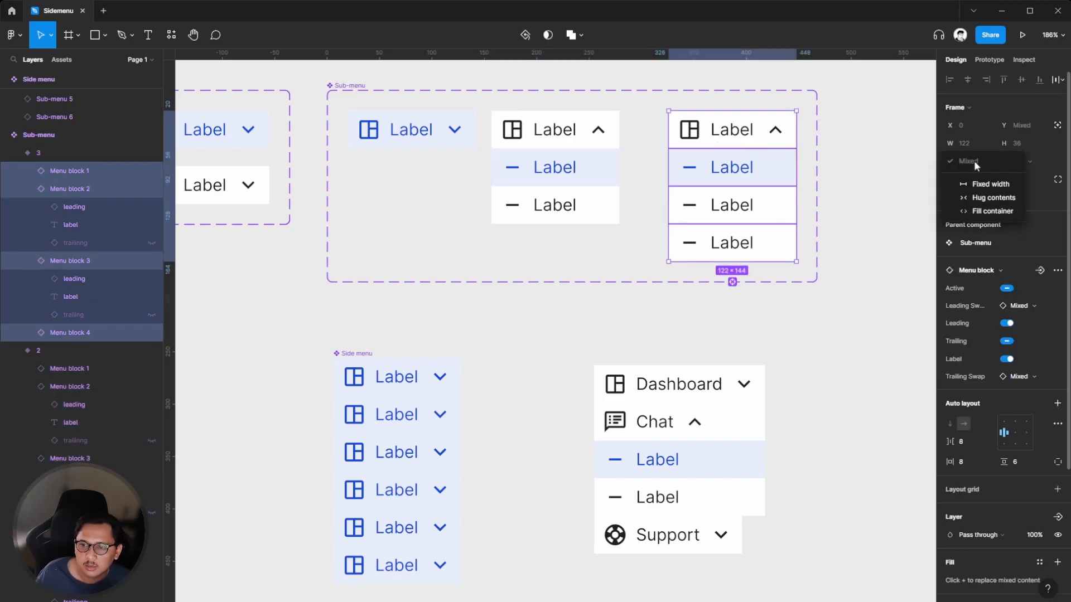
left_click(983, 212)
Set the width of the single Menu block in the Sub-menu variant with How many 1 to Fill container.
left_click(423, 140)
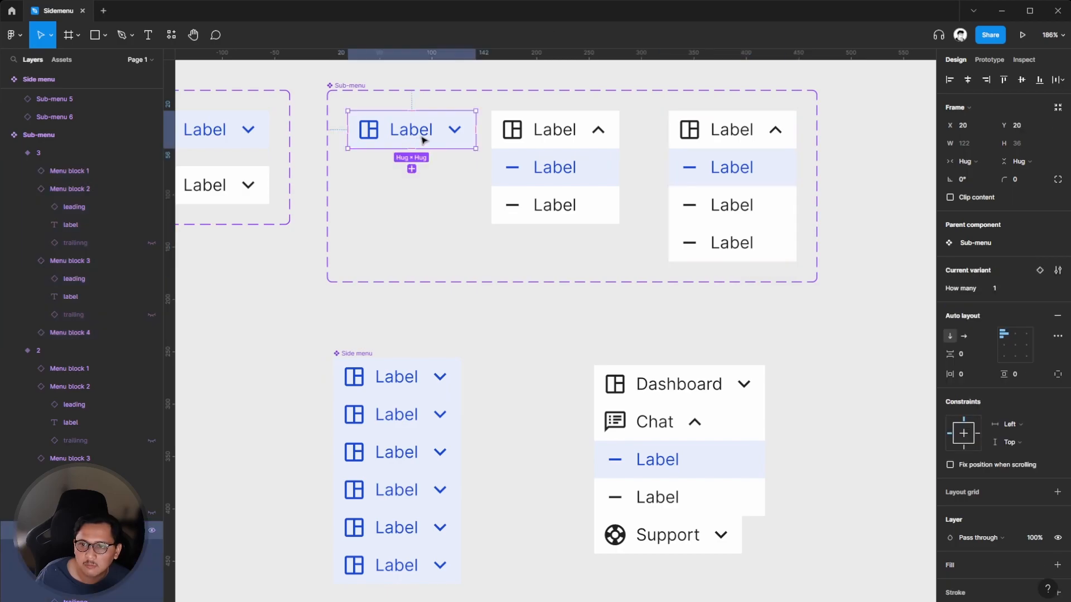
left_click(977, 164)
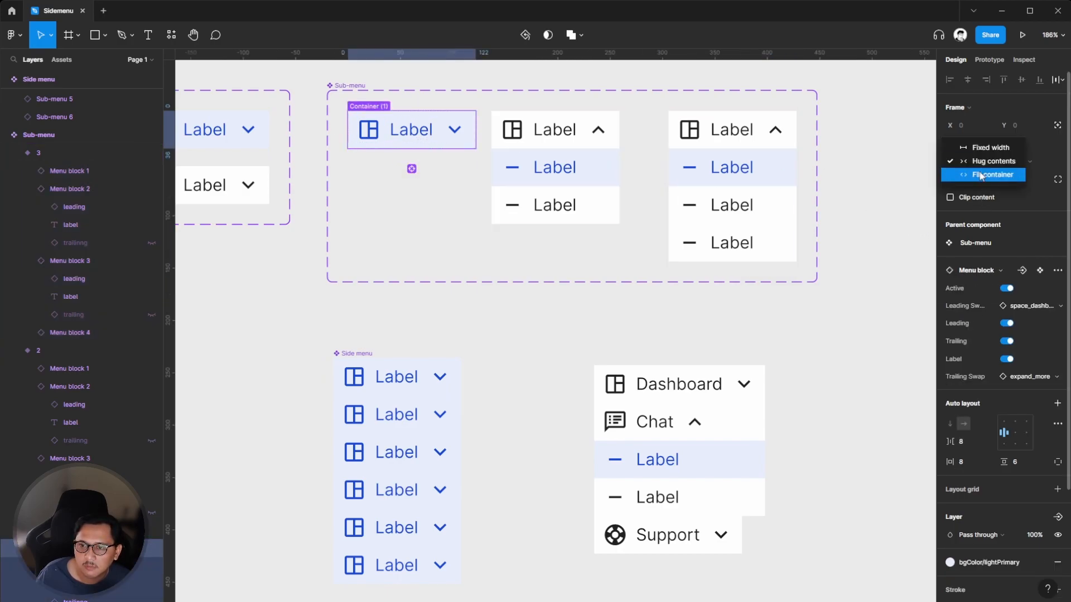
left_click(981, 176)
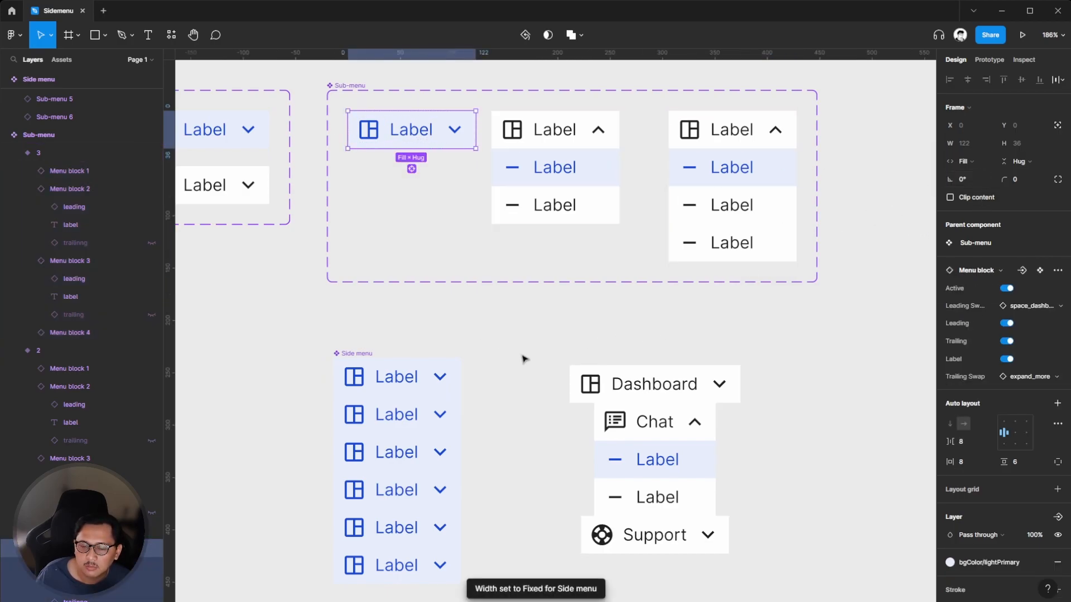
Check the width sizing of the test instance, the Sub-menu variants and the sub-menus inside the Side menu main component.
left_click(622, 410)
left_click(530, 383)
left_click(627, 403)
left_click(384, 128)
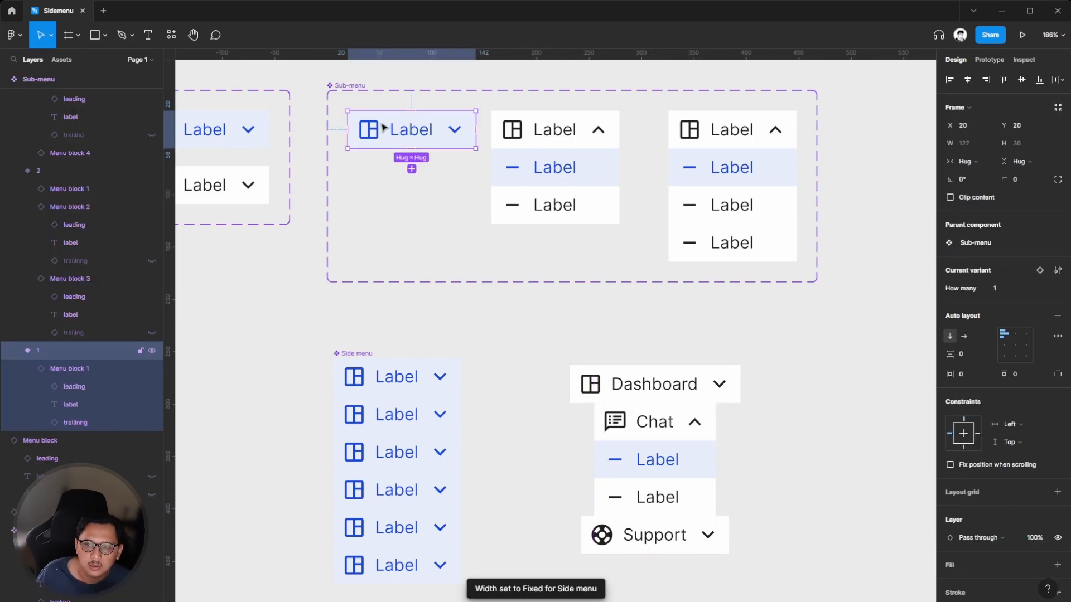
left_click(567, 178)
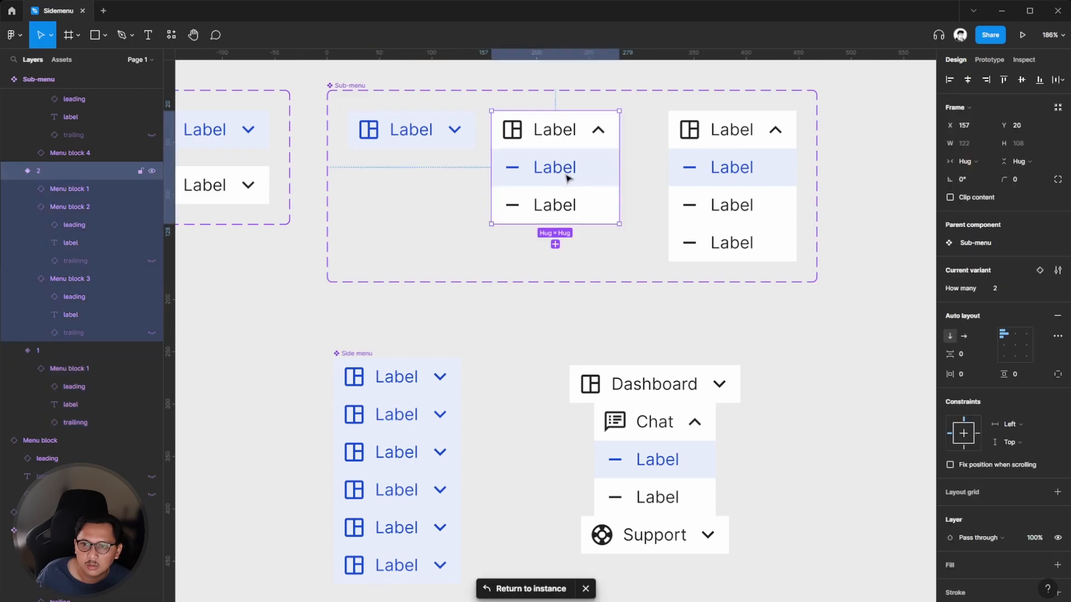
left_click(402, 133)
left_click(655, 410)
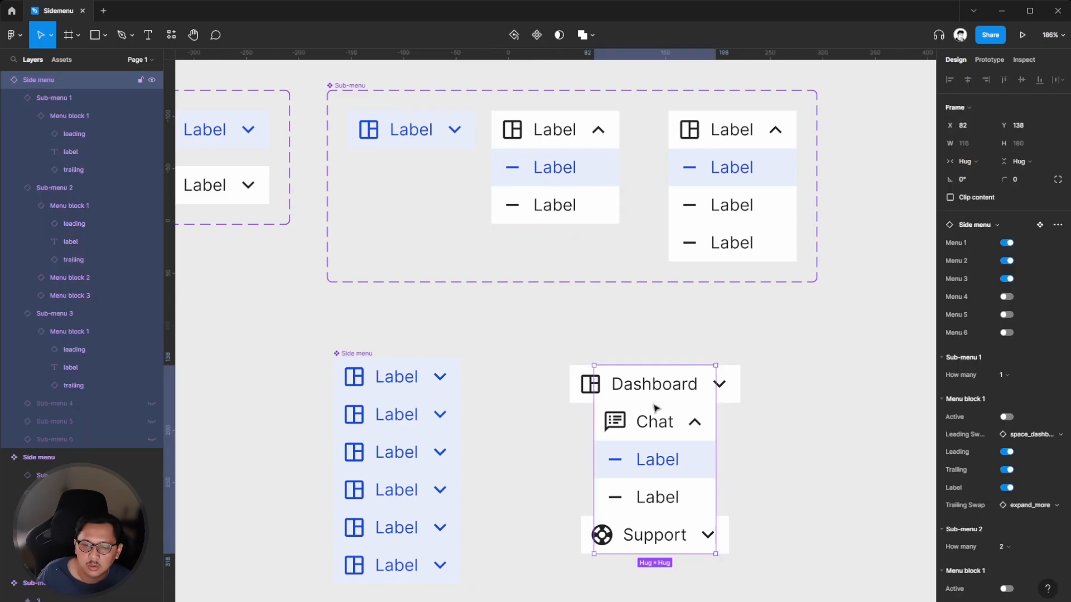
left_click(1039, 225)
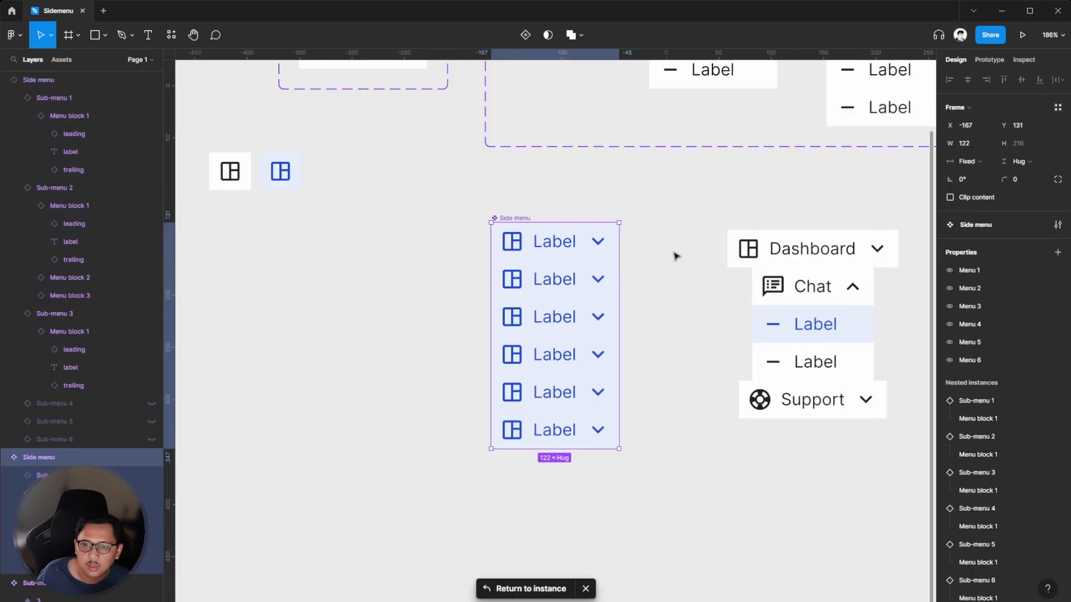
key("Return")
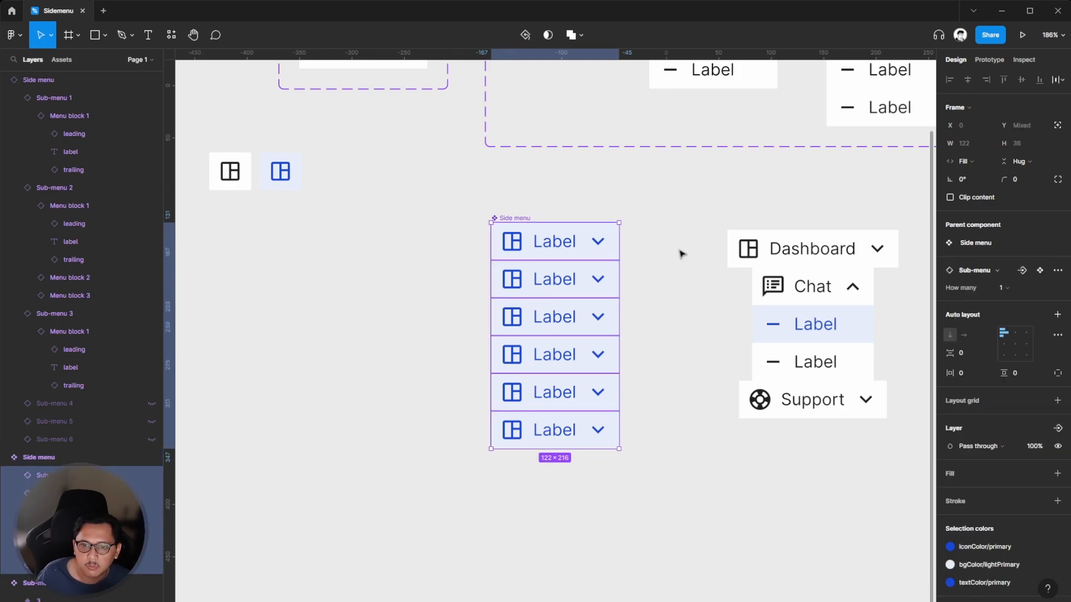
left_click(978, 165)
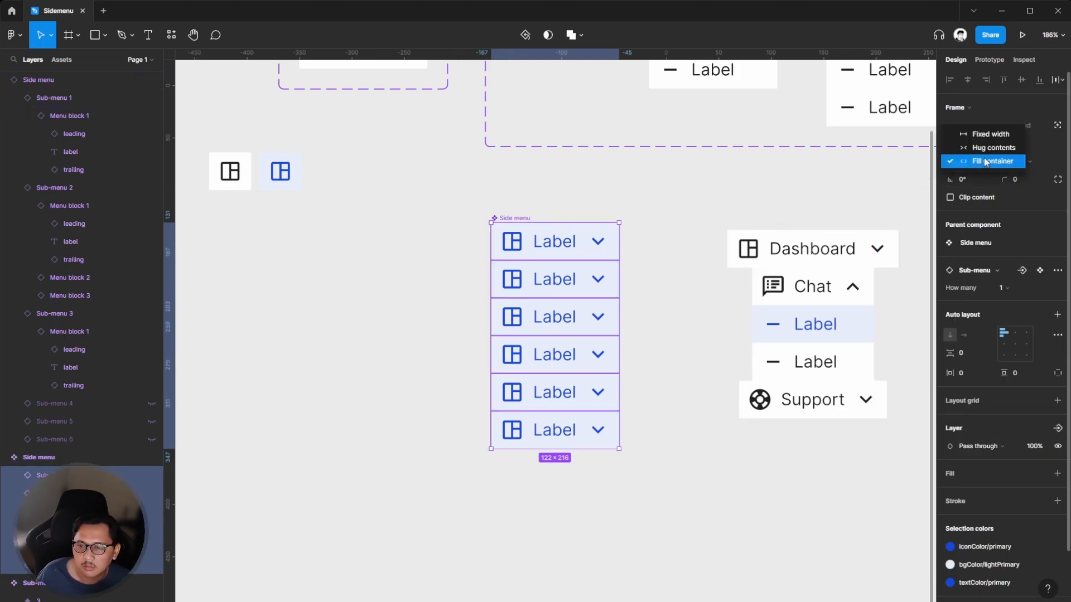
left_click(978, 163)
Switch the Side menu test instance to Fixed width and widen it to about 175.
left_click(887, 256)
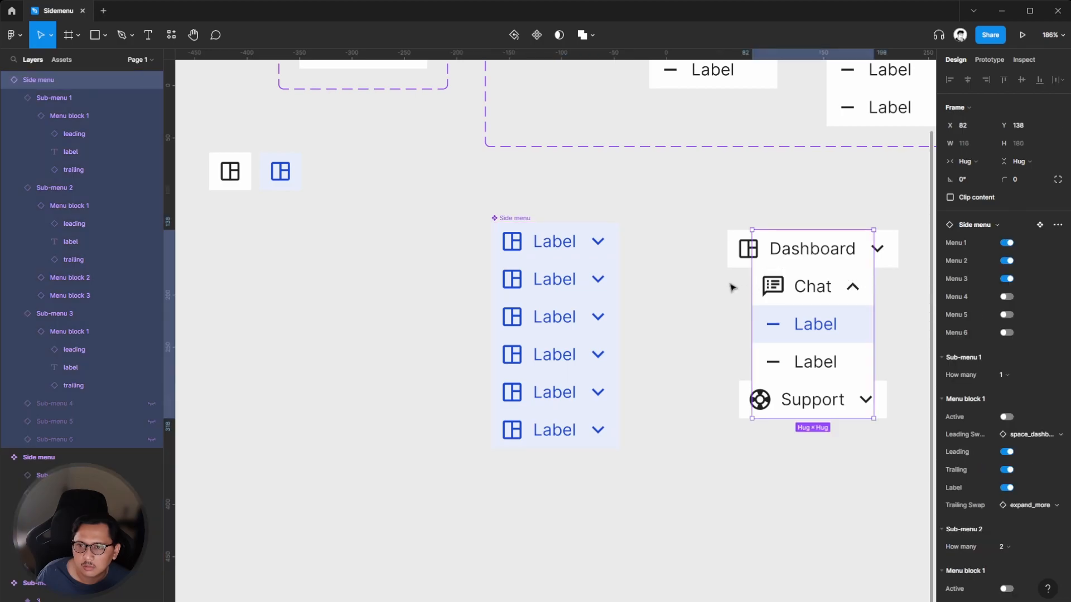
scroll(808, 216, "right", 2)
left_click(972, 161)
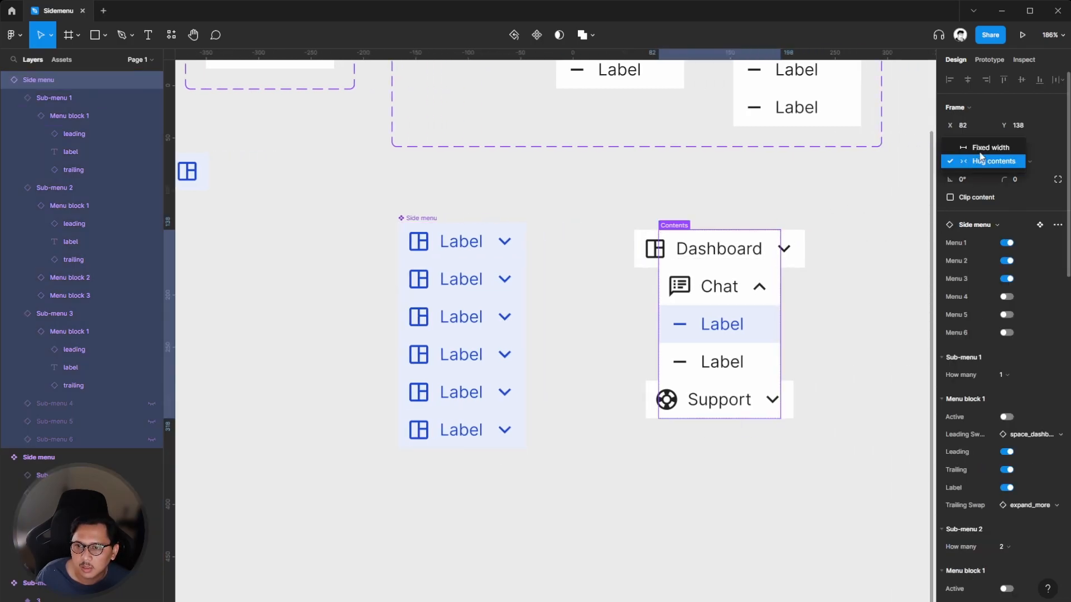
left_click(980, 148)
left_click(803, 296)
left_click(786, 294)
left_click_drag(788, 294, 842, 276)
Inspect the width setting of Sub-menu 2 in the test instance and compare it with its main component.
key("Return")
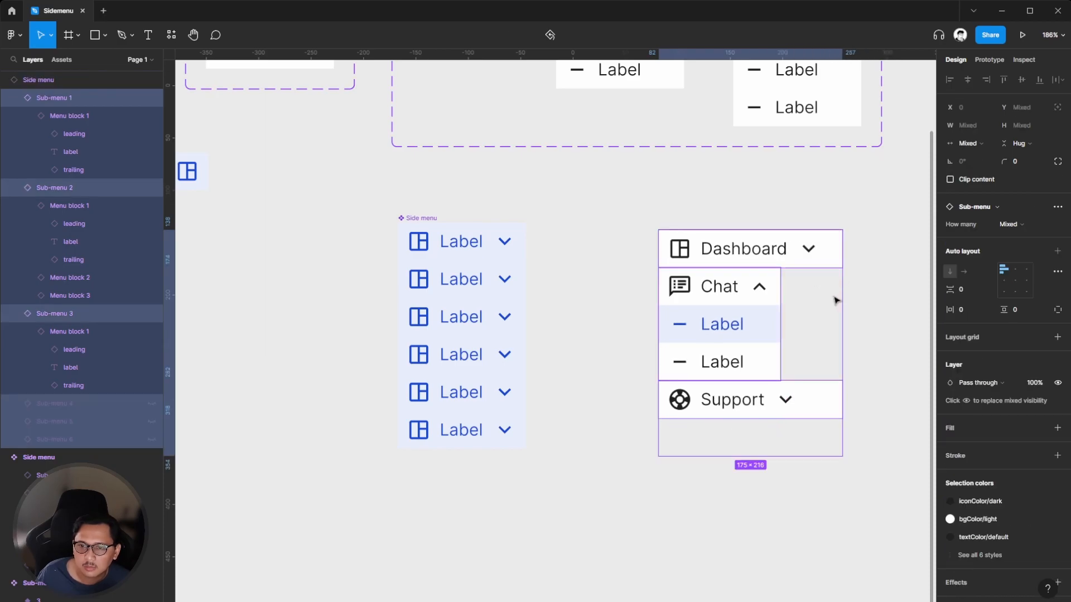
left_click(866, 311)
double_click(720, 299)
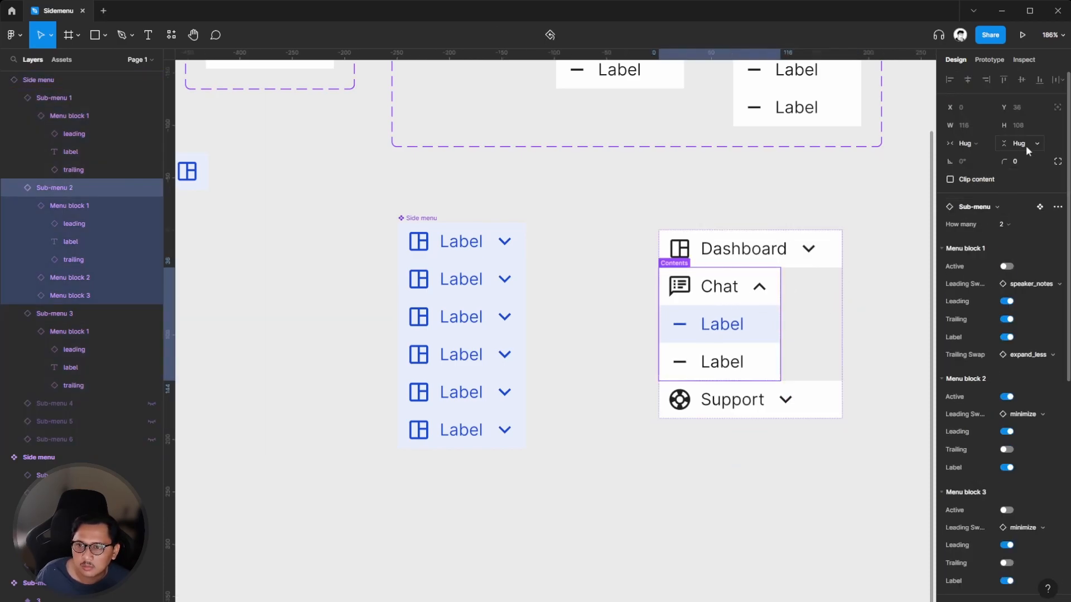
left_click(1040, 207)
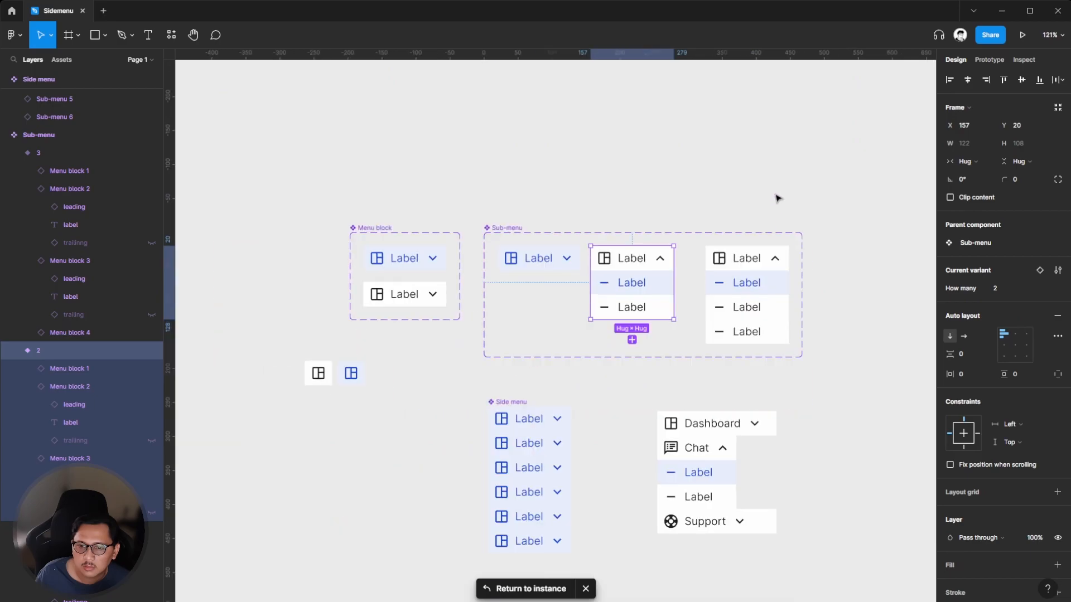
scroll(781, 312, "down", 3)
left_click(719, 383)
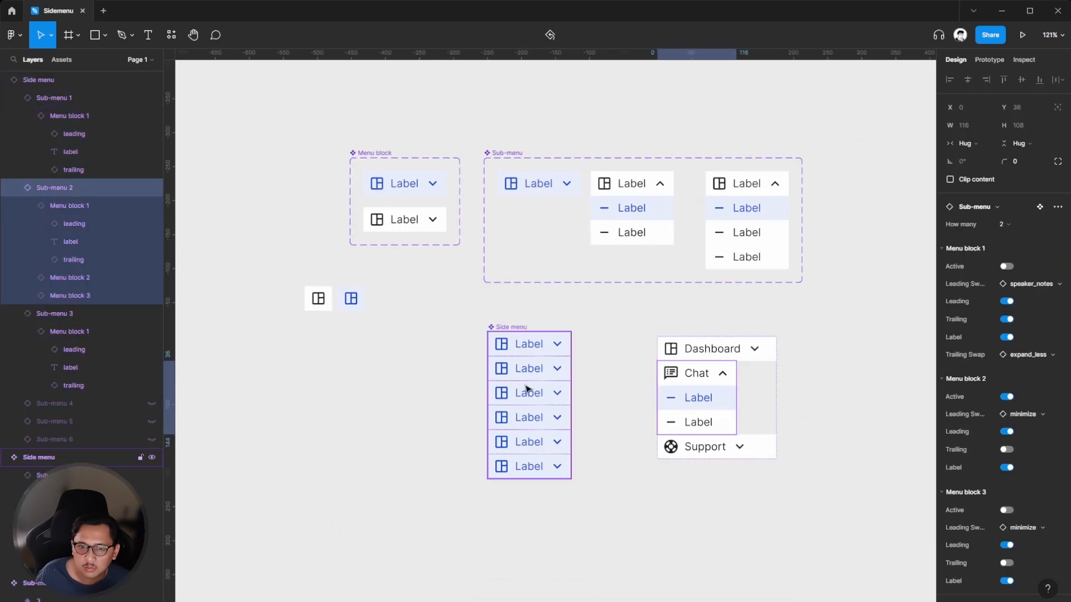
left_click(527, 387)
double_click(695, 398)
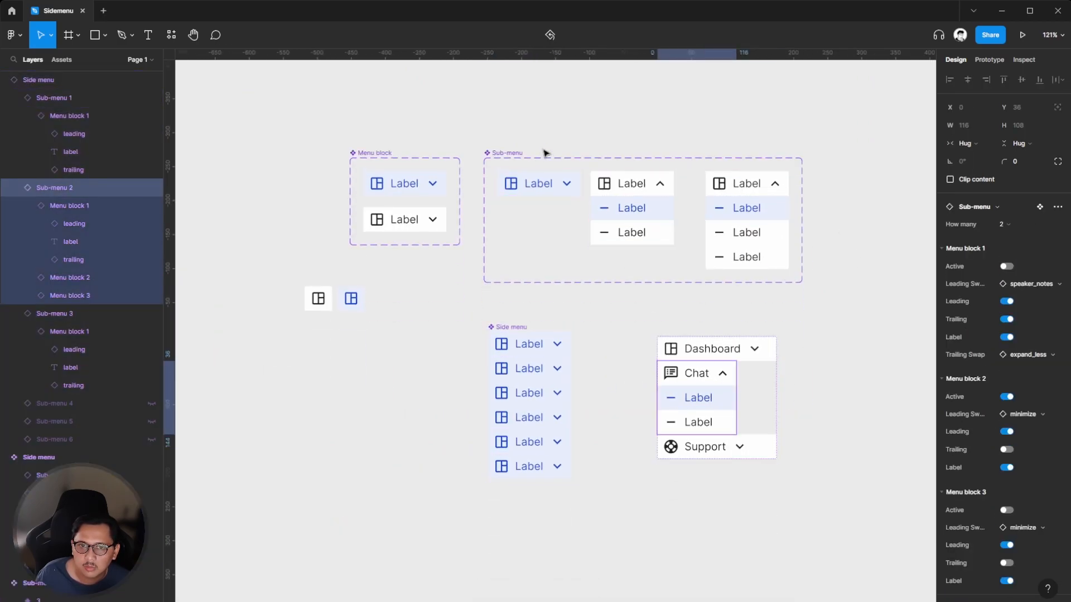
Try to reset all overrides of Sub-menu 2 in the test instance, and undo the reset.
left_click(545, 39)
left_click(837, 370)
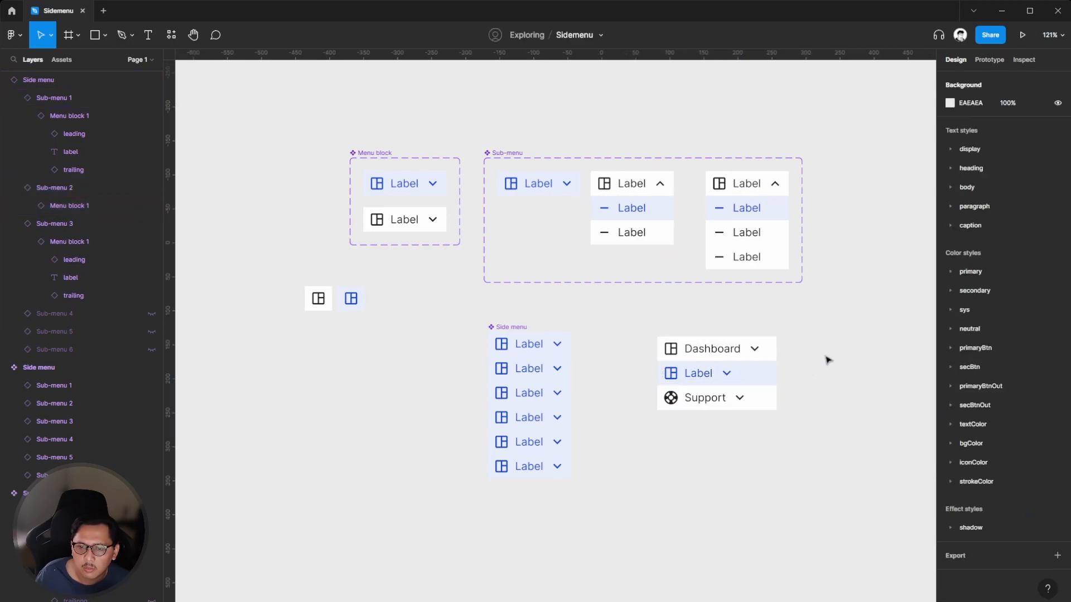
key("ctrl+z")
key("ctrl+shift+z")
Set the width of Sub-menu 2 in the test instance to Fill container.
double_click(701, 393)
left_click(983, 146)
left_click(992, 157)
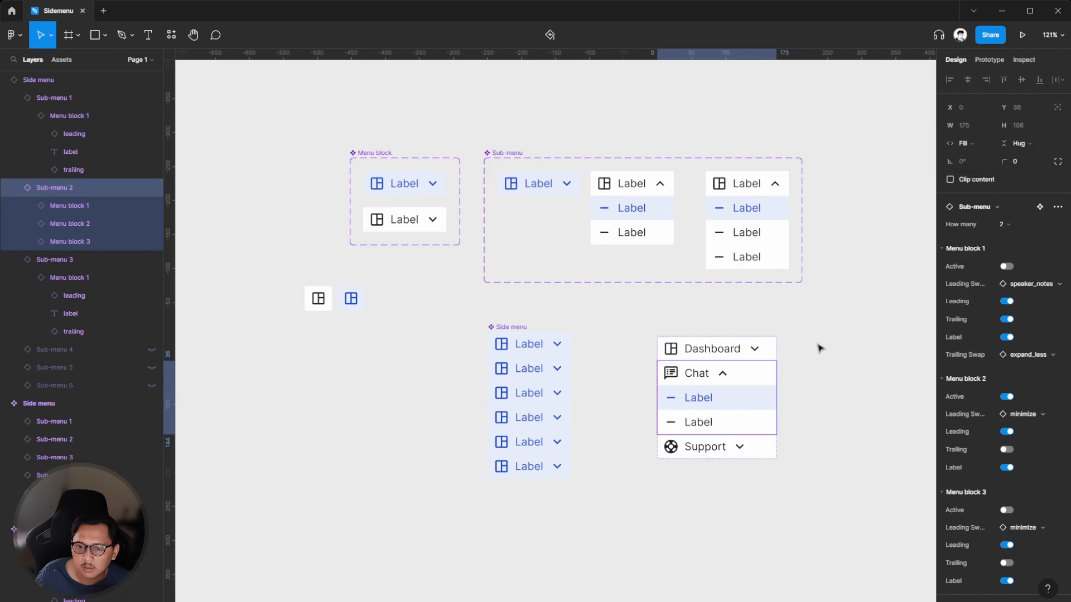
left_click(822, 340)
Place a second Side menu instance directly below the existing test instance, aligned with its left edge.
left_click_drag(531, 350, 722, 508)
left_click_drag(747, 526, 724, 508)
scroll(783, 499, "down", 1)
left_click(787, 495)
left_click(711, 463)
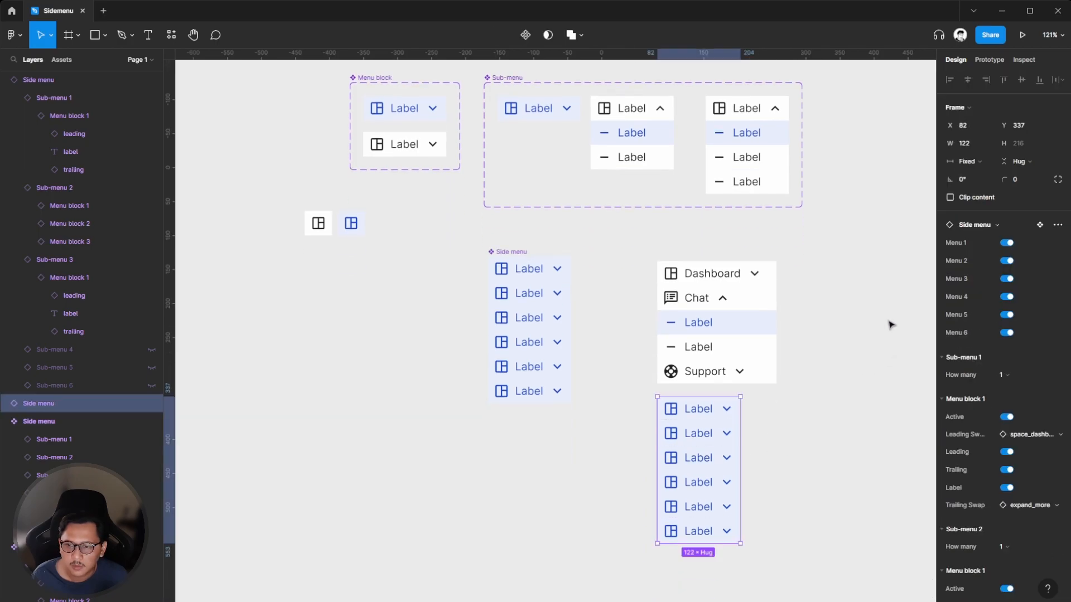
Widen the second Side menu instance to about 194.
left_click_drag(741, 461, 789, 458)
double_click(710, 420)
left_click(829, 418)
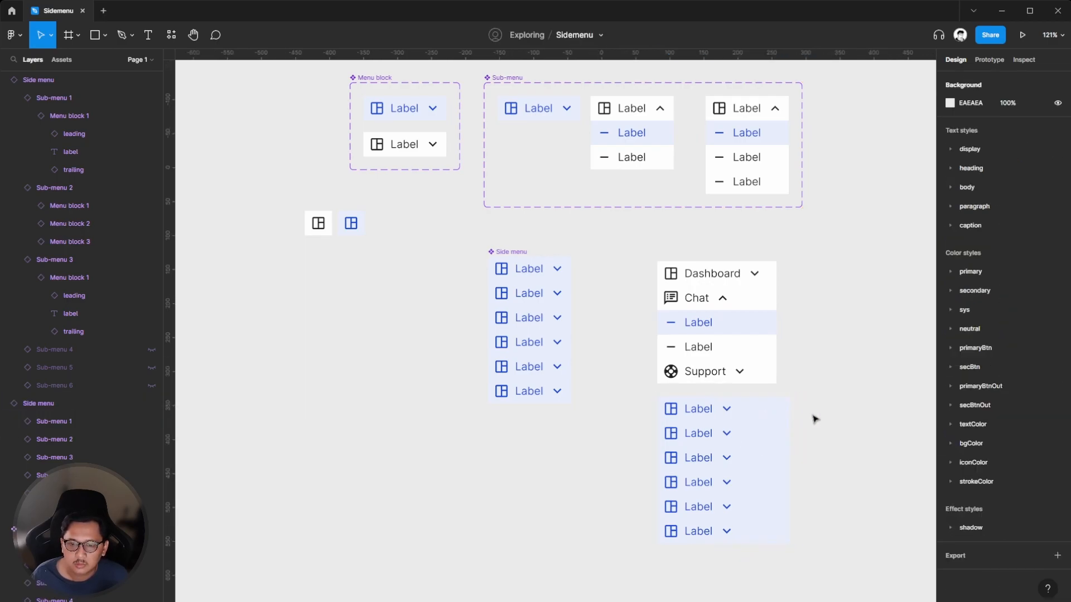
Change the first two labels of the second Side menu instance to "Dashboard" and "Chat".
double_click(711, 412, "ctrl")
type("Dashboard")
double_click(700, 434, "ctrl")
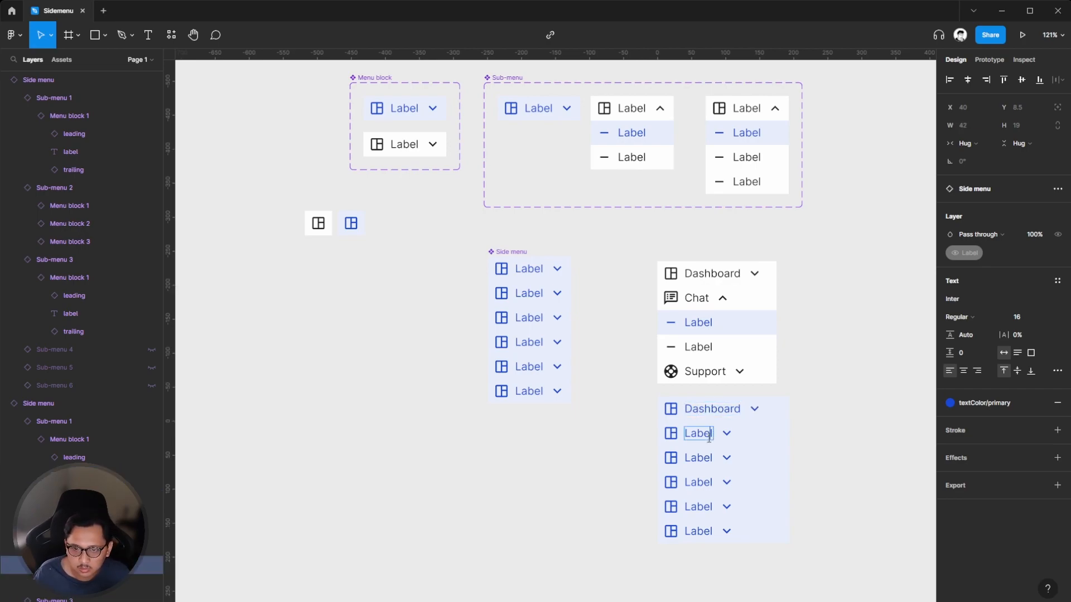
type("Chat")
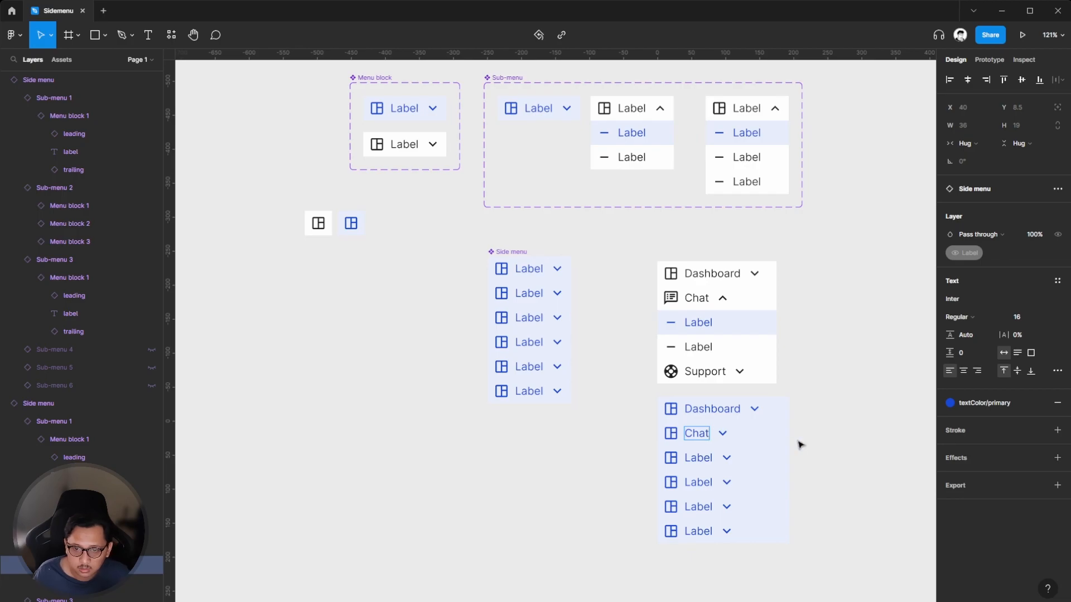
key("Escape")
Turn off Menu 4, Menu 5 and Menu 6 in the second Side menu instance.
left_click(753, 454)
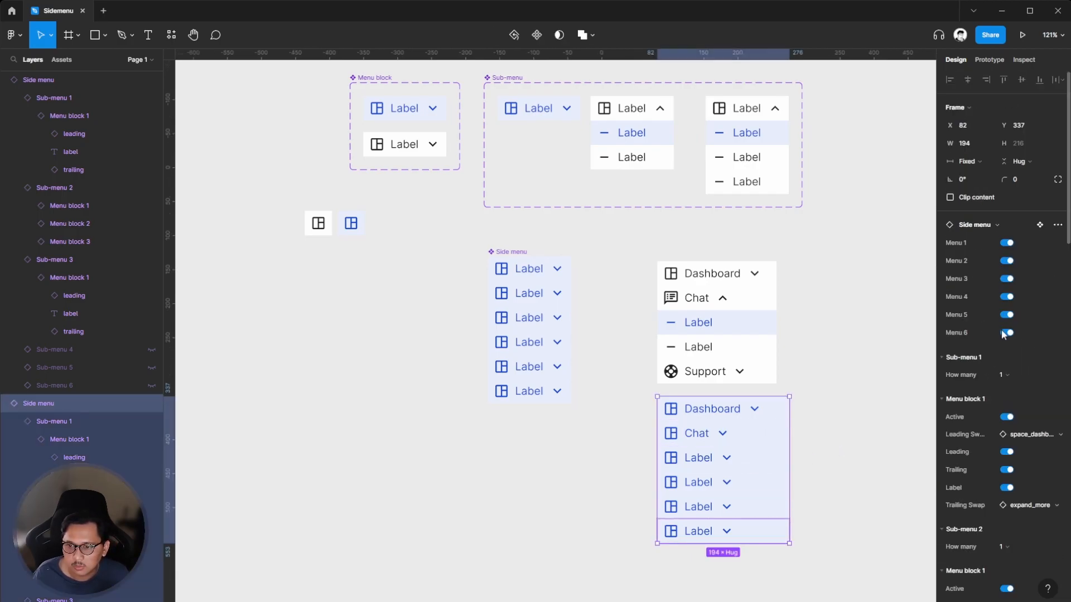
left_click(1007, 333)
left_click(1007, 314)
left_click(1007, 297)
left_click(888, 430)
left_click(750, 446)
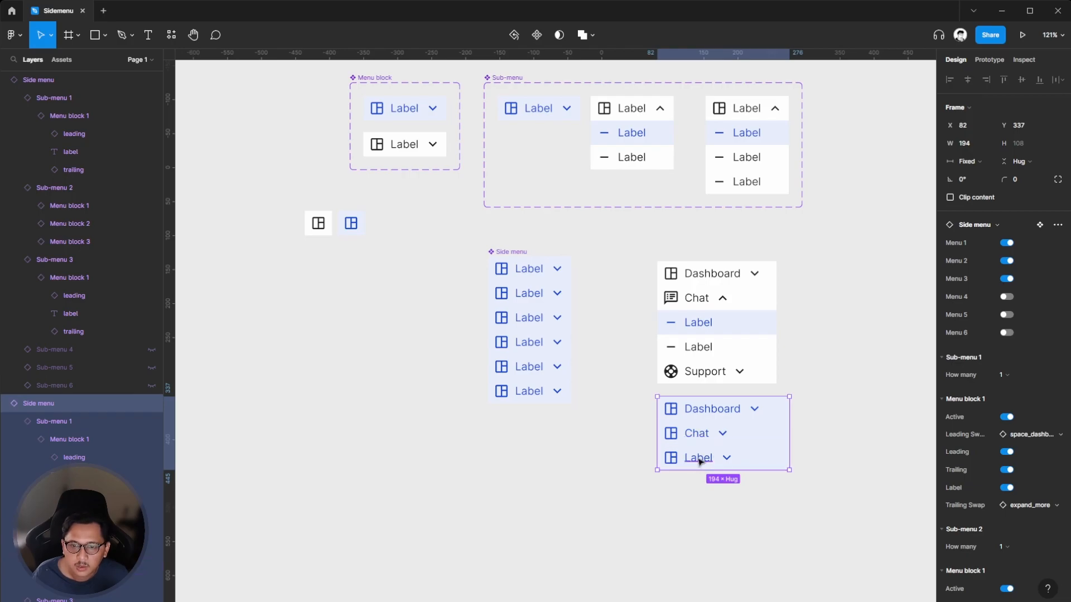
Change the third label of the second Side menu instance to "Support".
double_click(700, 463)
type("Support")
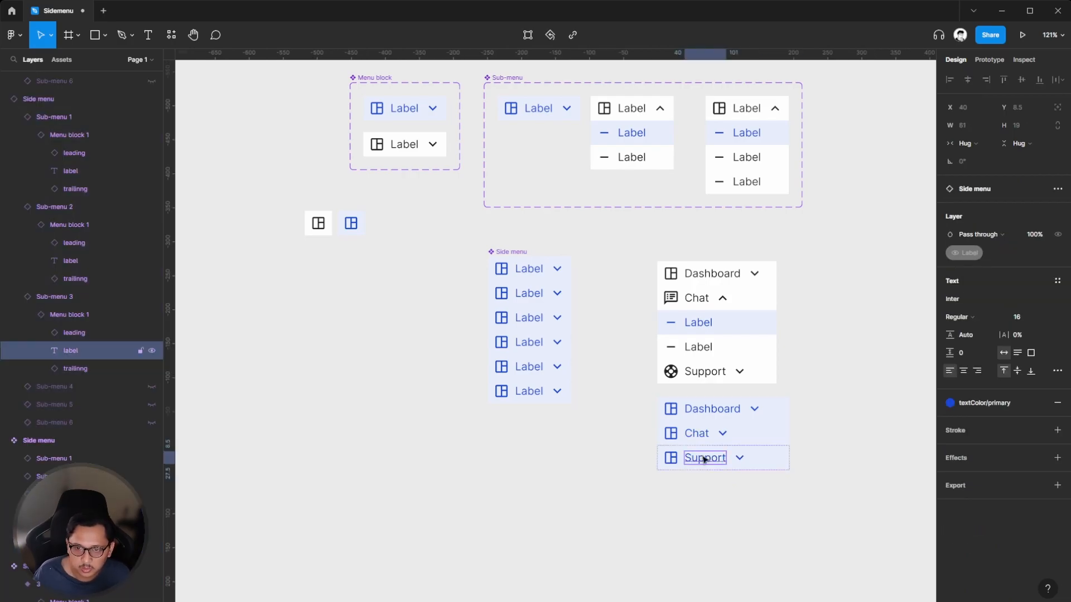
left_click(766, 494)
Turn off the Active property for the Chat and Support menu blocks in the second Side menu instance.
left_click(780, 426)
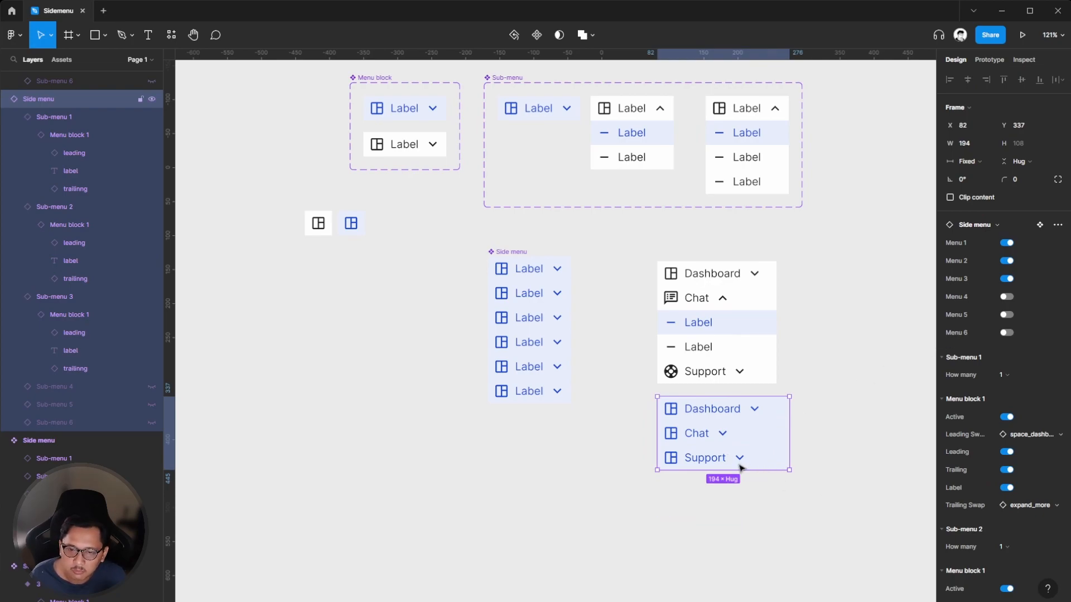
scroll(1006, 415, "down", 5)
scroll(1007, 412, "down", 3)
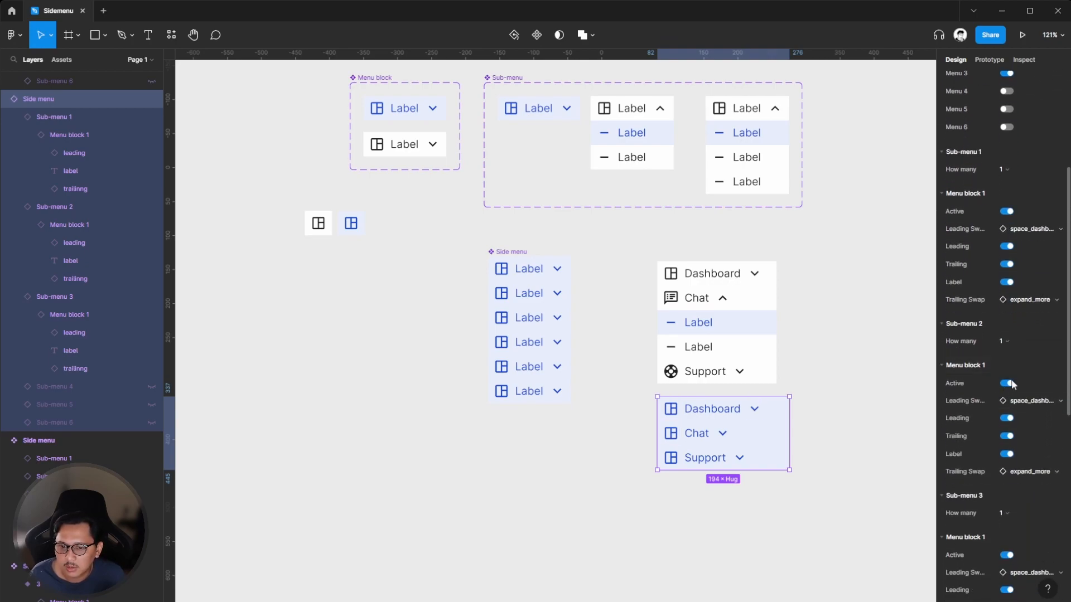
left_click(1010, 384)
scroll(1011, 441, "down", 3)
left_click(1006, 479)
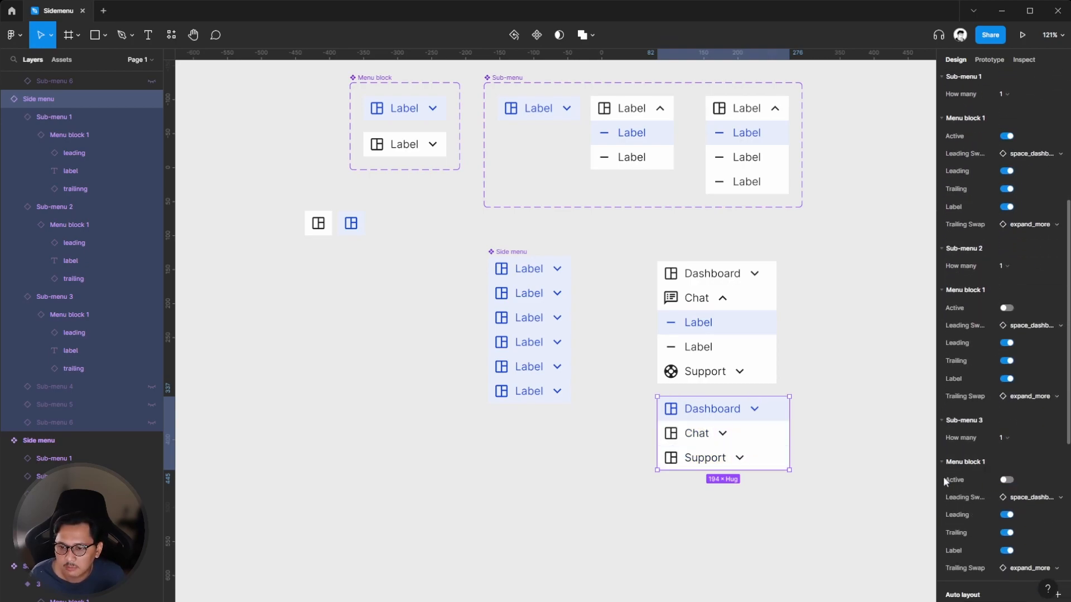
left_click(798, 478)
left_click(755, 437)
key("Escape")
scroll(763, 440, "up", 5)
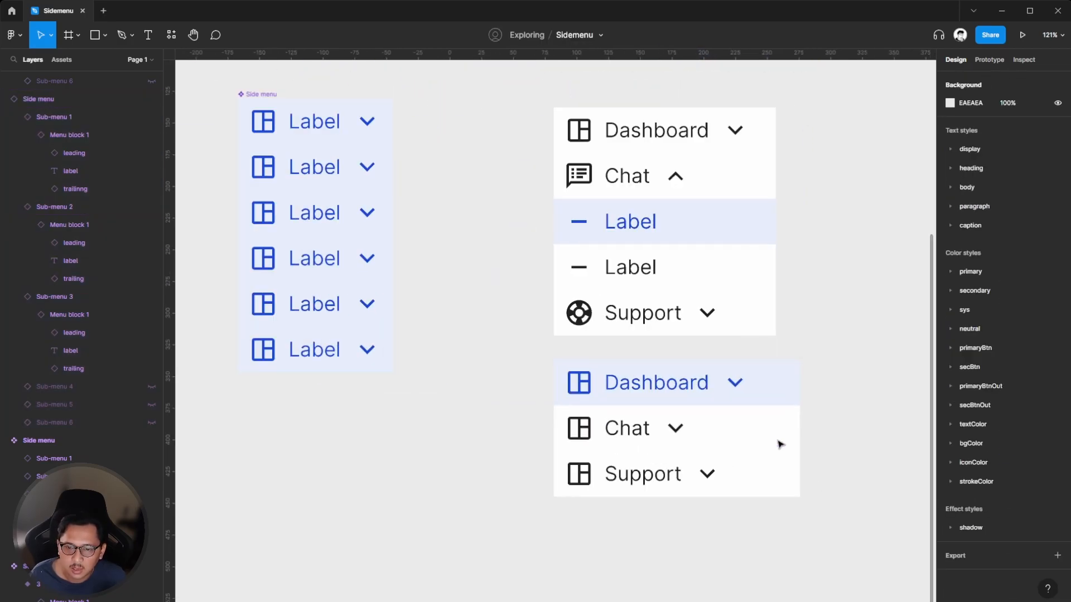
Examine the sizing and auto layout settings of the Chat row in the second Side menu instance.
double_click(666, 428)
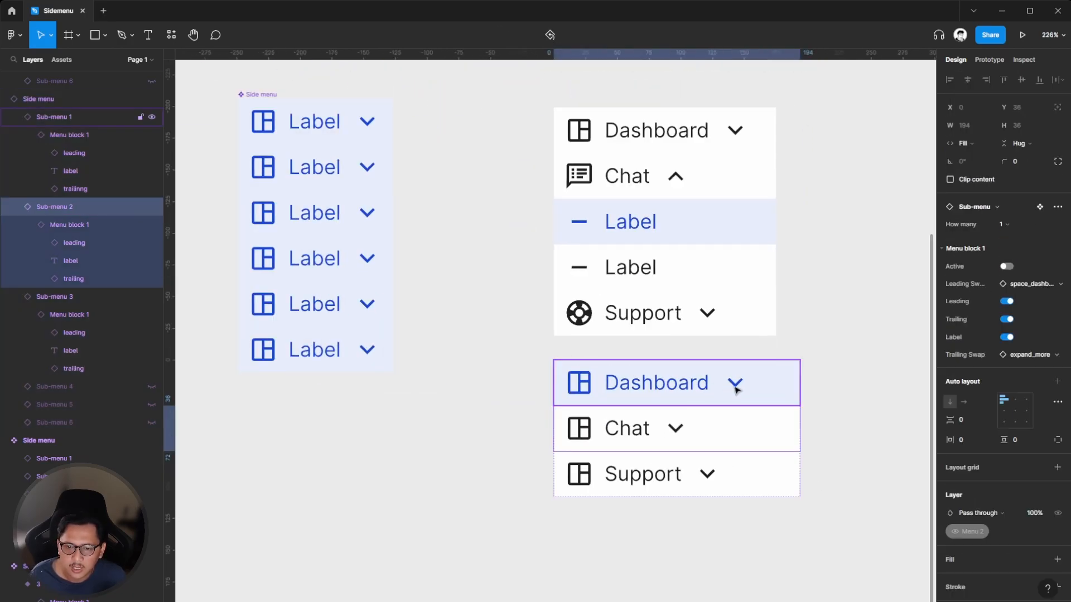
left_click(825, 459)
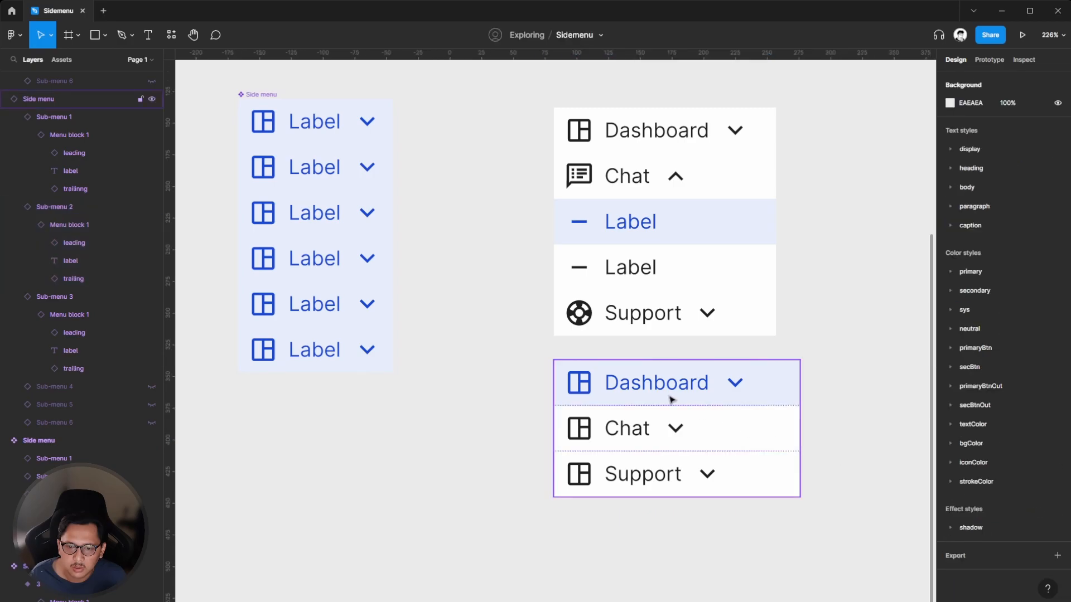
left_click(681, 428)
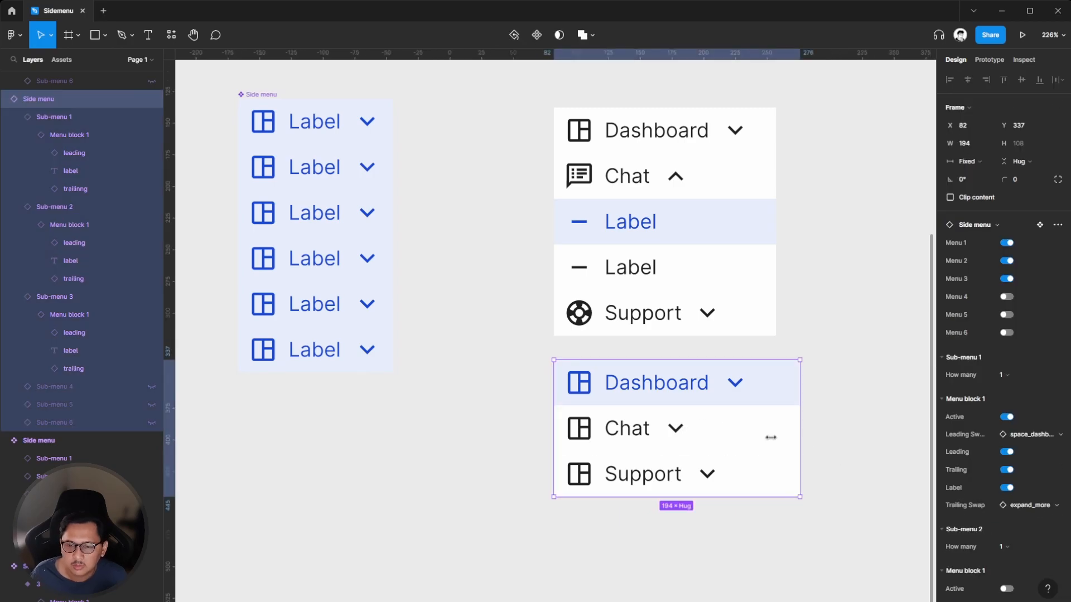
left_click(641, 439)
left_click(629, 433)
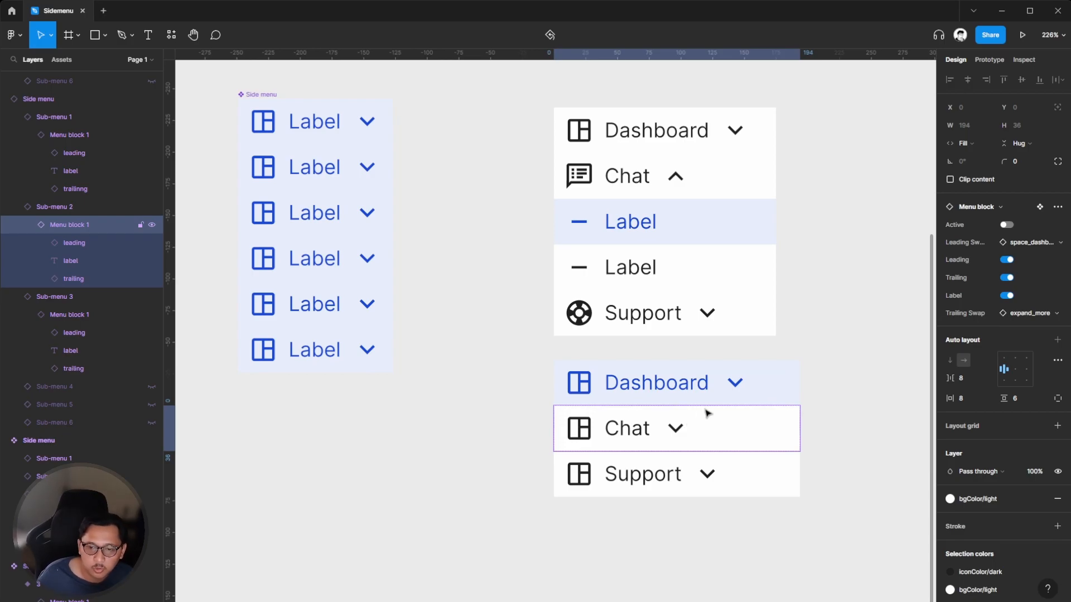
left_click(812, 346)
scroll(813, 346, "down", 5)
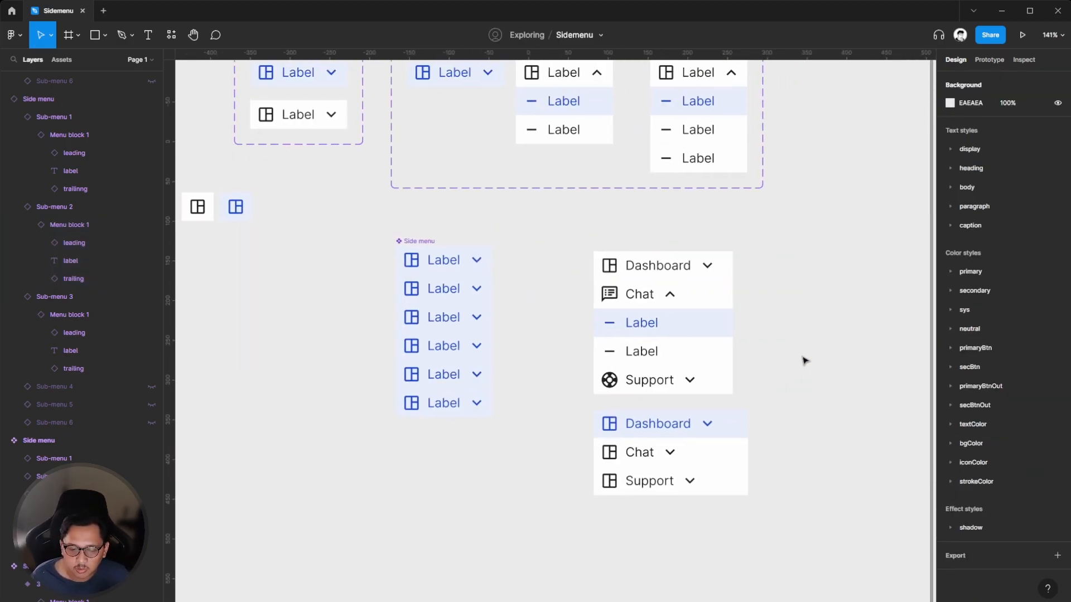
Inspect the nested sub-menu and menu block of the Dashboard row in the first Side menu instance.
scroll(815, 383, "up", 3)
left_click(671, 344)
left_click(671, 344)
scroll(982, 435, "down", 2)
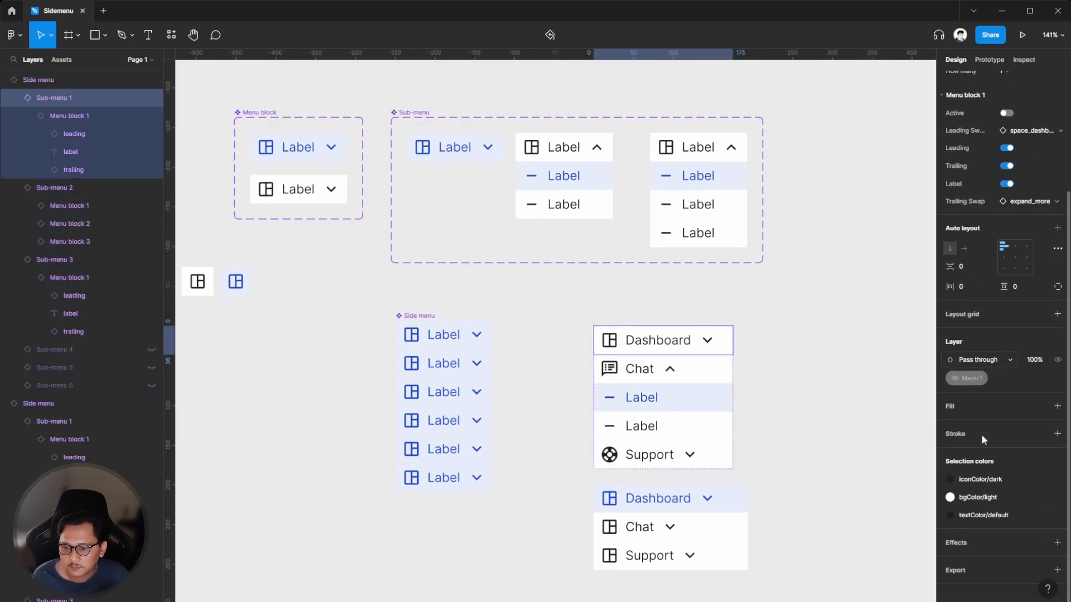
left_click(665, 338)
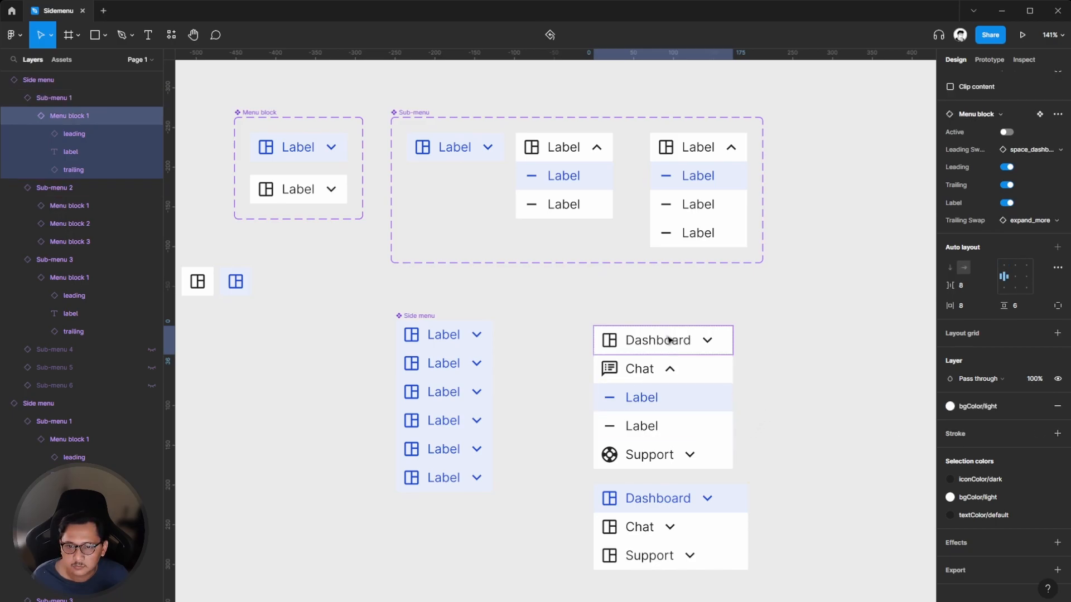
left_click(668, 341)
left_click(779, 351)
Compare the arrow placement in both Side menu instances with the Menu block and Sub-menu components.
scroll(531, 283, "up", 4)
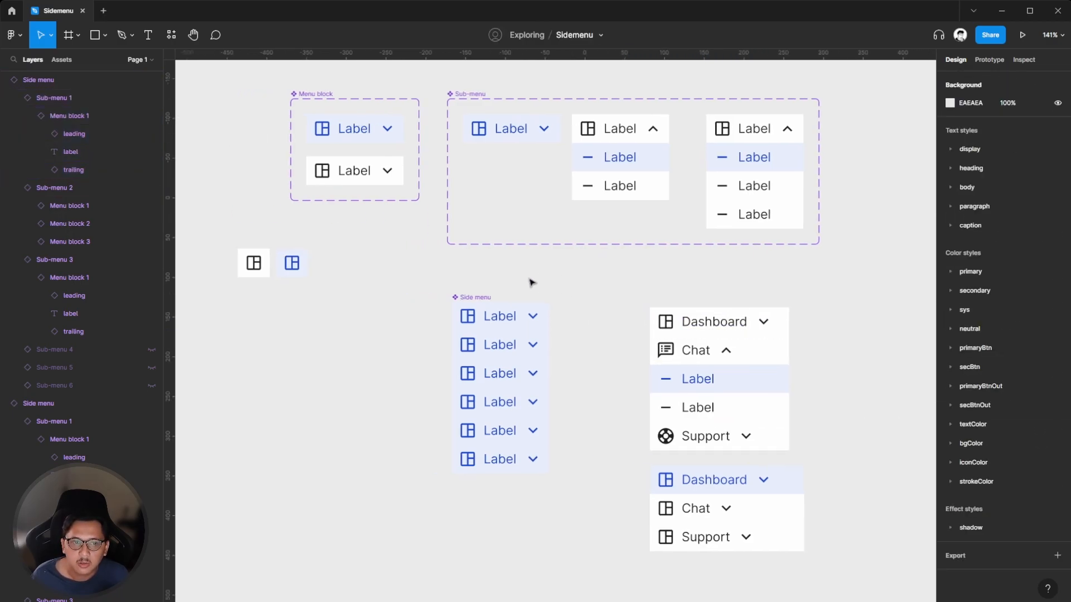
scroll(536, 283, "left", 2)
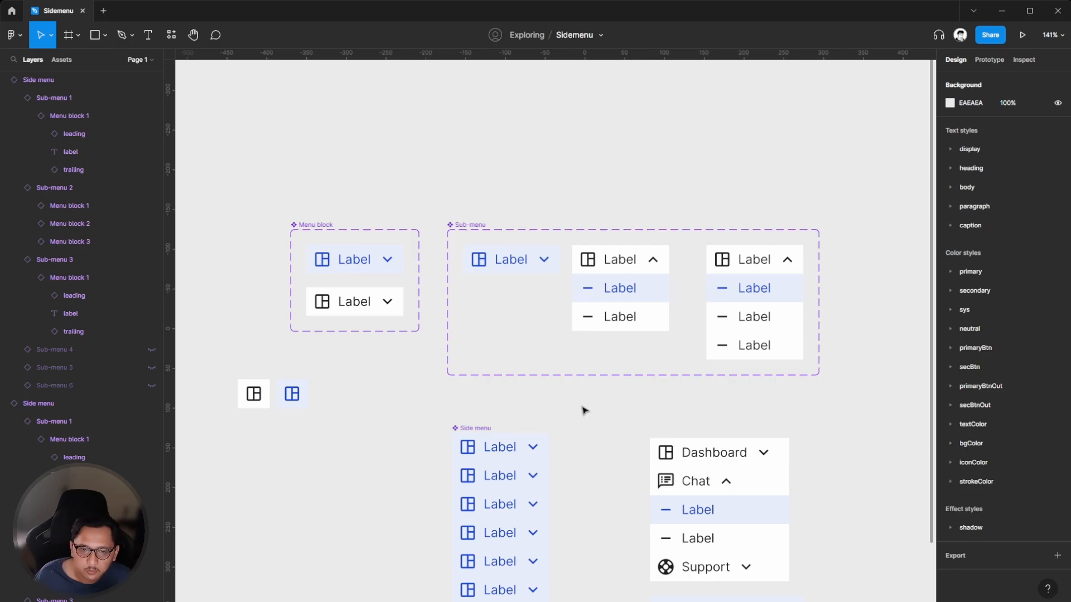
scroll(605, 426, "down", 4)
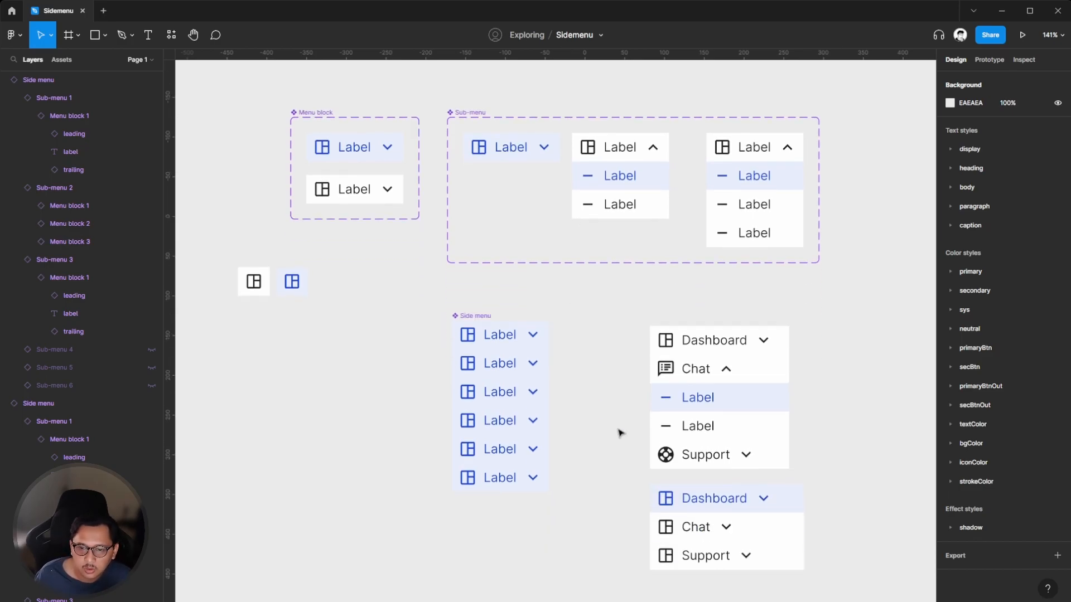
left_click(773, 522)
scroll(797, 525, "up", 5)
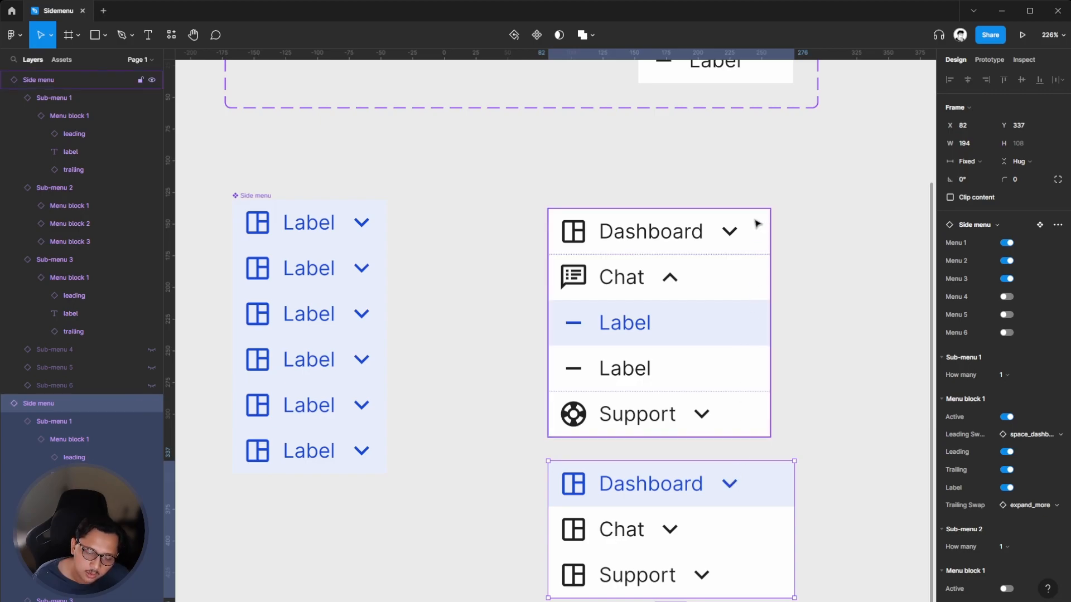
left_click(837, 258)
scroll(803, 282, "down", 4)
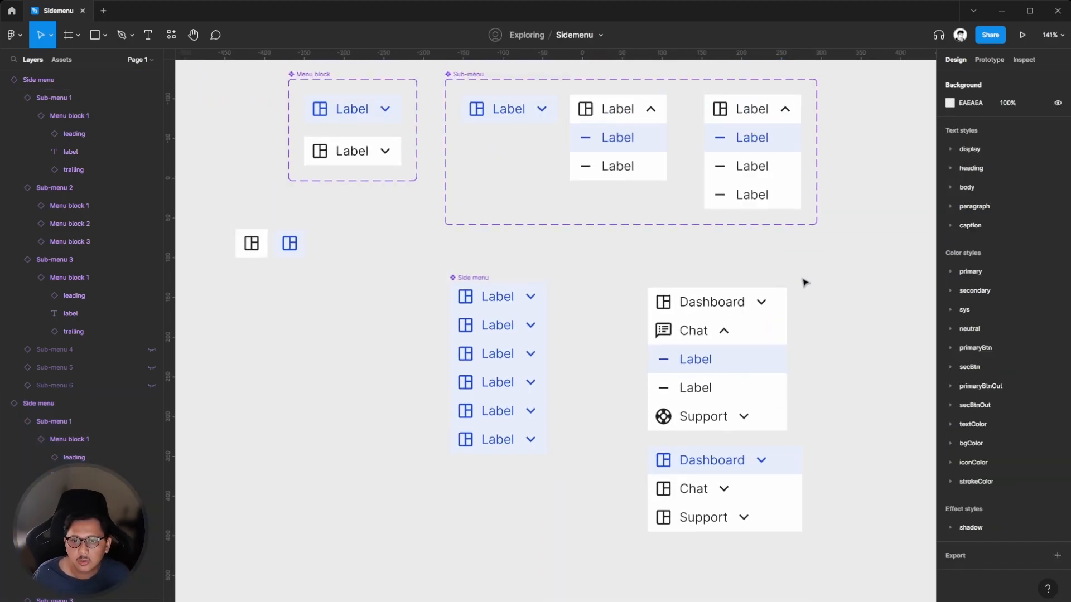
Wrap the leading icon and label of the active Menu block variant in an auto layout frame named "Content".
scroll(728, 308, "up", 2)
scroll(306, 187, "up", 1)
scroll(321, 209, "up", 5)
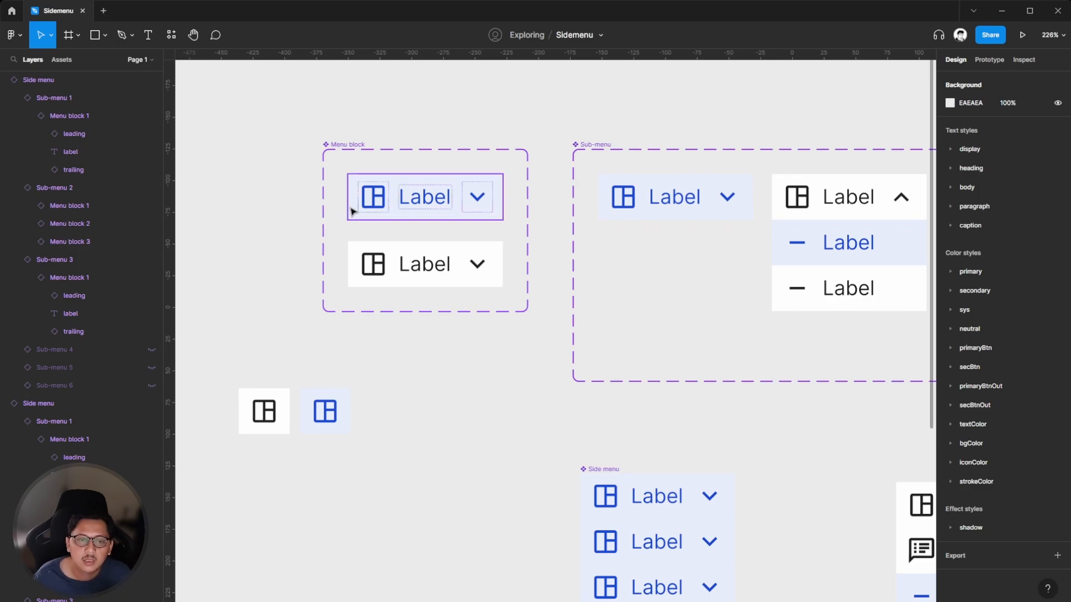
left_click(379, 206)
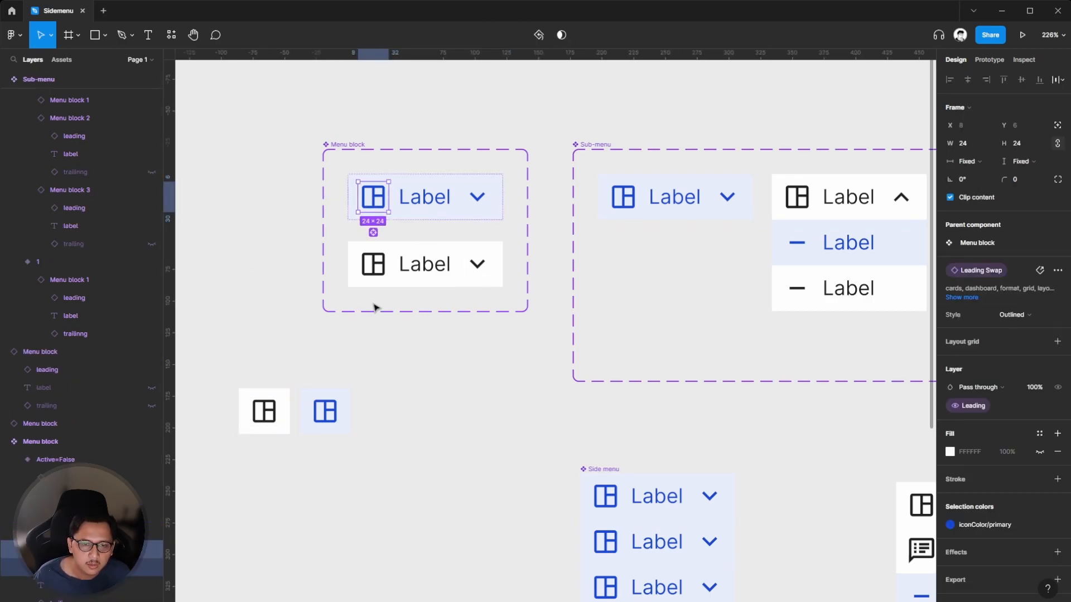
left_click(418, 204, "shift")
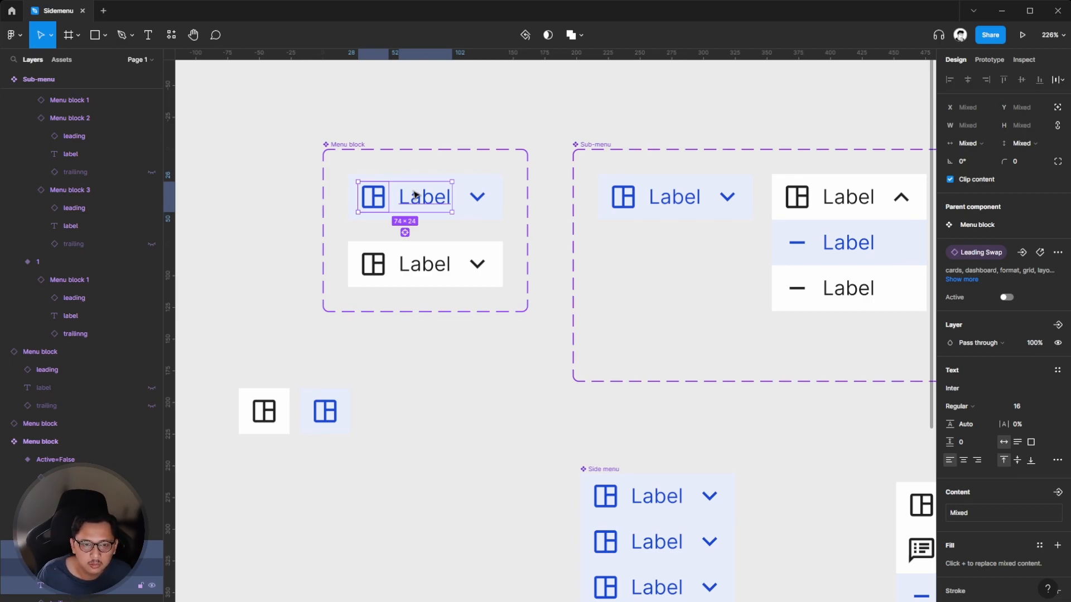
key("shift+a")
key("ctrl+r")
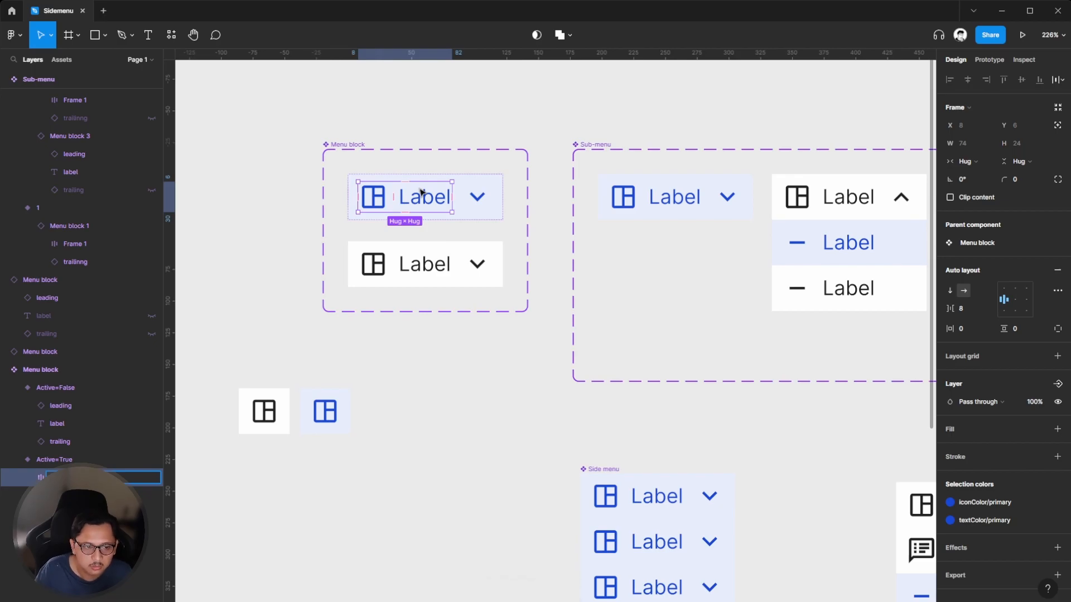
key("Return")
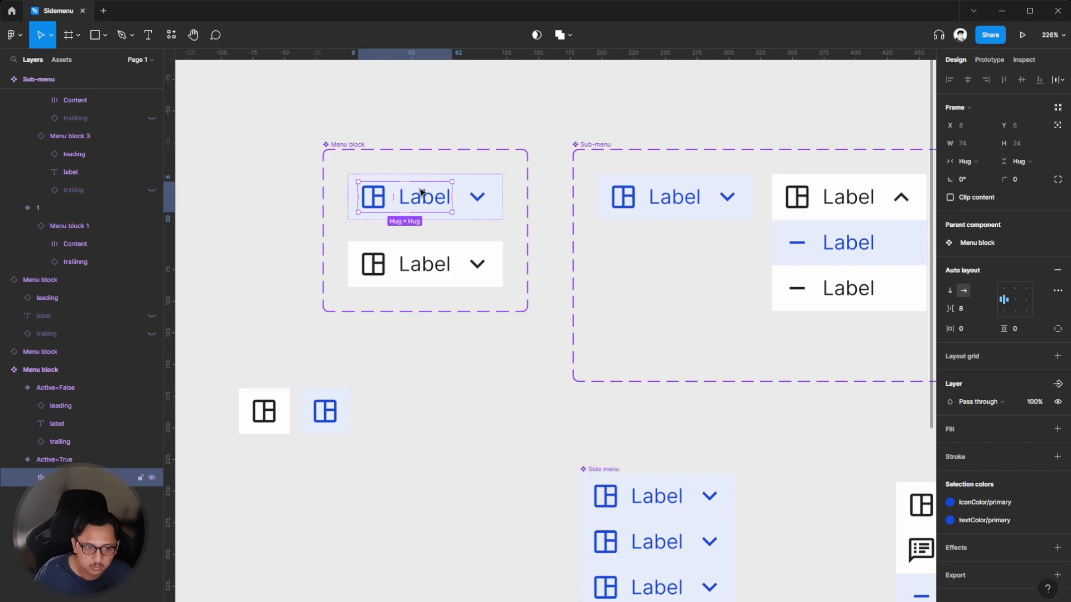
Set the item spacing of the active Menu block variant to Auto.
left_click(418, 203)
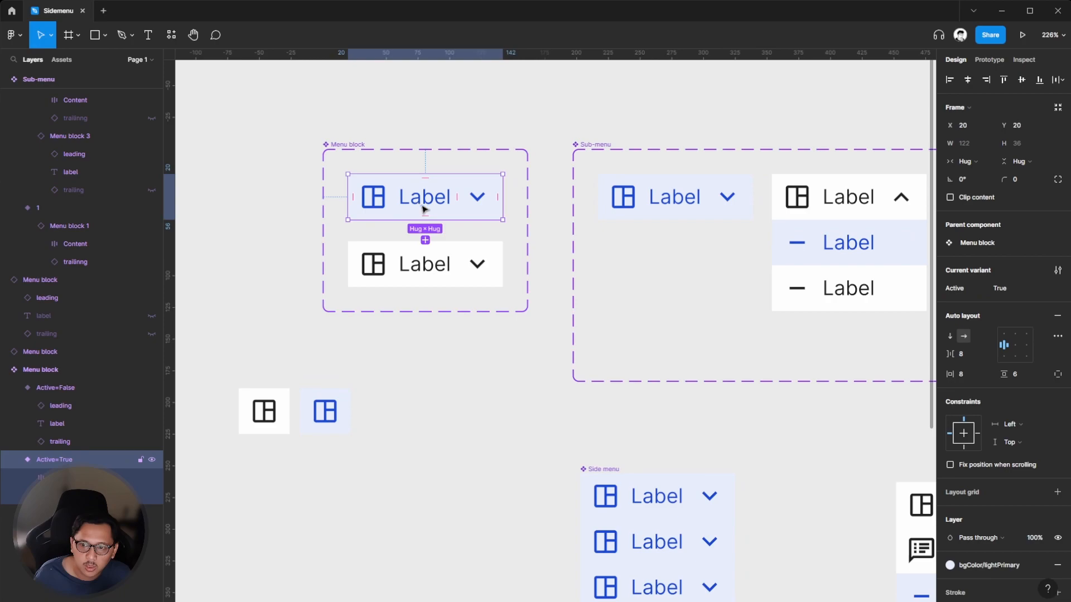
left_click(972, 356)
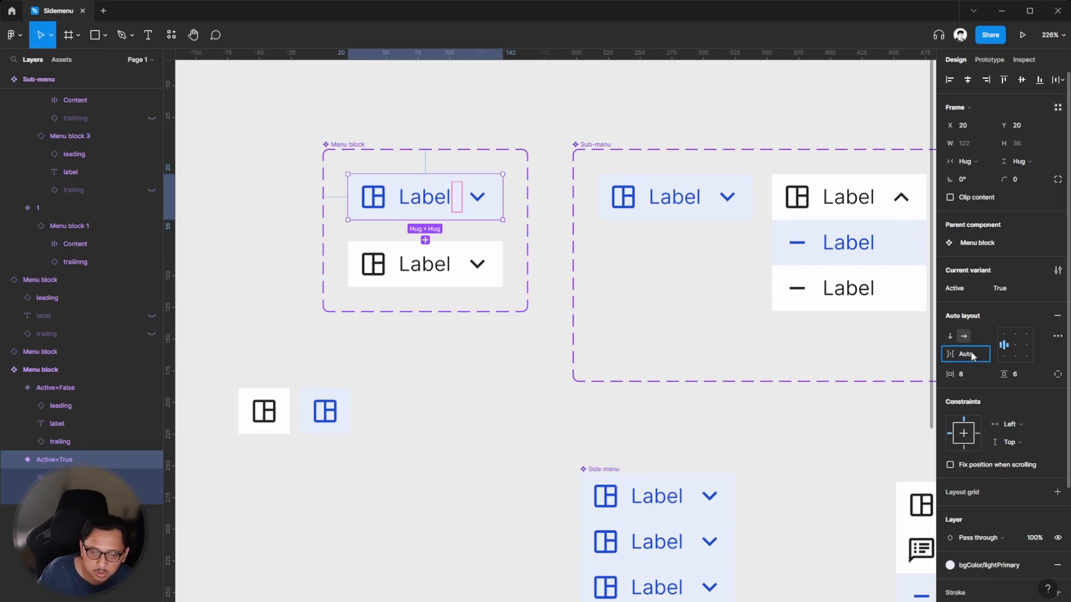
type("Auto")
key("Return")
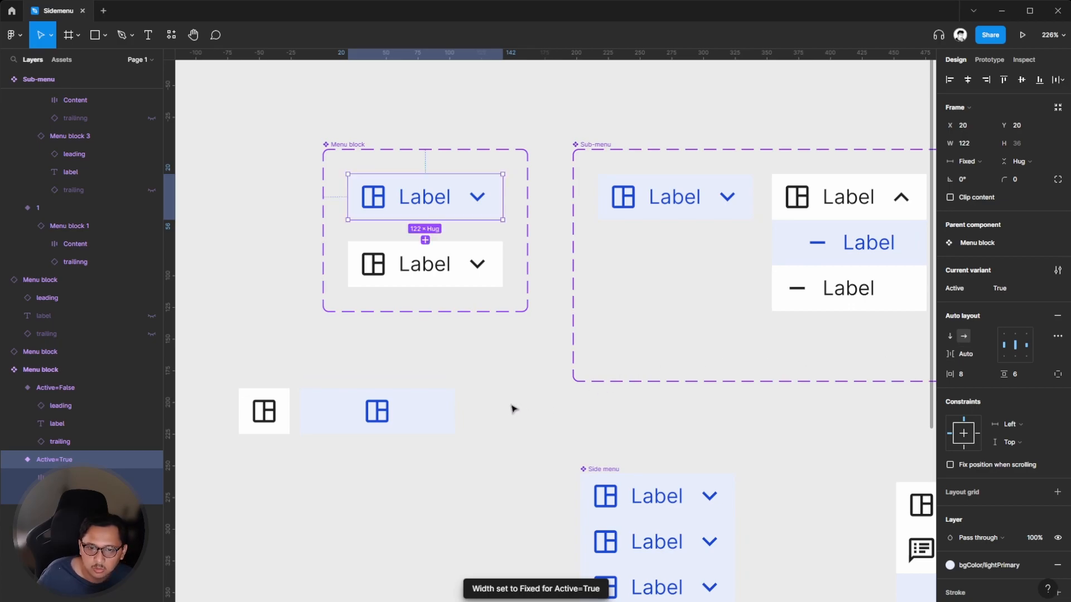
scroll(511, 409, "right", 2)
scroll(511, 409, "down", 1)
left_click(487, 385)
Group the inactive Menu block variant's leading icon and label into an auto layout frame named "Content".
double_click(383, 257)
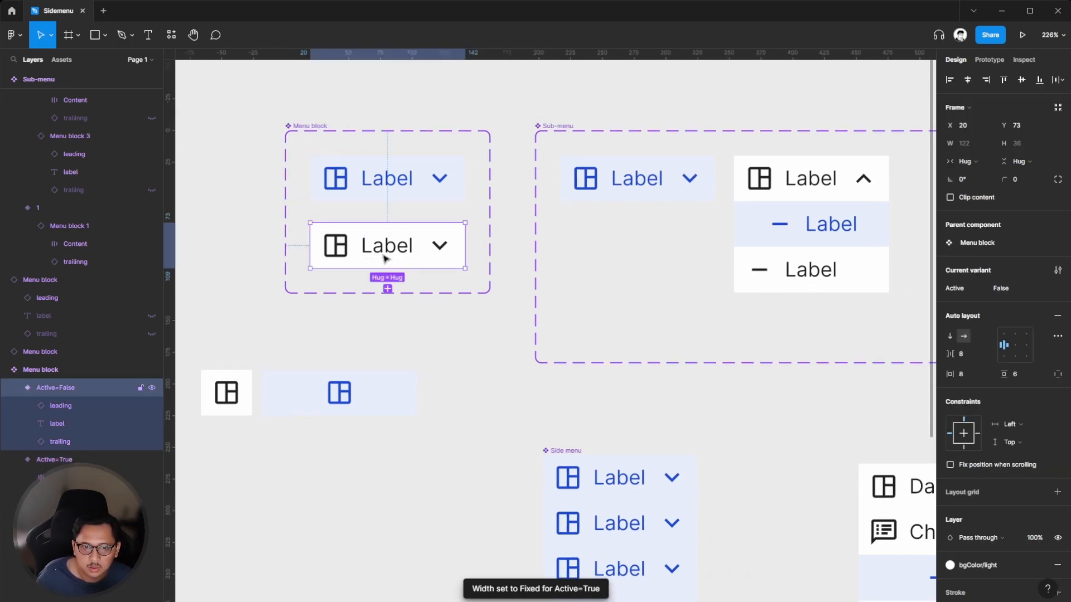
left_click(341, 251, "shift")
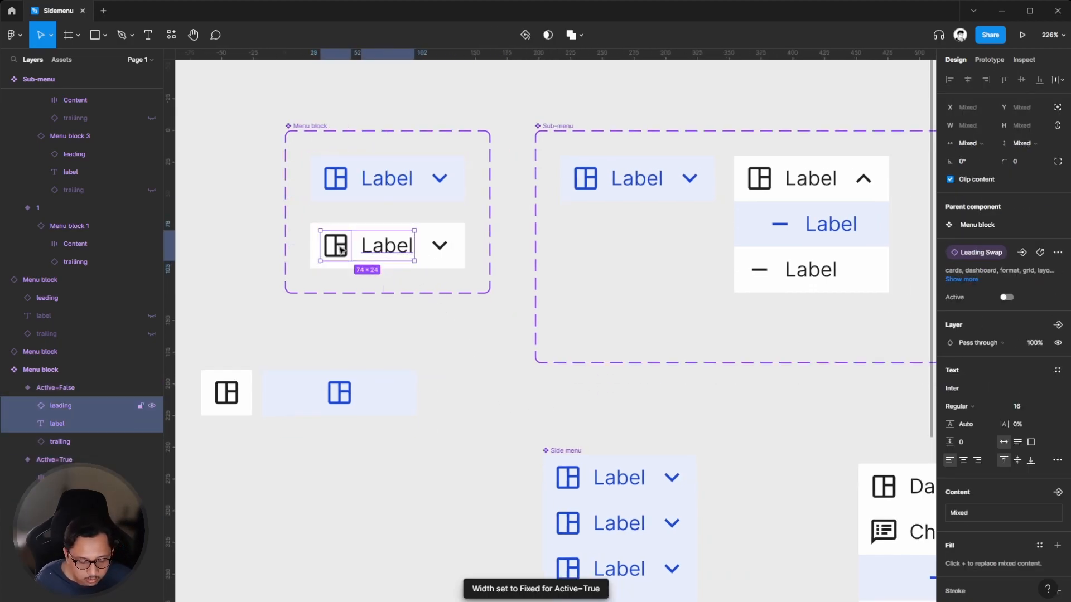
key("shift+a")
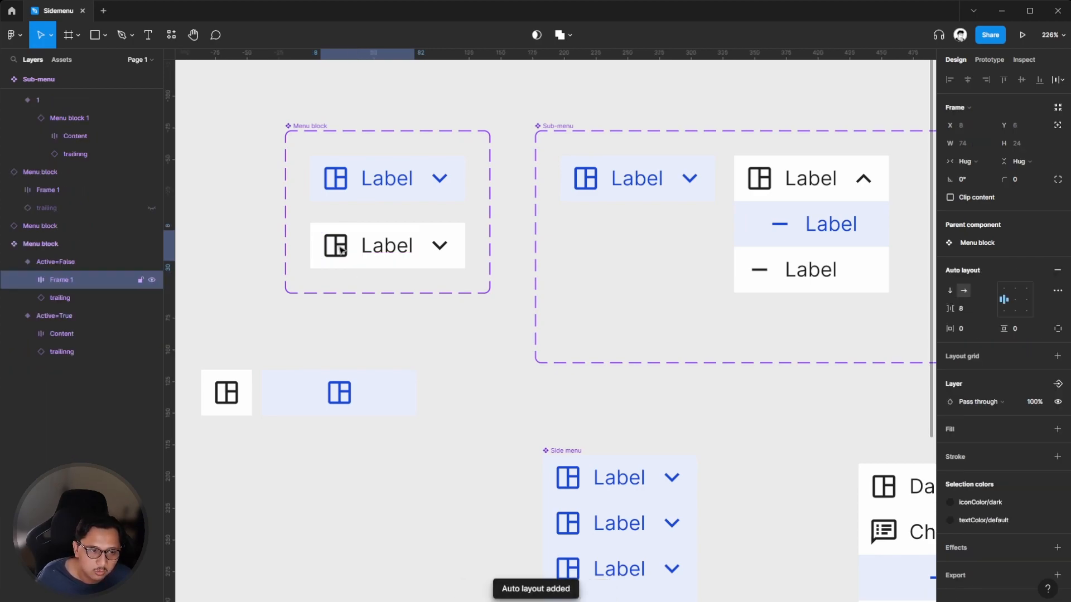
key("ctrl+r")
type("C")
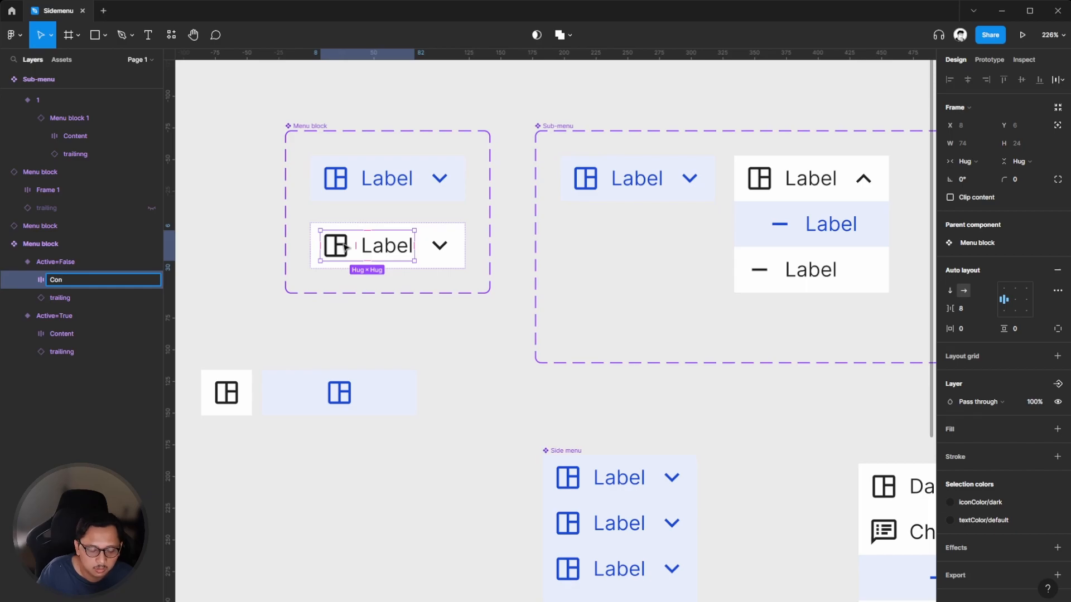
type("ontent")
key("Return")
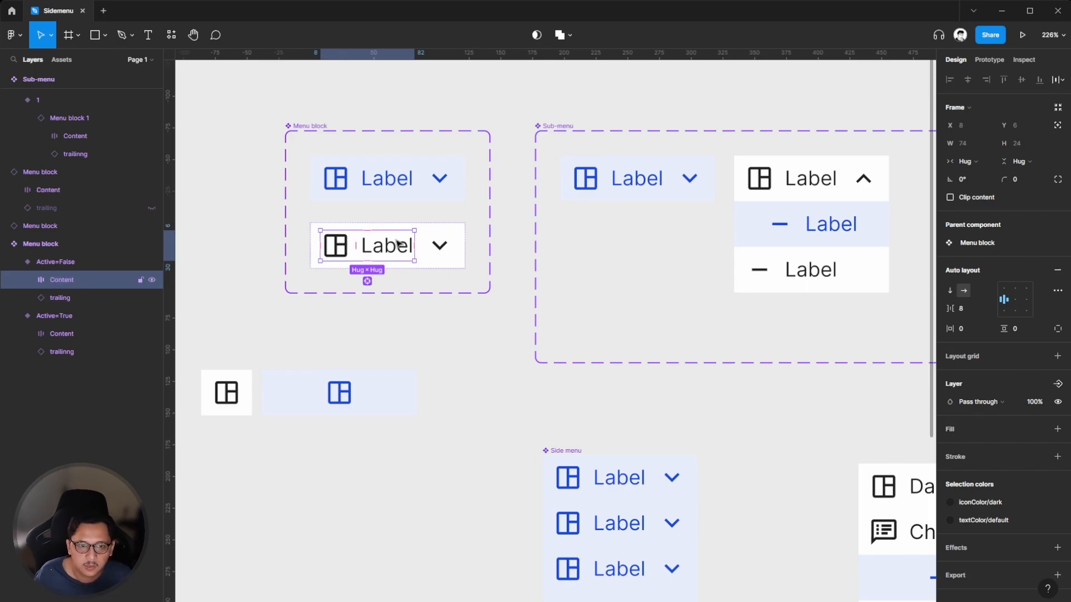
Set the item spacing of the inactive Menu block variant to Auto and check the Side menu instances.
left_click(435, 267)
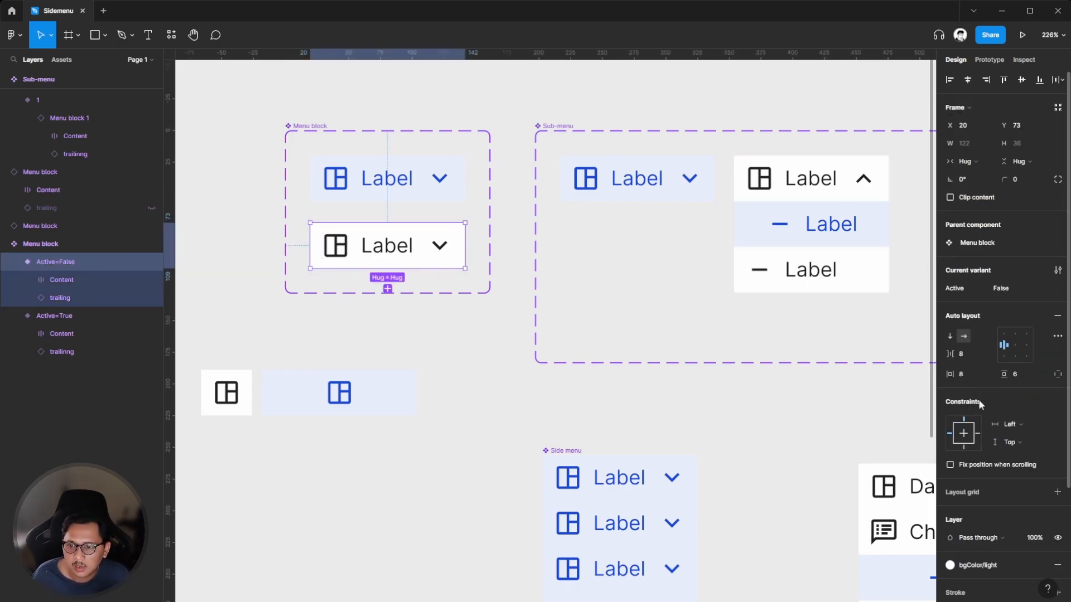
left_click(970, 354)
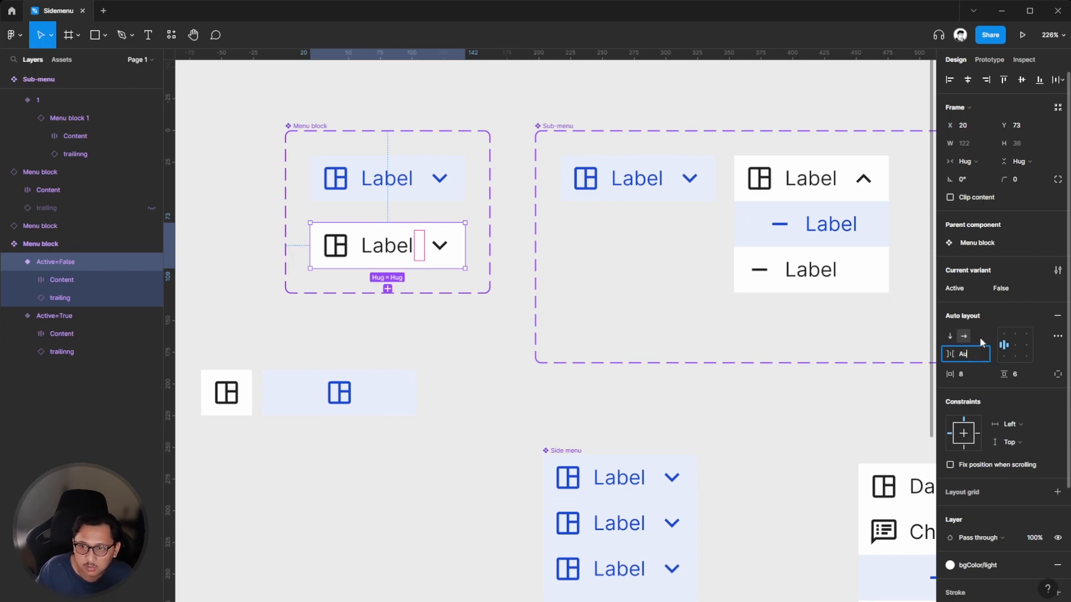
type("auto")
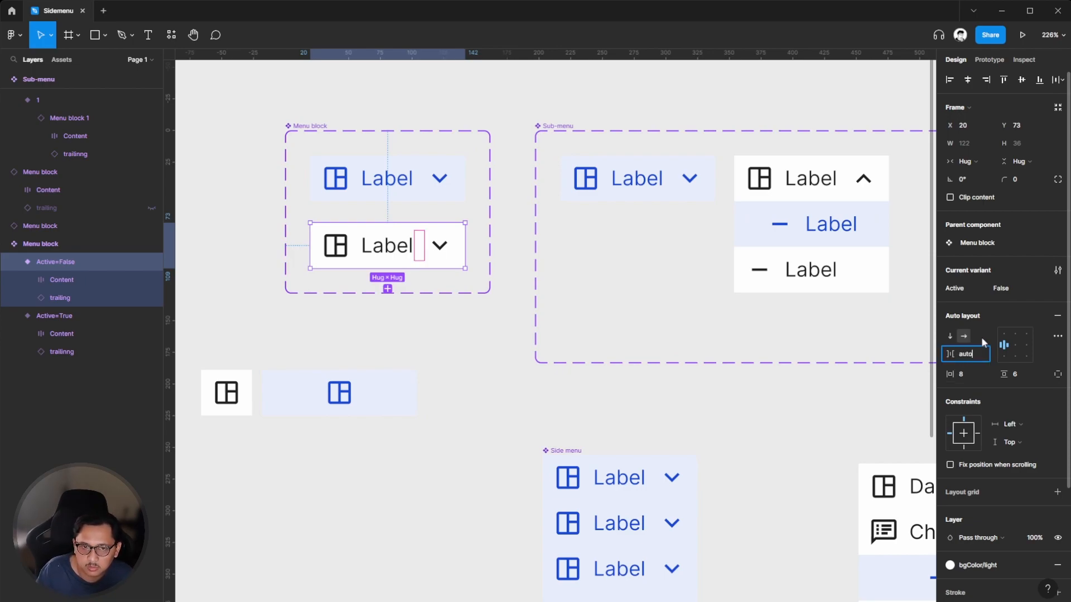
key("Tab")
left_click(458, 383)
scroll(444, 381, "right", 1)
scroll(443, 381, "right", 1)
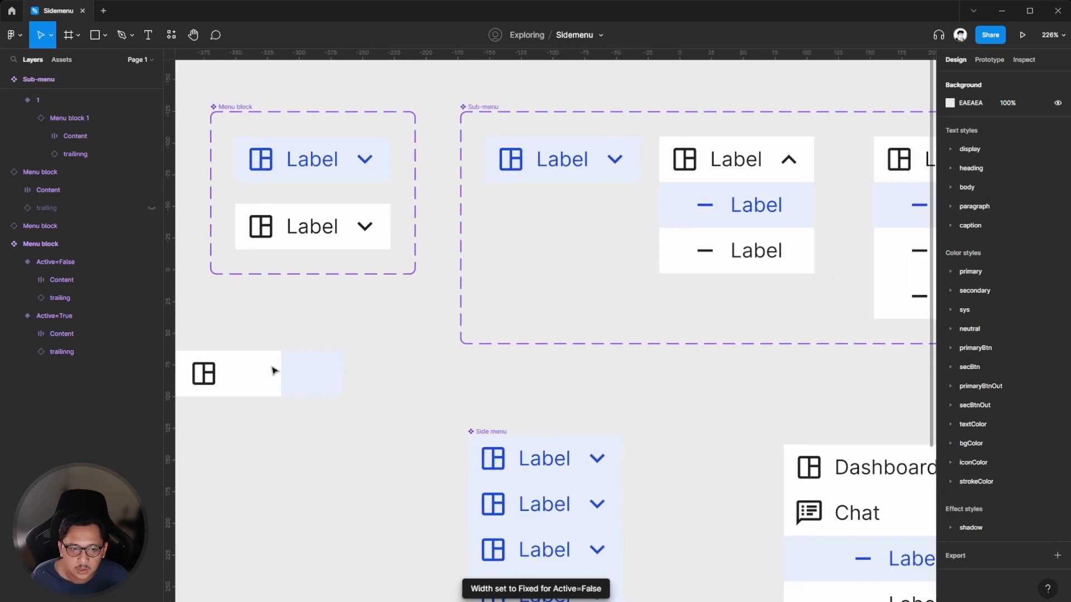
scroll(398, 370, "right", 5)
scroll(459, 368, "down", 6)
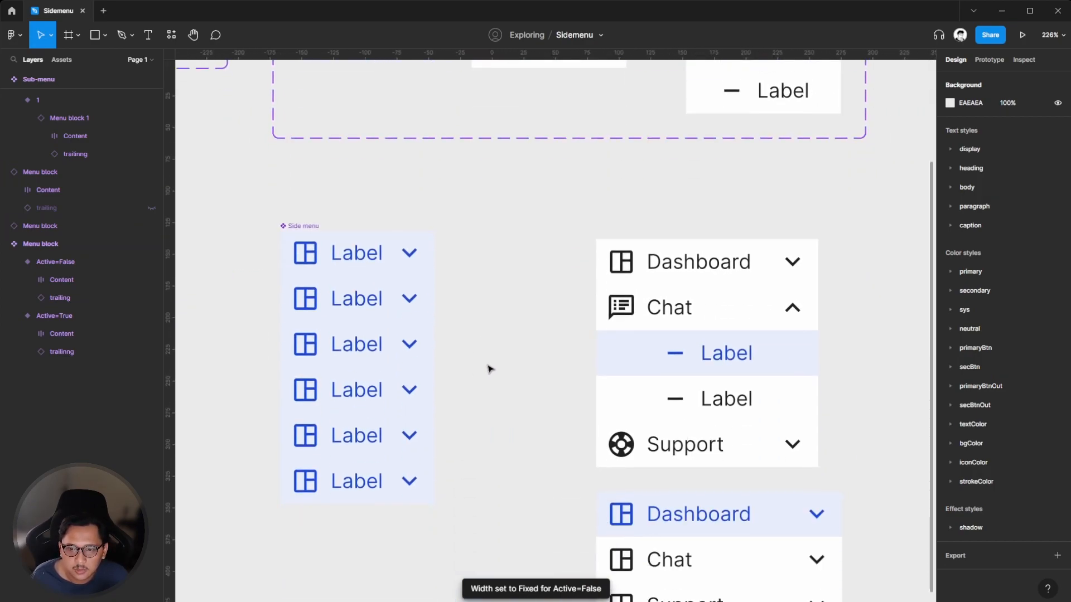
Examine how the icons and labels line up in the Sub-menu variants compared with the Menu block component.
scroll(480, 327, "up", 1)
scroll(483, 327, "right", 1)
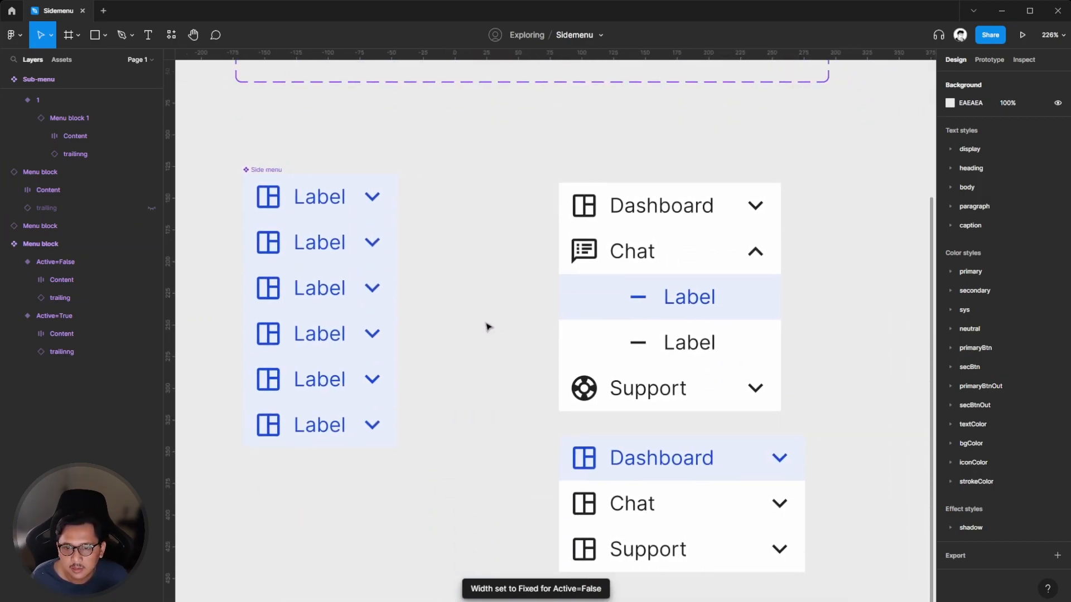
scroll(674, 272, "up", 1)
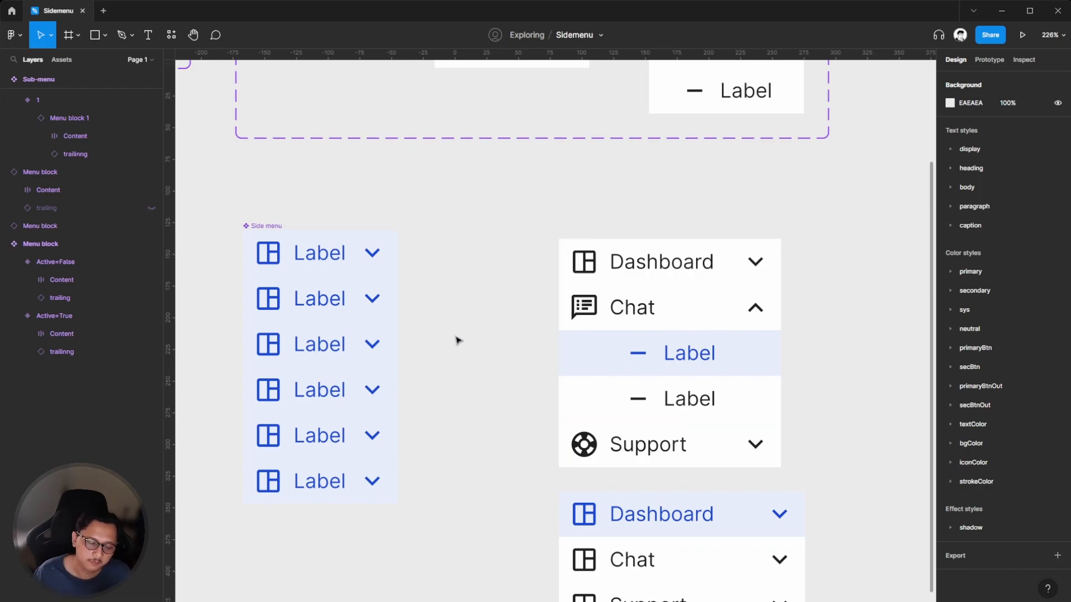
scroll(560, 355, "up", 5)
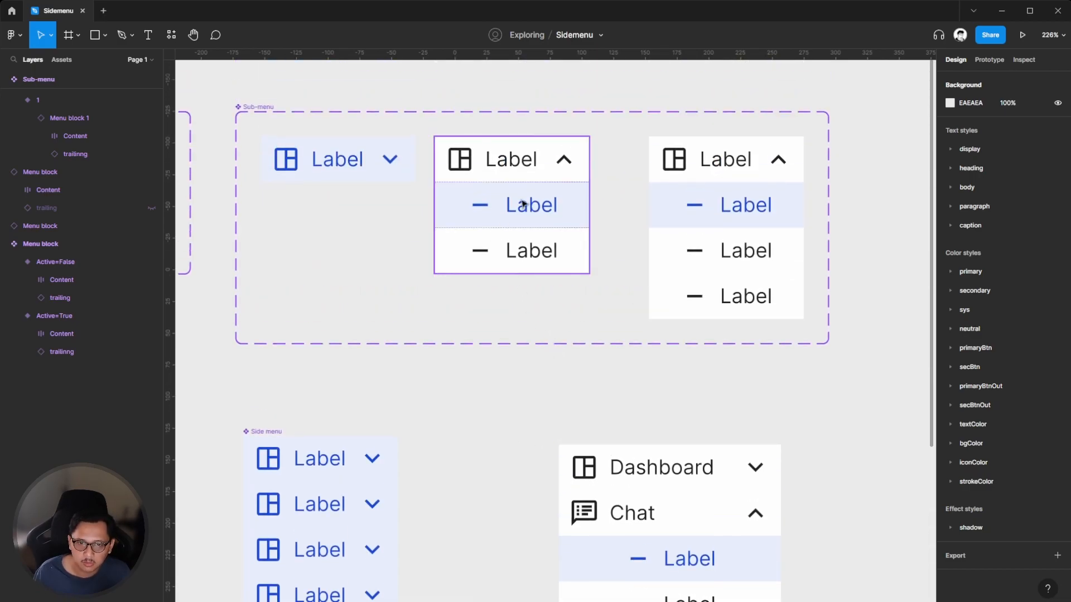
double_click(523, 205)
double_click(510, 207)
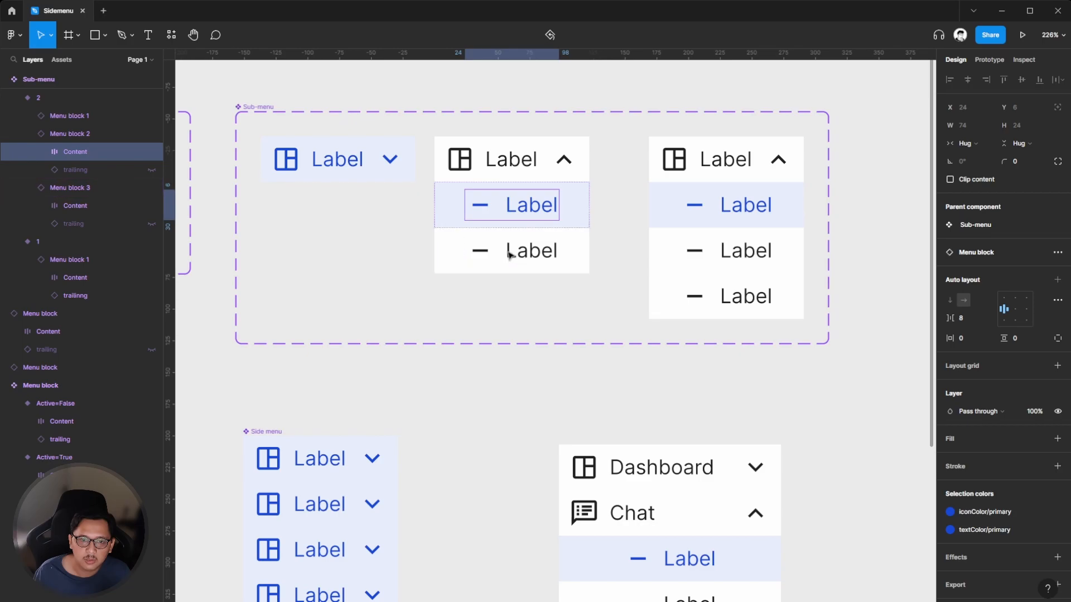
left_click(395, 252)
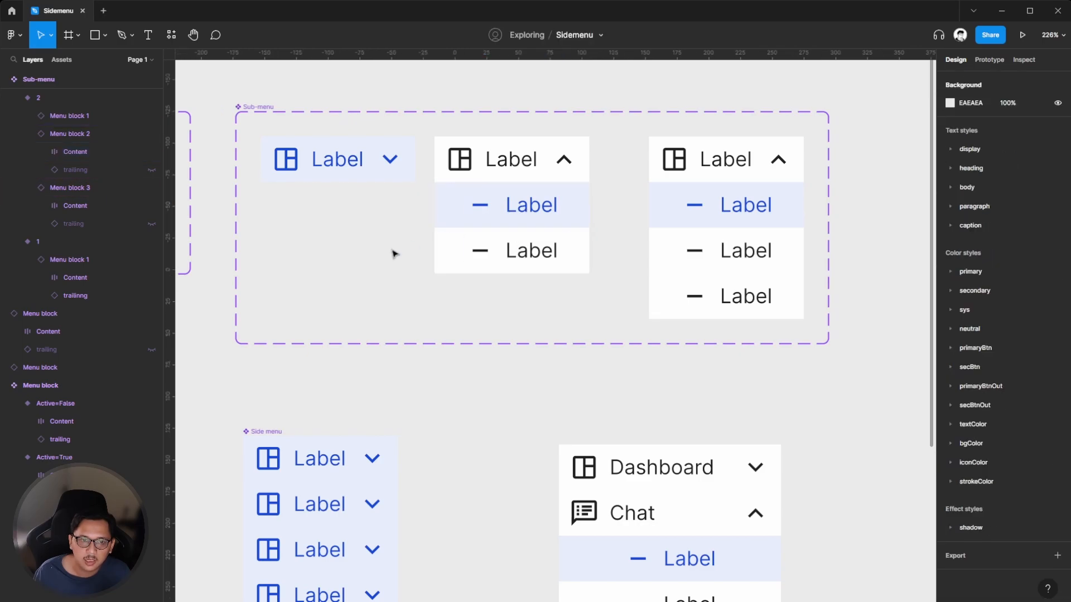
scroll(394, 254, "left", 5)
scroll(379, 228, "left", 3)
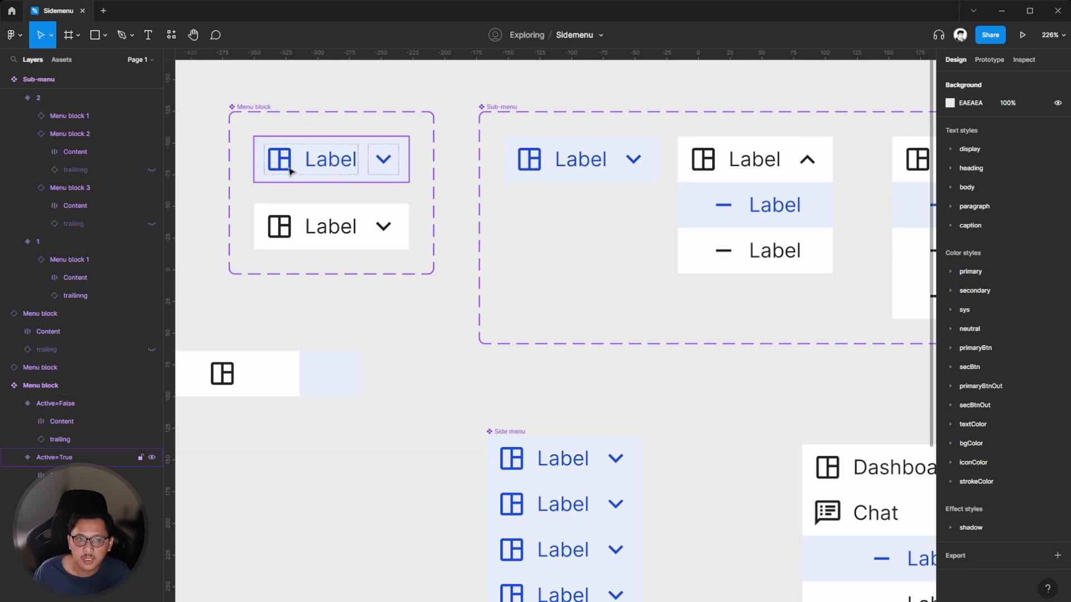
scroll(390, 225, "right", 4)
scroll(397, 225, "right", 2)
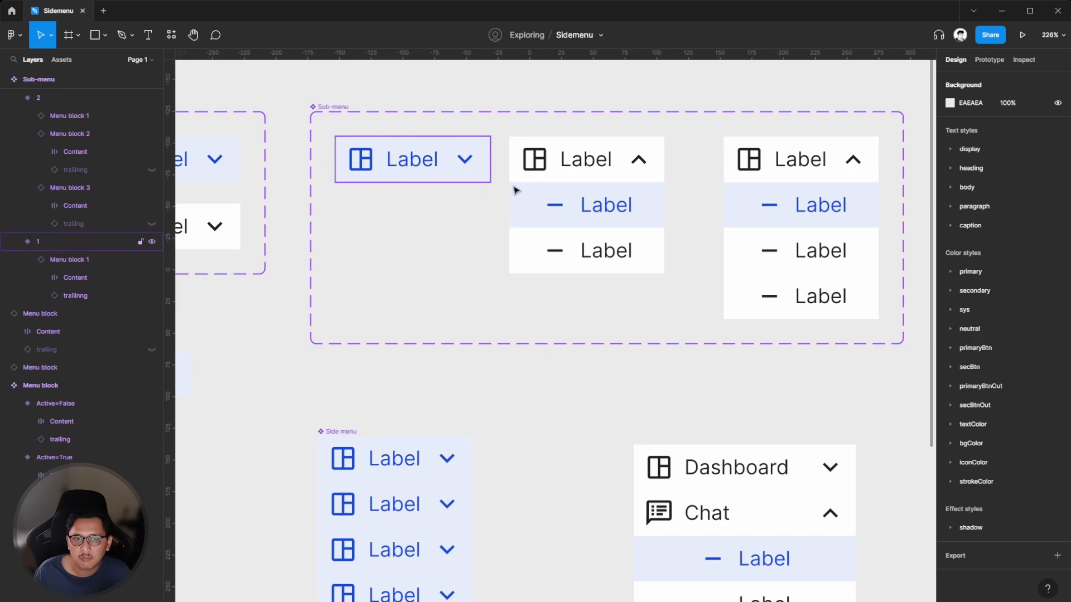
Set the Content frames of both sub-items in the two-item Sub-menu variant to fill the container width.
left_click(599, 217)
double_click(603, 212)
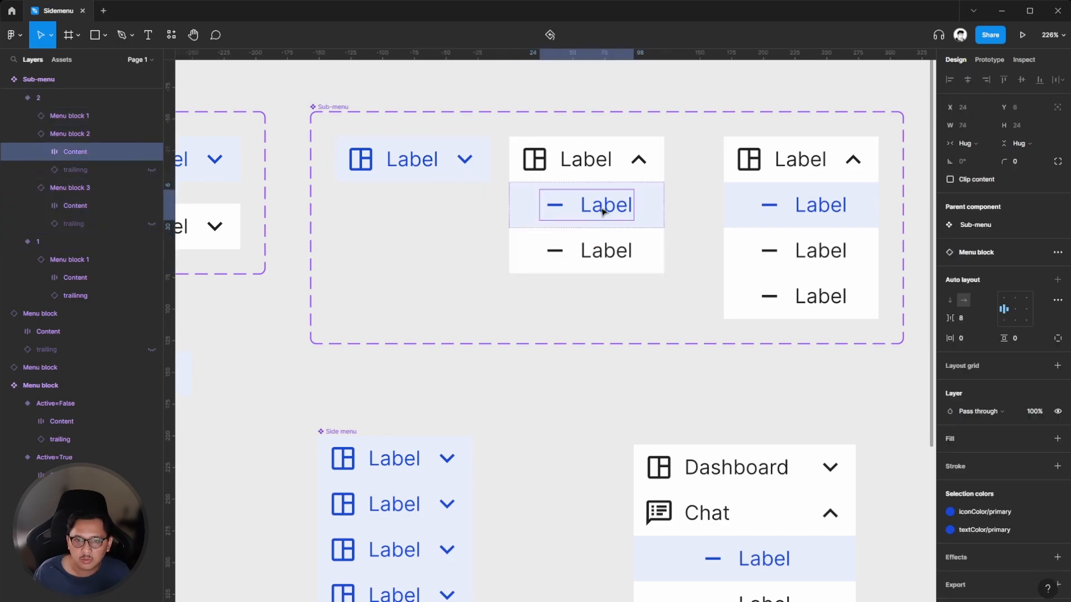
left_click(965, 143)
left_click(981, 158)
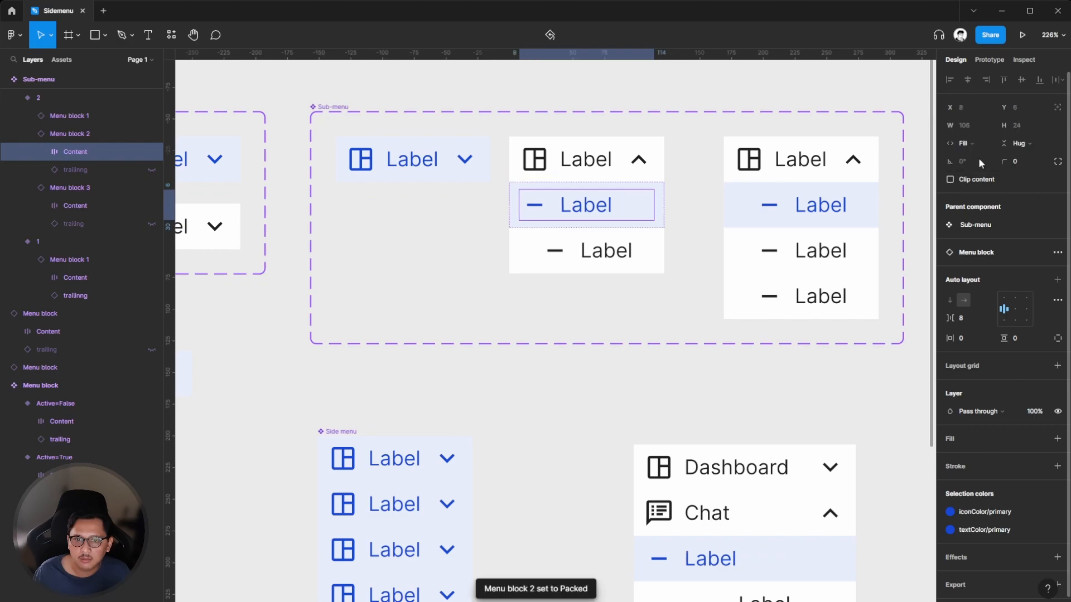
left_click(589, 254)
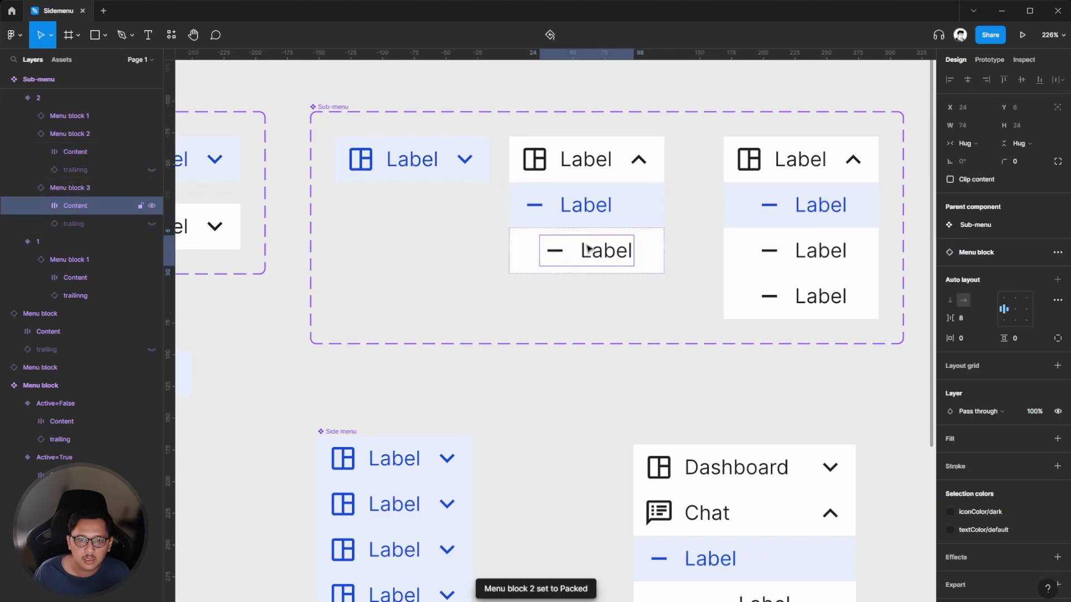
left_click(975, 144)
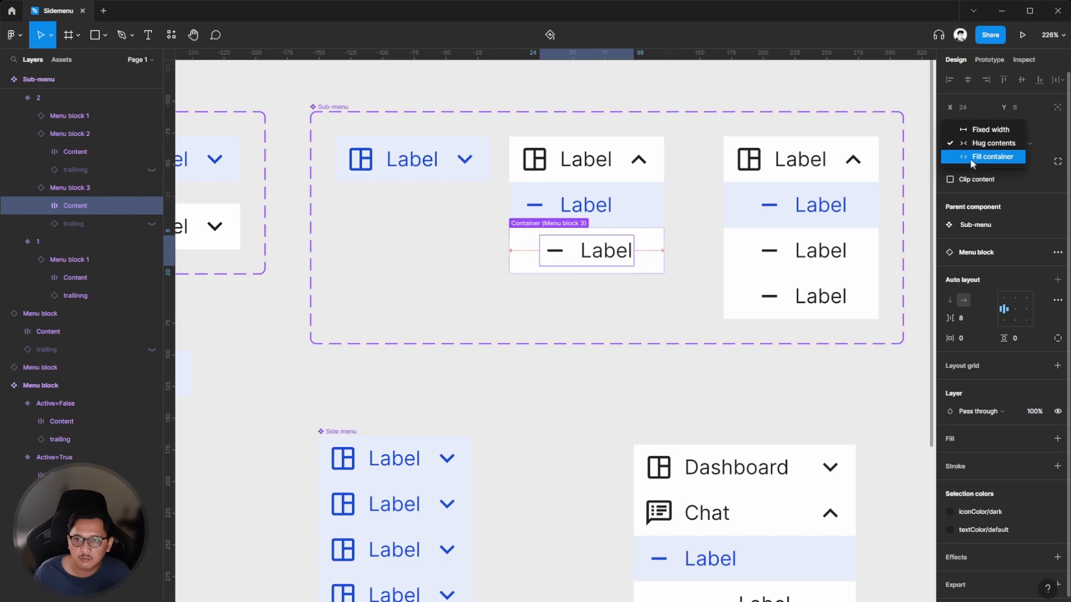
left_click(980, 159)
left_click(572, 378)
Set the Content frames of all three sub-items in the three-item Sub-menu variant to fill the container width.
scroll(773, 206, "right", 3)
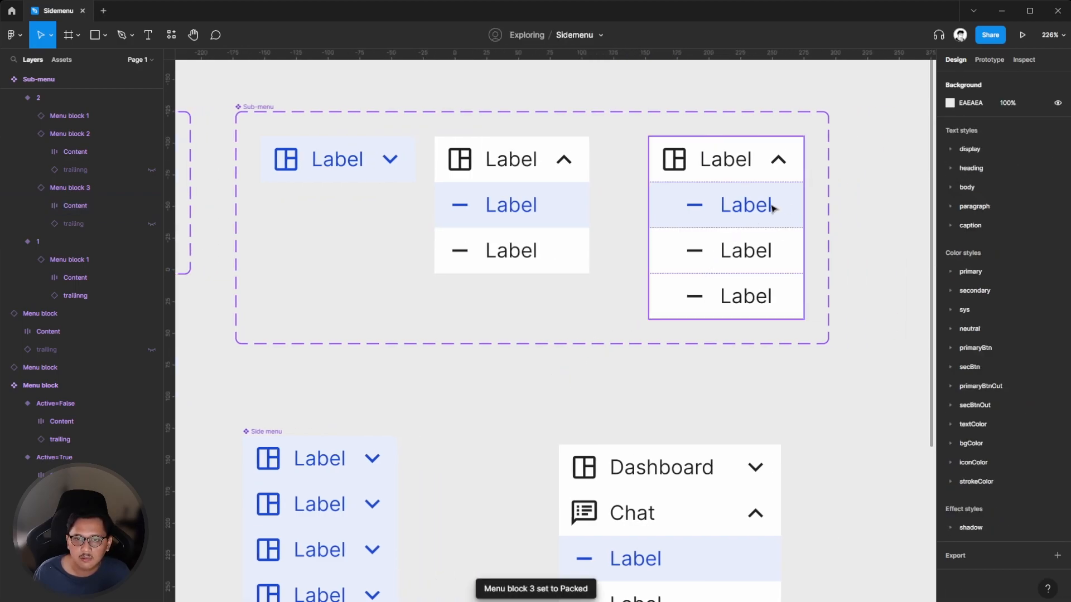
double_click(773, 208)
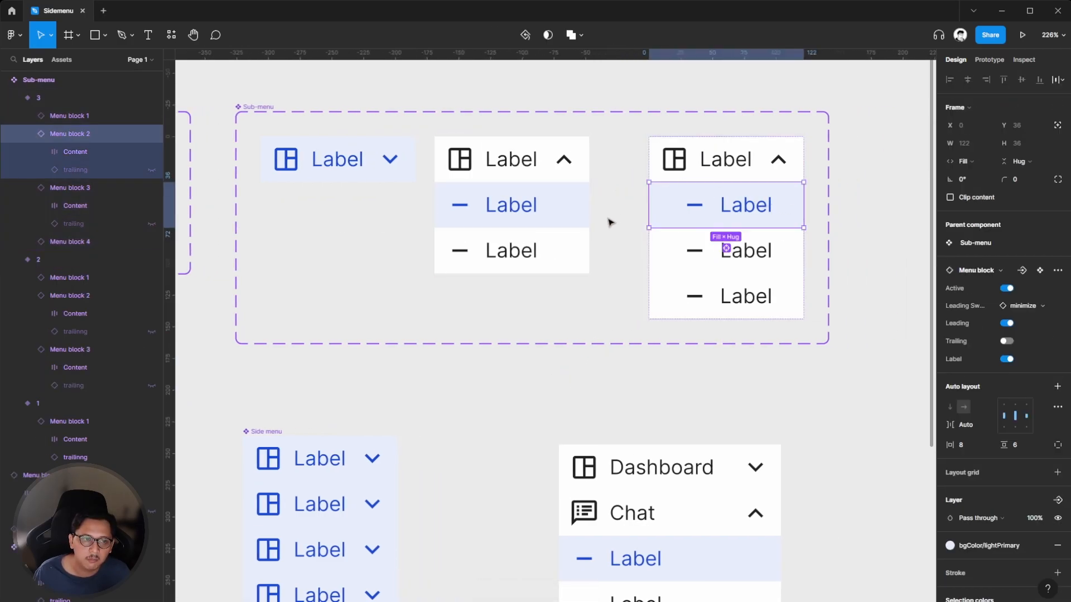
scroll(612, 221, "up", 3)
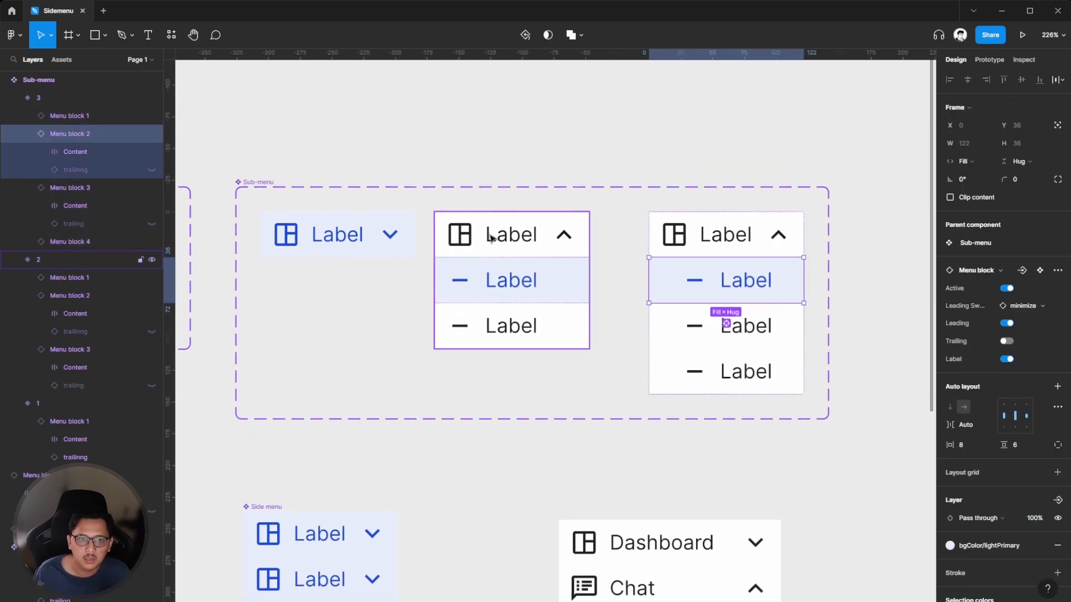
double_click(753, 287)
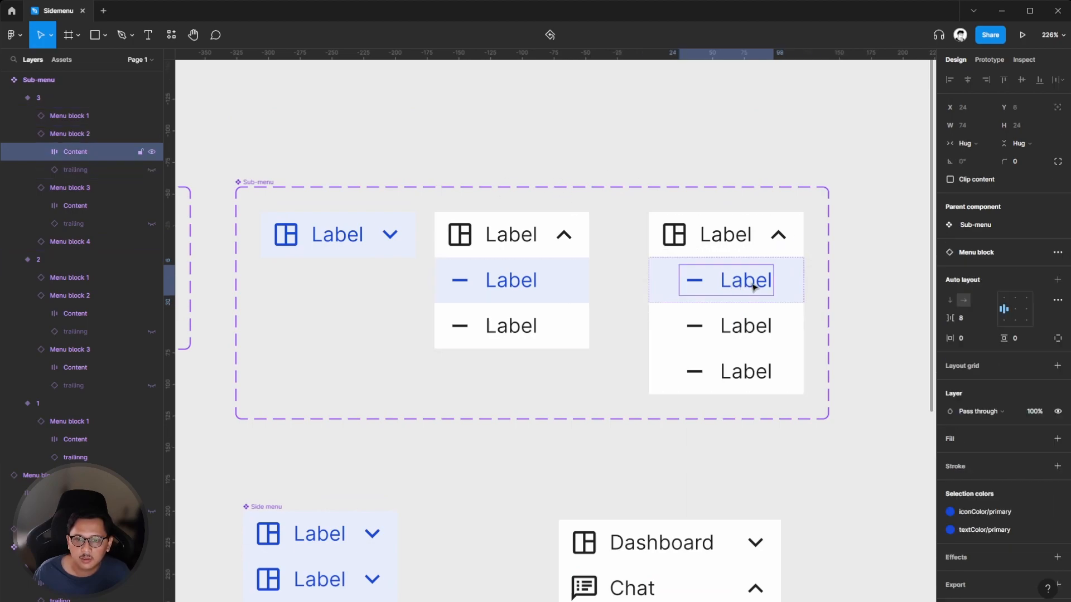
left_click(756, 329, "shift")
left_click(758, 372, "shift")
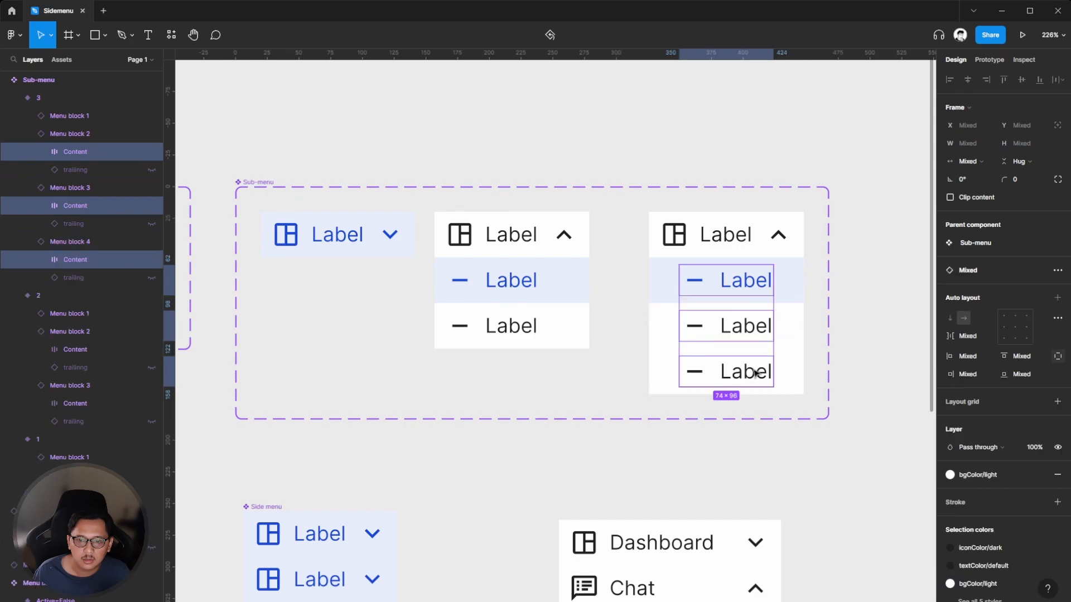
left_click(982, 151)
left_click(982, 158)
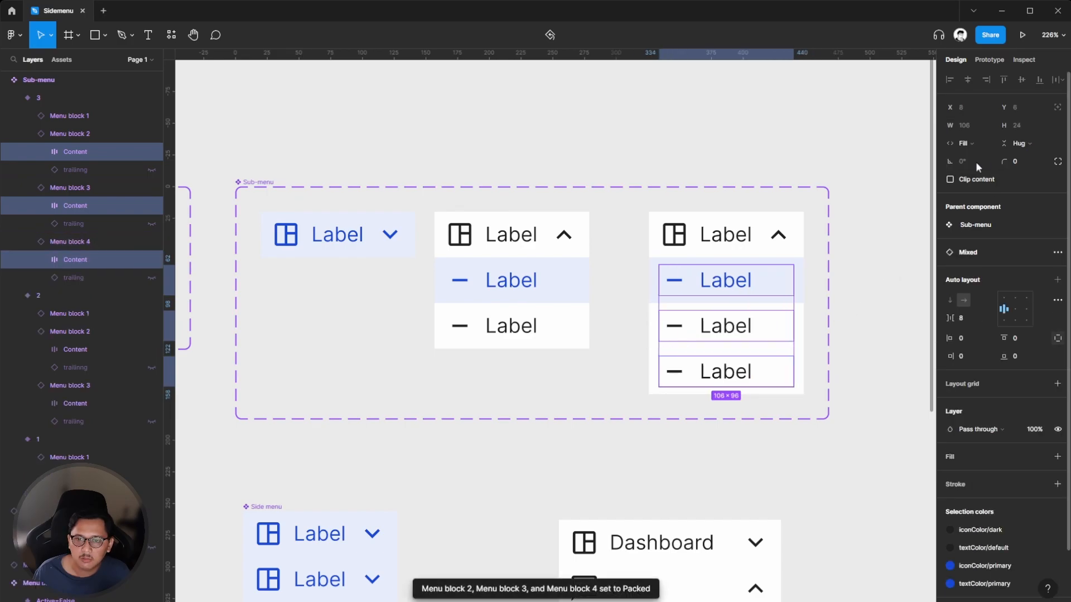
left_click(813, 140)
Check the expanded Chat items in the upper Side menu instance and reposition the lower instance to about X 76, Y 371.
scroll(813, 139, "down", 2)
scroll(812, 139, "down", 3)
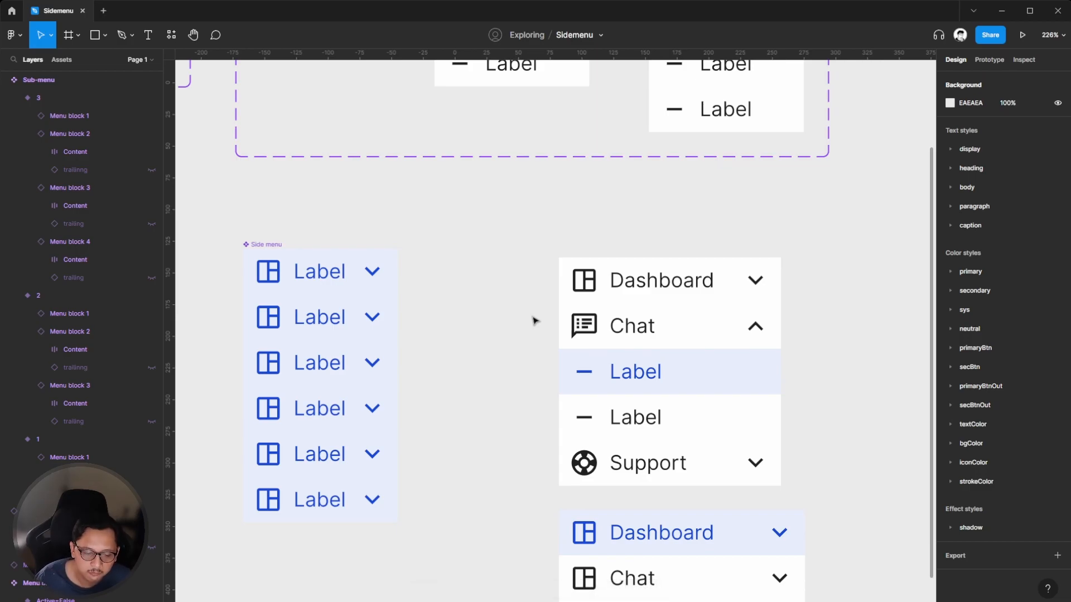
left_click(647, 343)
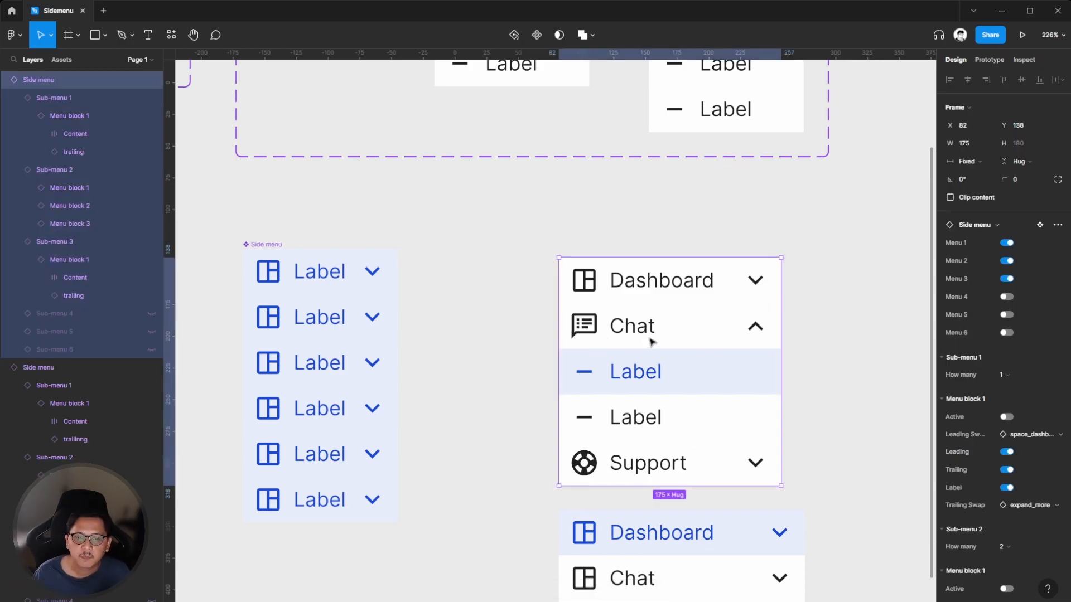
scroll(648, 343, "down", 3)
left_click(746, 430)
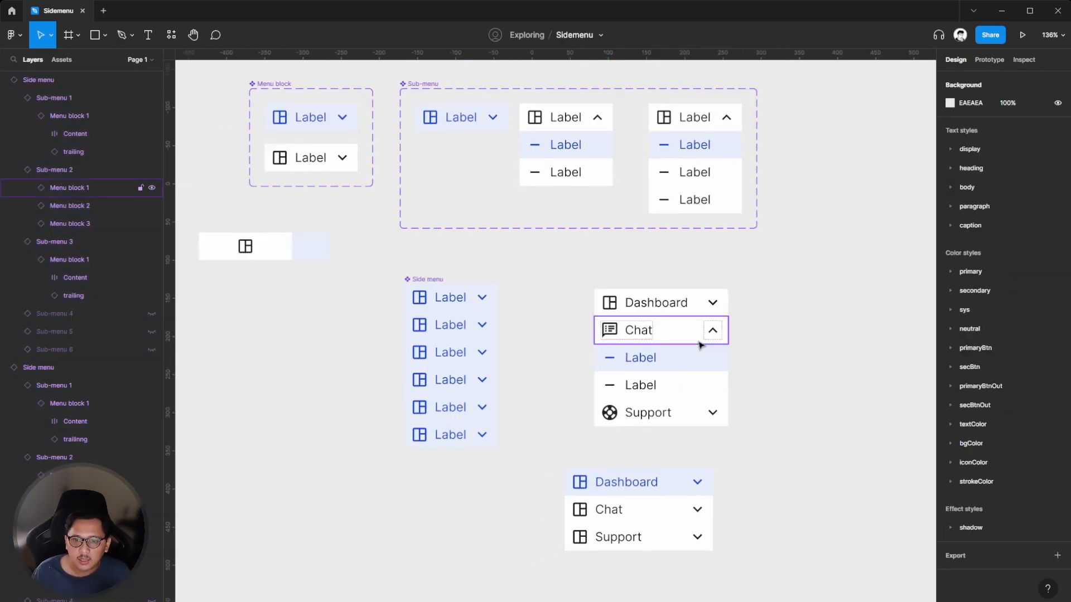
scroll(700, 346, "up", 3)
scroll(630, 370, "down", 3)
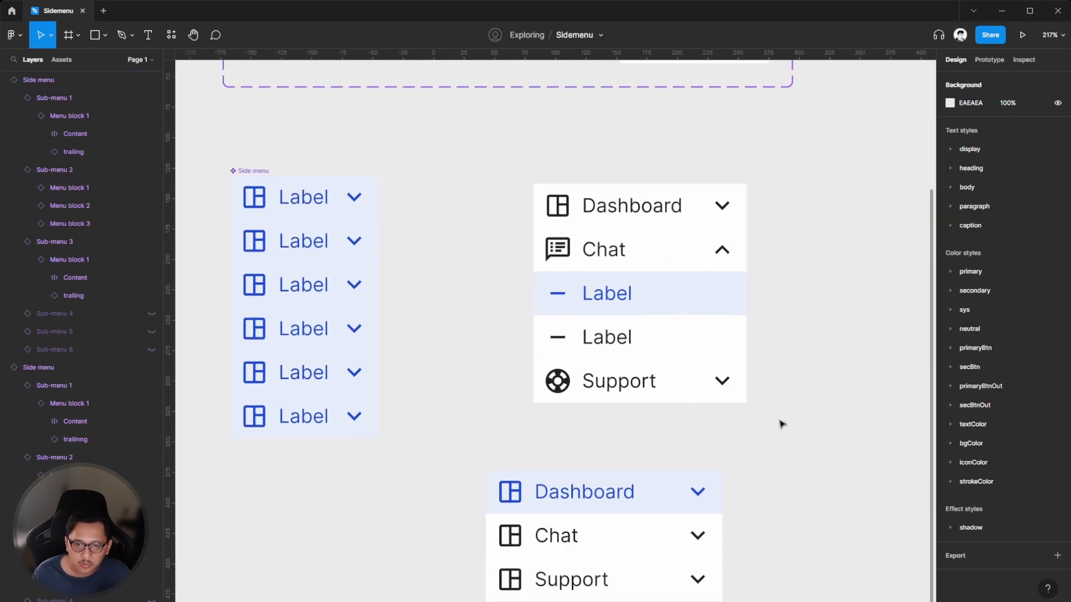
scroll(725, 402, "down", 3)
left_click_drag(609, 440, 657, 435)
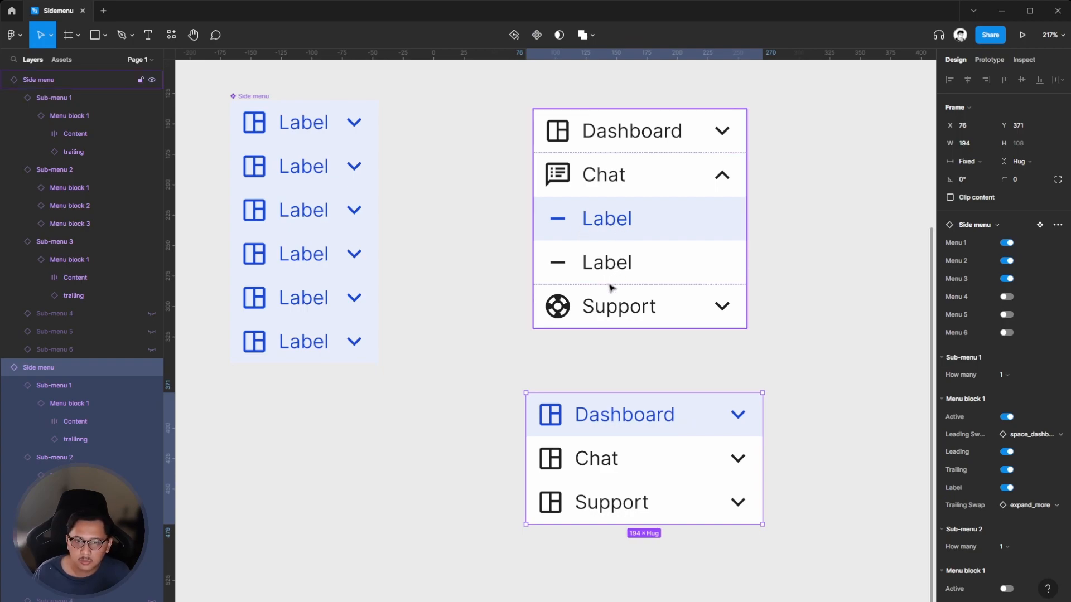
Turn on the Active property of the Support menu block in the upper Side menu instance.
left_click(612, 286)
scroll(1031, 333, "down", 2)
scroll(1031, 333, "down", 2)
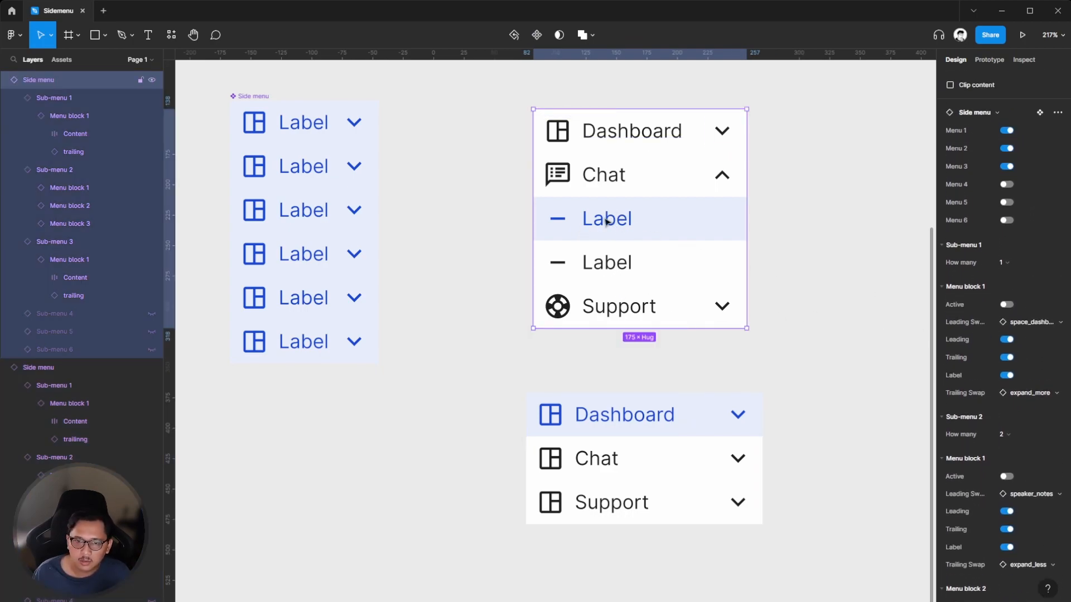
scroll(982, 295, "down", 5)
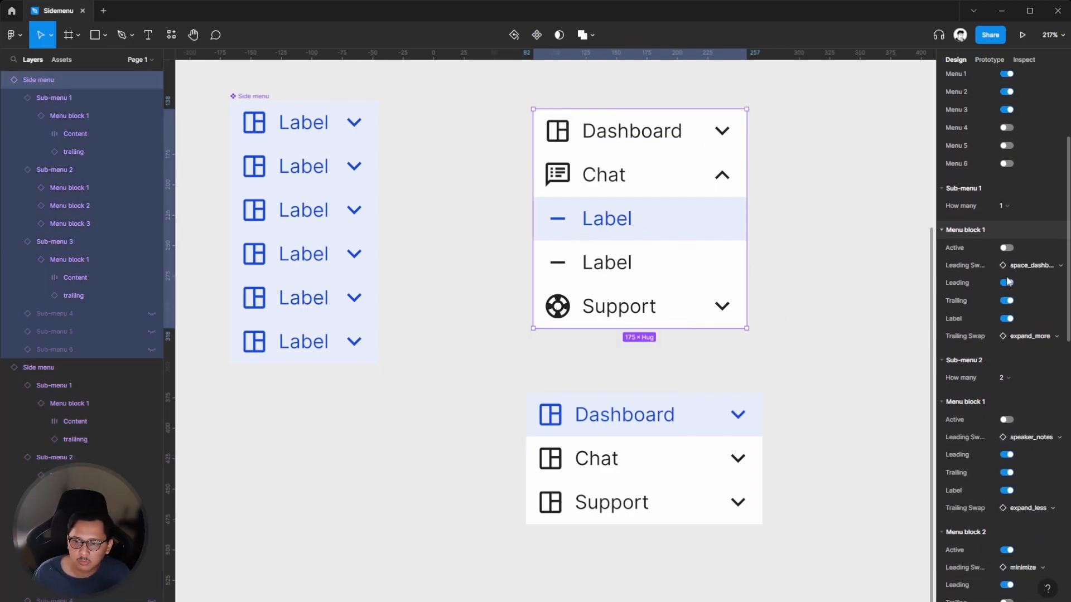
scroll(1004, 295, "down", 3)
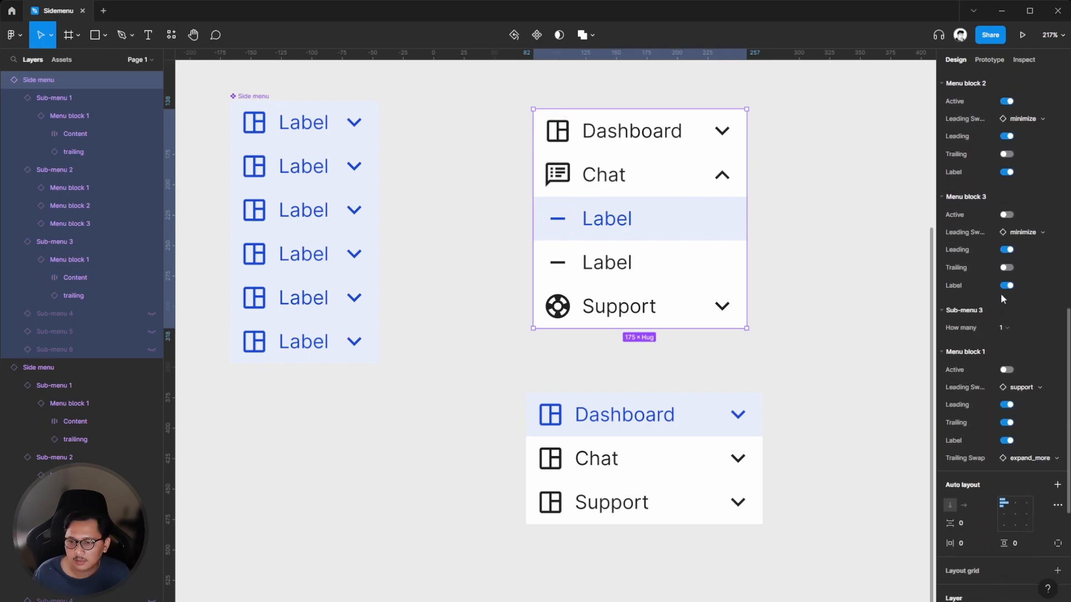
left_click(1006, 313)
Collapse the Chat sub-menu of the upper Side menu instance by setting Sub-menu 2's How many property to 1.
scroll(1040, 282, "up", 4)
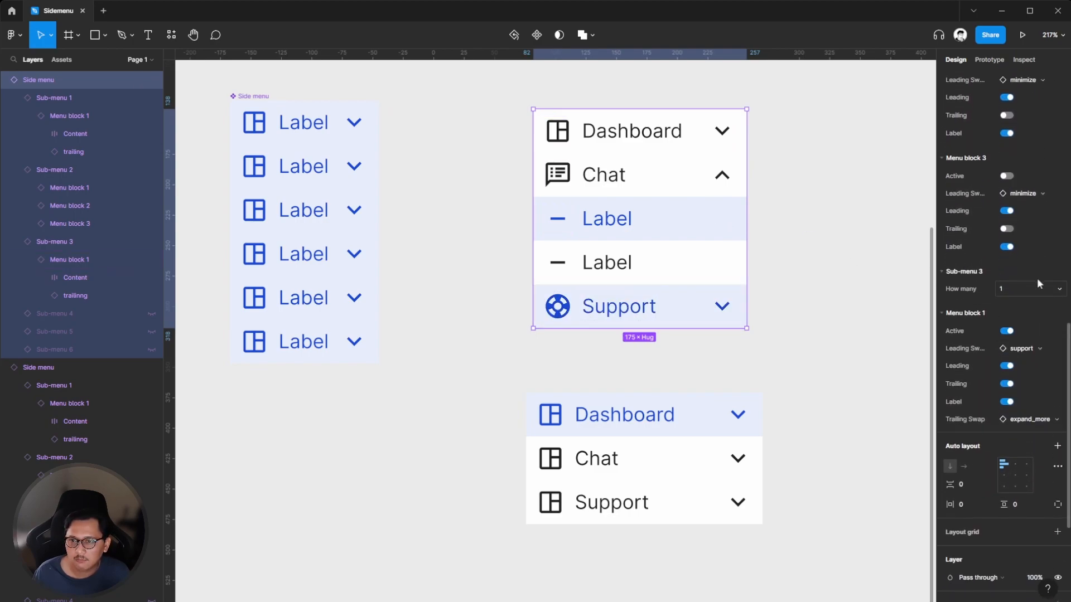
scroll(737, 229, "up", 1)
scroll(1037, 299, "up", 9)
scroll(1021, 279, "up", 5)
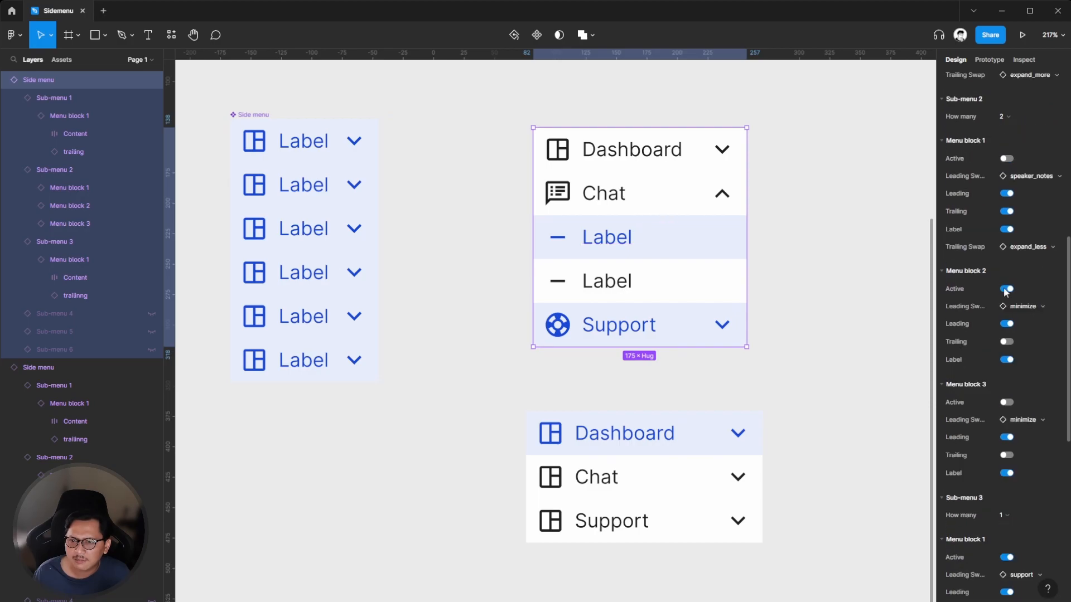
left_click(1013, 247)
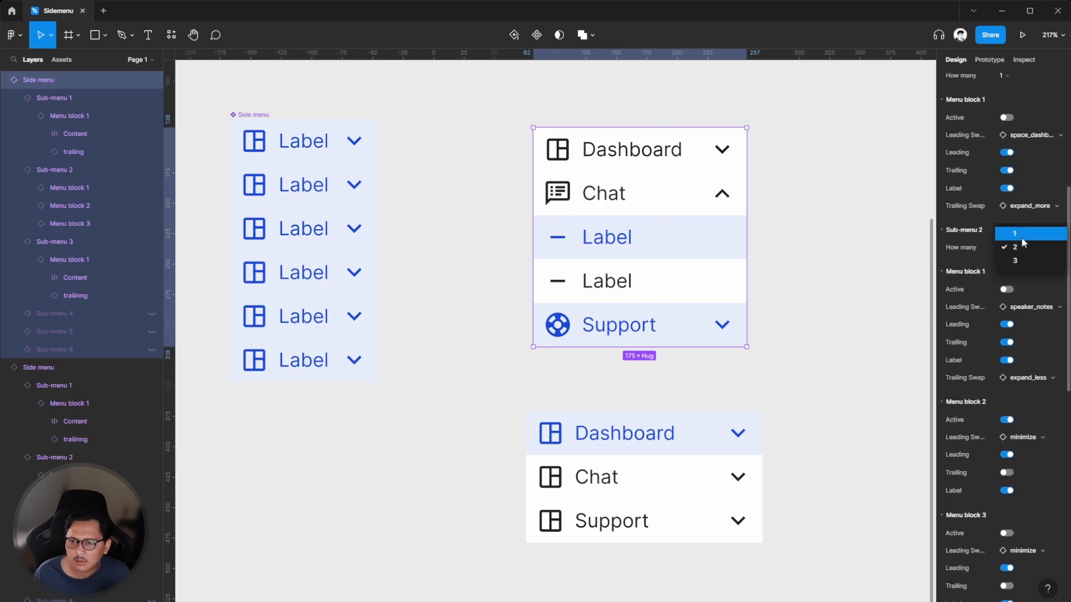
left_click(1015, 234)
left_click(797, 248)
Turn off the Active property of the Chat menu block in the upper Side menu instance.
left_click(635, 193)
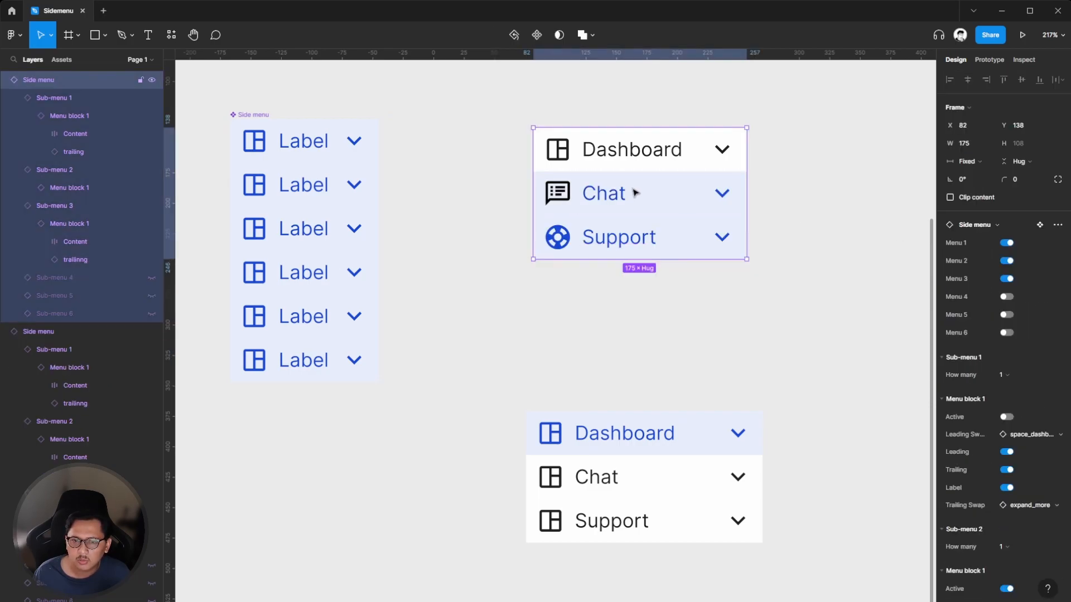
left_click(835, 234)
left_click(736, 232)
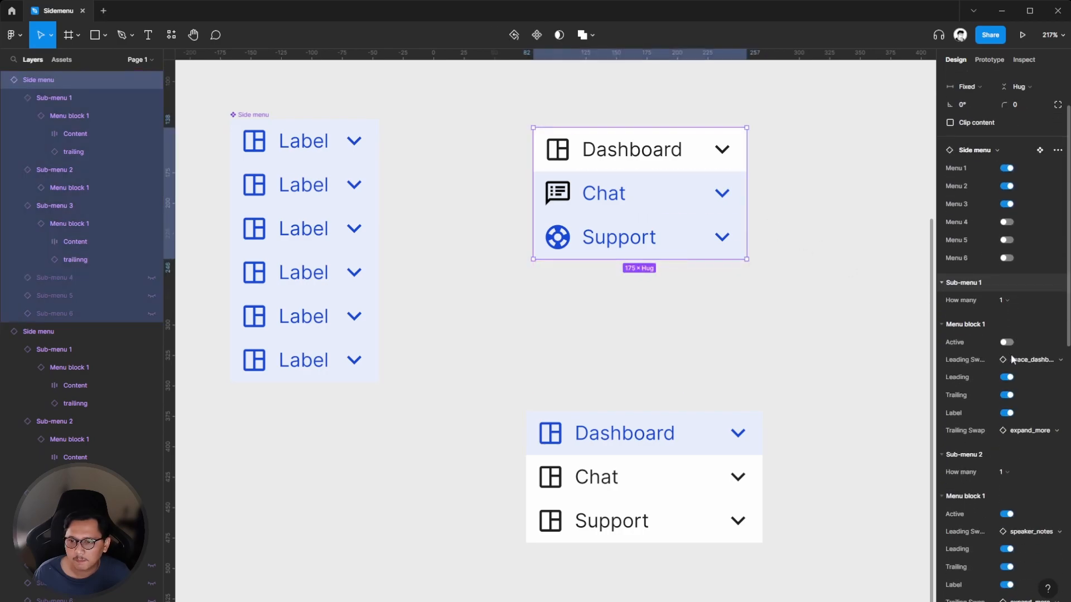
scroll(1010, 357, "down", 3)
scroll(1006, 360, "down", 2)
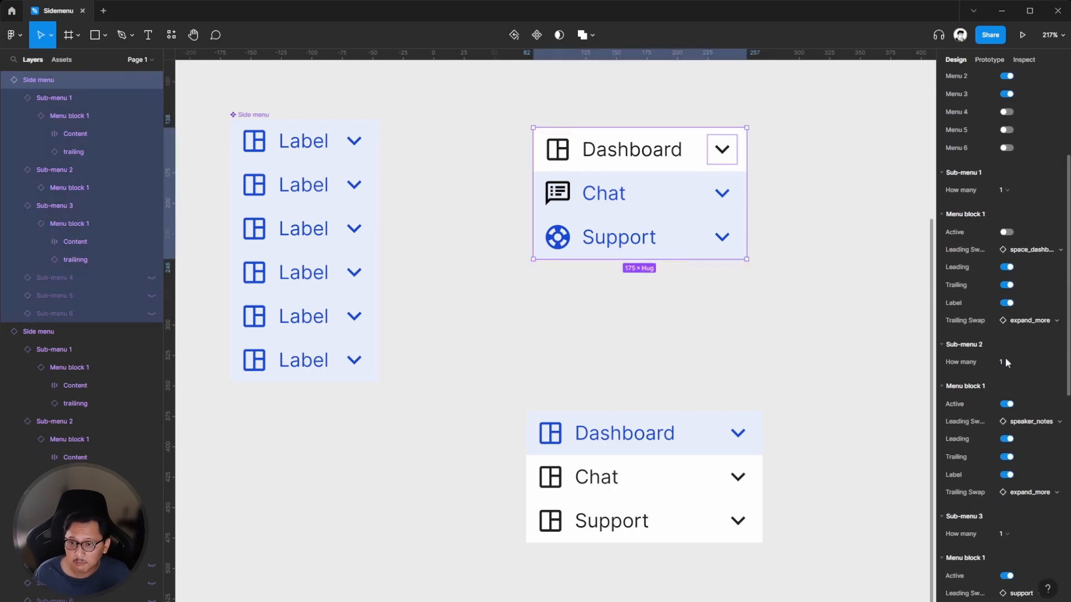
left_click(1006, 401)
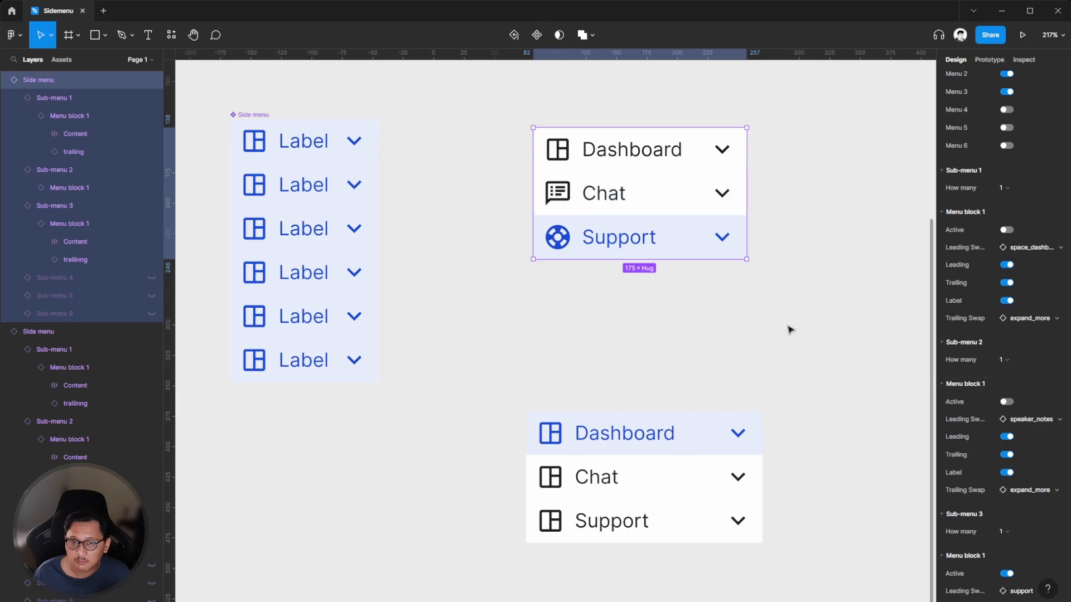
left_click(823, 327)
Hide the trailing arrow of the Support menu block in the upper Side menu instance.
left_click(647, 248)
left_click(758, 302)
left_click(667, 238)
left_click(811, 289)
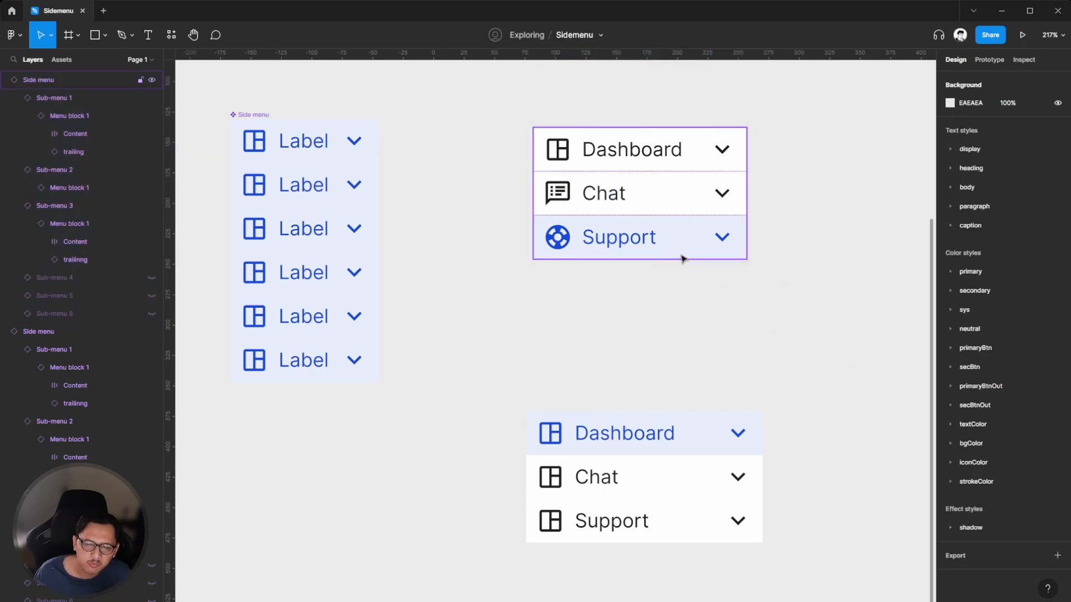
left_click(698, 251)
scroll(980, 379, "down", 4)
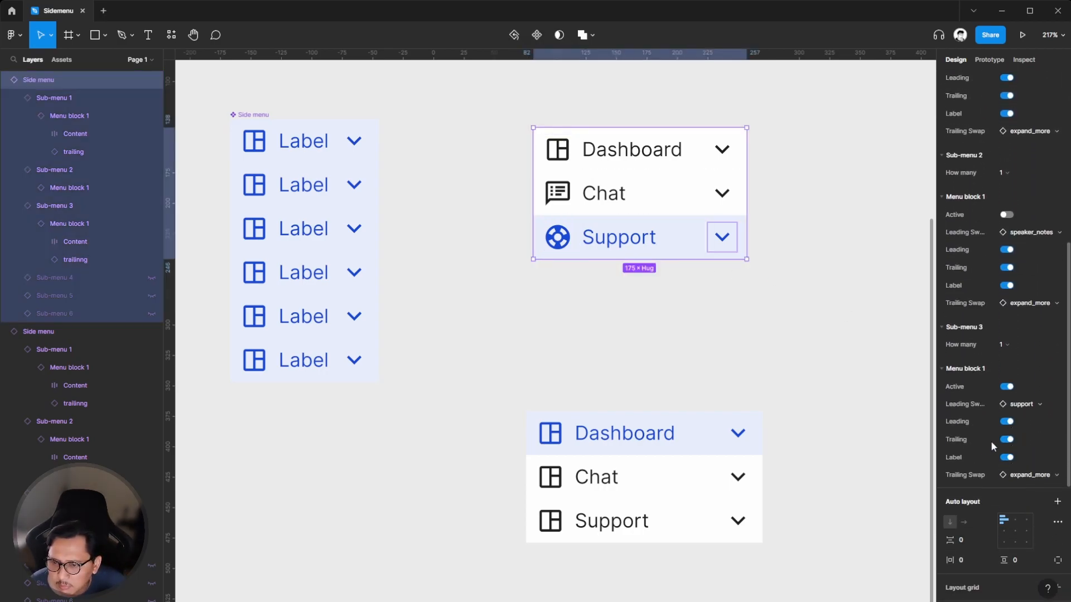
left_click(1006, 439)
left_click(786, 323)
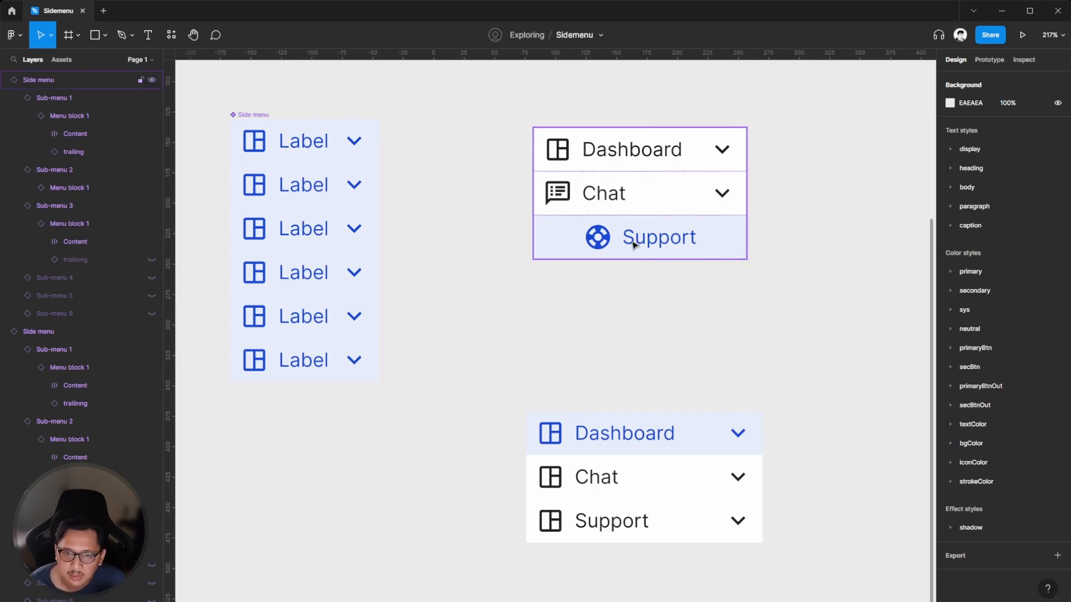
Examine the single-block Sub-menu variant and the arrowless Support block in the upper Side menu instance for their content layout.
scroll(631, 248, "up", 2)
scroll(619, 262, "up", 3)
scroll(647, 346, "up", 3)
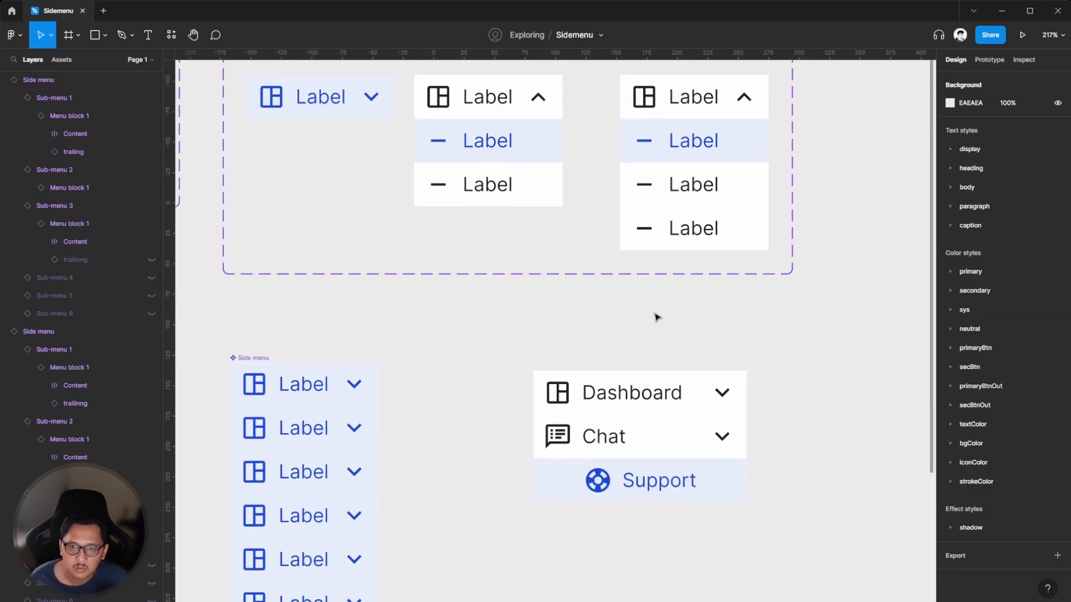
scroll(513, 401, "up", 3)
scroll(513, 400, "left", 1)
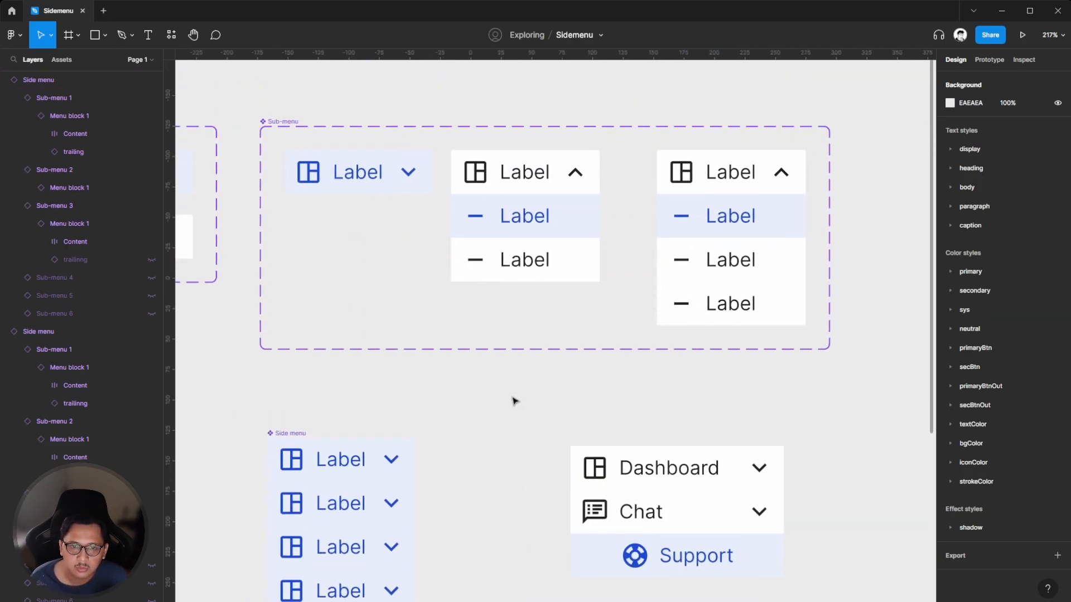
double_click(372, 173)
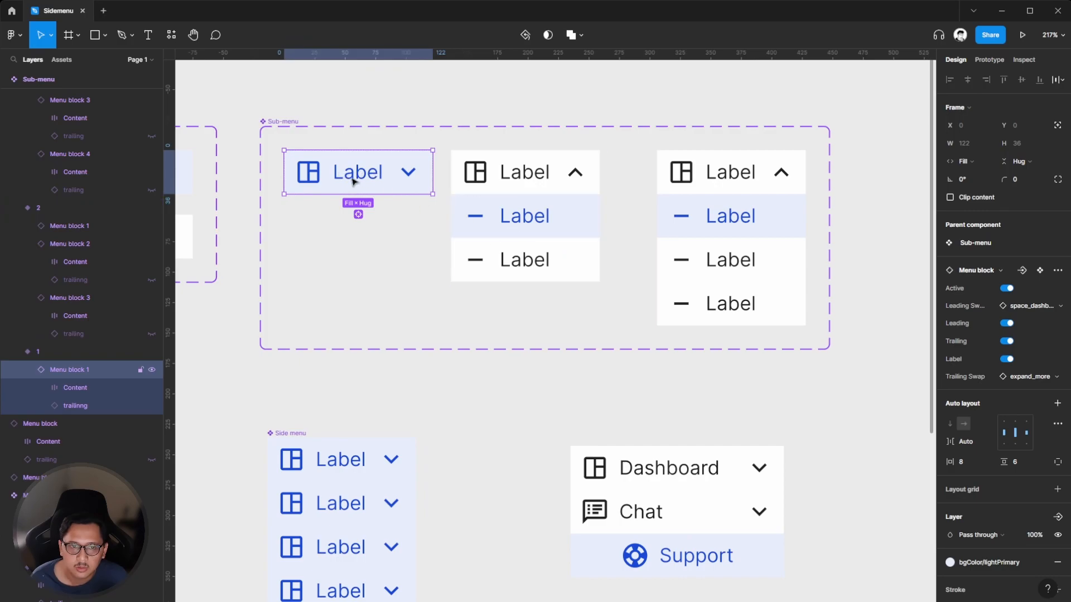
scroll(360, 179, "left", 5)
scroll(638, 413, "down", 4)
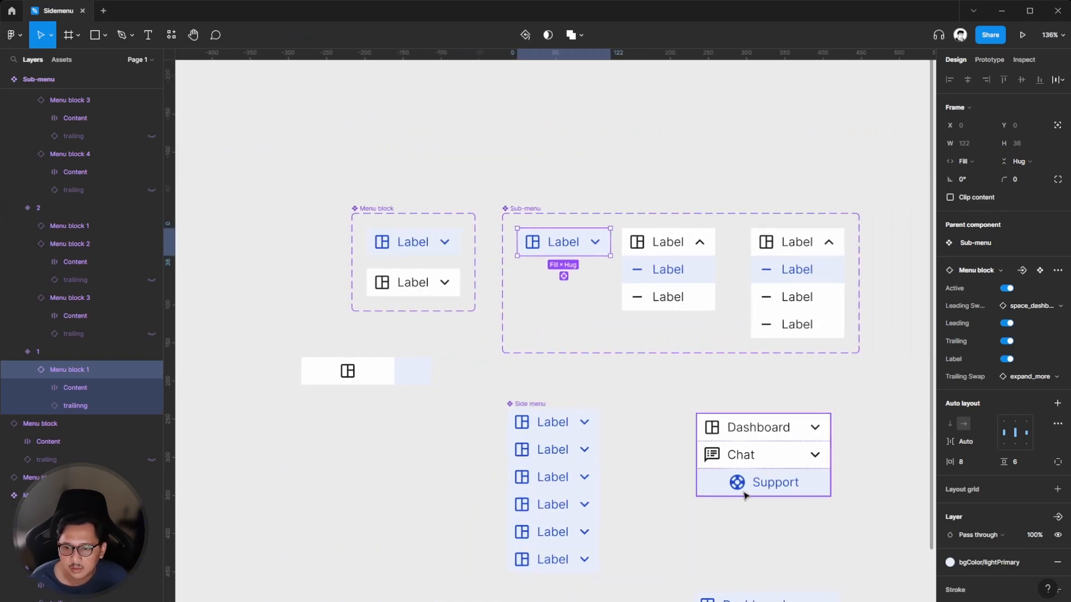
scroll(823, 528, "up", 5)
left_click(764, 485)
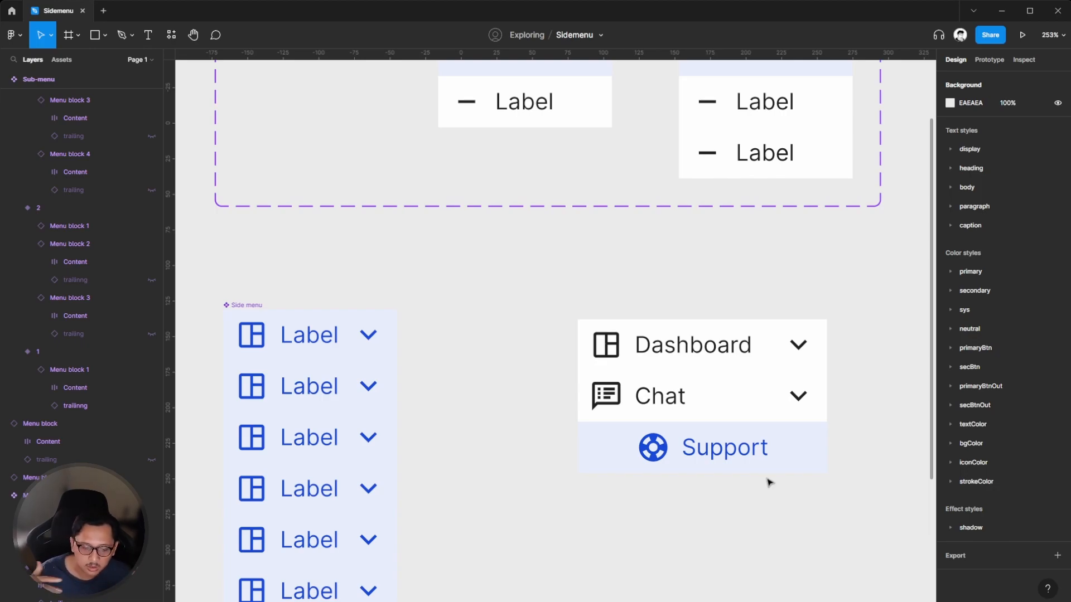
scroll(607, 449, "down", 3)
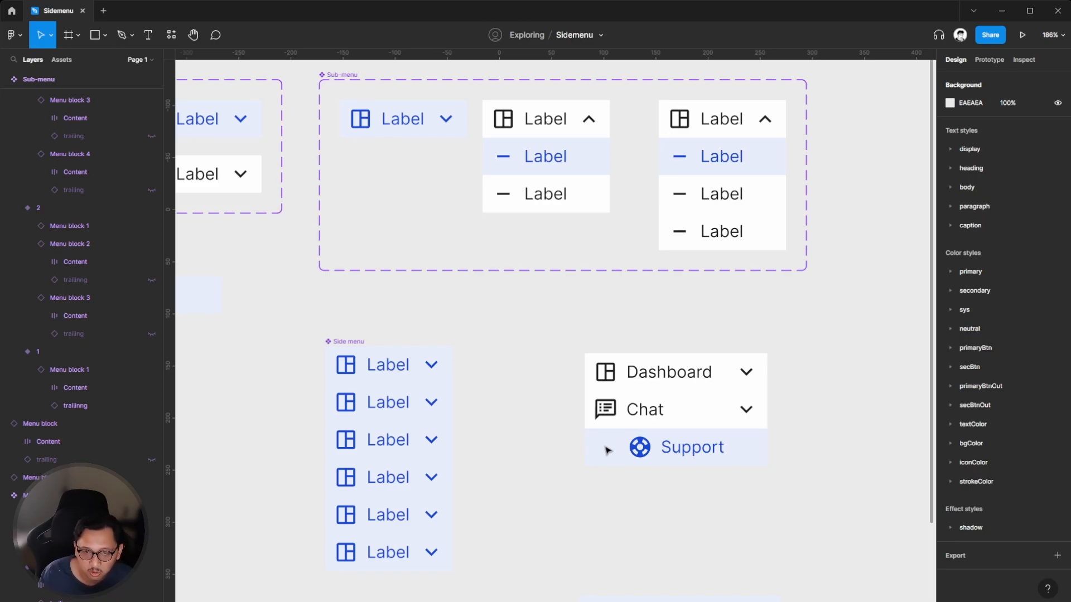
scroll(524, 313, "down", 2)
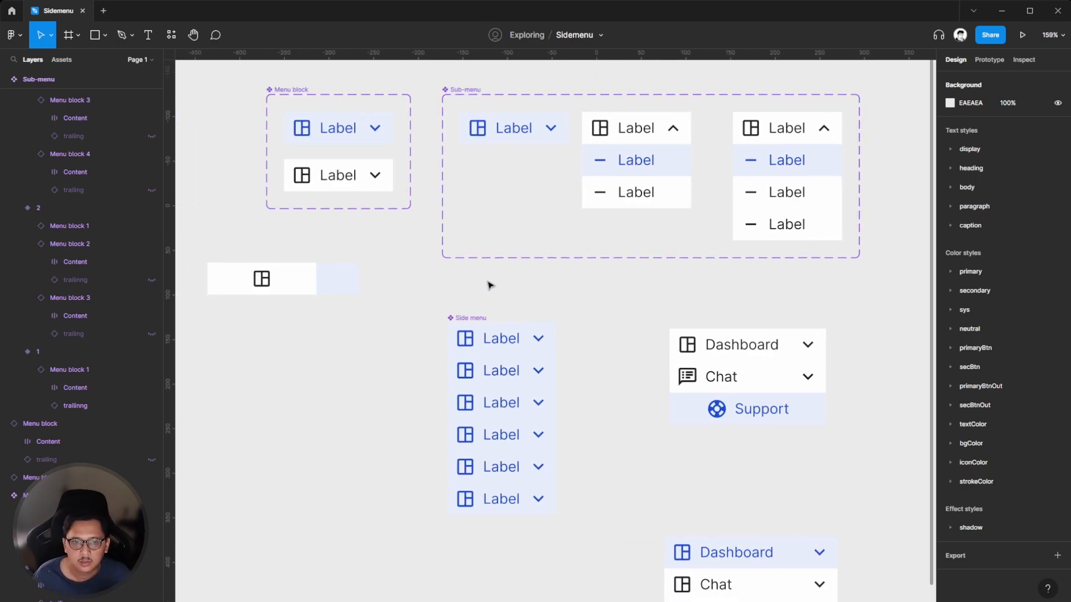
Set the Content frame's width to Fill container in both the active and inactive variants of the Menu block component.
scroll(499, 292, "up", 3)
left_click(327, 242)
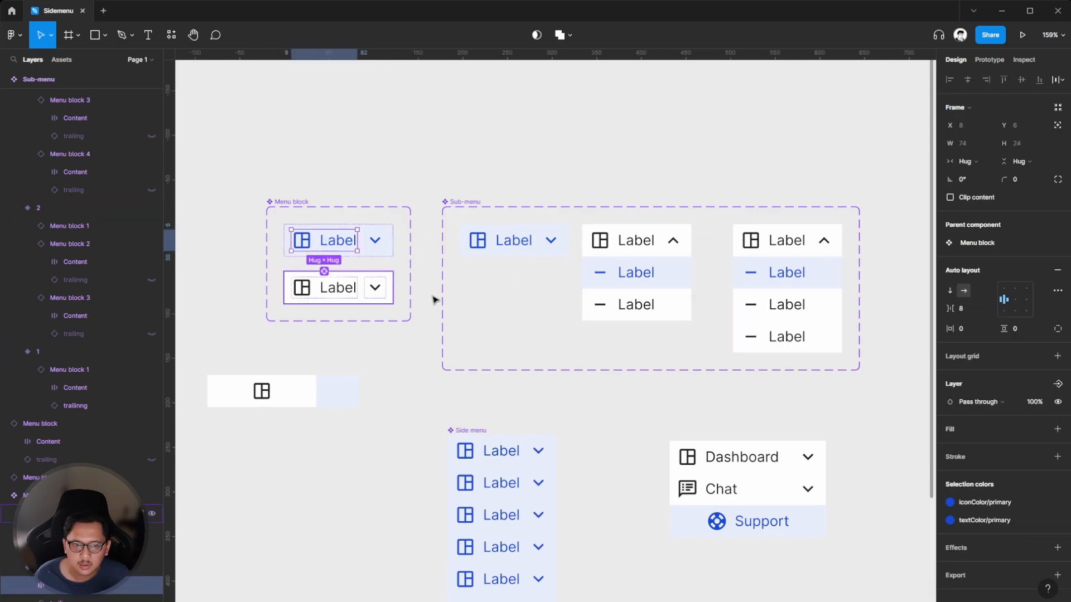
left_click(973, 161)
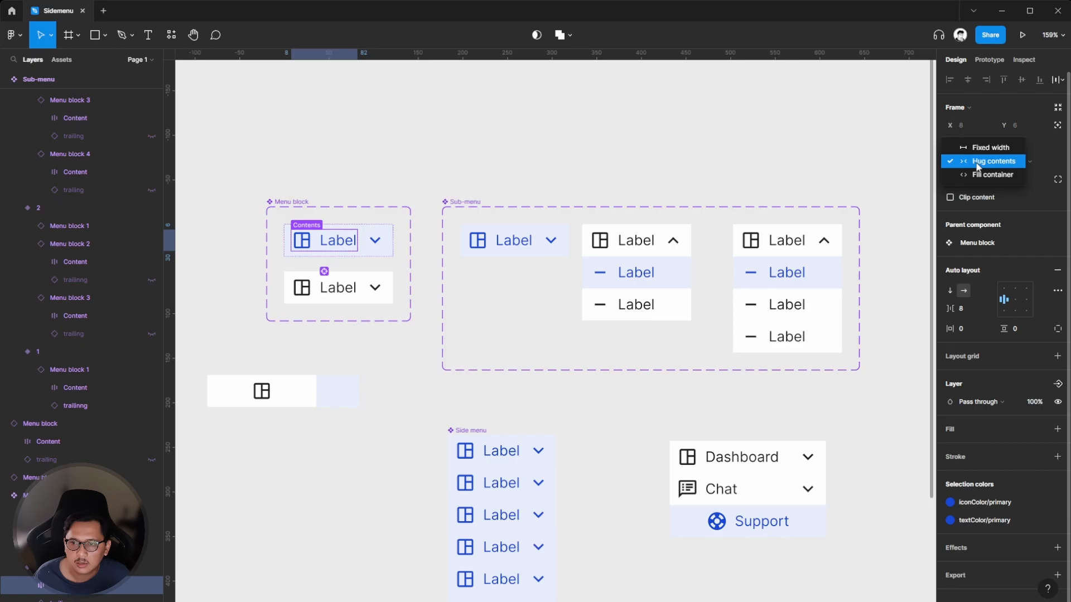
left_click(979, 176)
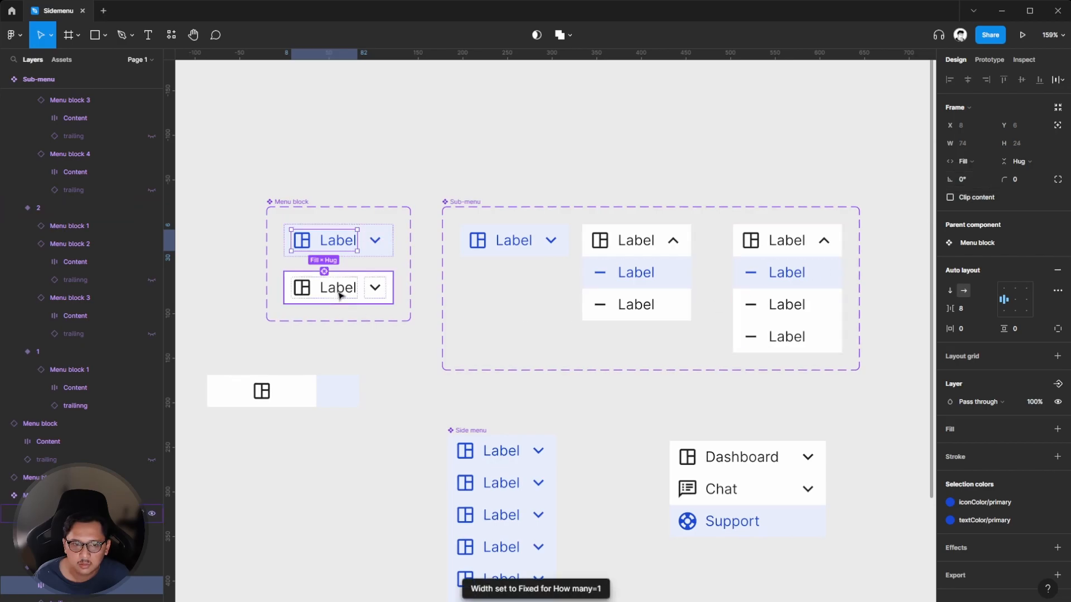
left_click(338, 289)
left_click(976, 161)
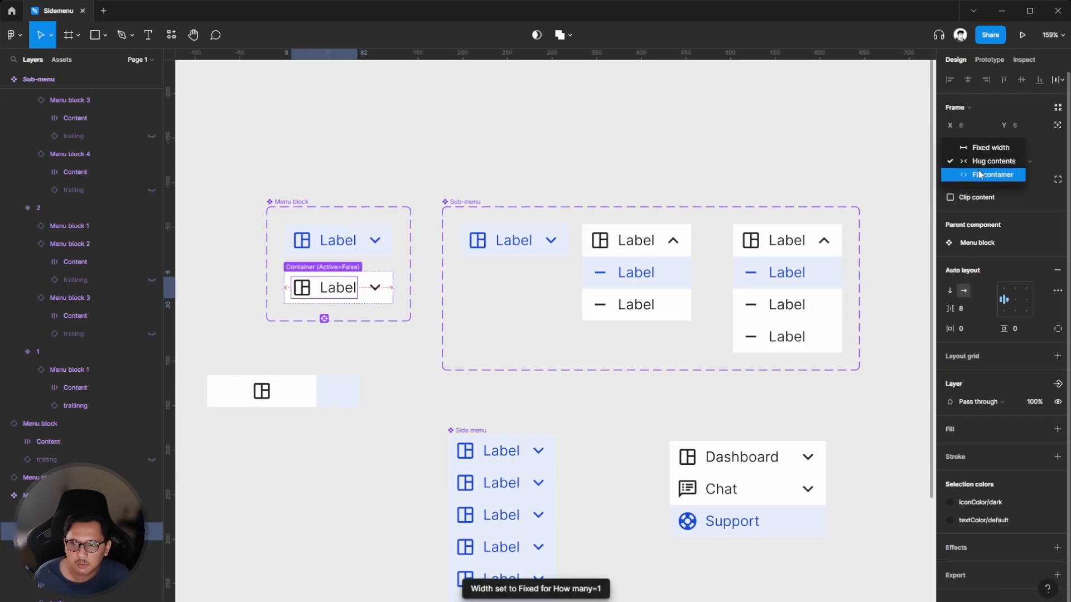
left_click(979, 174)
Move the lower Side menu instance up to X 82, Y 266, just beneath the upper instance and aligned with its left edge.
scroll(616, 405, "down", 3)
scroll(616, 405, "down", 6)
scroll(617, 404, "right", 3)
left_click(753, 370)
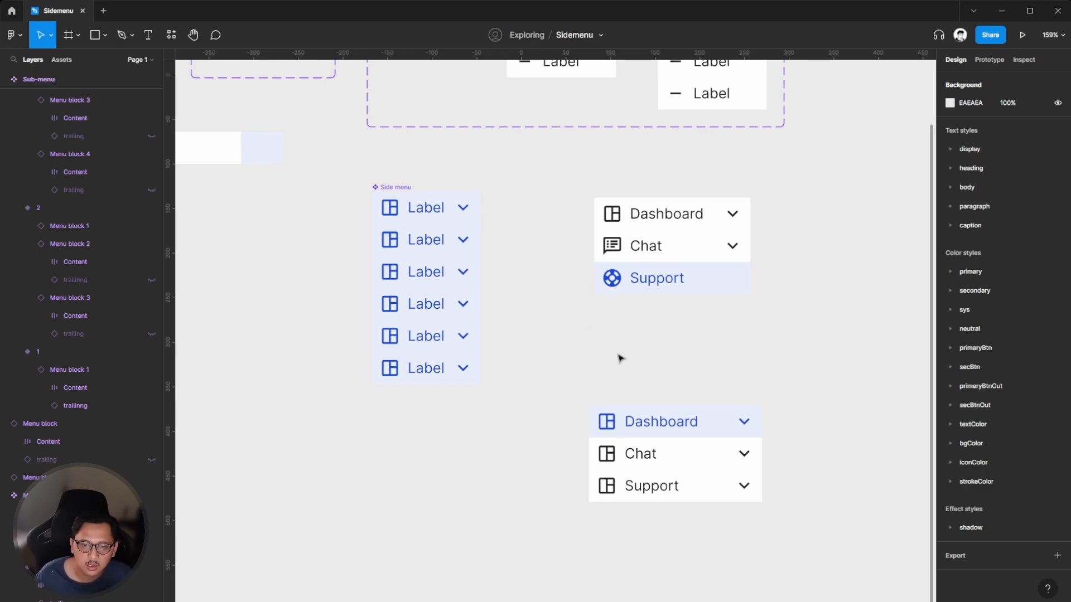
left_click_drag(701, 434, 705, 342)
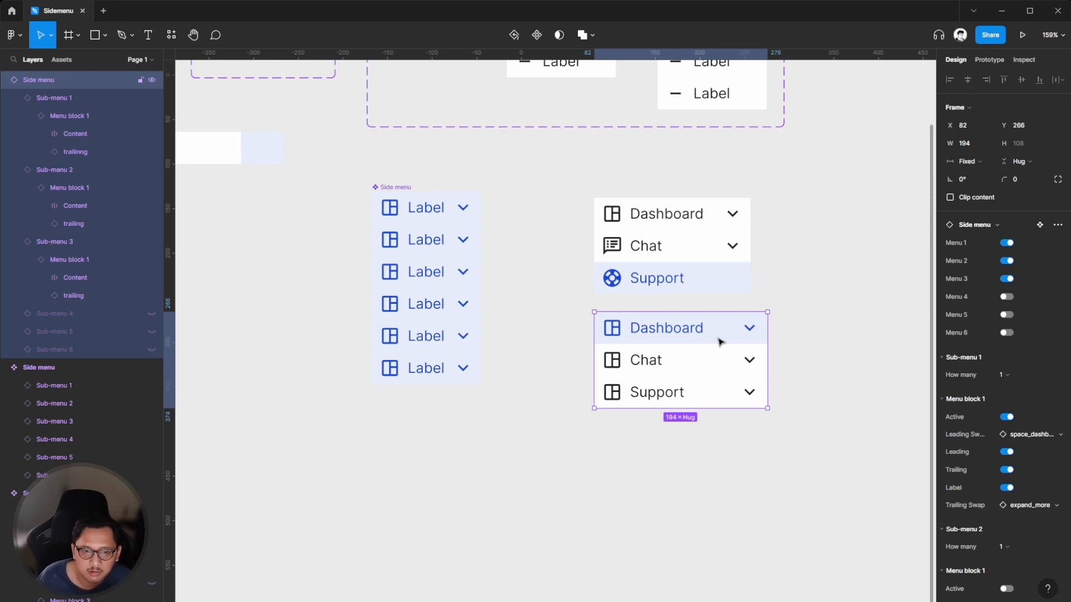
scroll(719, 342, "up", 2)
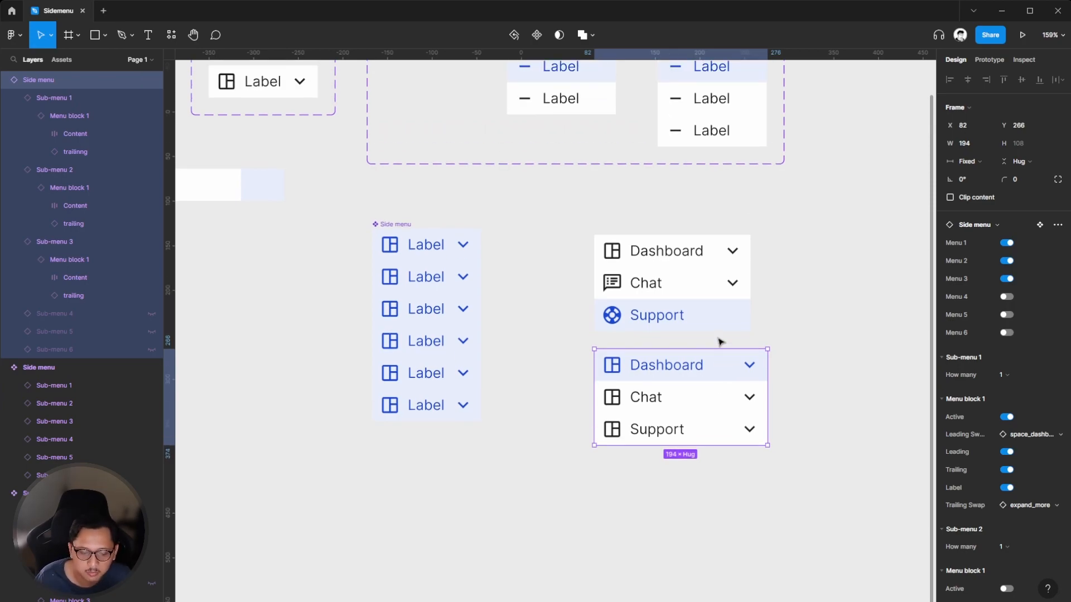
left_click(792, 357)
Narrow the lower Side menu instance to a width of 175, matching the instance above it.
scroll(775, 366, "up", 3)
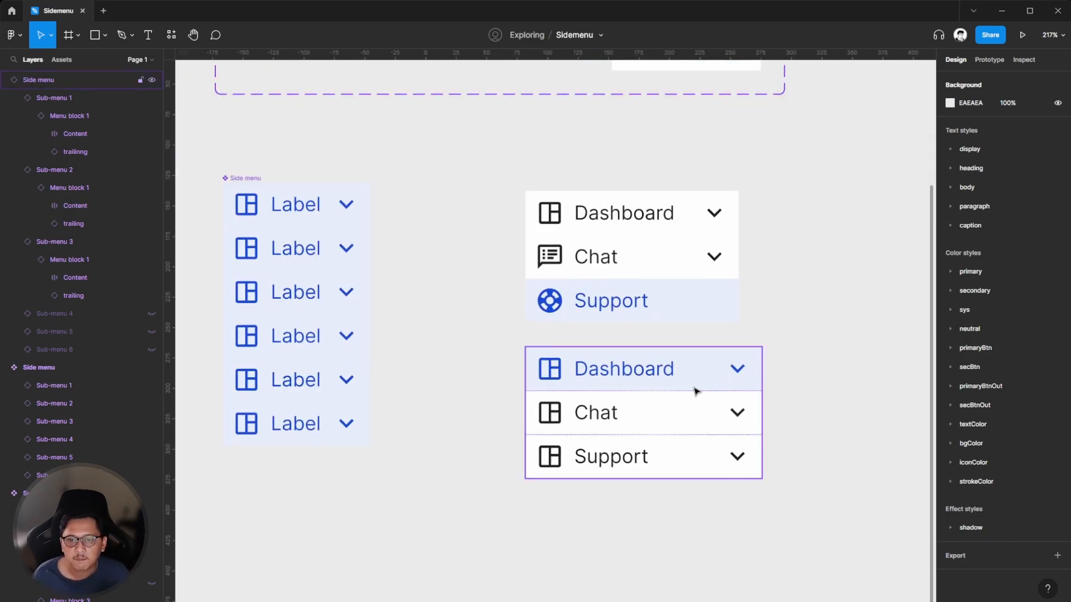
left_click(753, 400)
mouse_move(762, 402)
left_mouse_down()
mouse_move(798, 401)
mouse_move(731, 399)
mouse_move(743, 397)
left_mouse_up()
scroll(798, 393, "down", 5)
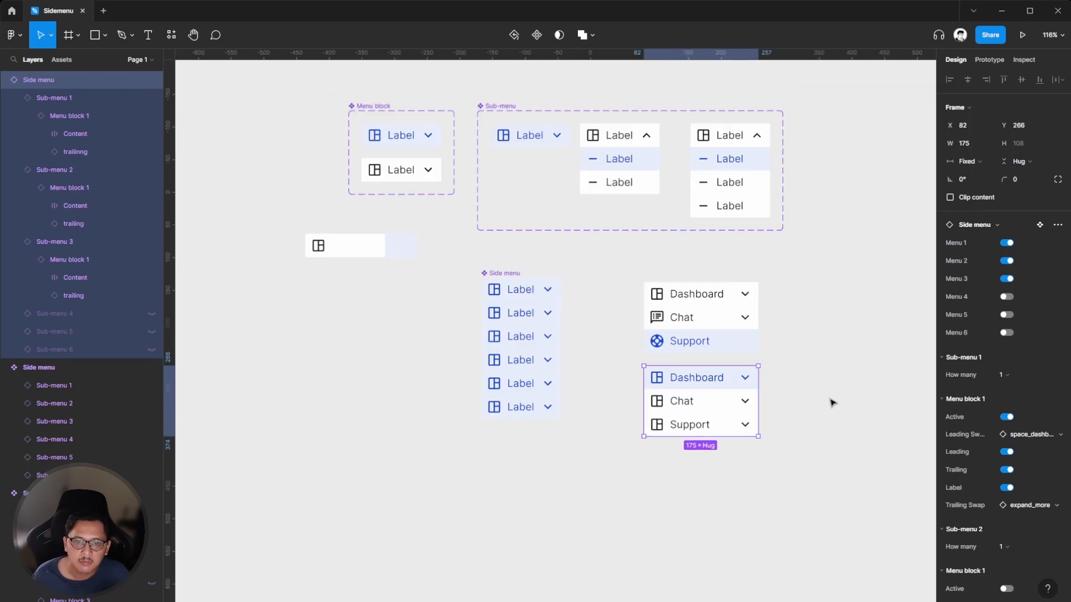
left_click(825, 401)
scroll(455, 273, "up", 4)
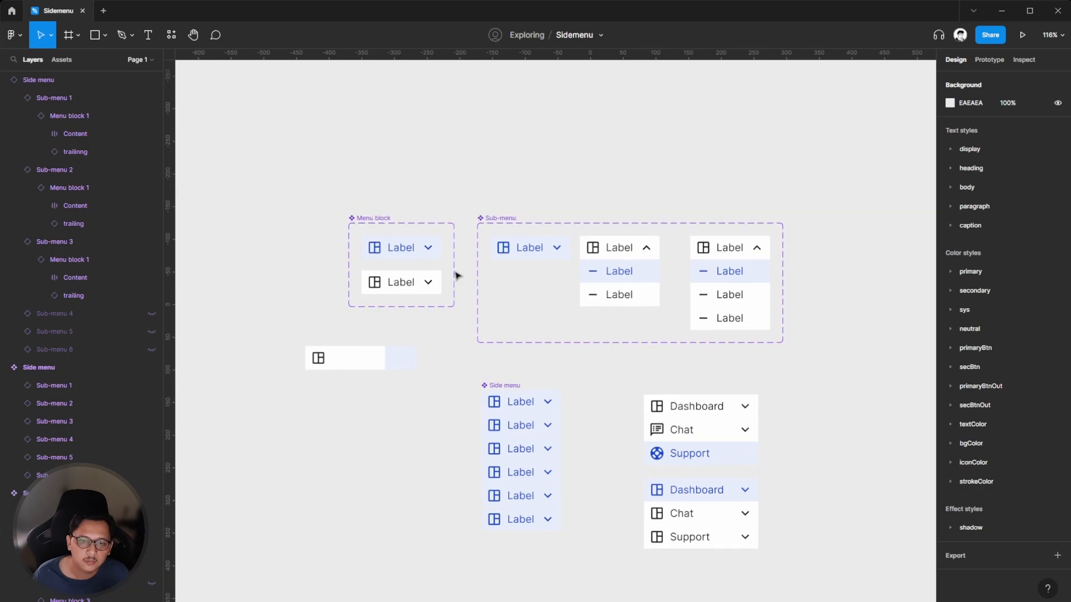